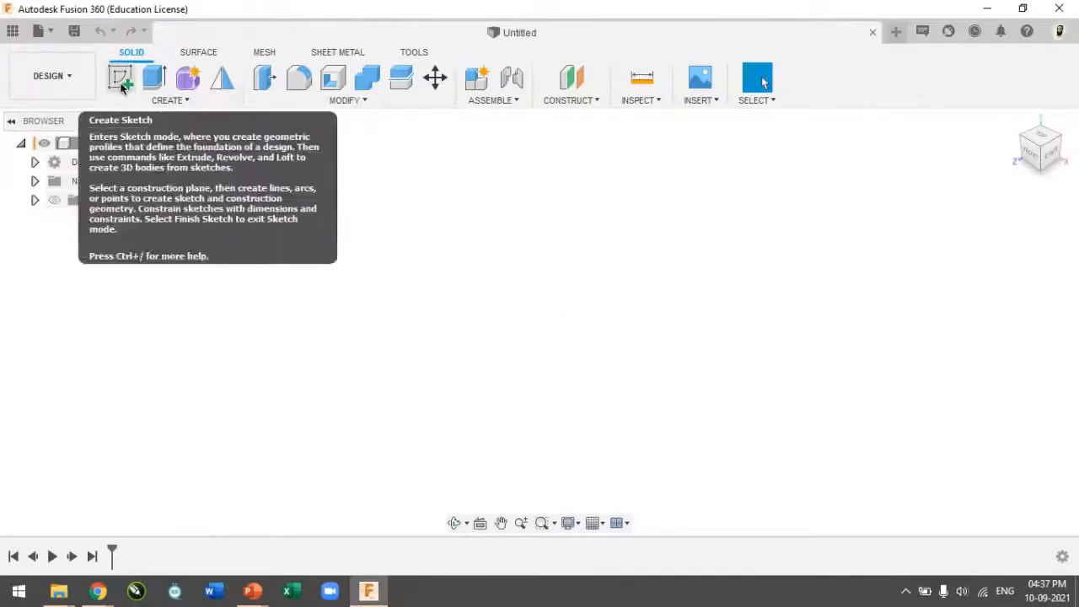
{"action": "left_click", "coordinate": [52, 76]}
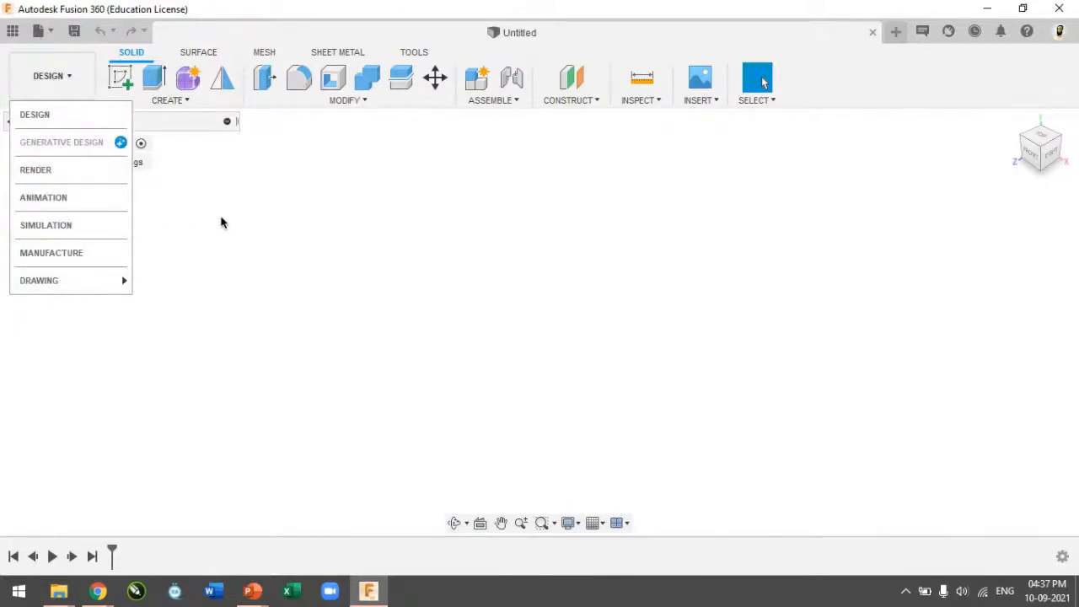
{"action": "left_click", "coordinate": [221, 223]}
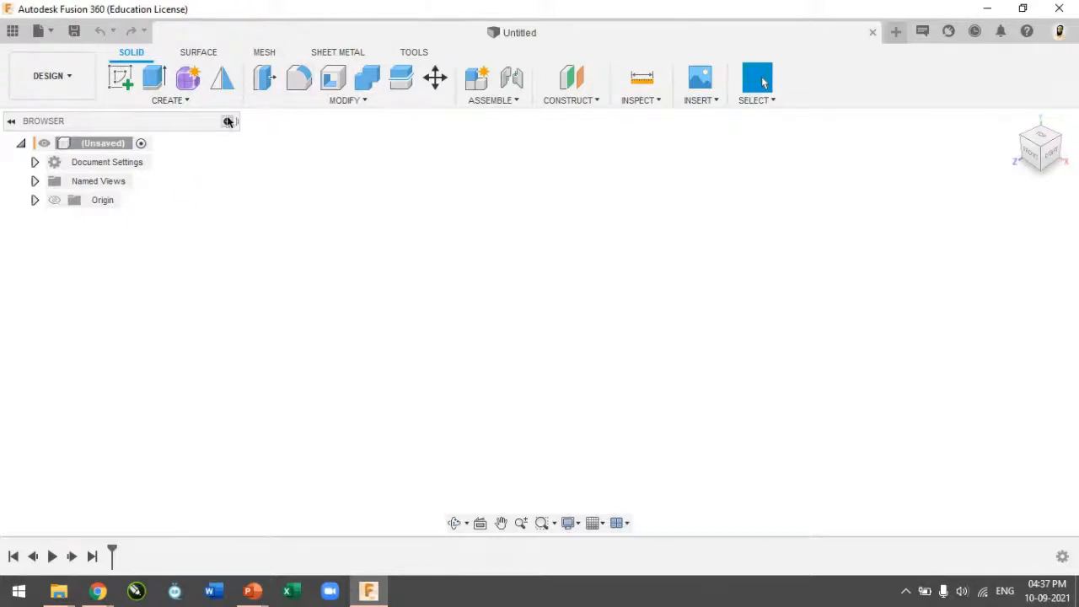
Step: Start a sketch on the horizontal origin plane and draw a 100 mm diameter circle centred on the origin
{"action": "left_click", "coordinate": [121, 80]}
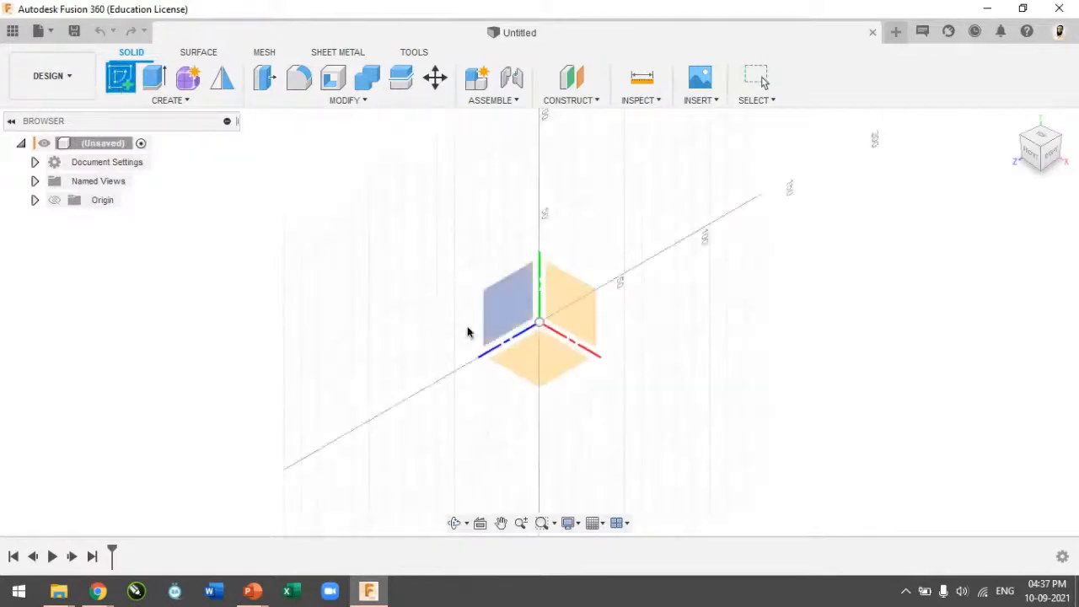
{"action": "left_click", "coordinate": [556, 357]}
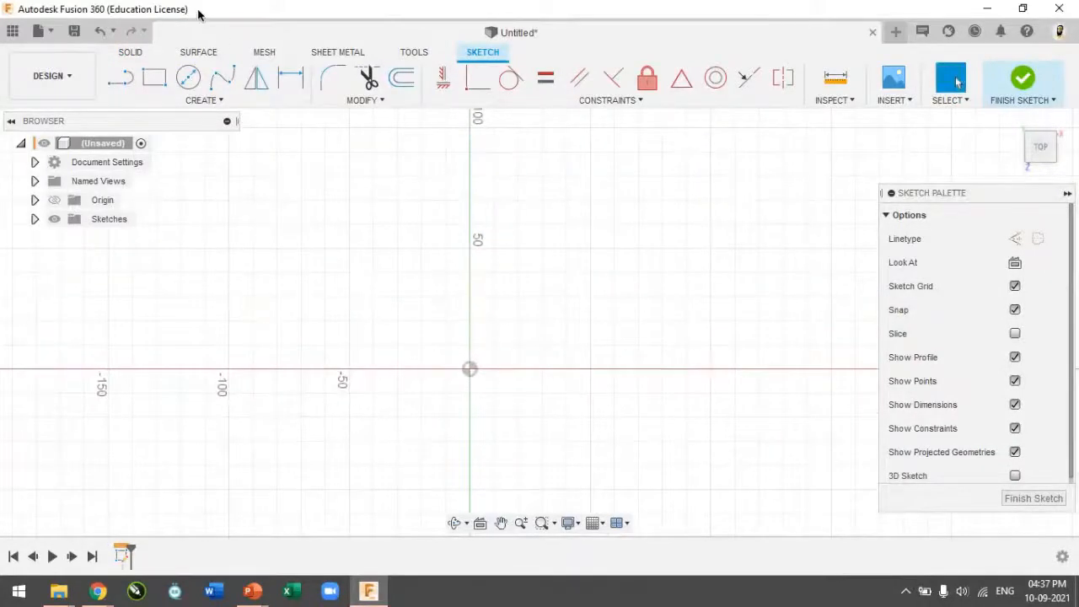
{"action": "left_click", "coordinate": [189, 78]}
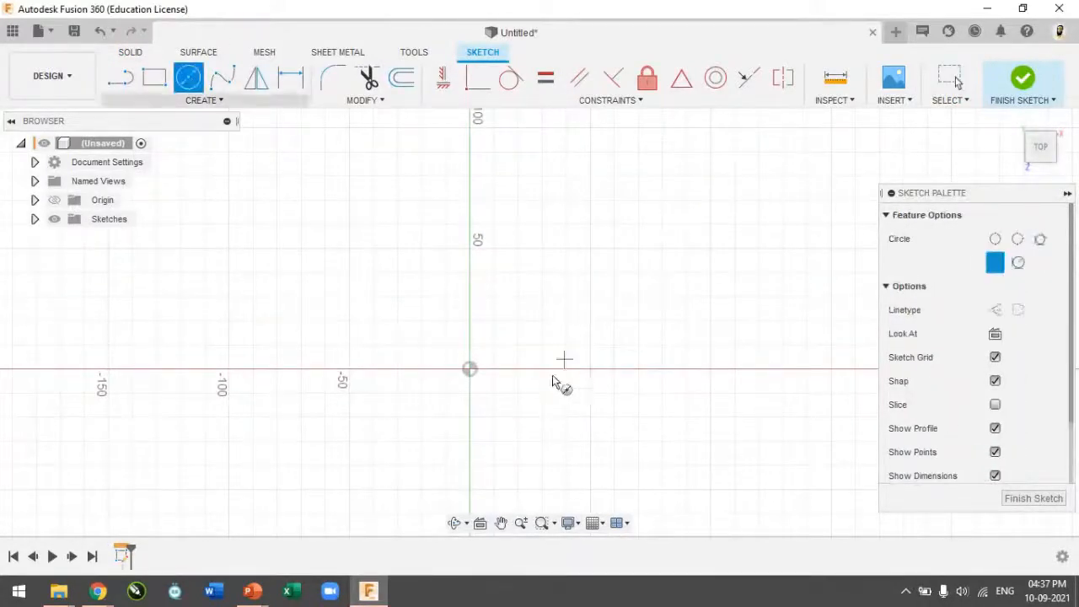
{"action": "left_click", "coordinate": [468, 368]}
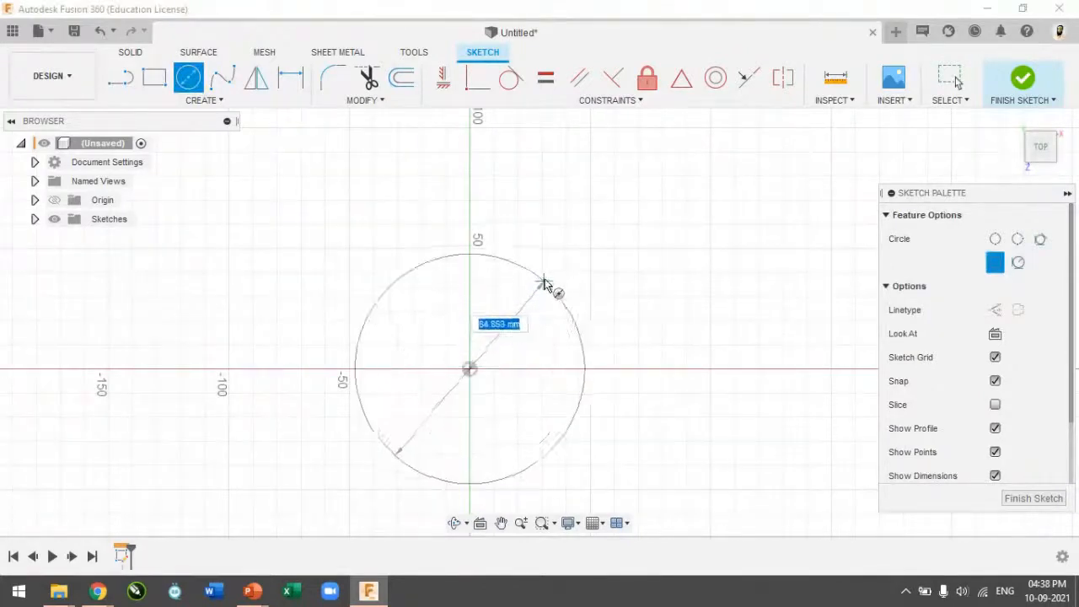
{"action": "type", "text": "100"}
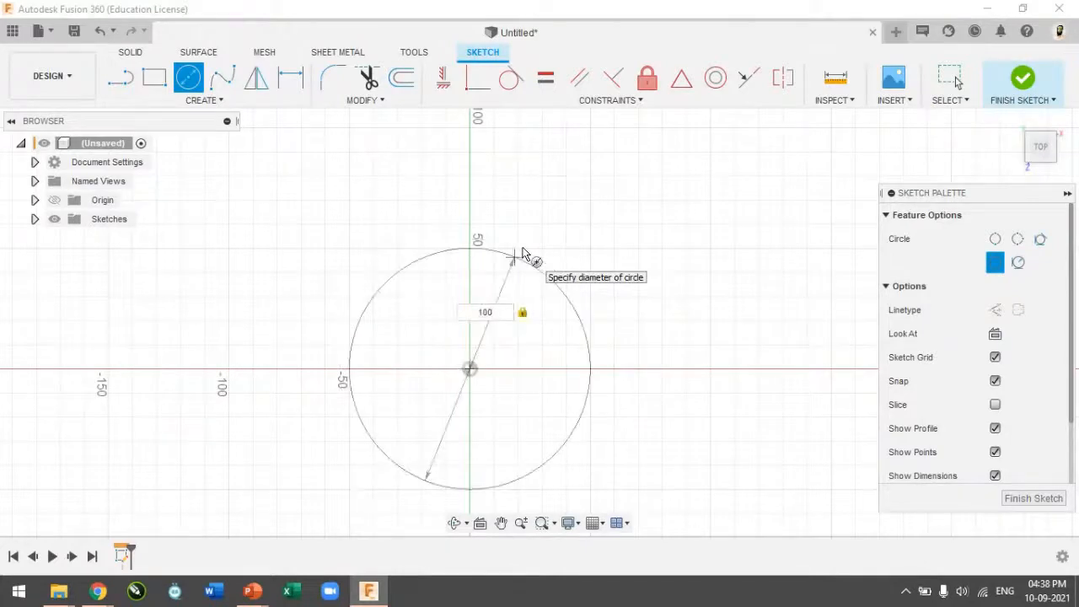
{"action": "key", "text": "Return"}
{"action": "key", "text": "Escape"}
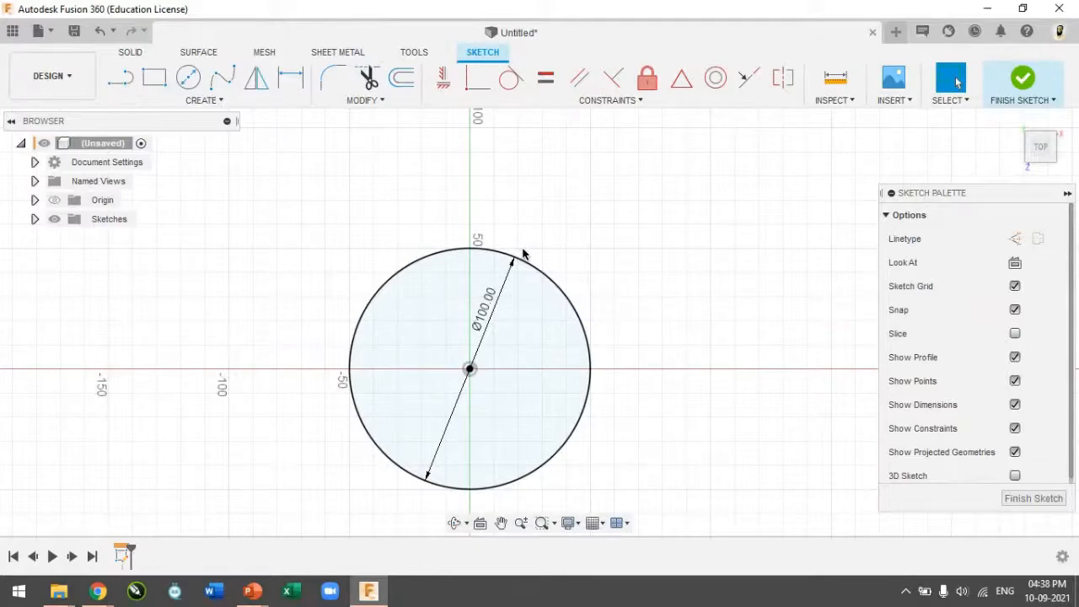
Step: Draw a center-to-center slot 7.5 mm wide and about 25 mm between centres, running up the vertical axis to the circle's edge
{"action": "key", "text": "alt+Tab"}
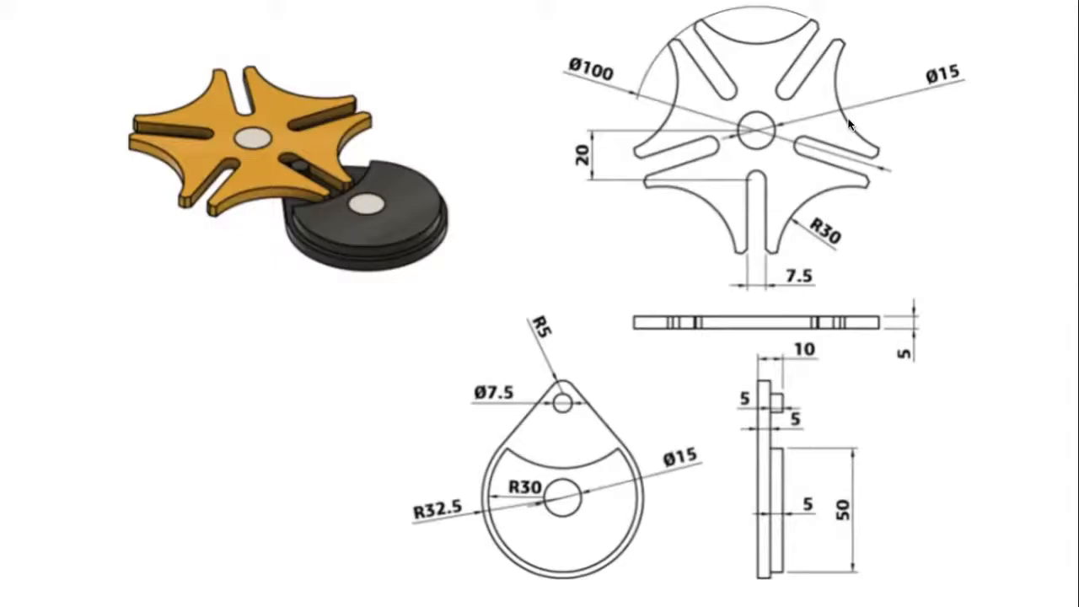
{"action": "key", "text": "alt+Tab"}
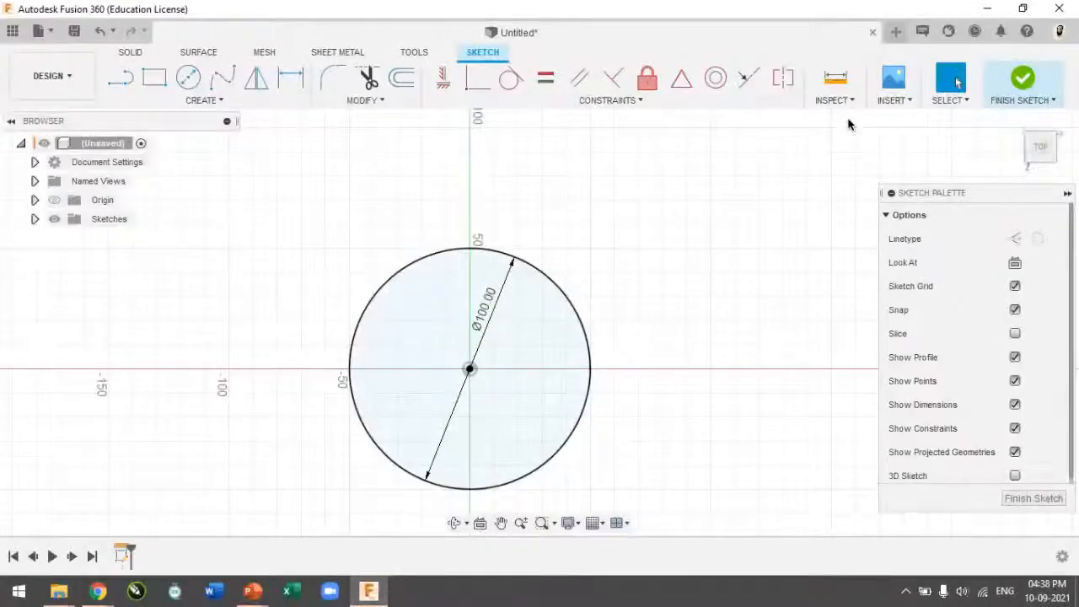
{"action": "left_click", "coordinate": [221, 102]}
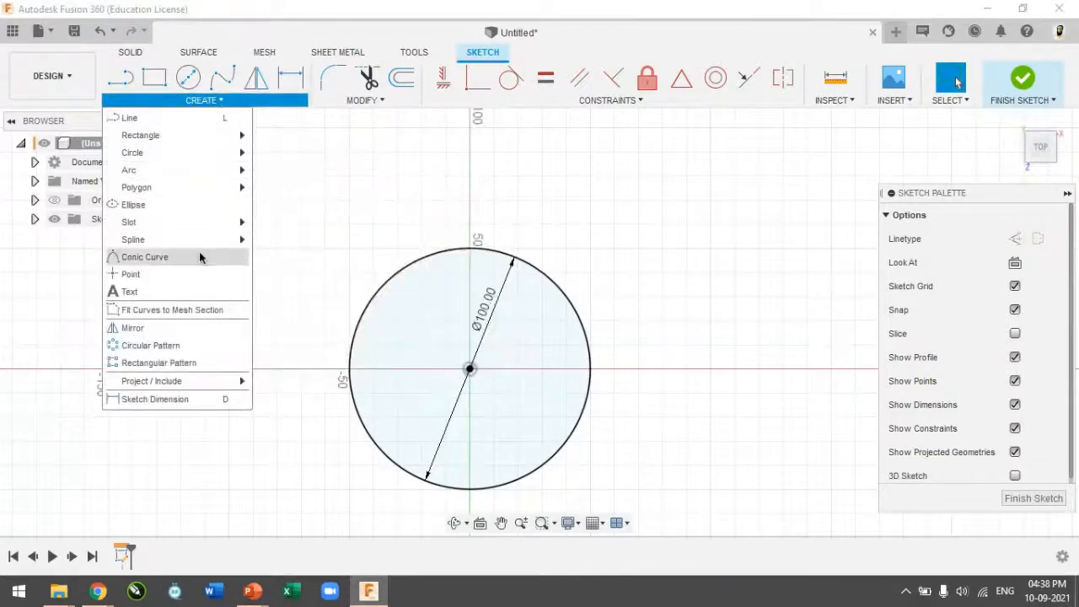
{"action": "mouse_move", "coordinate": [238, 222]}
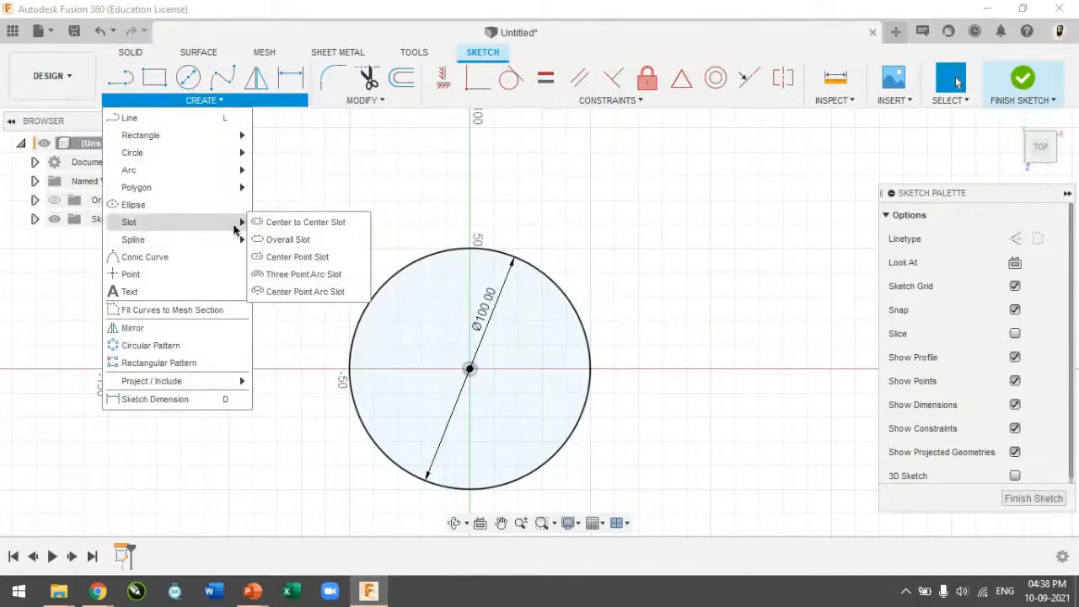
{"action": "left_click", "coordinate": [284, 224]}
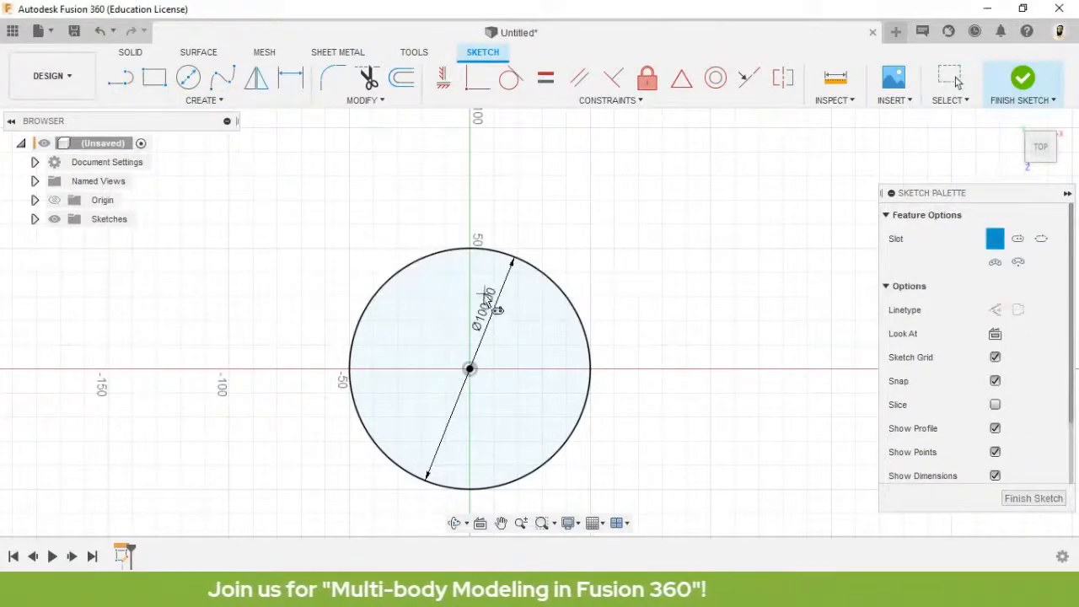
{"action": "scroll", "coordinate": [482, 296], "scroll_direction": "up", "scroll_amount": 2}
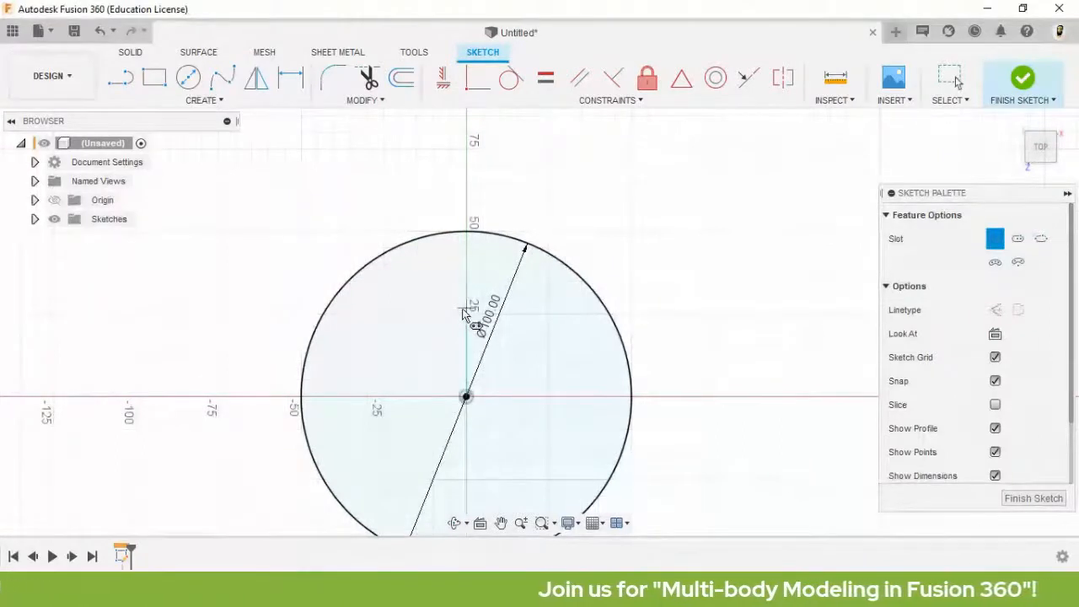
{"action": "left_click", "coordinate": [464, 313]}
{"action": "left_click", "coordinate": [468, 231]}
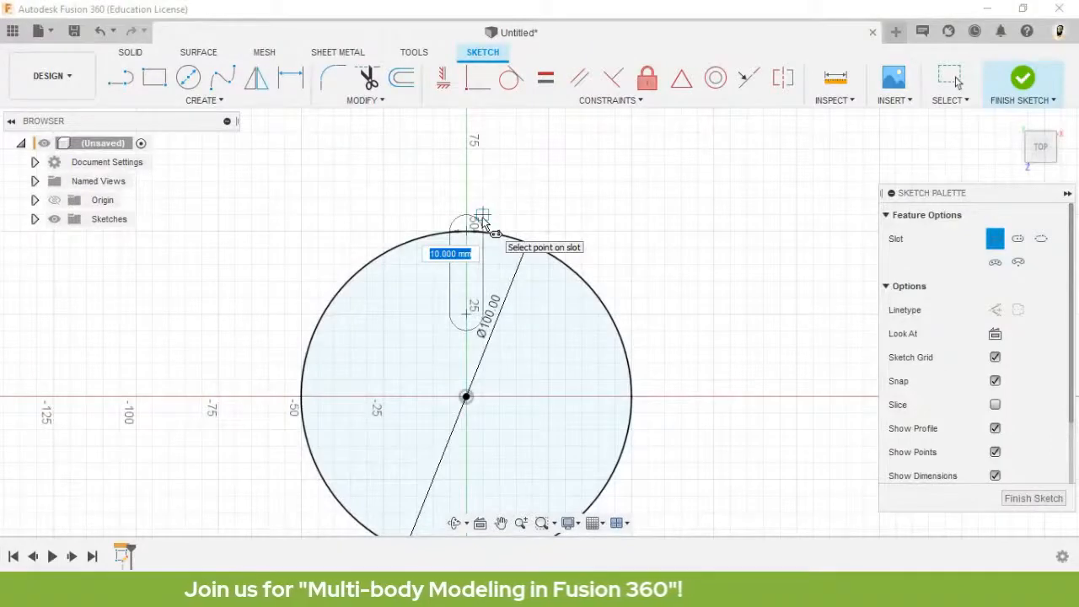
{"action": "type", "text": "7.5"}
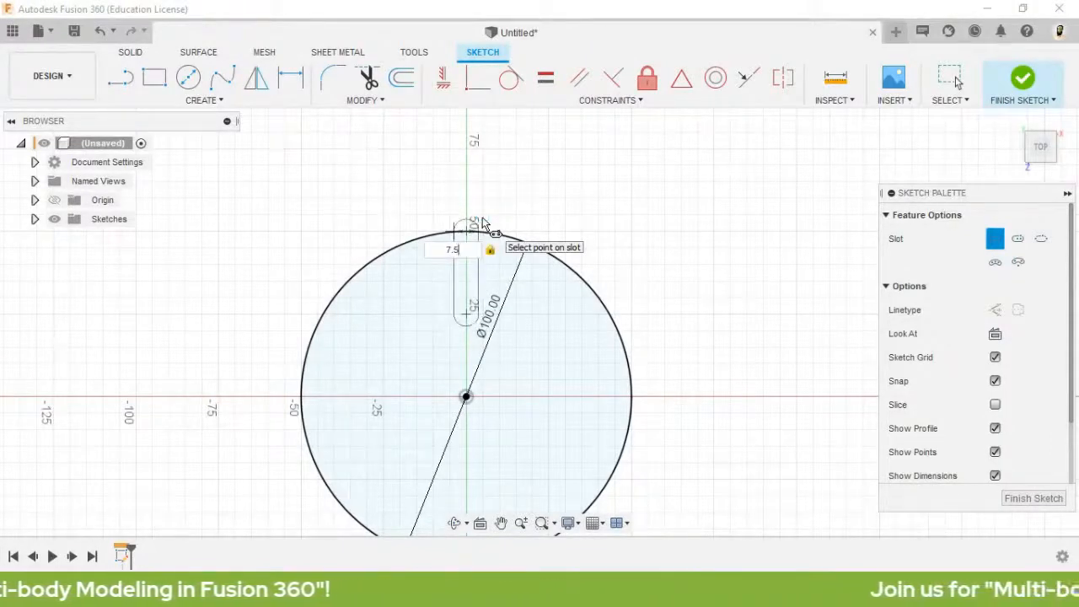
{"action": "key", "text": "Return"}
Step: Check the slot against the star wheel's dimensions in the reference drawing
{"action": "key", "text": "alt+Tab"}
{"action": "key", "text": "alt+Tab"}
{"action": "key", "text": "alt+Tab"}
{"action": "key", "text": "alt+Tab"}
{"action": "key", "text": "alt+Tab"}
{"action": "key", "text": "alt+Tab"}
{"action": "key", "text": "alt+Tab"}
{"action": "key", "text": "alt+Tab"}
{"action": "key", "text": "alt+Tab"}
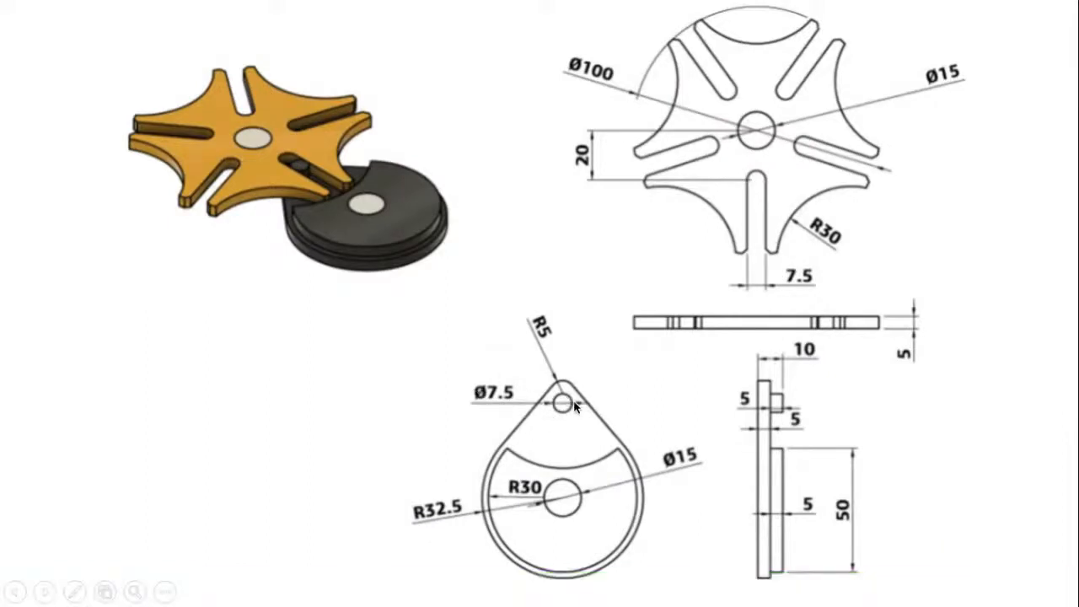
{"action": "key", "text": "alt+Tab"}
Step: Dimension the distance from the circle's centre to the slot's inner arc centre as 20 mm
{"action": "scroll", "coordinate": [473, 334], "scroll_direction": "up", "scroll_amount": 4}
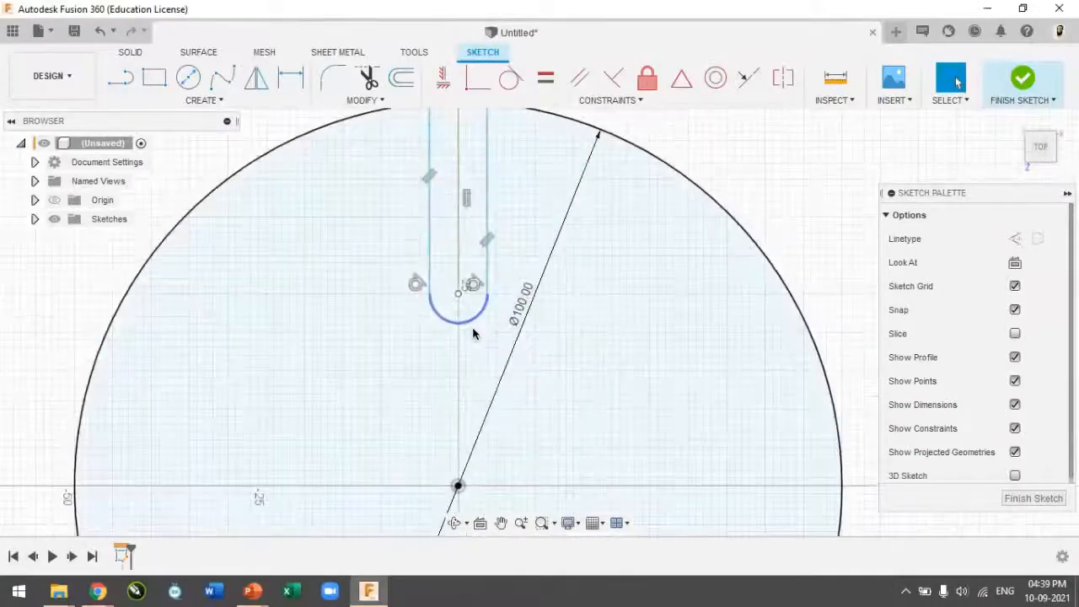
{"action": "scroll", "coordinate": [473, 334], "scroll_direction": "down", "scroll_amount": 3}
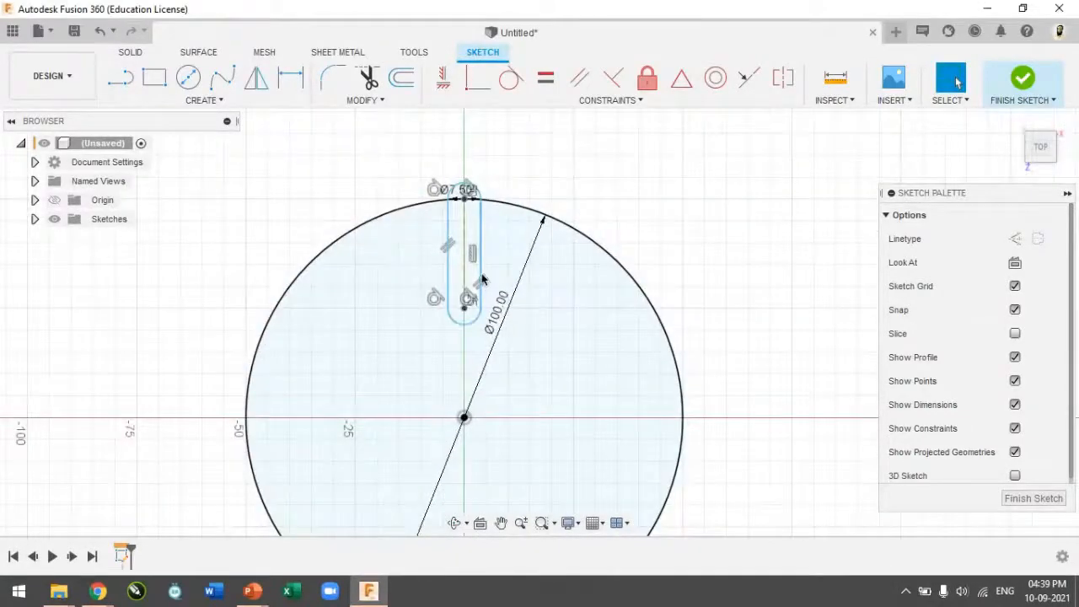
{"action": "scroll", "coordinate": [470, 314], "scroll_direction": "up", "scroll_amount": 1}
{"action": "scroll", "coordinate": [470, 314], "scroll_direction": "down", "scroll_amount": 3}
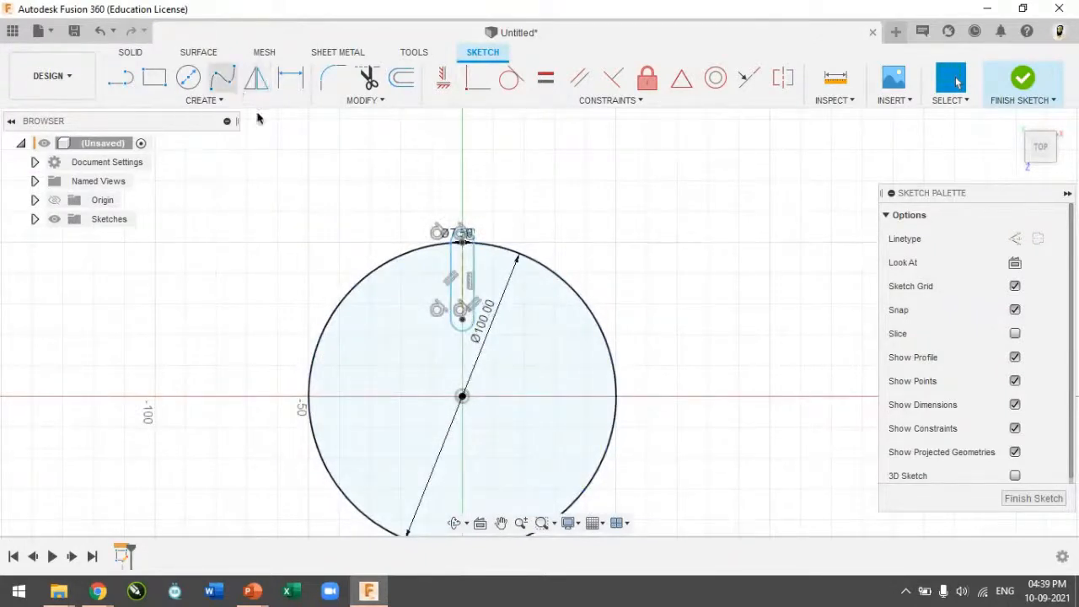
{"action": "left_click", "coordinate": [291, 85]}
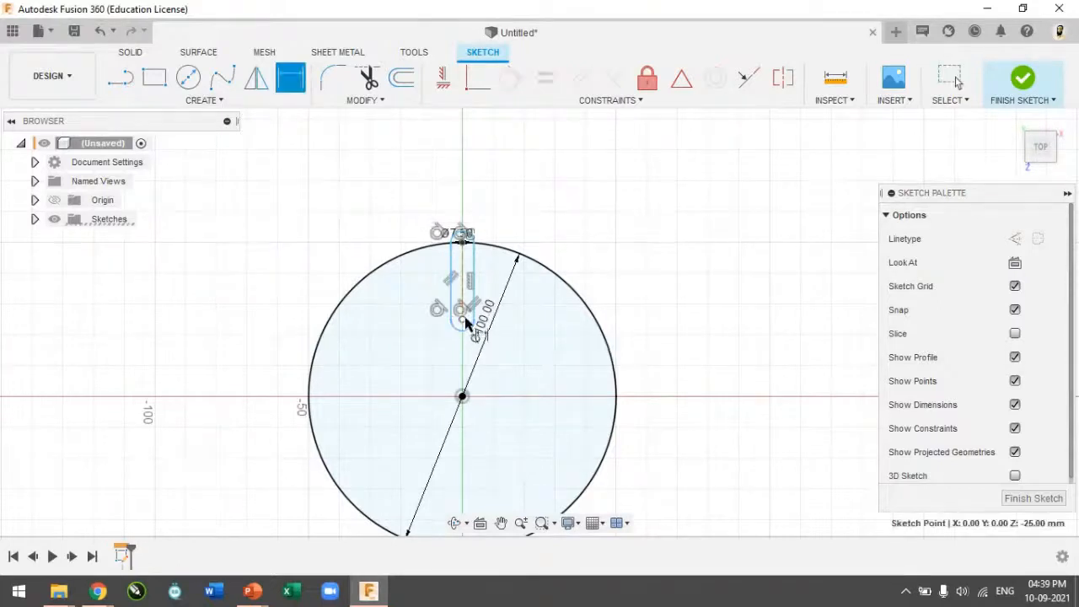
{"action": "left_click", "coordinate": [464, 398]}
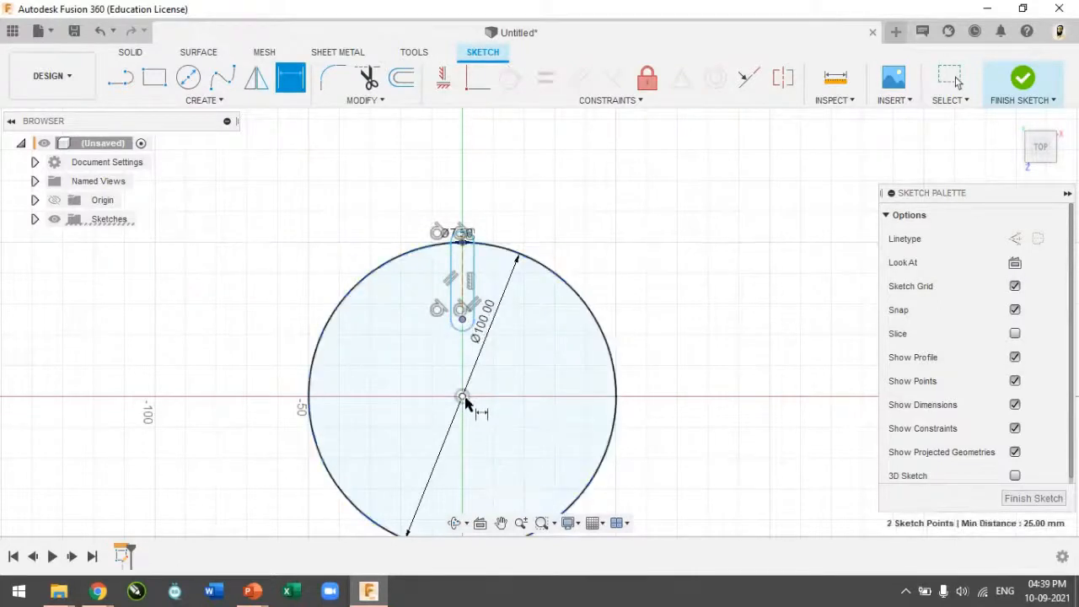
{"action": "left_click", "coordinate": [417, 379]}
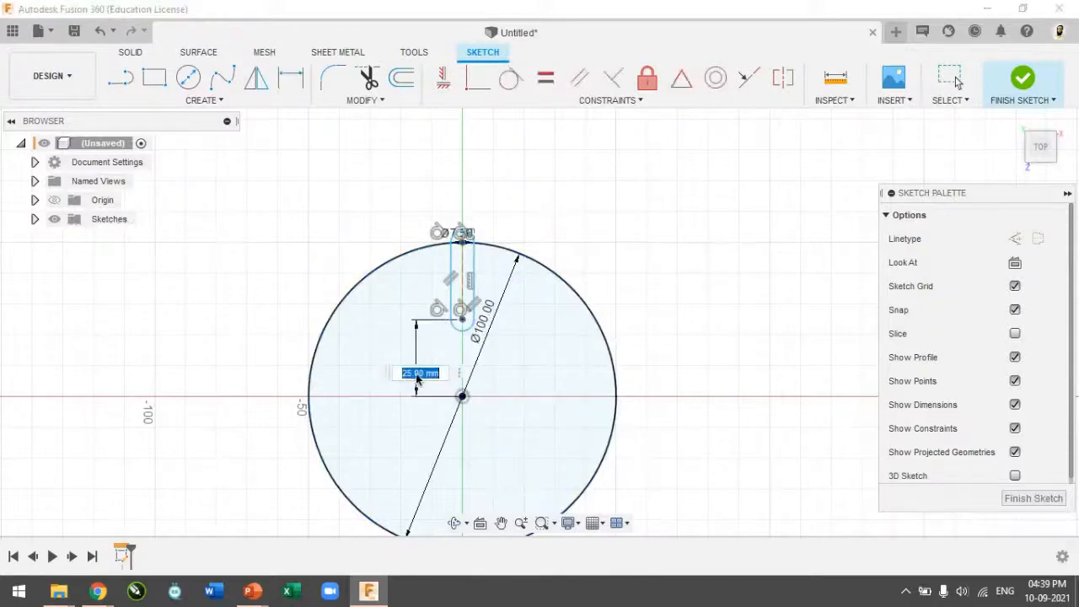
{"action": "type", "text": "20"}
{"action": "key", "text": "Return"}
{"action": "scroll", "coordinate": [509, 369], "scroll_direction": "up", "scroll_amount": 5}
{"action": "scroll", "coordinate": [509, 369], "scroll_direction": "down", "scroll_amount": 5}
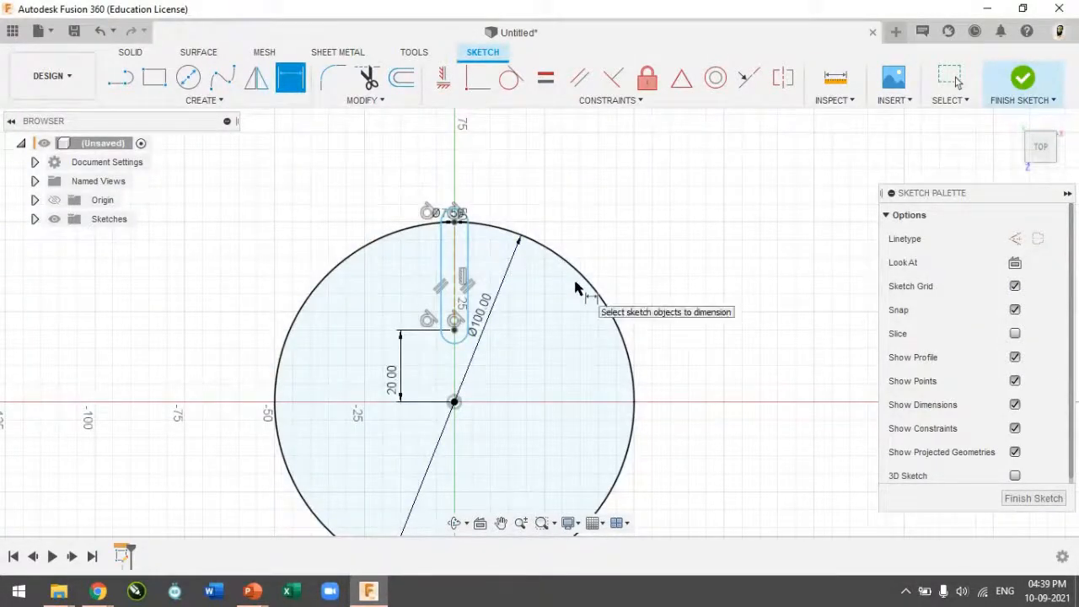
Step: Trim away the slot's rounded outer end that extends beyond the 100 mm circle
{"action": "scroll", "coordinate": [576, 287], "scroll_direction": "up", "scroll_amount": 1}
{"action": "scroll", "coordinate": [576, 288], "scroll_direction": "up", "scroll_amount": 2}
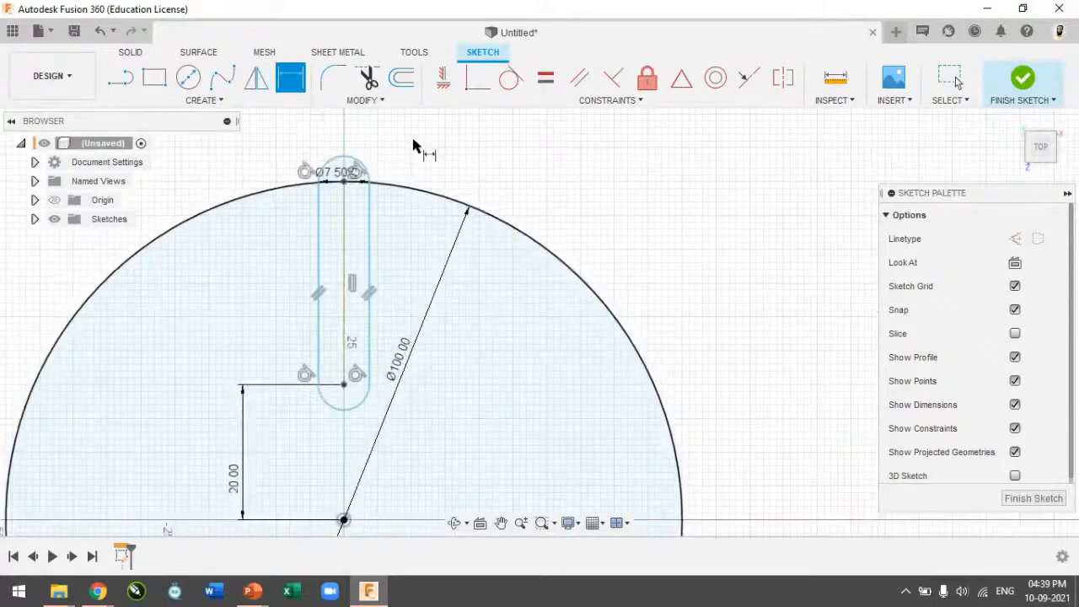
{"action": "left_click", "coordinate": [365, 81]}
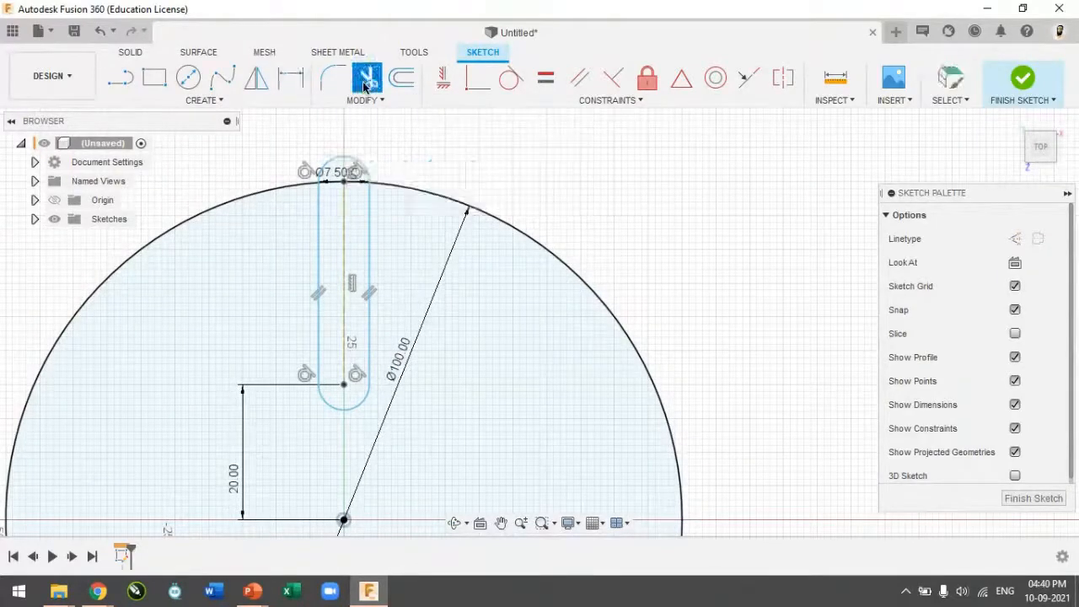
{"action": "left_click", "coordinate": [342, 158]}
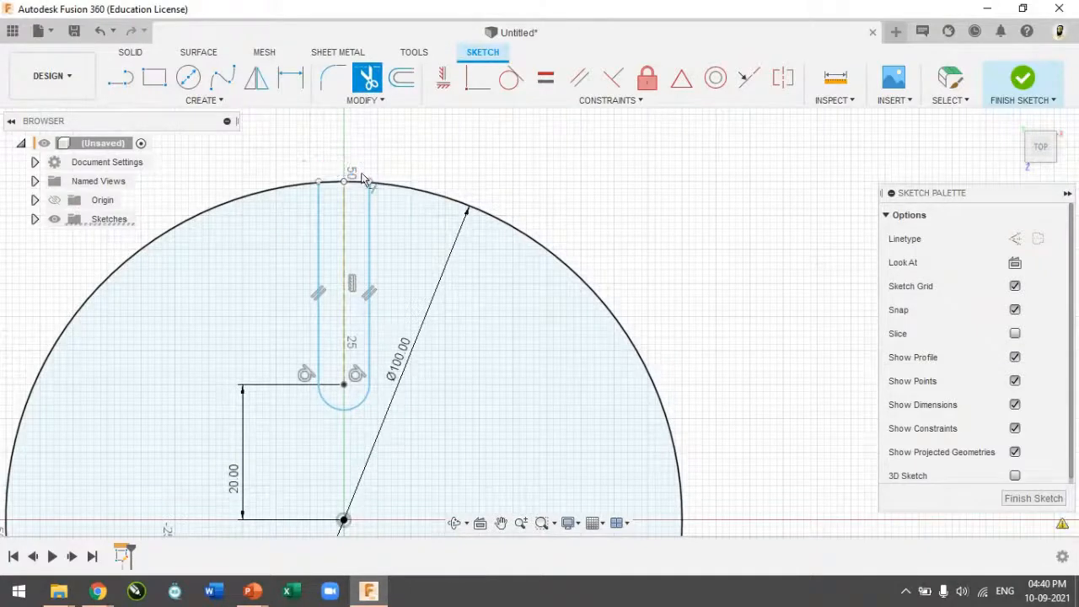
{"action": "left_click", "coordinate": [348, 196]}
{"action": "key", "text": "Escape"}
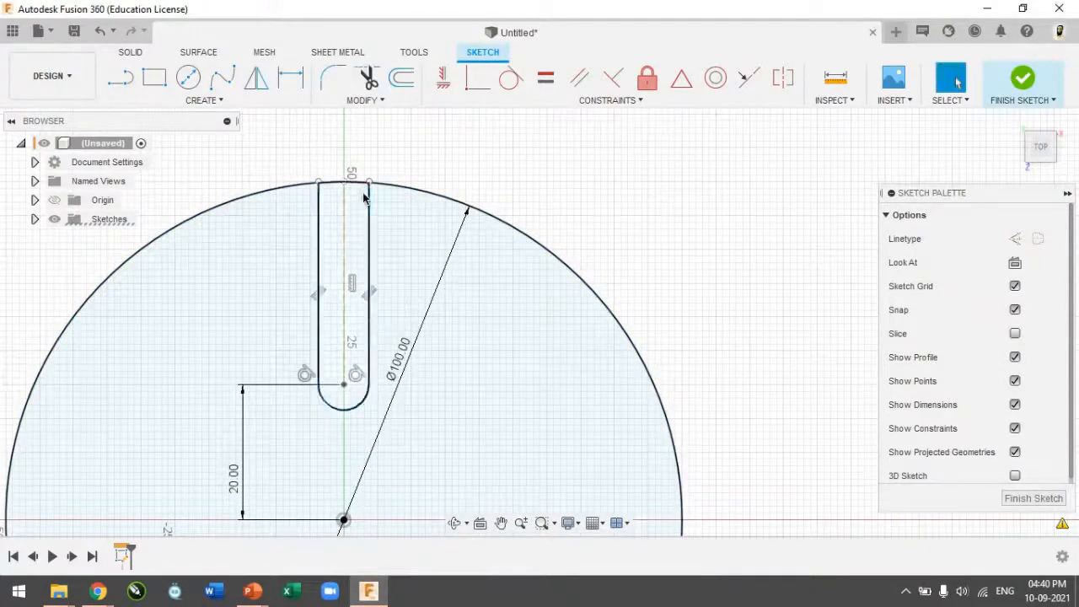
Step: Circular-pattern the slot outline and its centreline around the circle's centre with full angular spacing and a quantity of 5
{"action": "scroll", "coordinate": [418, 330], "scroll_direction": "down", "scroll_amount": 4}
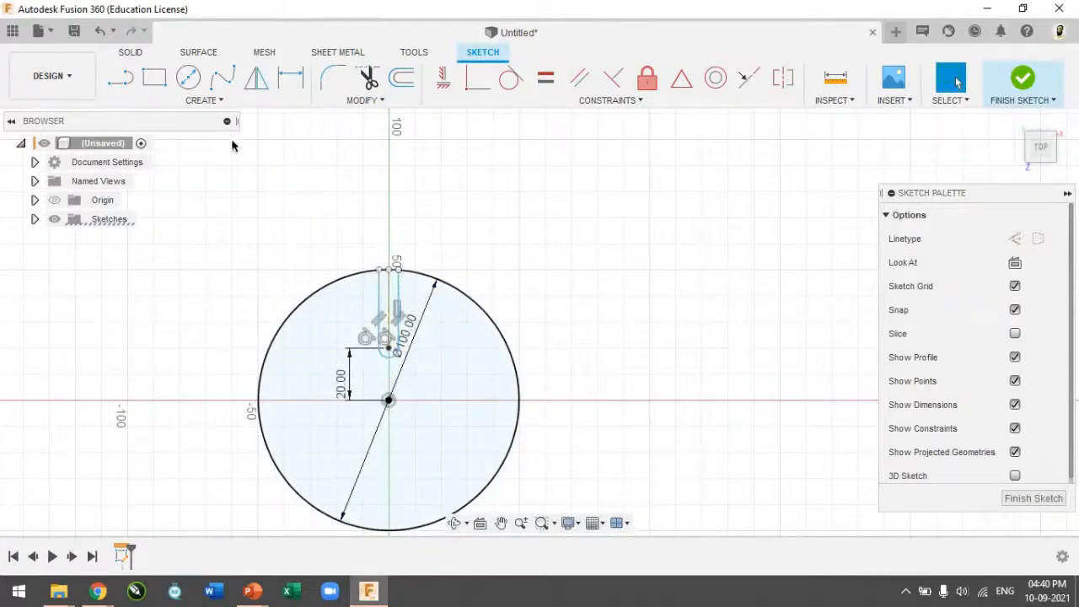
{"action": "left_click", "coordinate": [216, 103]}
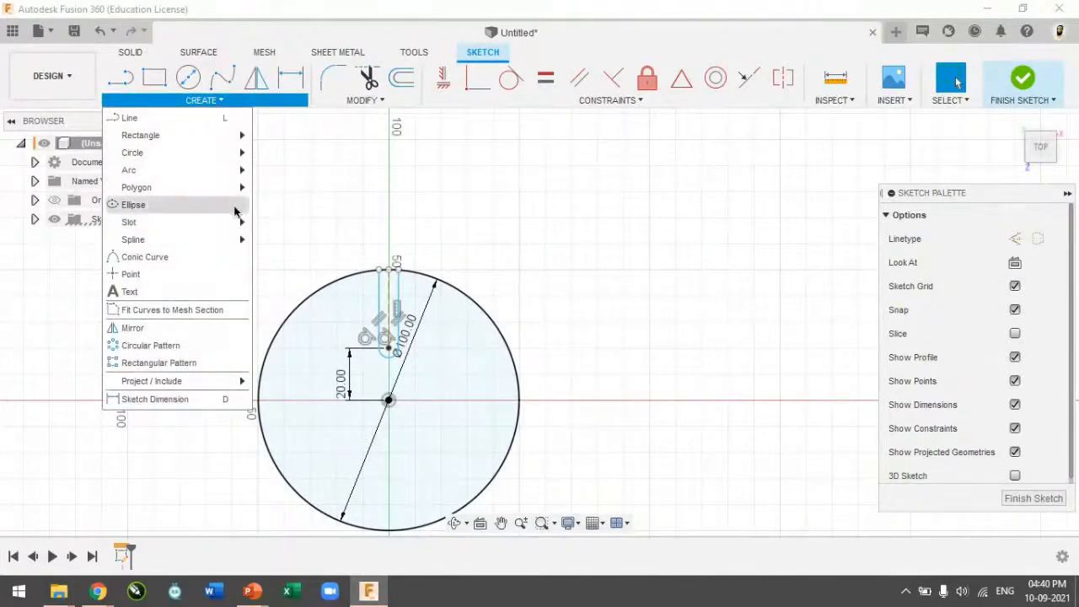
{"action": "left_click", "coordinate": [226, 352]}
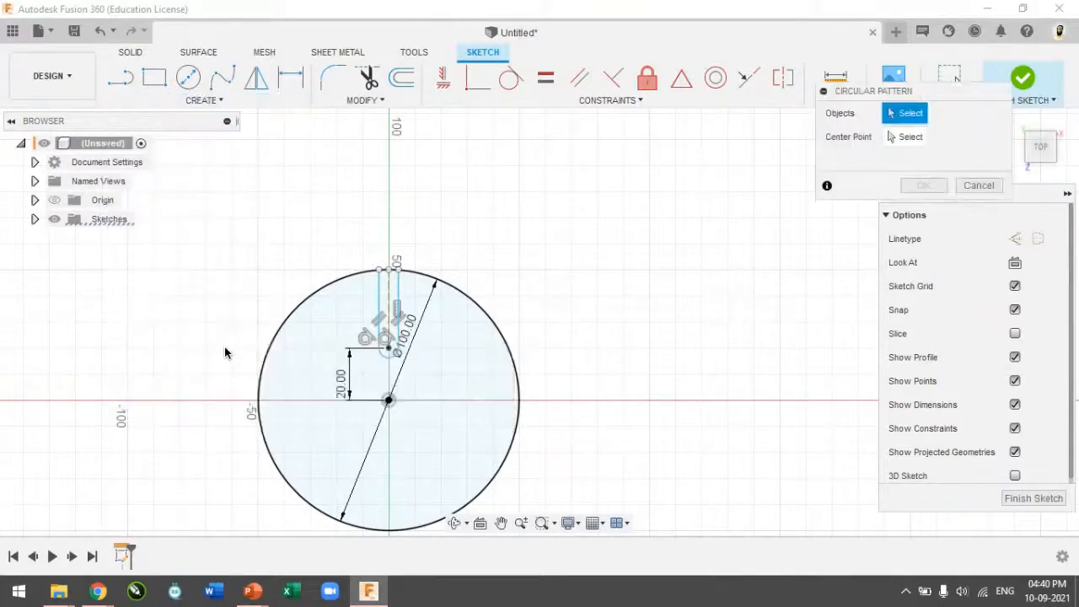
{"action": "left_click", "coordinate": [379, 297]}
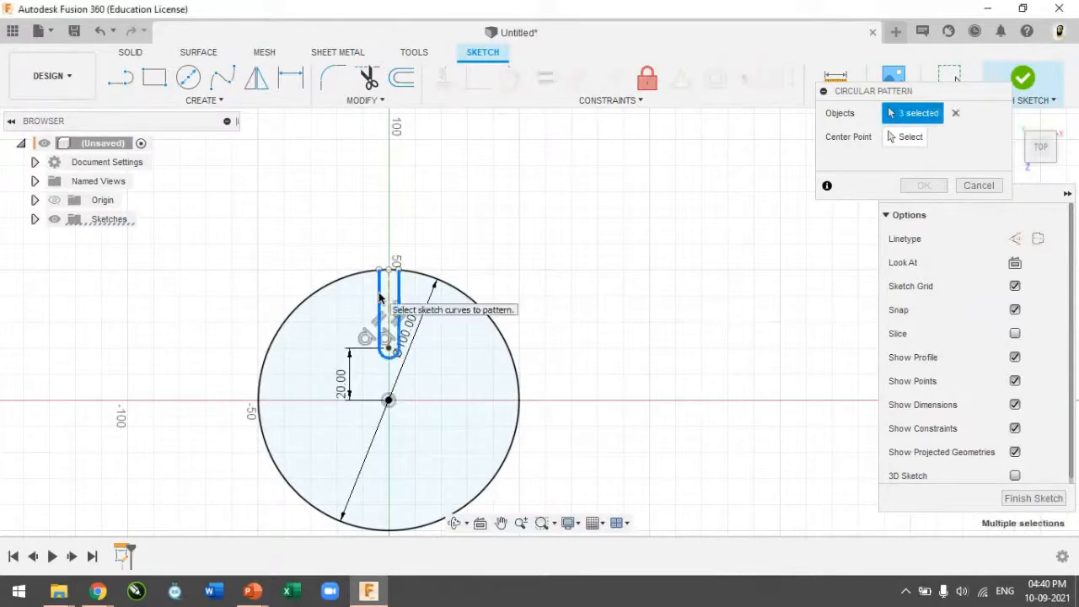
{"action": "scroll", "coordinate": [380, 297], "scroll_direction": "up", "scroll_amount": 3}
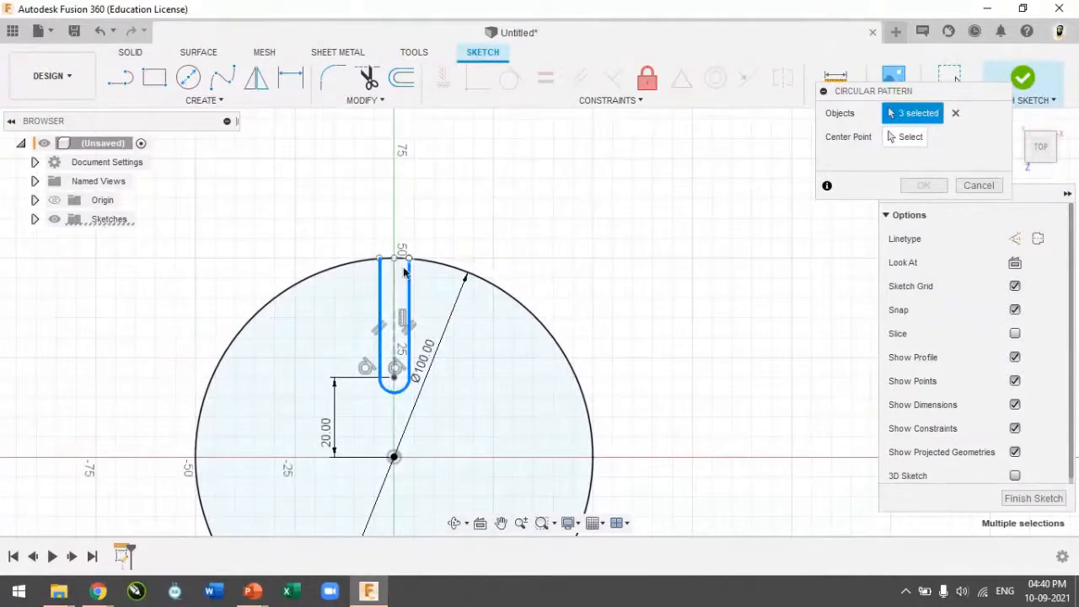
{"action": "left_click", "coordinate": [394, 295]}
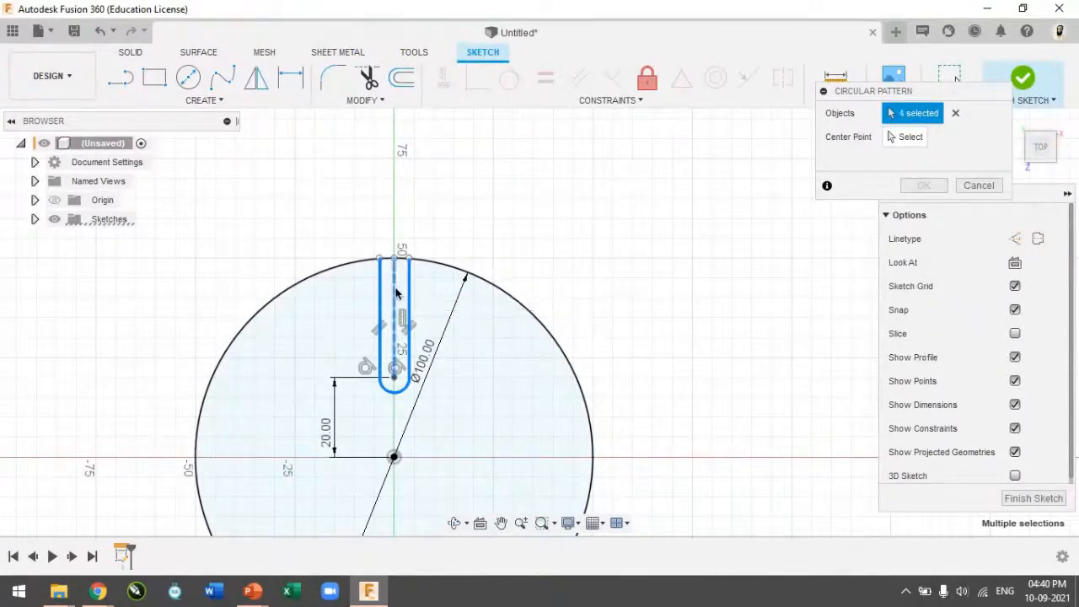
{"action": "scroll", "coordinate": [403, 326], "scroll_direction": "down", "scroll_amount": 2}
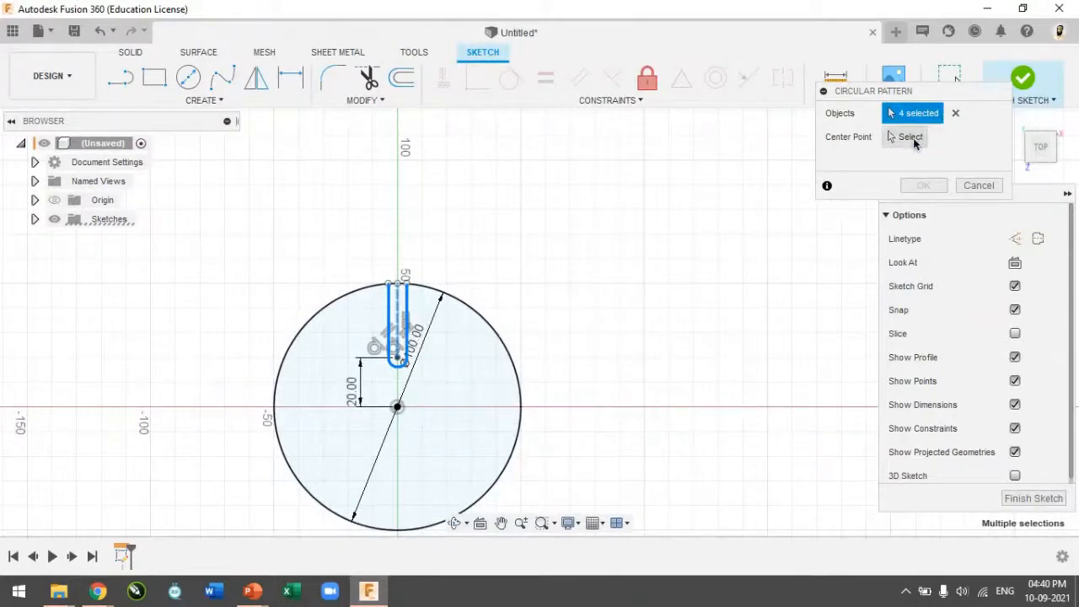
{"action": "left_click", "coordinate": [911, 137]}
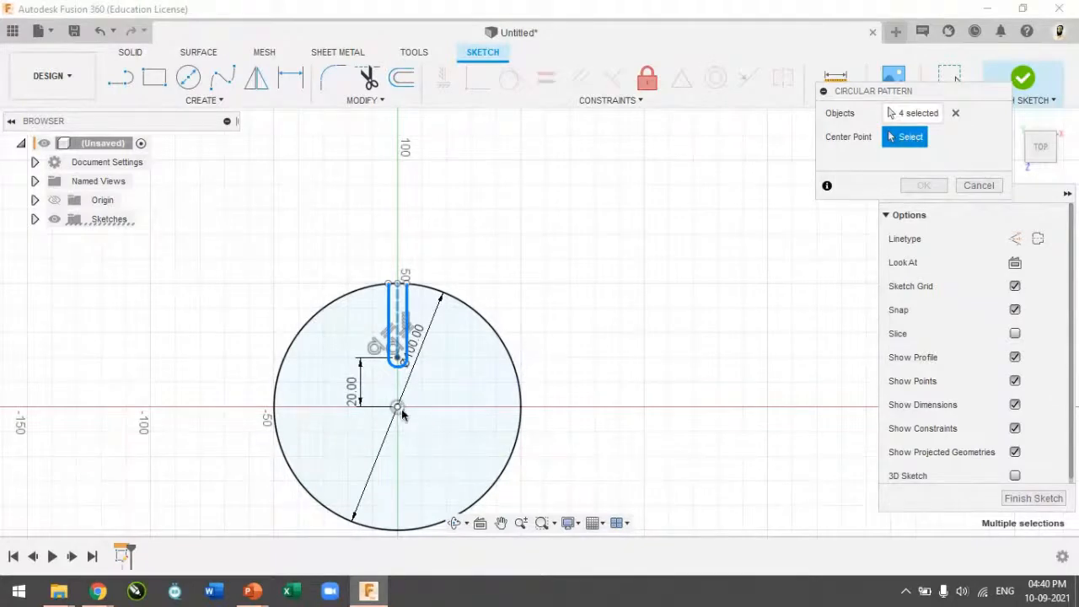
{"action": "left_click", "coordinate": [514, 372]}
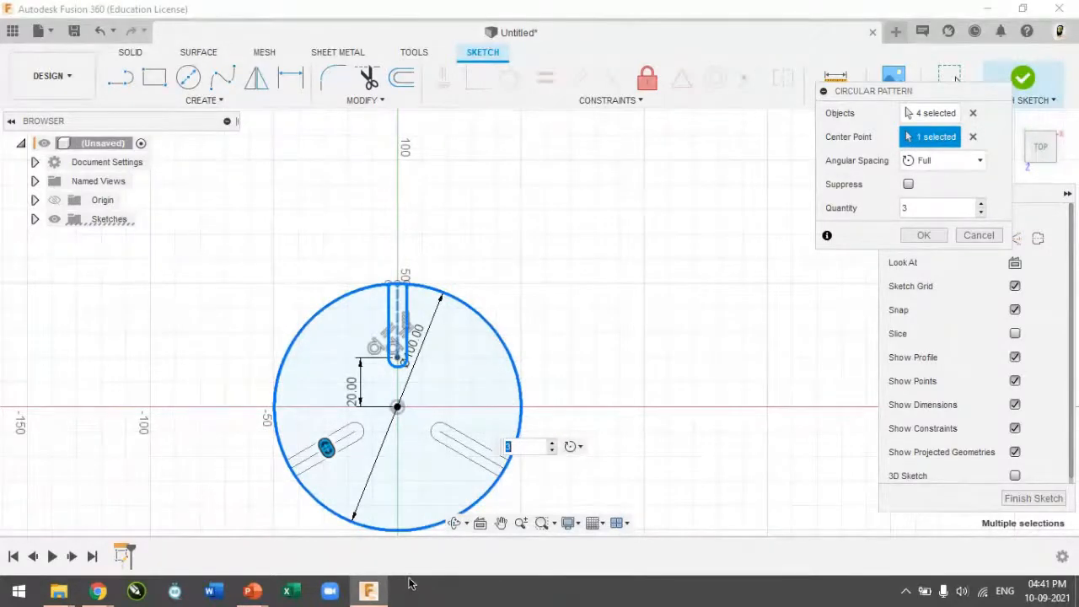
{"action": "left_click", "coordinate": [552, 443]}
{"action": "left_click", "coordinate": [552, 443]}
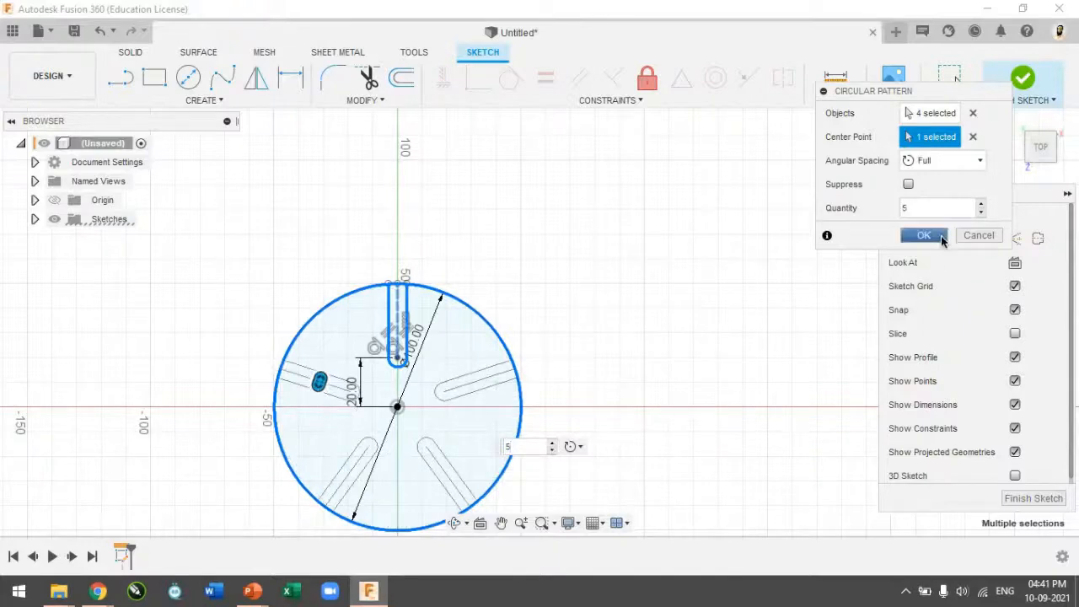
{"action": "left_click", "coordinate": [924, 235]}
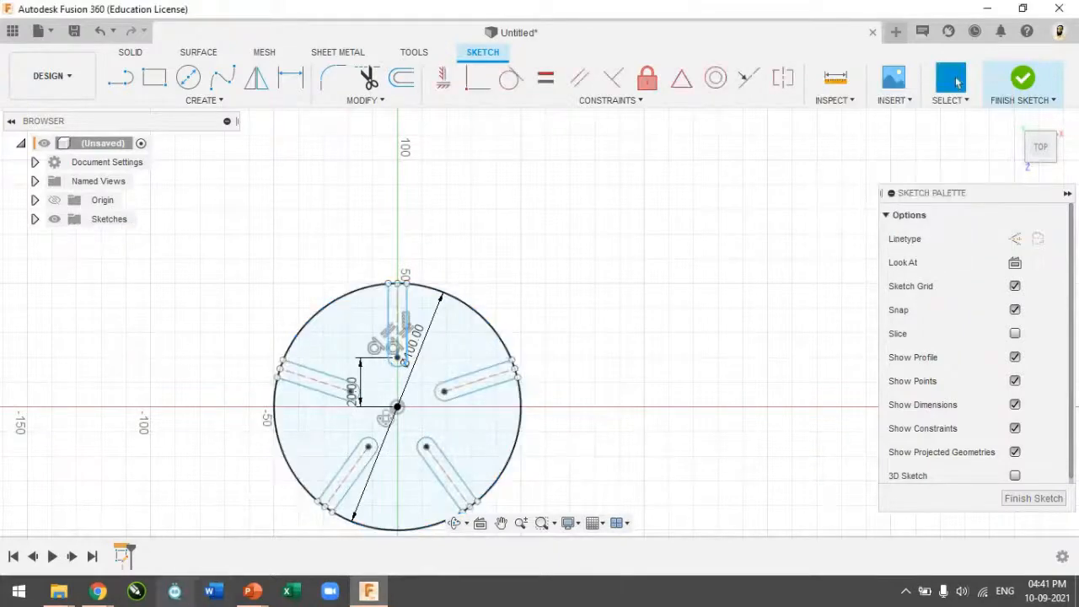
Step: Check the live-stream comments in the browser's StreamYard studio and return to Fusion 360
{"action": "mouse_move", "coordinate": [98, 591]}
{"action": "left_click", "coordinate": [148, 537]}
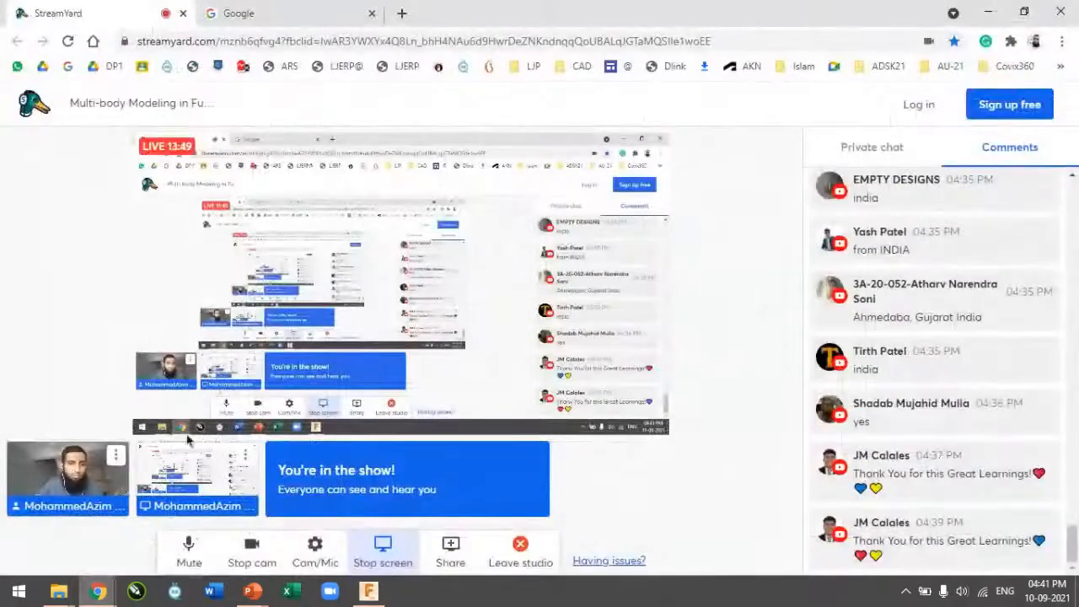
{"action": "key", "text": "alt+Tab"}
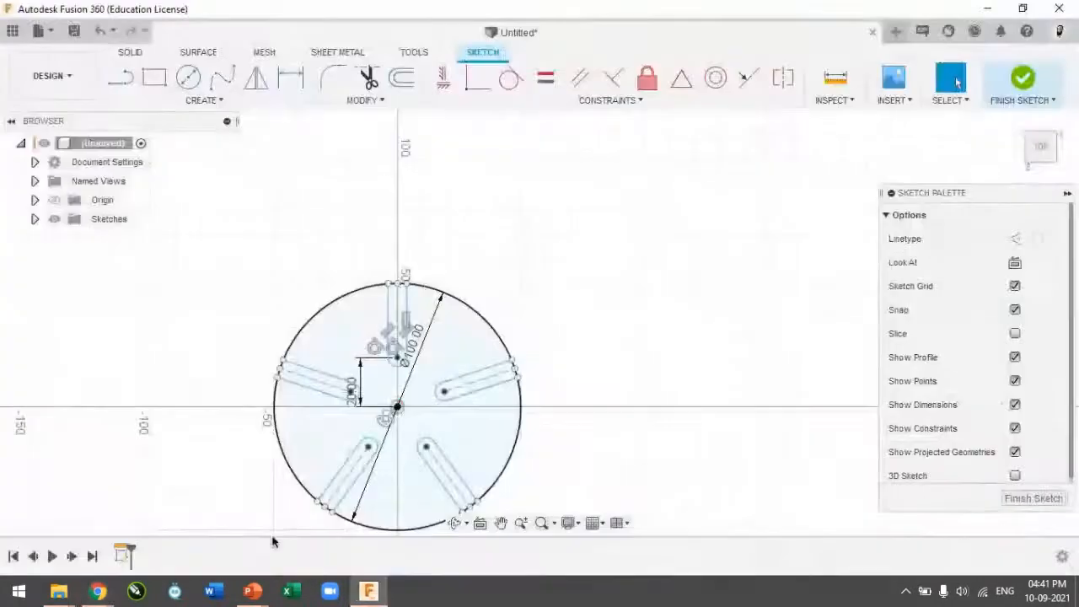
Step: Trim the circle's arc across the open end of the vertical slot
{"action": "scroll", "coordinate": [495, 403], "scroll_direction": "up", "scroll_amount": 2}
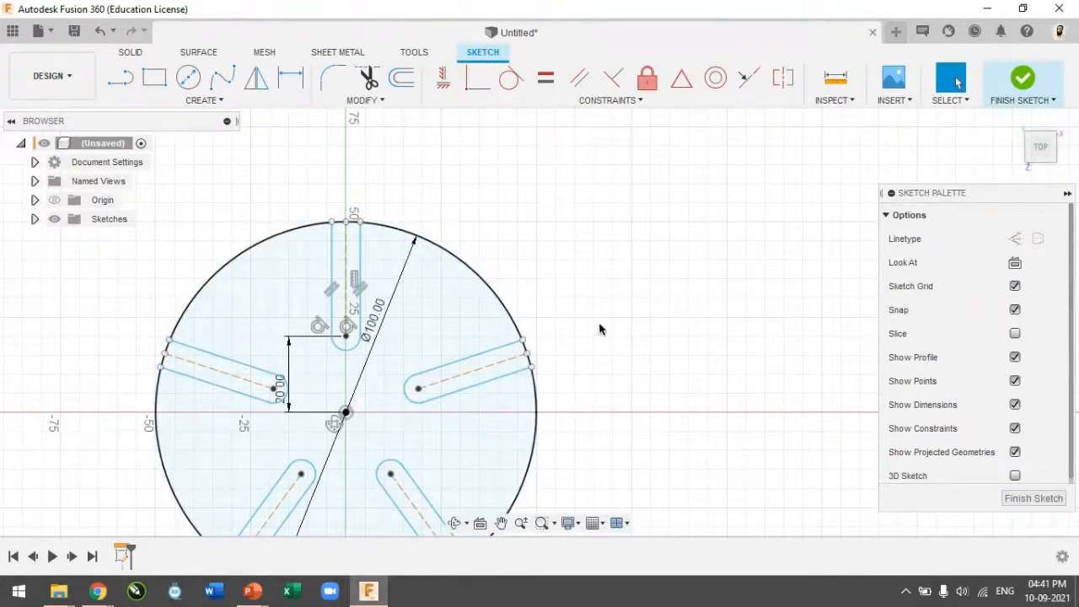
{"action": "scroll", "coordinate": [553, 354], "scroll_direction": "up", "scroll_amount": 3}
{"action": "scroll", "coordinate": [553, 354], "scroll_direction": "down", "scroll_amount": 4}
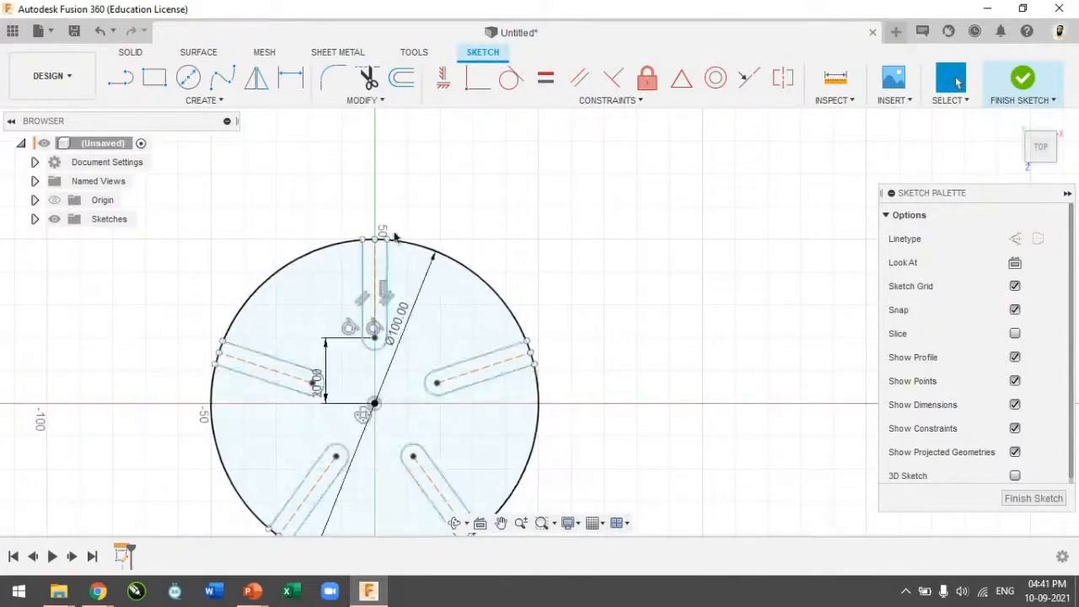
{"action": "scroll", "coordinate": [371, 255], "scroll_direction": "up", "scroll_amount": 2}
{"action": "scroll", "coordinate": [371, 254], "scroll_direction": "up", "scroll_amount": 2}
{"action": "key", "text": "t"}
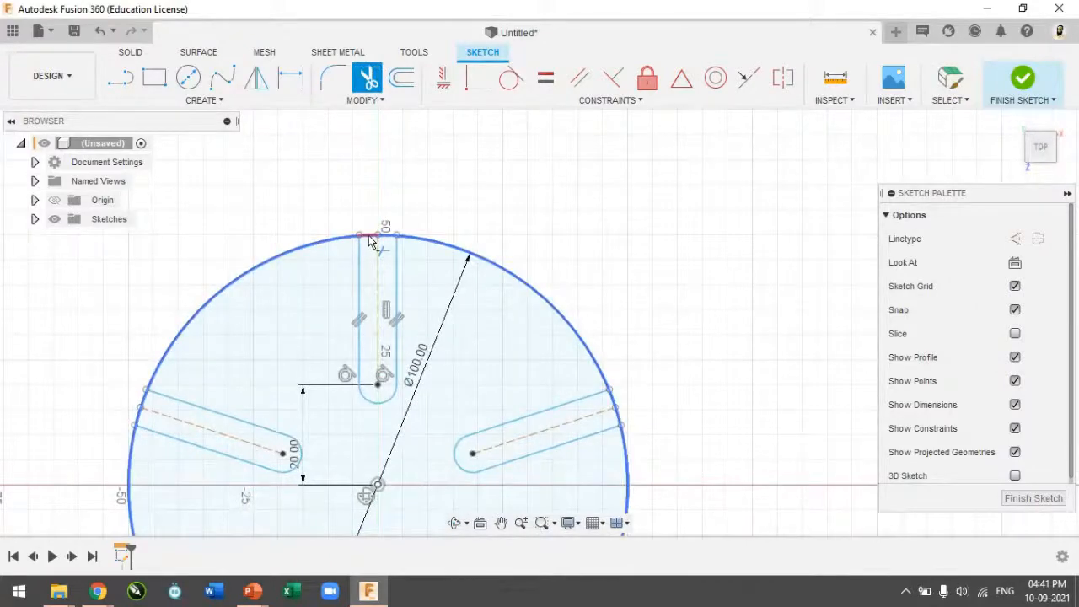
{"action": "left_click", "coordinate": [371, 240]}
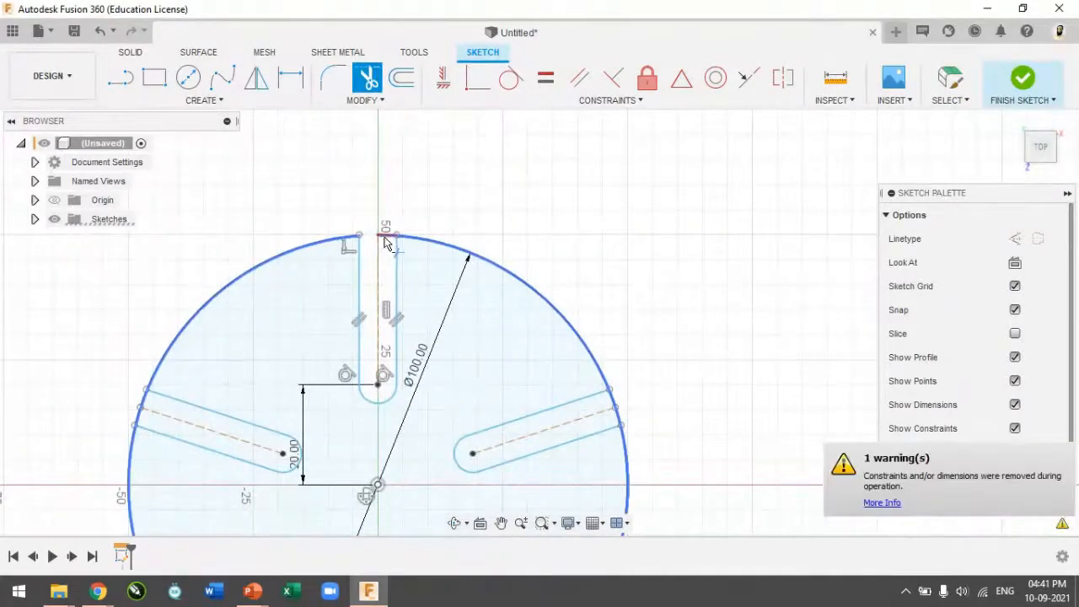
Step: Trim the circle's arc across the open ends of the star wheel's upper-right and lower-right slots
{"action": "scroll", "coordinate": [392, 398], "scroll_direction": "down", "scroll_amount": 4}
{"action": "scroll", "coordinate": [573, 443], "scroll_direction": "up", "scroll_amount": 6}
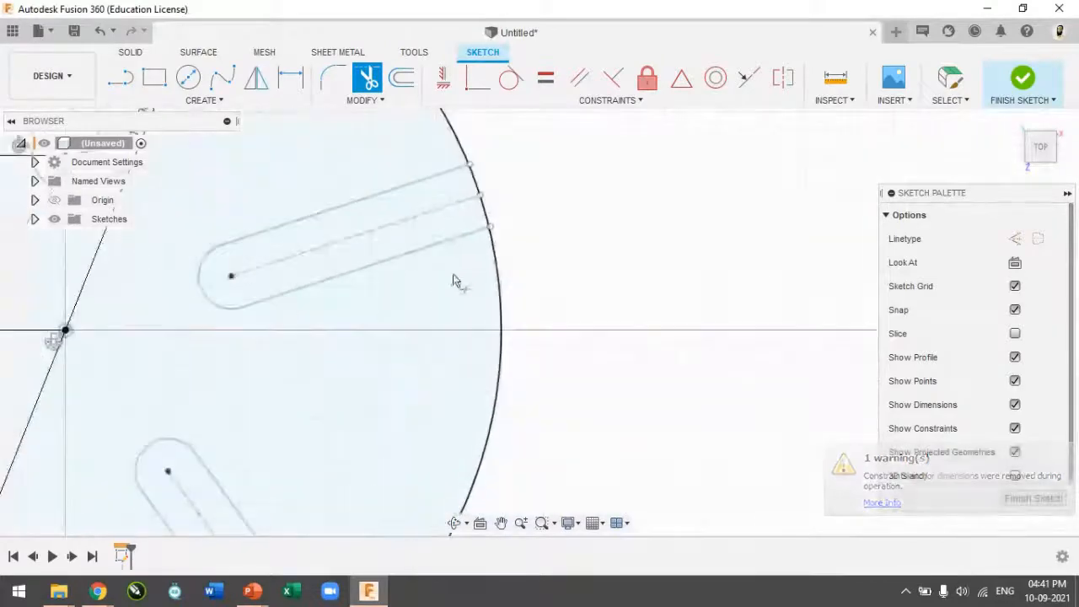
{"action": "scroll", "coordinate": [460, 194], "scroll_direction": "up", "scroll_amount": 1}
{"action": "left_click", "coordinate": [477, 184]}
{"action": "left_click", "coordinate": [487, 219]}
{"action": "scroll", "coordinate": [422, 443], "scroll_direction": "down", "scroll_amount": 4}
{"action": "scroll", "coordinate": [419, 423], "scroll_direction": "up", "scroll_amount": 5}
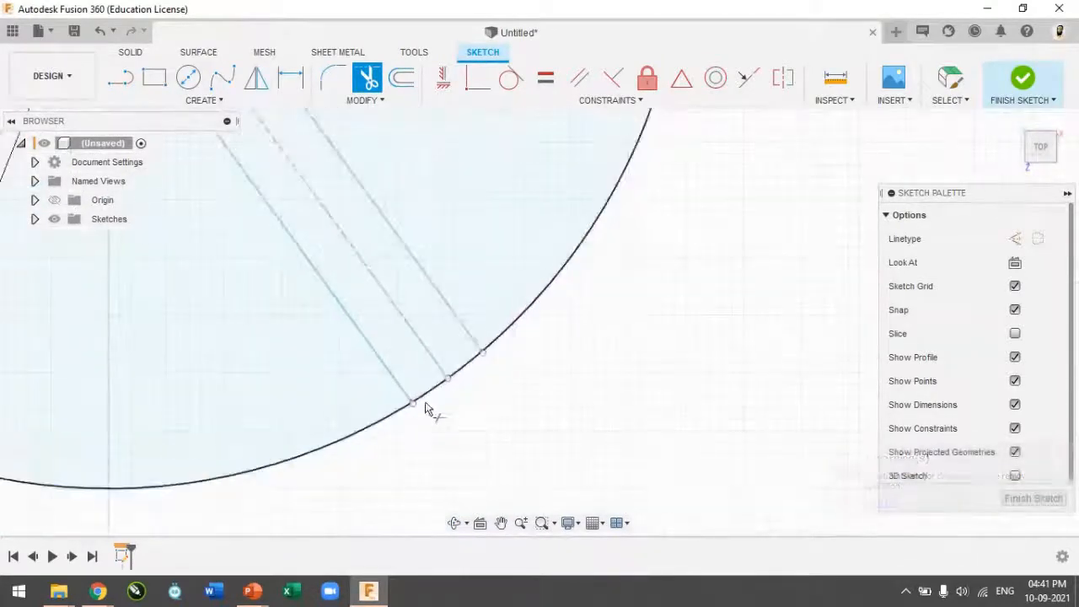
{"action": "left_click", "coordinate": [431, 394]}
{"action": "scroll", "coordinate": [335, 477], "scroll_direction": "down", "scroll_amount": 5}
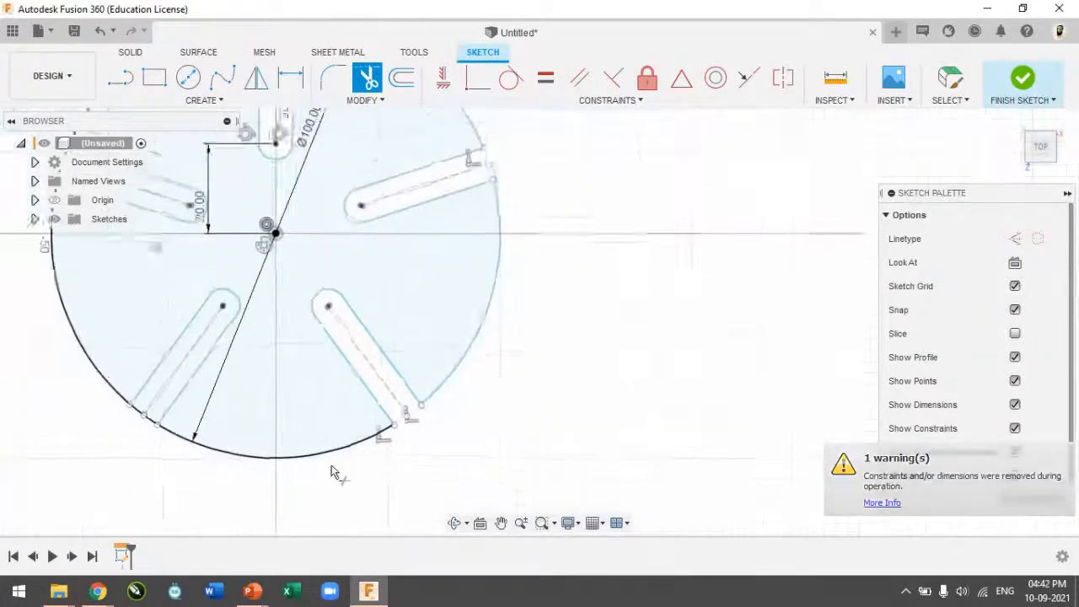
Step: Trim the circle's arc across the open ends of the star wheel's lower-left and upper-left slots
{"action": "scroll", "coordinate": [124, 400], "scroll_direction": "up", "scroll_amount": 3}
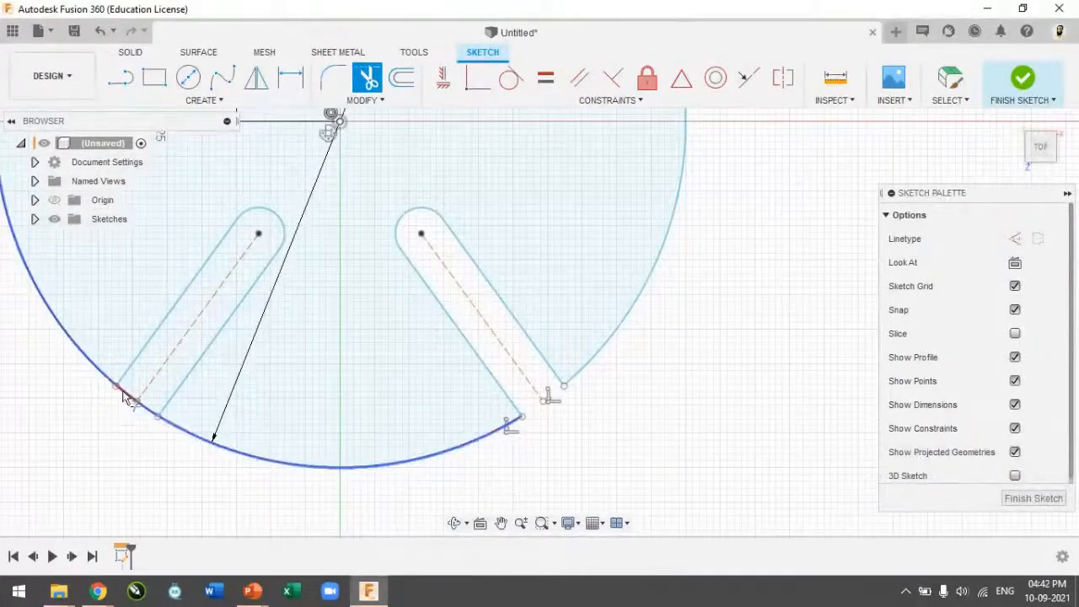
{"action": "left_click", "coordinate": [124, 398]}
{"action": "left_click", "coordinate": [144, 413]}
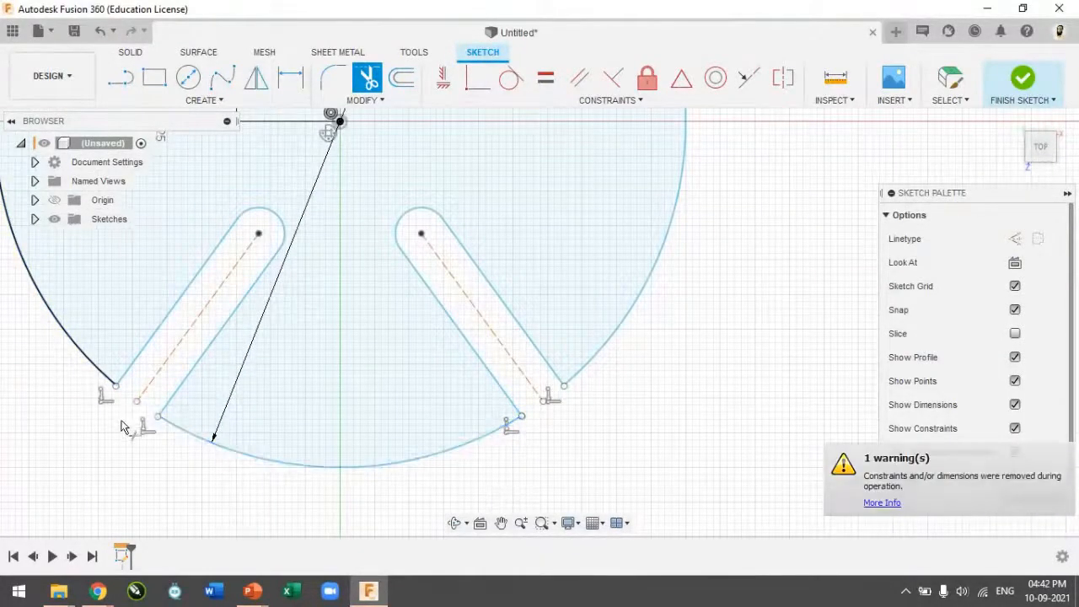
{"action": "scroll", "coordinate": [168, 320], "scroll_direction": "down", "scroll_amount": 5}
{"action": "scroll", "coordinate": [137, 331], "scroll_direction": "up", "scroll_amount": 5}
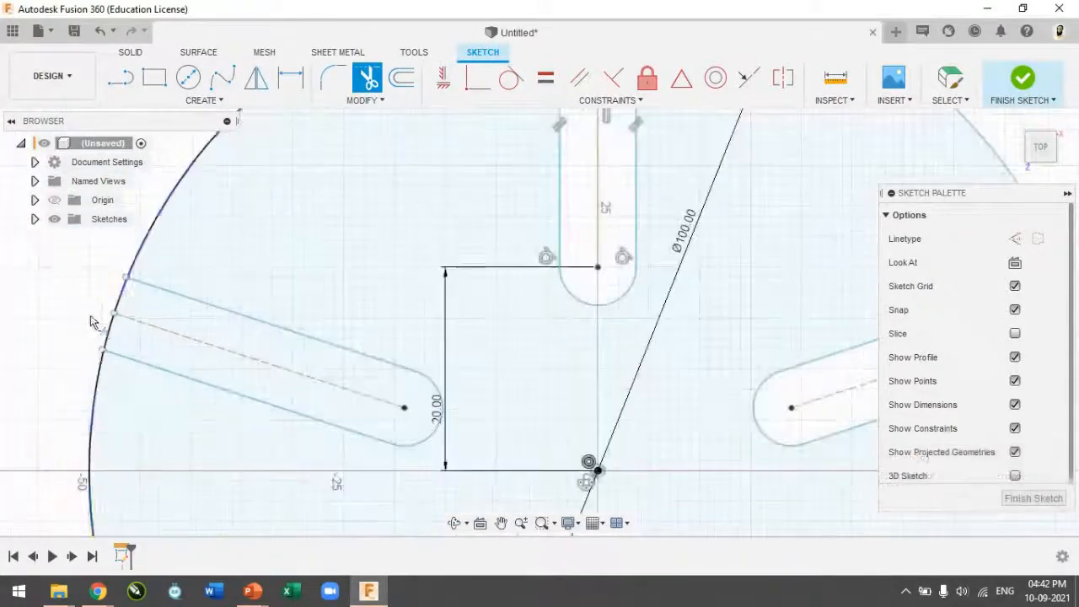
{"action": "left_click", "coordinate": [119, 302]}
{"action": "scroll", "coordinate": [156, 326], "scroll_direction": "down", "scroll_amount": 5}
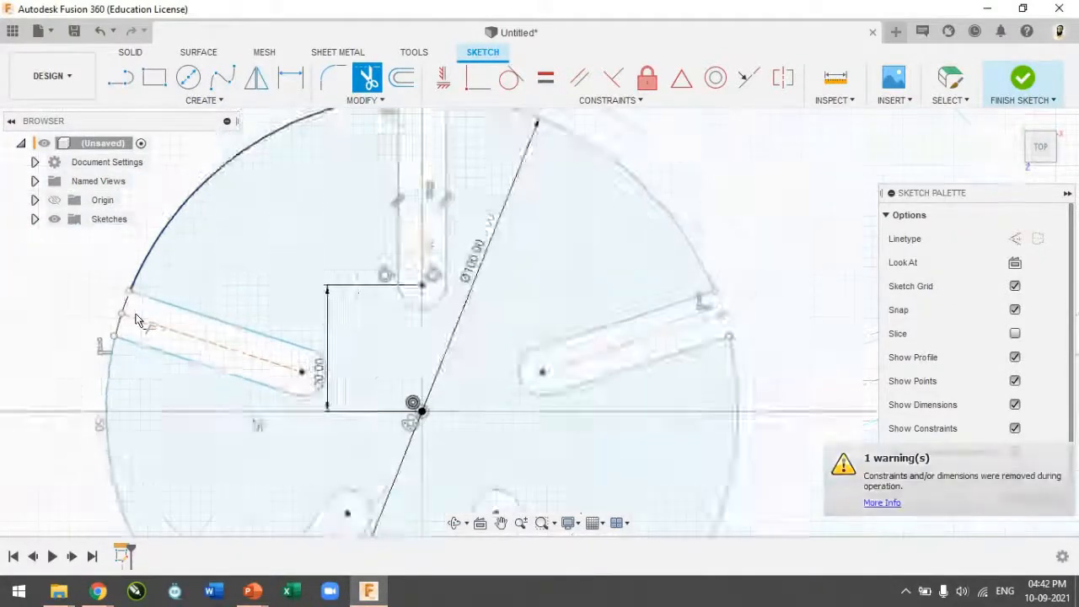
{"action": "scroll", "coordinate": [187, 346], "scroll_direction": "up", "scroll_amount": 2}
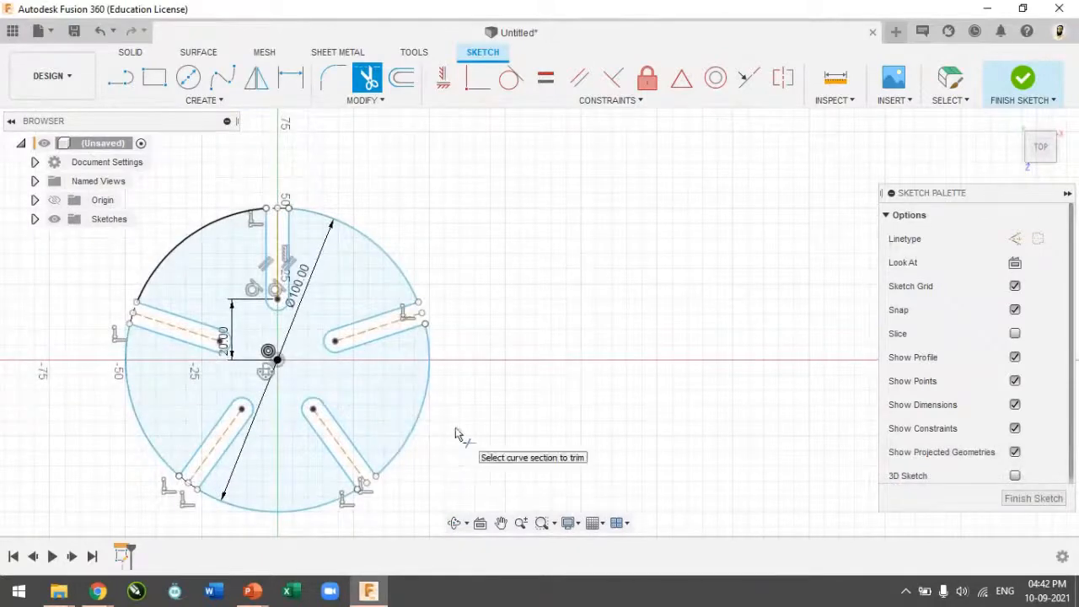
Step: Check the star wheel's outer arcs and their dimensions in the reference drawing, and return to the sketch
{"action": "key", "text": "alt+Tab"}
{"action": "key", "text": "alt+Tab"}
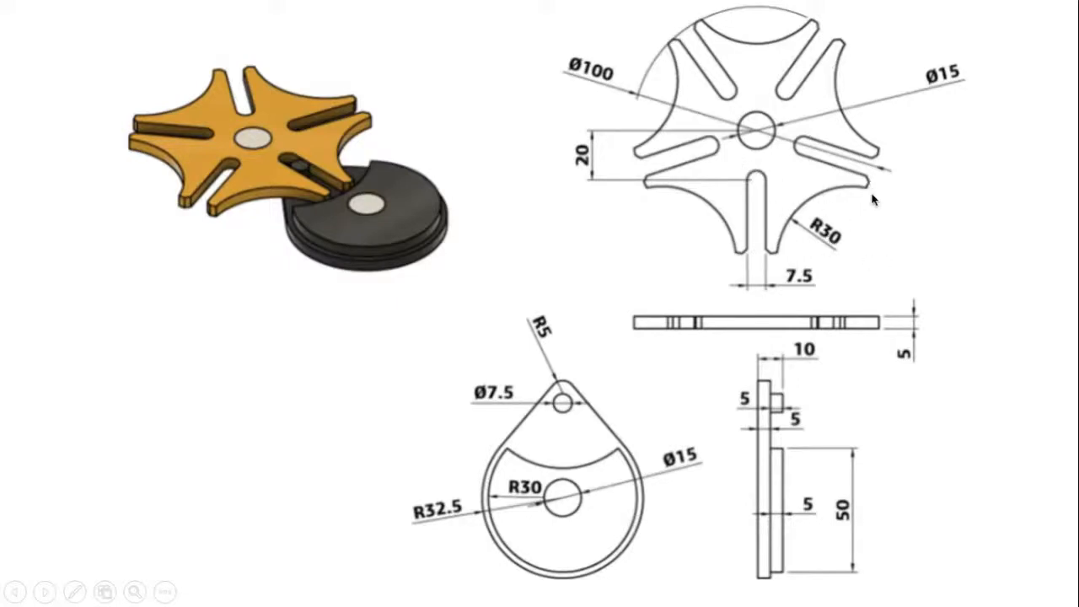
{"action": "key", "text": "alt+Tab"}
{"action": "scroll", "coordinate": [201, 484], "scroll_direction": "up", "scroll_amount": 2}
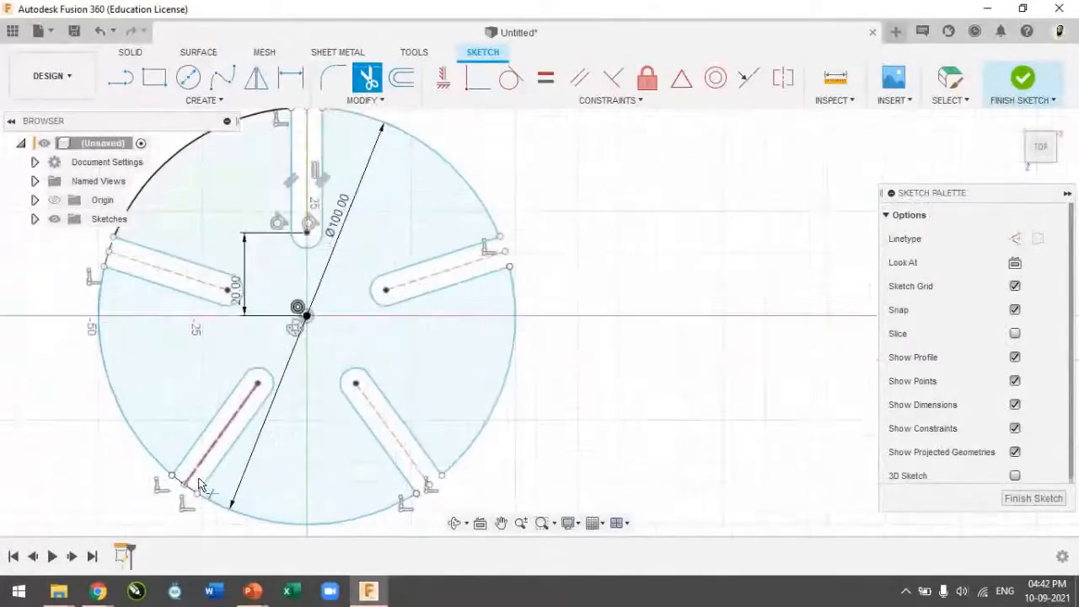
{"action": "scroll", "coordinate": [268, 510], "scroll_direction": "down", "scroll_amount": 2}
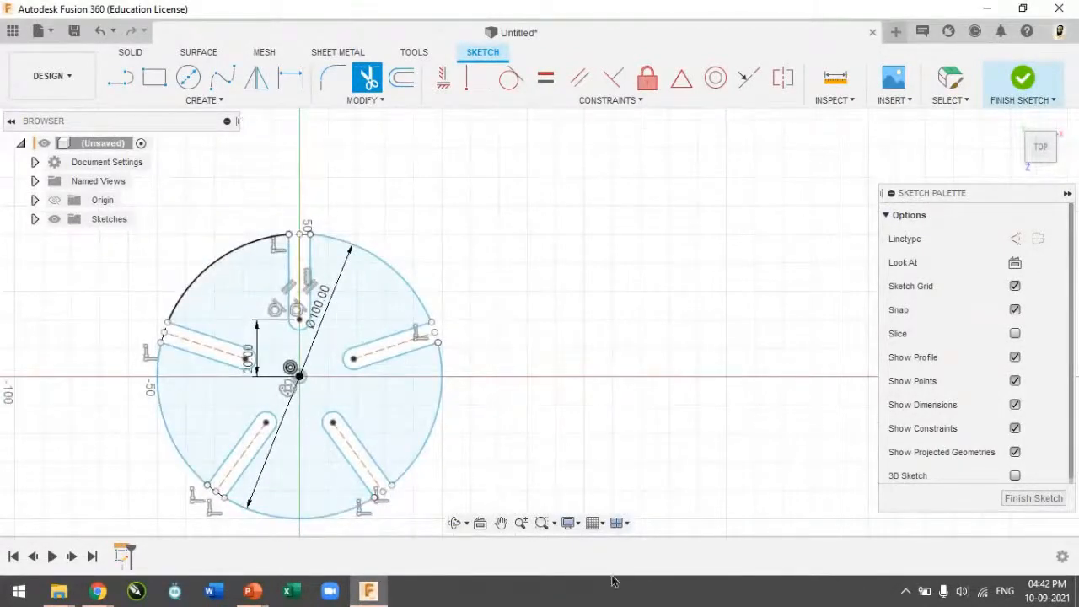
Step: Apply a Fix constraint to the centrelines of the two lower slots
{"action": "left_click", "coordinate": [501, 523]}
{"action": "mouse_move", "coordinate": [478, 511]}
{"action": "left_mouse_down"}
{"action": "mouse_move", "coordinate": [494, 486]}
{"action": "mouse_move", "coordinate": [718, 395]}
{"action": "left_mouse_up"}
{"action": "scroll", "coordinate": [524, 361], "scroll_direction": "up", "scroll_amount": 2}
{"action": "key", "text": "t"}
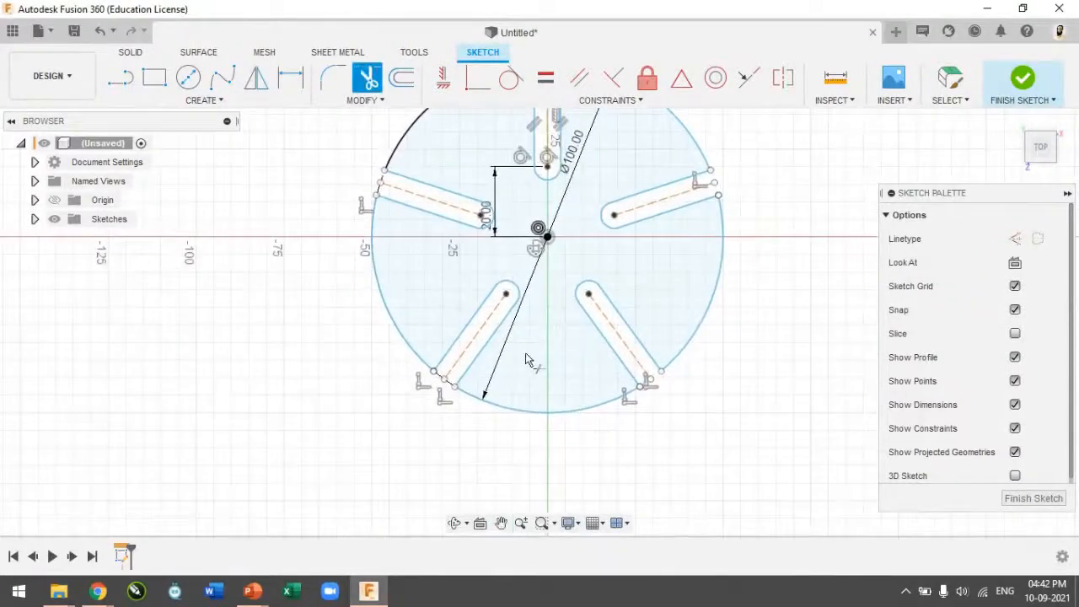
{"action": "key", "text": "Escape"}
{"action": "left_click_drag", "start_coordinate": [493, 383], "coordinate": [478, 341]}
{"action": "left_click", "coordinate": [478, 342]}
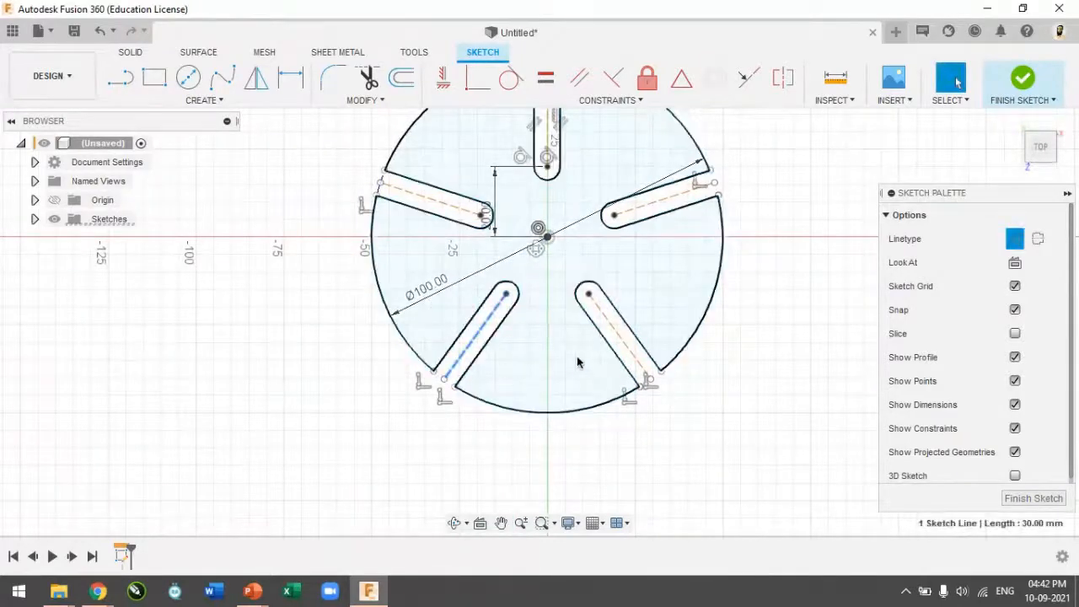
{"action": "left_click", "coordinate": [621, 344], "text": "shift"}
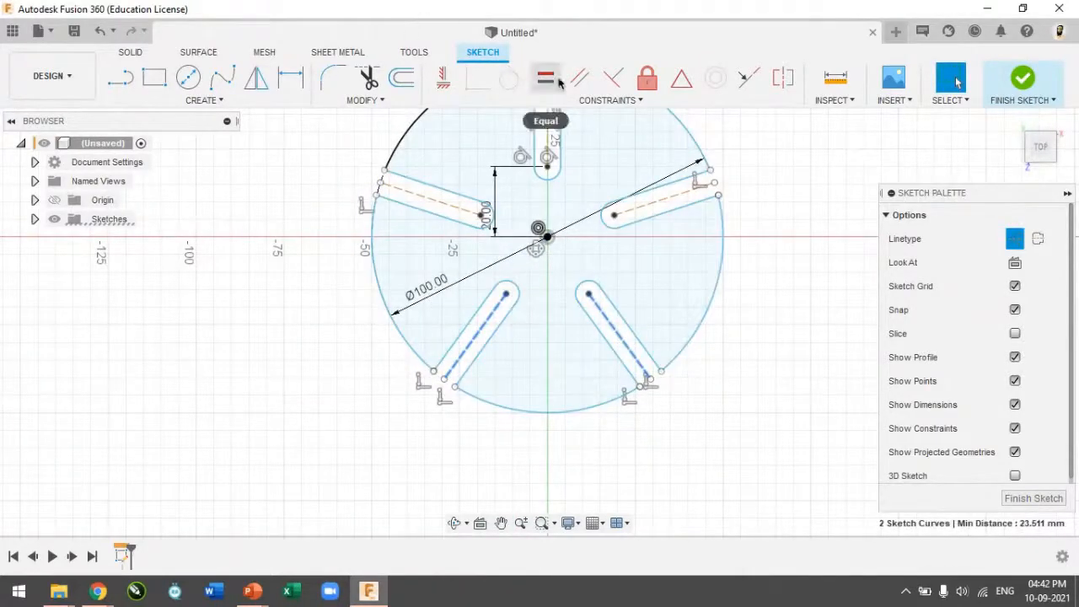
{"action": "left_click", "coordinate": [648, 80]}
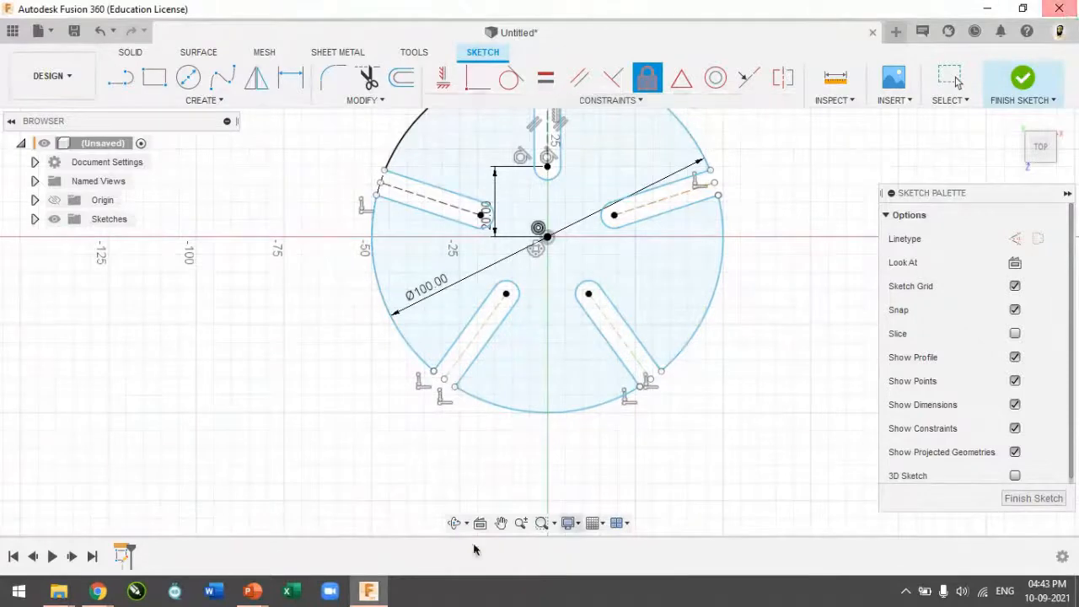
Step: Sketch a circle about 42 mm in diameter below the star wheel, centred on the vertical axis about 75 mm from the origin
{"action": "scroll", "coordinate": [557, 464], "scroll_direction": "down", "scroll_amount": 1}
{"action": "scroll", "coordinate": [565, 483], "scroll_direction": "up", "scroll_amount": 2}
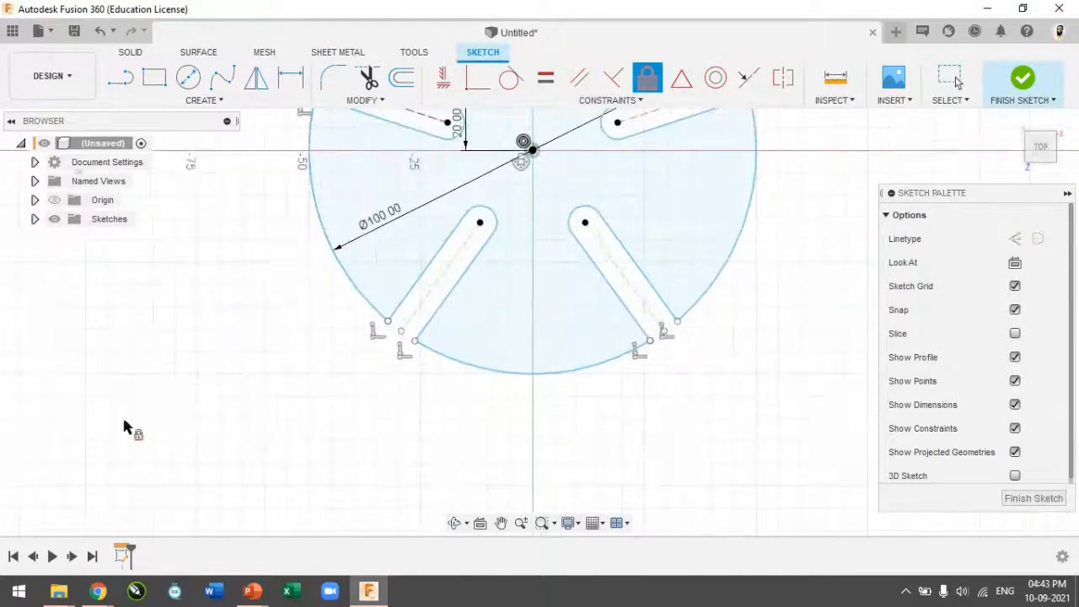
{"action": "left_click", "coordinate": [188, 77]}
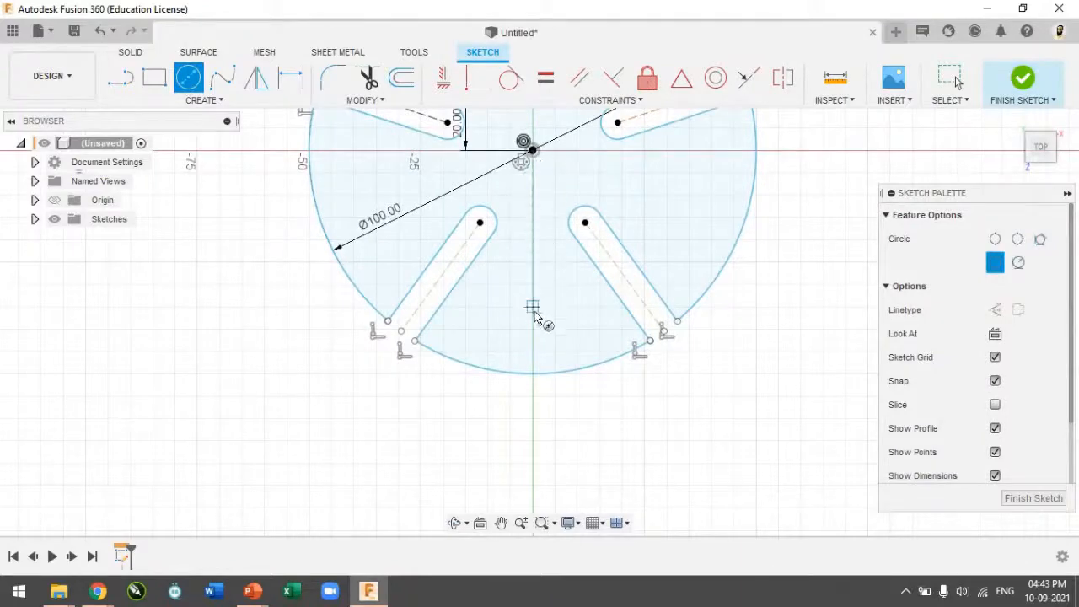
{"action": "left_click", "coordinate": [533, 486]}
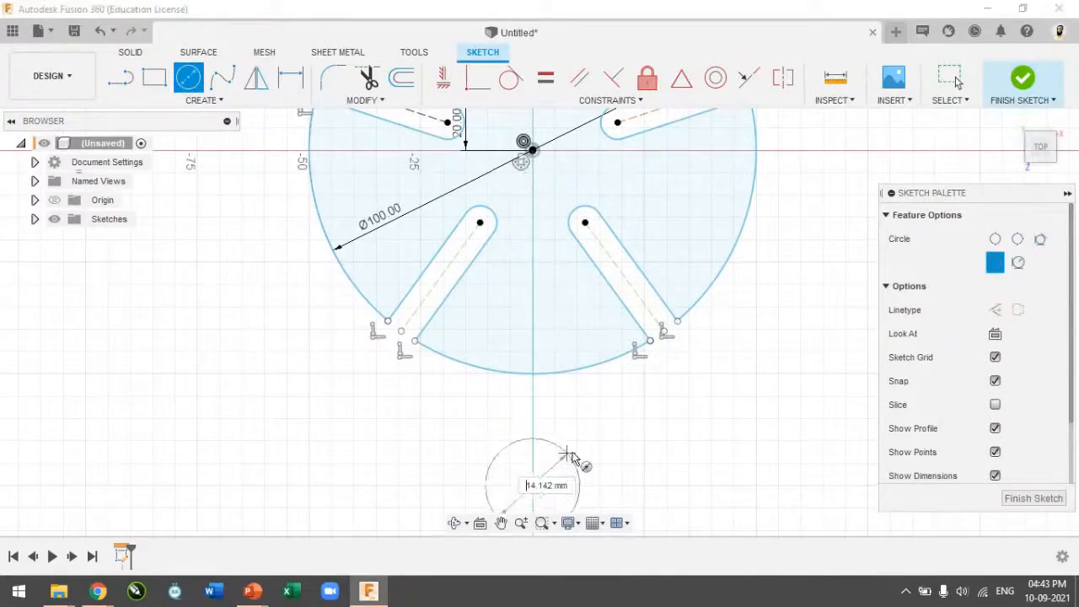
{"action": "left_click", "coordinate": [609, 432]}
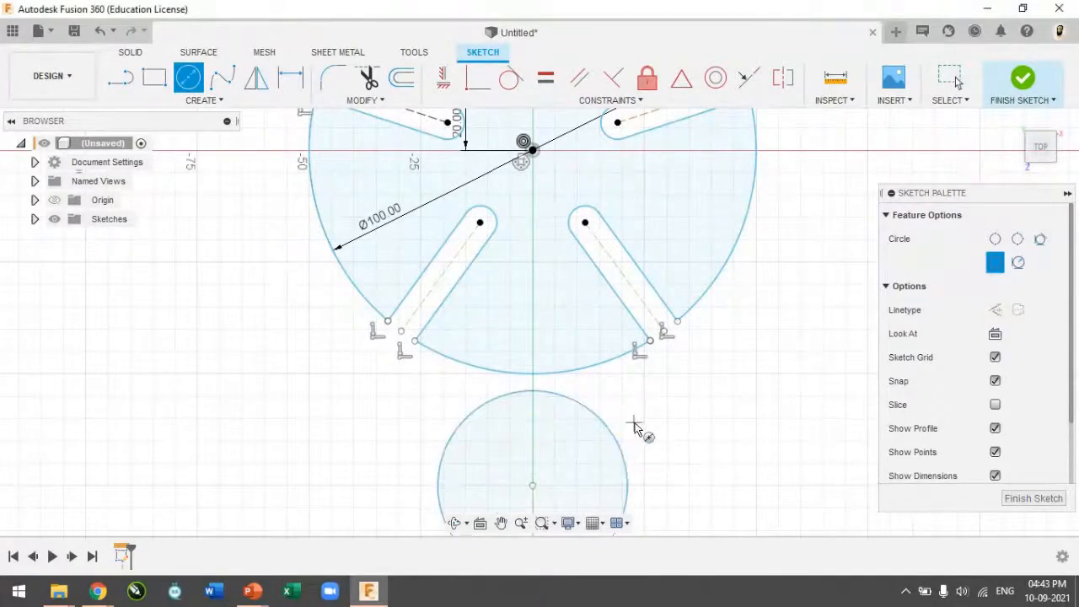
{"action": "scroll", "coordinate": [637, 428], "scroll_direction": "down", "scroll_amount": 2}
{"action": "key", "text": "Escape"}
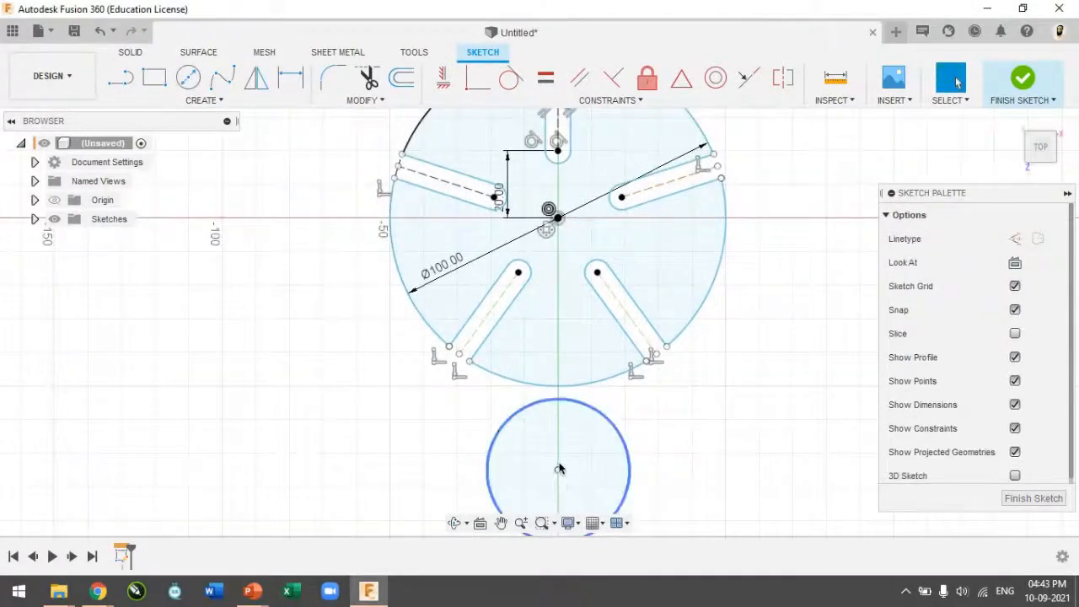
Step: Apply a Horizontal/Vertical constraint between the star wheel's centre and the lower circle's centre
{"action": "left_click", "coordinate": [451, 81]}
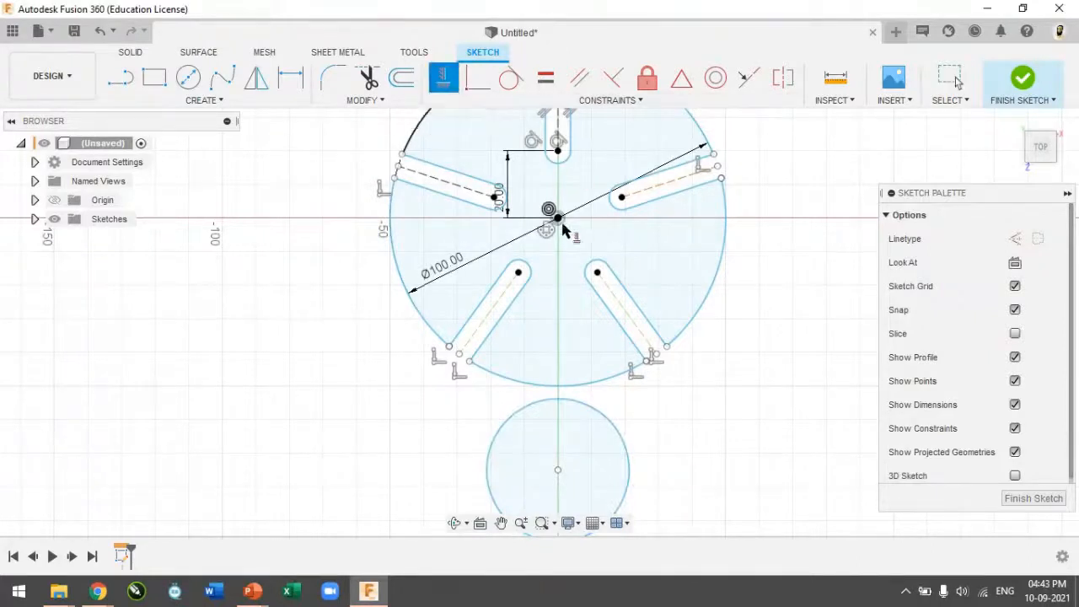
{"action": "left_click", "coordinate": [558, 218]}
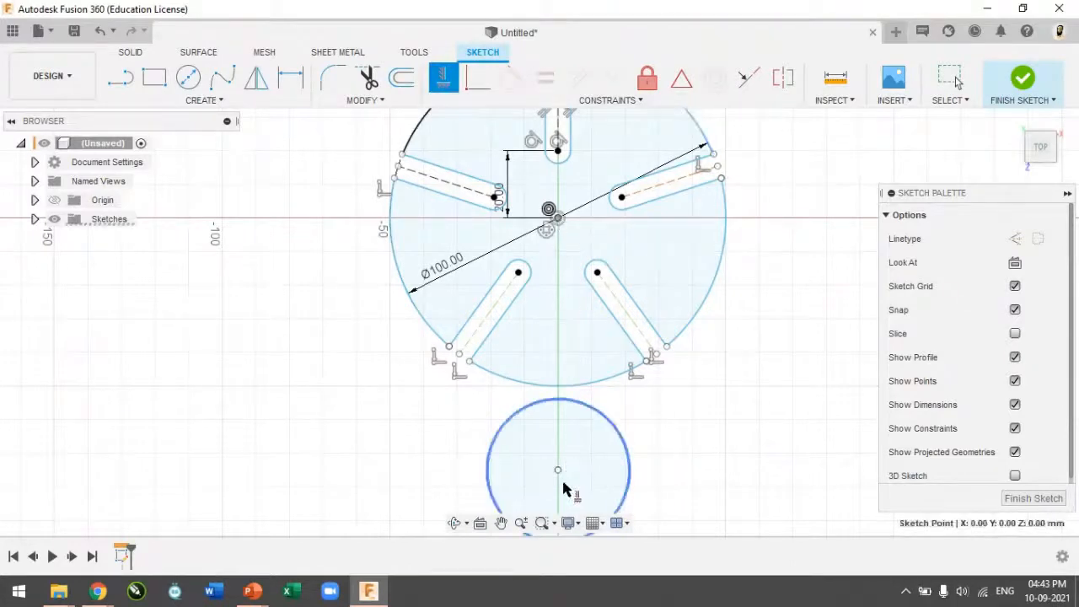
{"action": "left_click", "coordinate": [558, 471]}
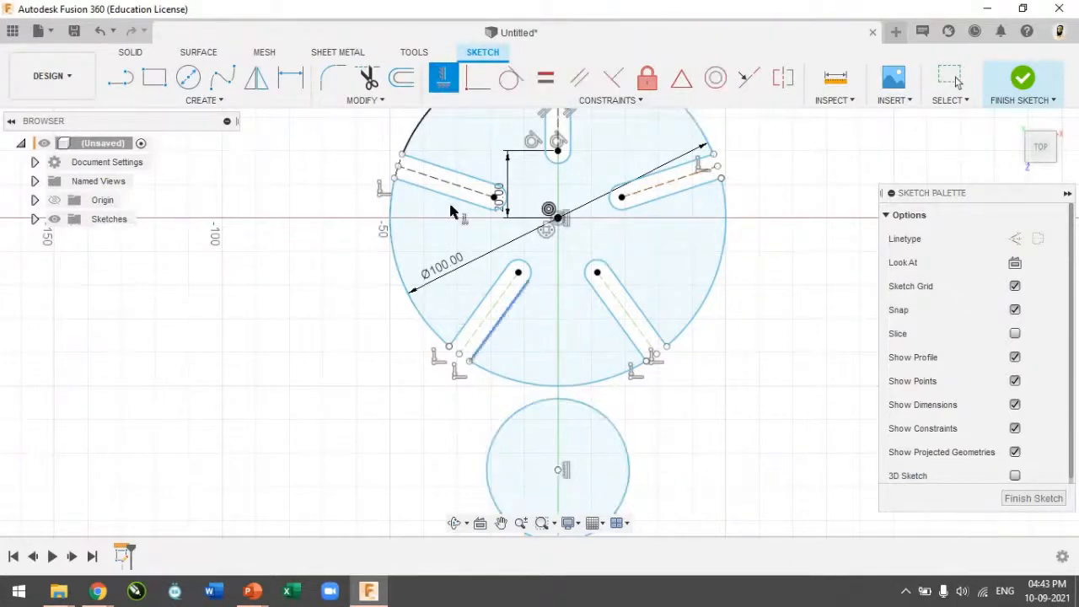
{"action": "key", "text": "Escape"}
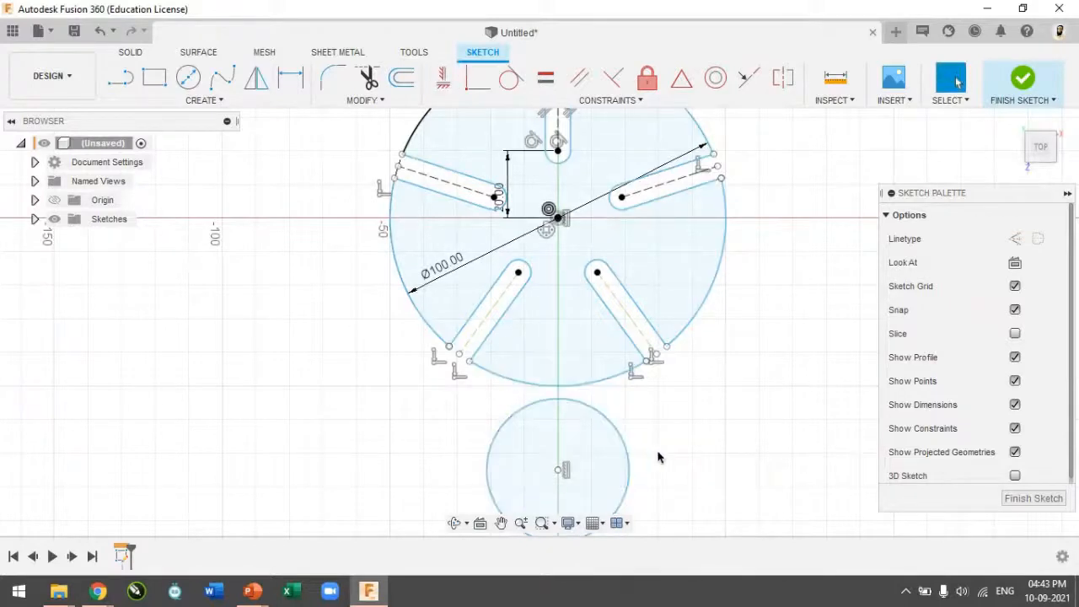
Step: Convert the circle below the star wheel to construction geometry
{"action": "scroll", "coordinate": [653, 411], "scroll_direction": "down", "scroll_amount": 1}
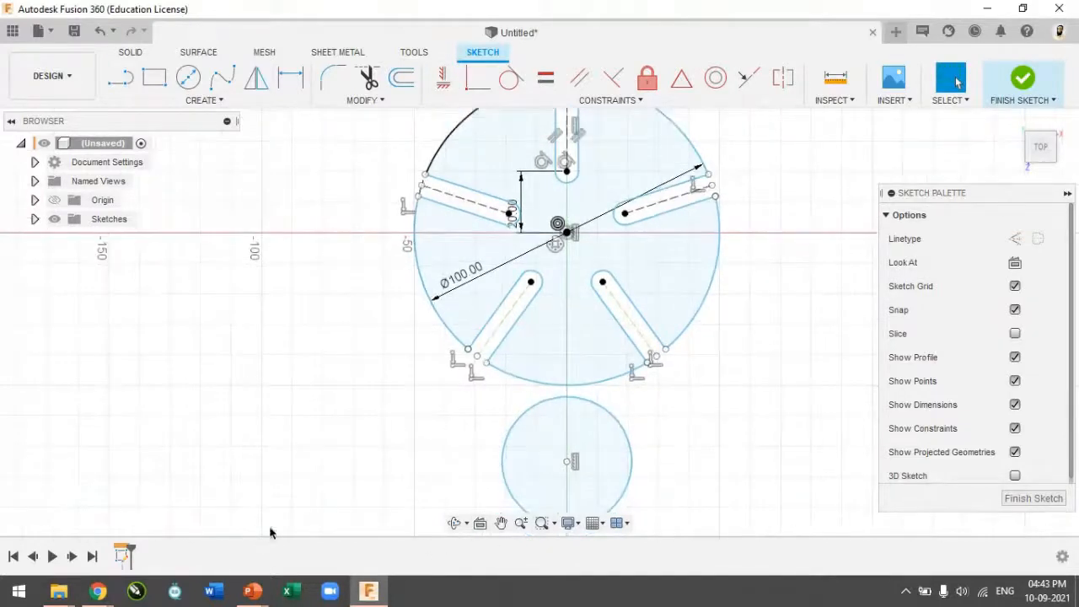
{"action": "left_click", "coordinate": [501, 523]}
{"action": "left_click_drag", "start_coordinate": [597, 481], "coordinate": [567, 367]}
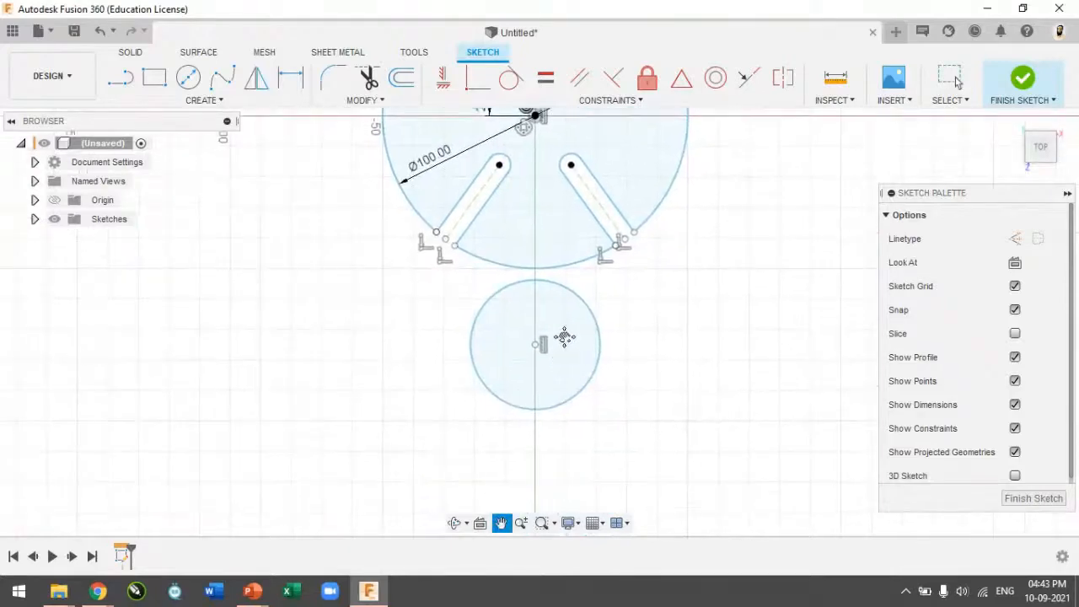
{"action": "scroll", "coordinate": [564, 337], "scroll_direction": "up", "scroll_amount": 1}
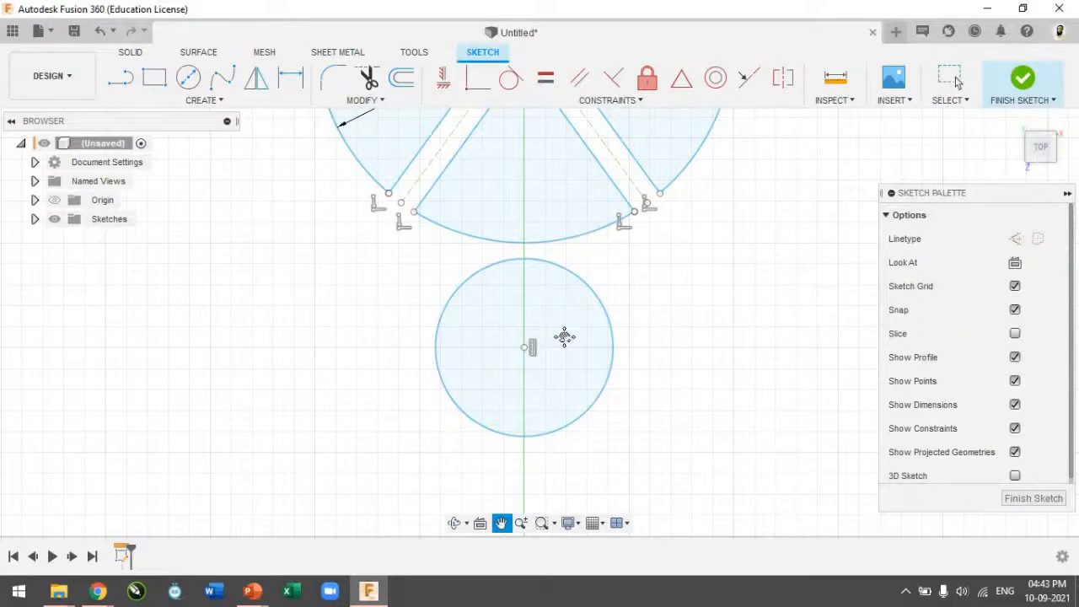
{"action": "scroll", "coordinate": [562, 329], "scroll_direction": "down", "scroll_amount": 2}
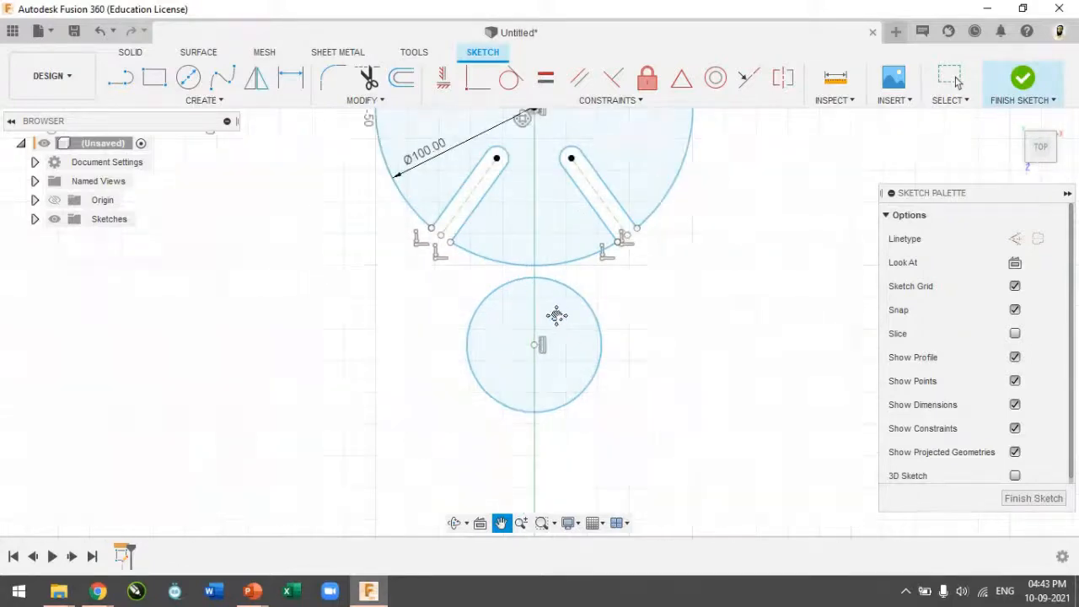
{"action": "key", "text": "Escape"}
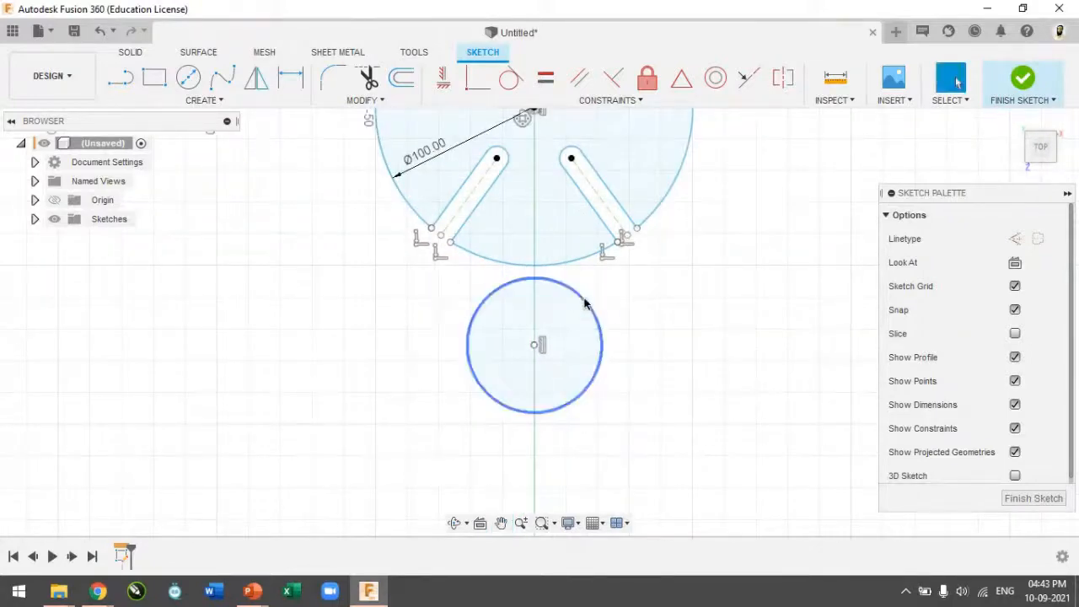
{"action": "left_click", "coordinate": [582, 305]}
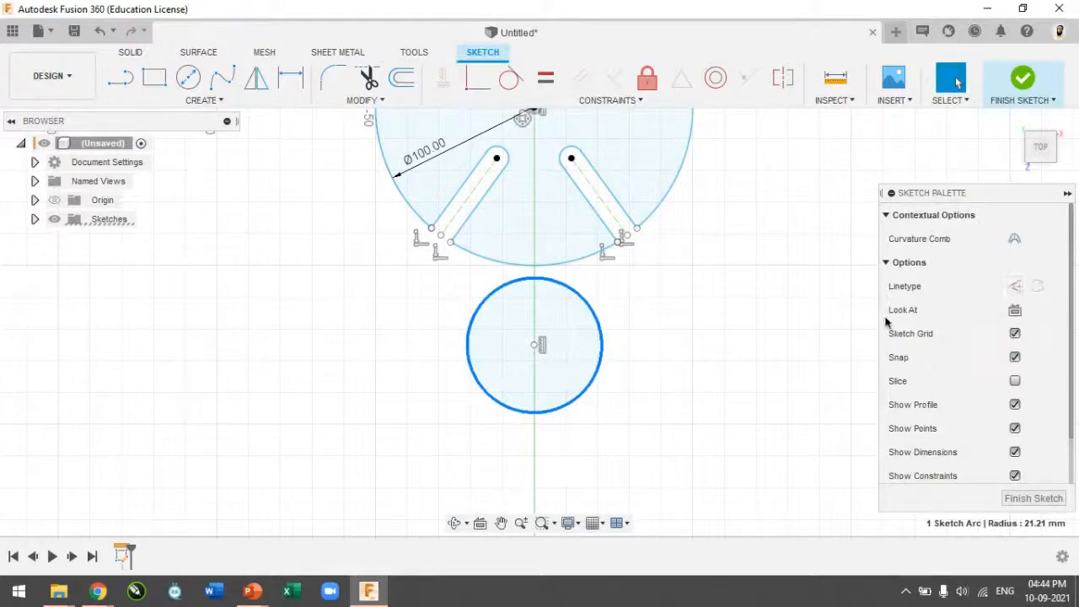
{"action": "key", "text": "x"}
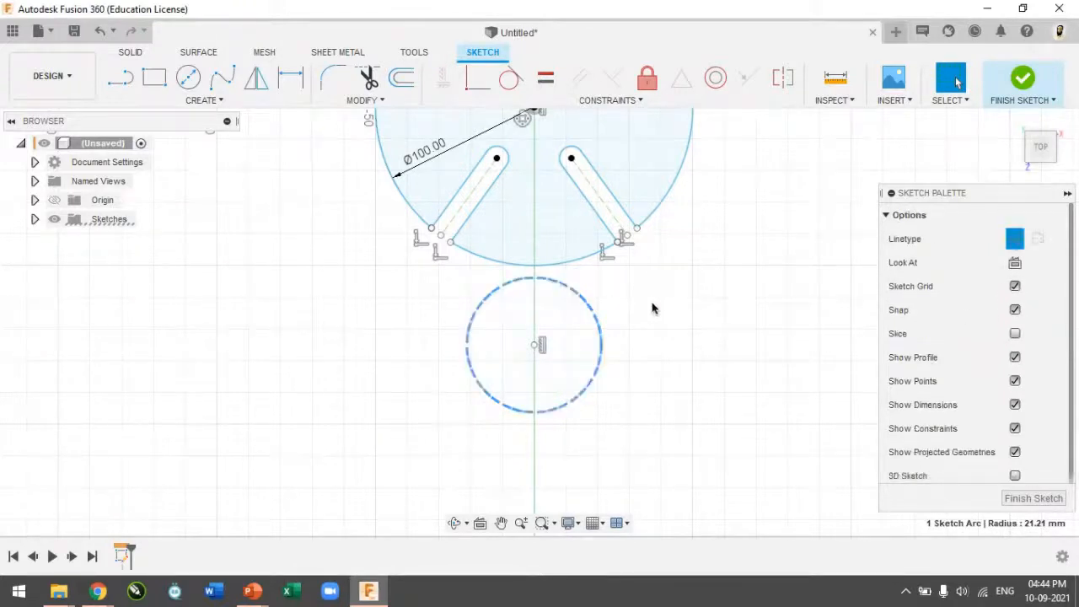
{"action": "left_click", "coordinate": [667, 357]}
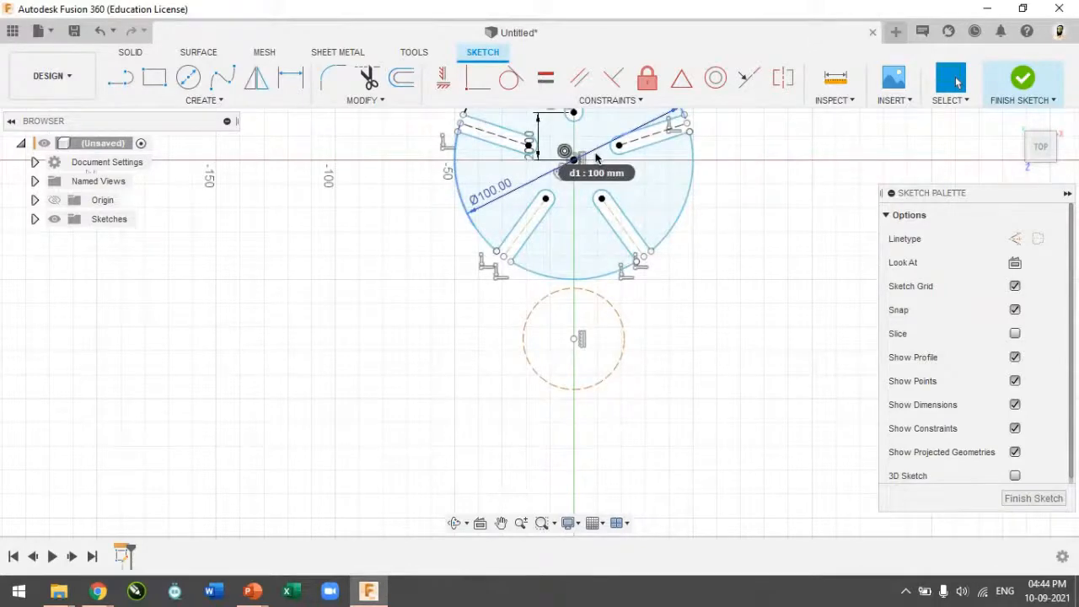
Step: Dimension the distance between the star wheel's centre and the construction circle's centre as 65 mm
{"action": "left_click", "coordinate": [287, 78]}
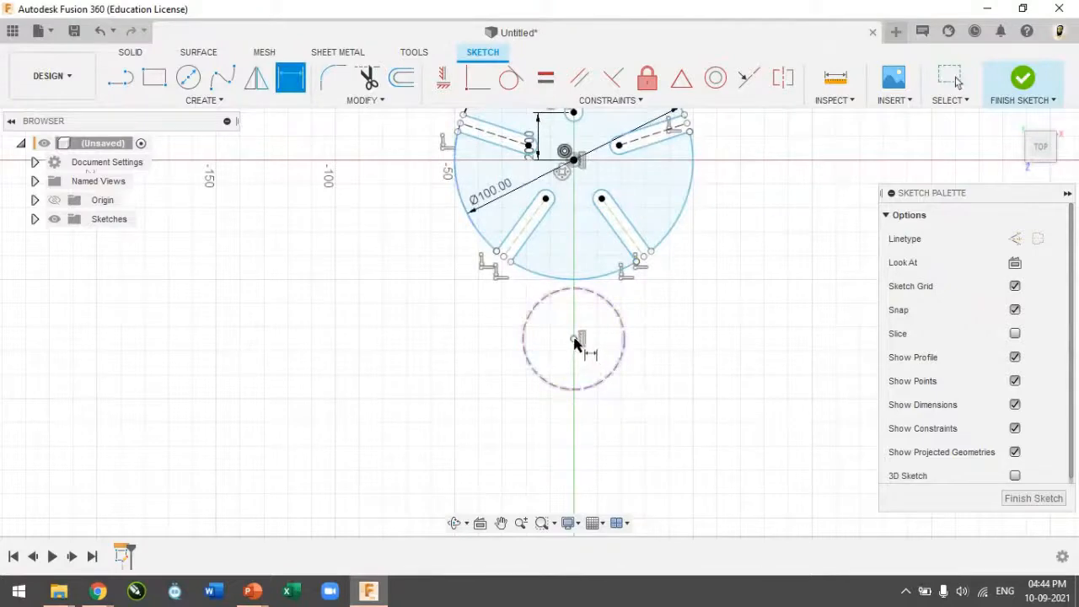
{"action": "left_click", "coordinate": [574, 339]}
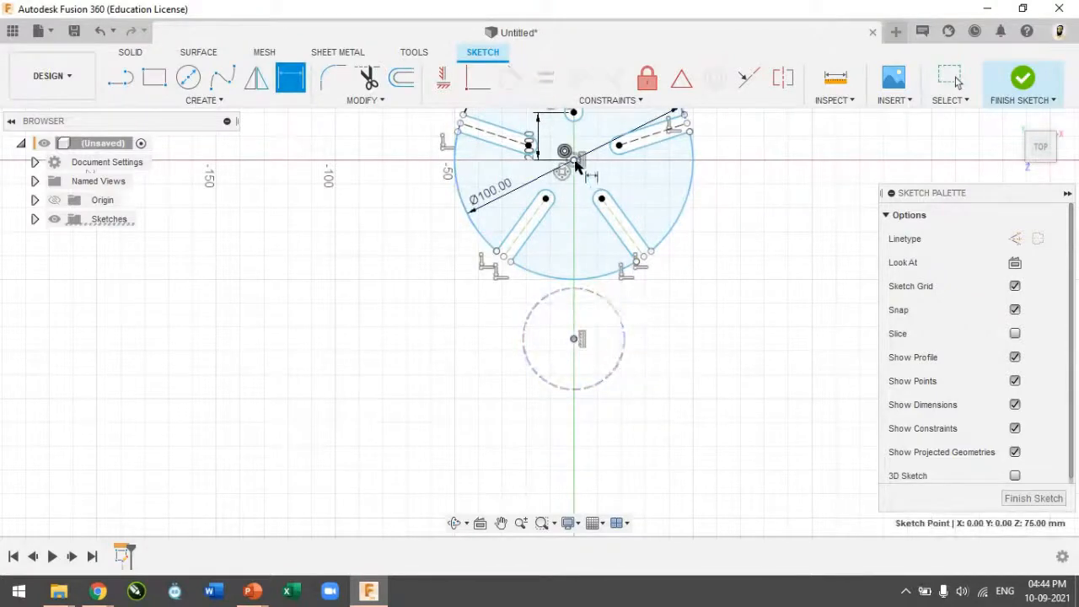
{"action": "left_click", "coordinate": [574, 161]}
{"action": "left_click", "coordinate": [774, 193]}
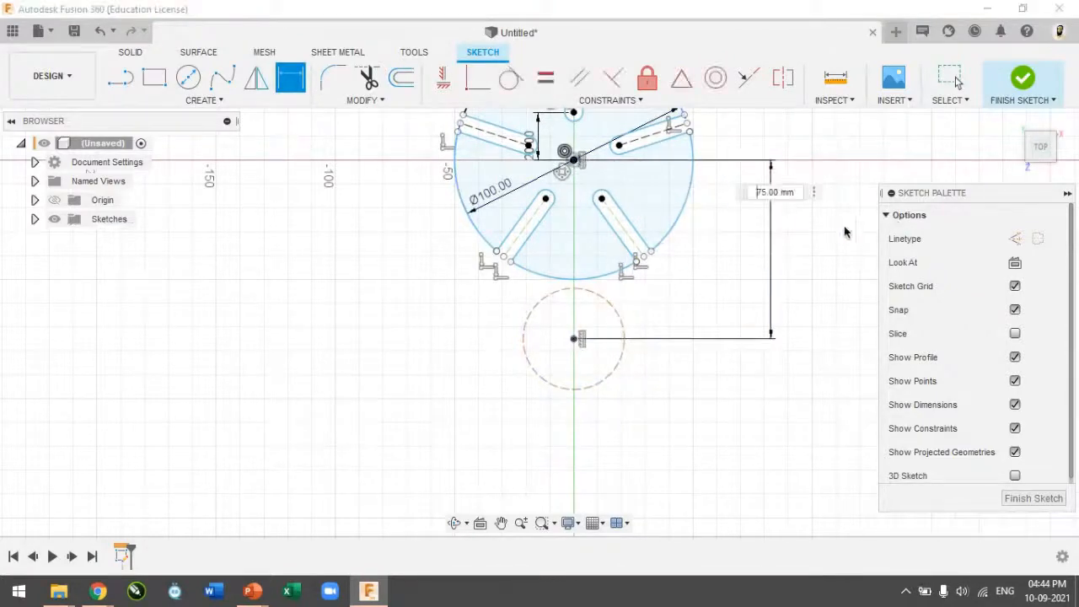
{"action": "type", "text": "6"}
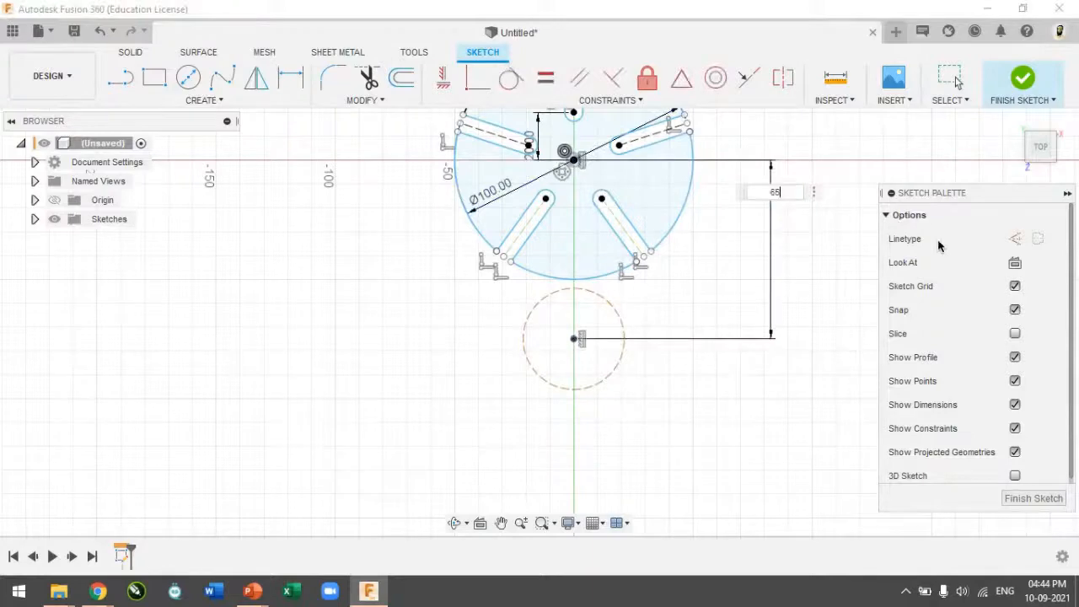
{"action": "type", "text": "5"}
{"action": "key", "text": "Return"}
{"action": "scroll", "coordinate": [658, 328], "scroll_direction": "up", "scroll_amount": 1}
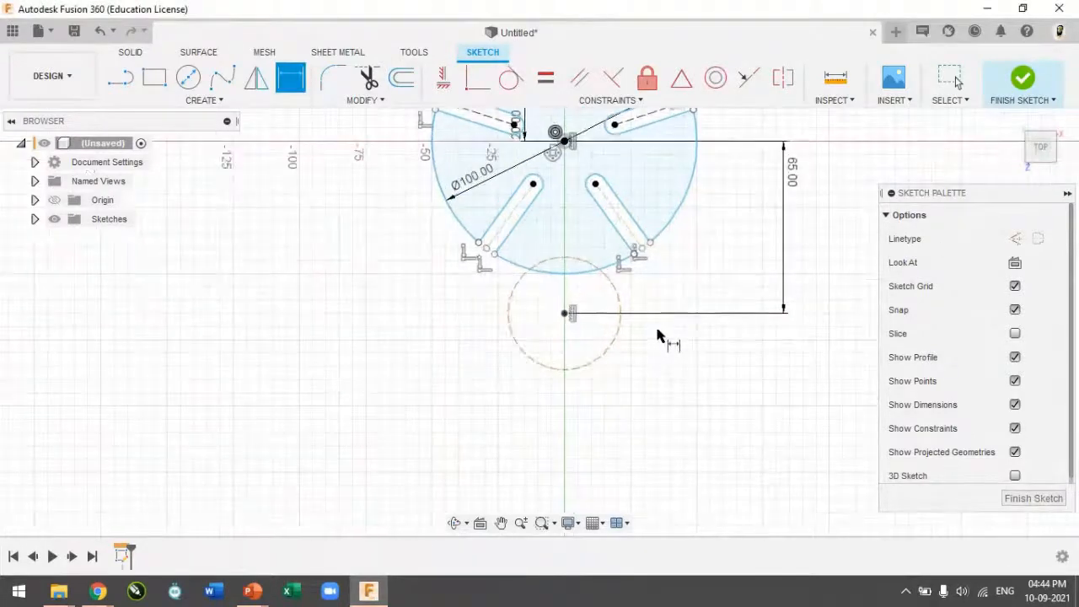
{"action": "key", "text": "Escape"}
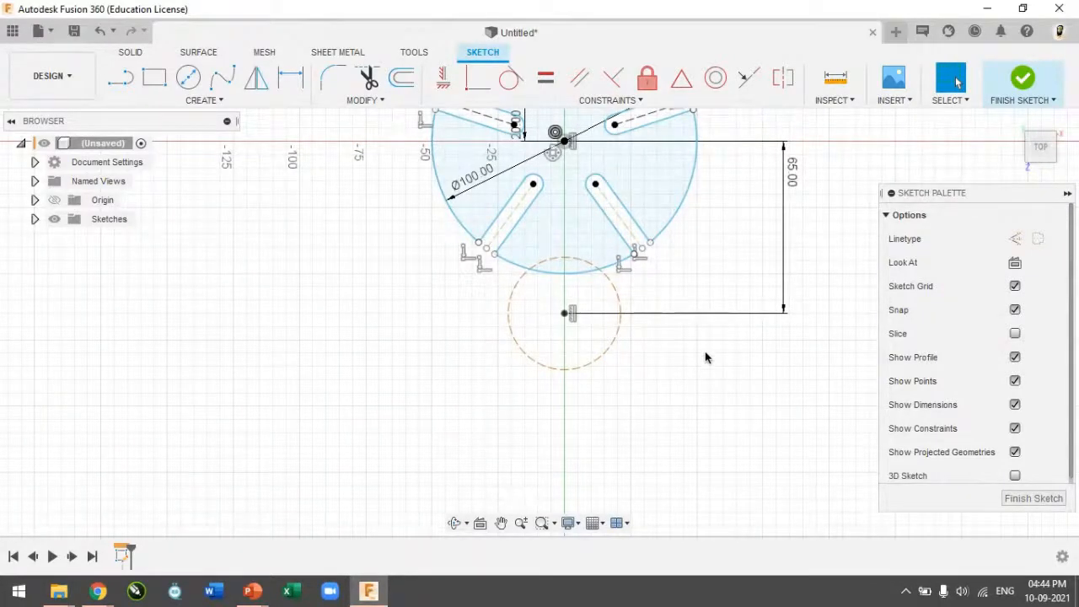
Step: Apply a Tangent constraint between the construction circle and the centreline of the lower-right slot
{"action": "left_click", "coordinate": [518, 82]}
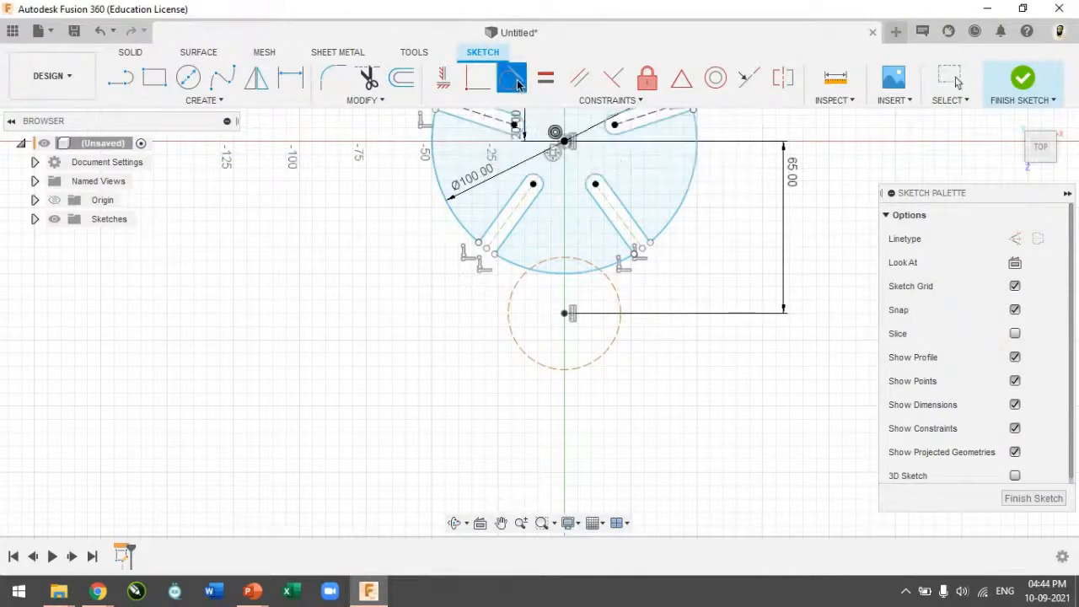
{"action": "left_click", "coordinate": [616, 303]}
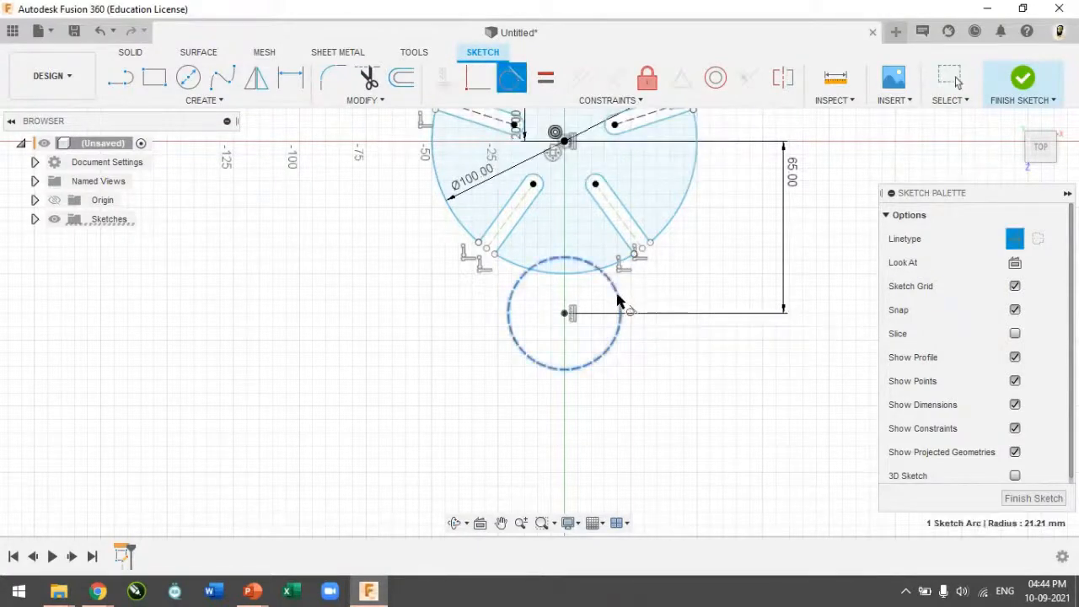
{"action": "left_click", "coordinate": [631, 244]}
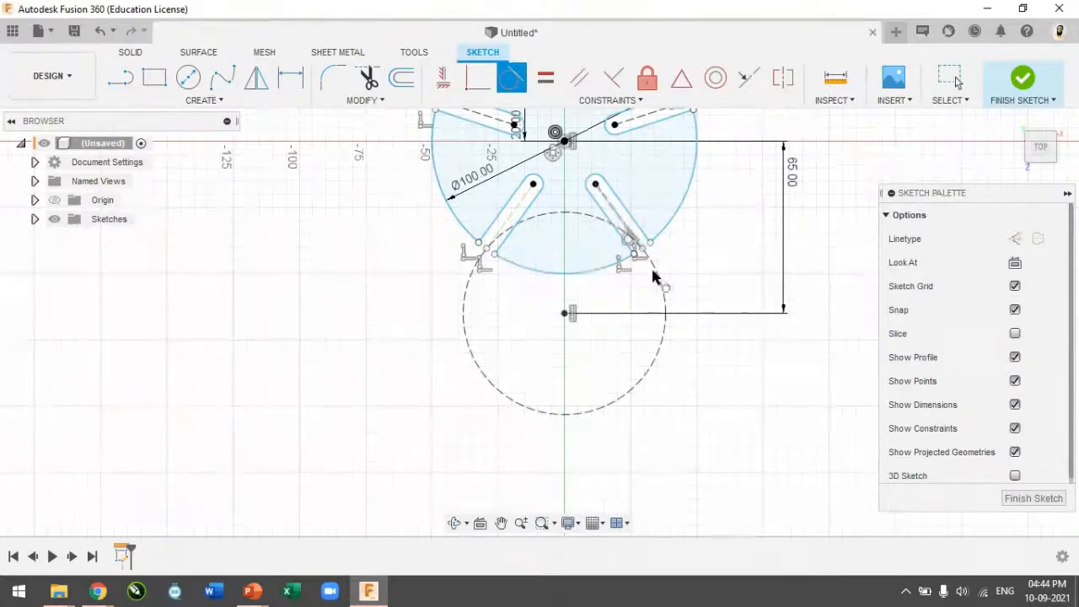
Step: Try to make the construction circle tangent to the centreline of the lower-left slot as well
{"action": "left_click", "coordinate": [464, 343]}
{"action": "left_click", "coordinate": [515, 225]}
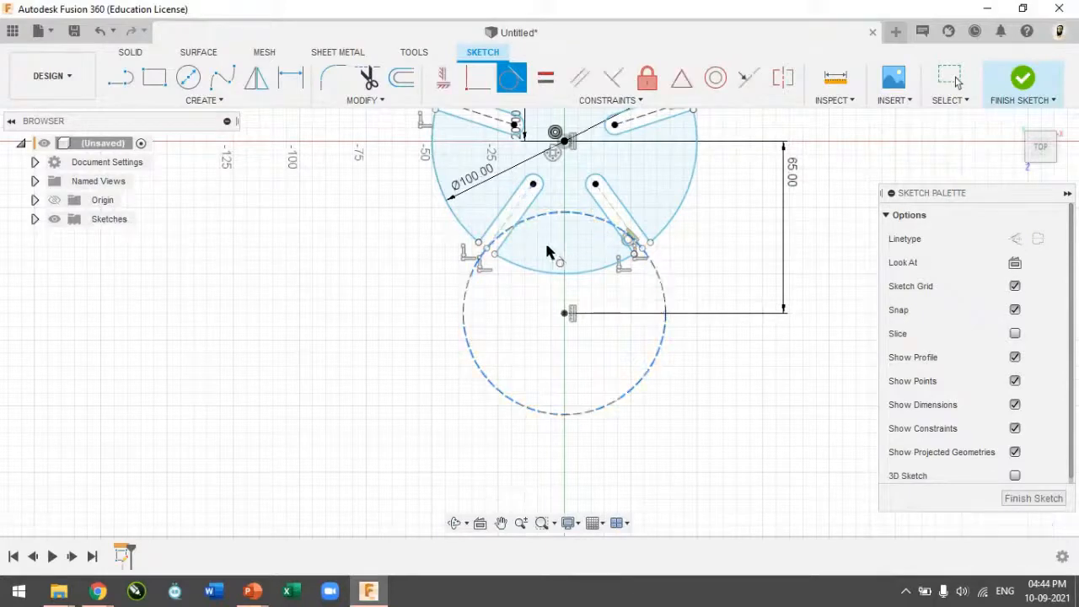
{"action": "scroll", "coordinate": [540, 246], "scroll_direction": "up", "scroll_amount": 3}
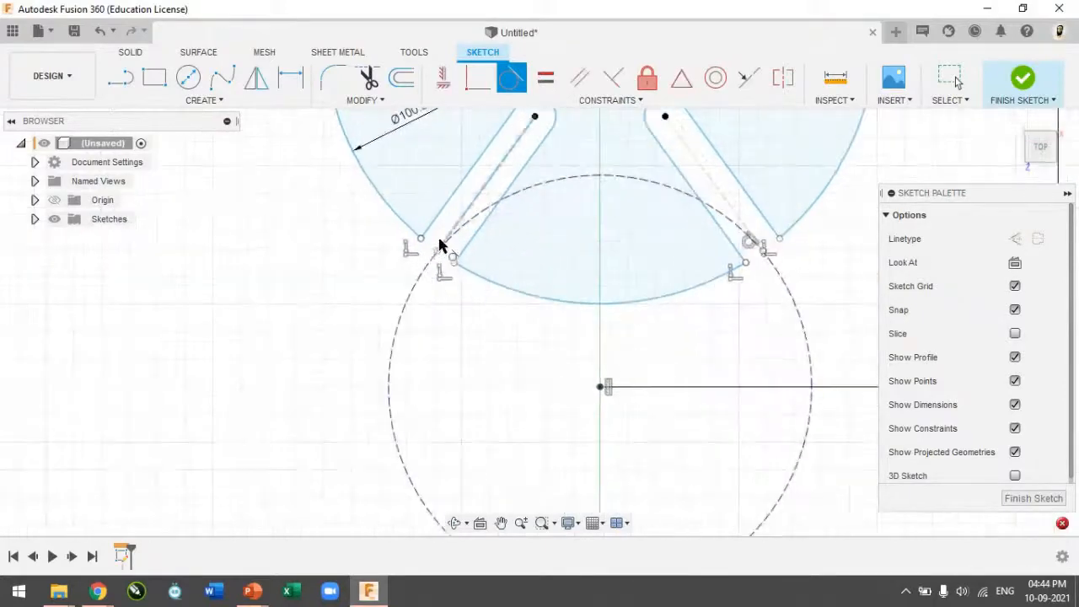
{"action": "scroll", "coordinate": [583, 362], "scroll_direction": "down", "scroll_amount": 5}
{"action": "left_click", "coordinate": [581, 327]}
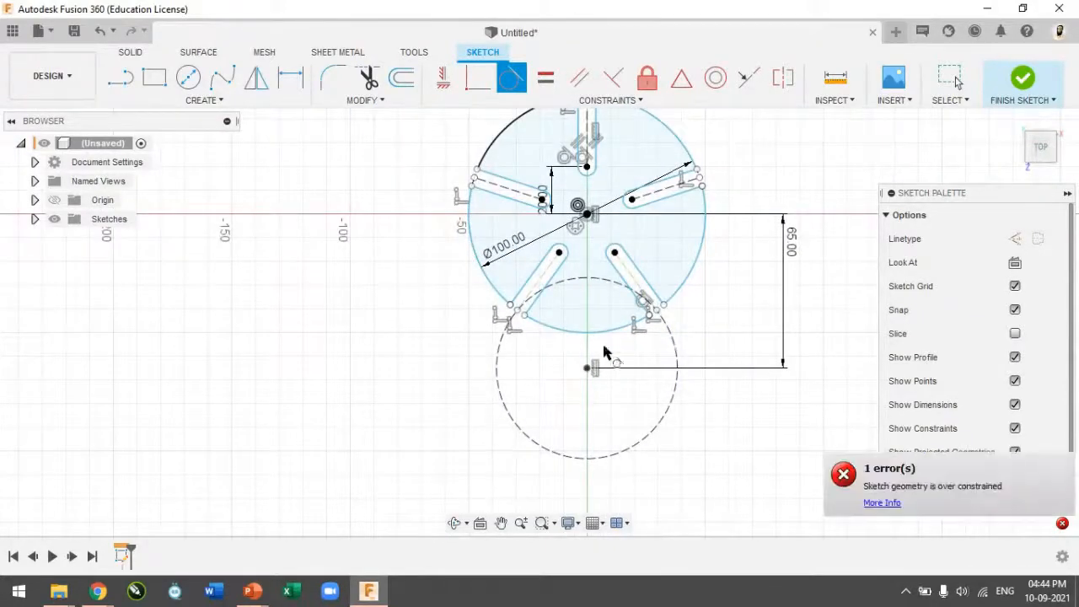
{"action": "left_click", "coordinate": [1053, 469]}
{"action": "key", "text": "Escape"}
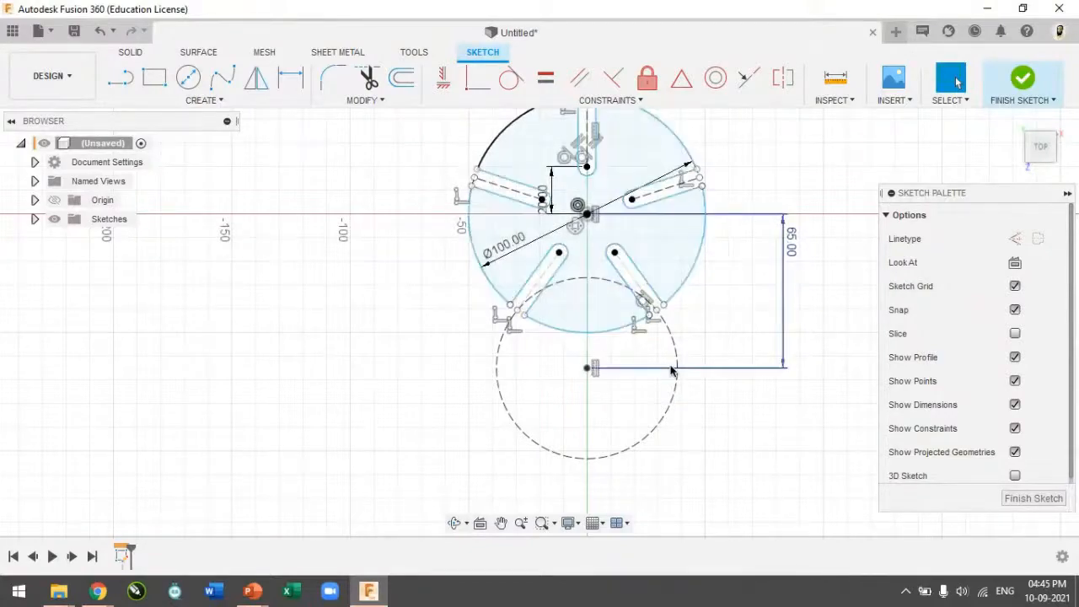
Step: Check the cutout radius in the reference drawing and draw a 60 mm diameter circle concentric with the construction circle
{"action": "key", "text": "alt+Tab"}
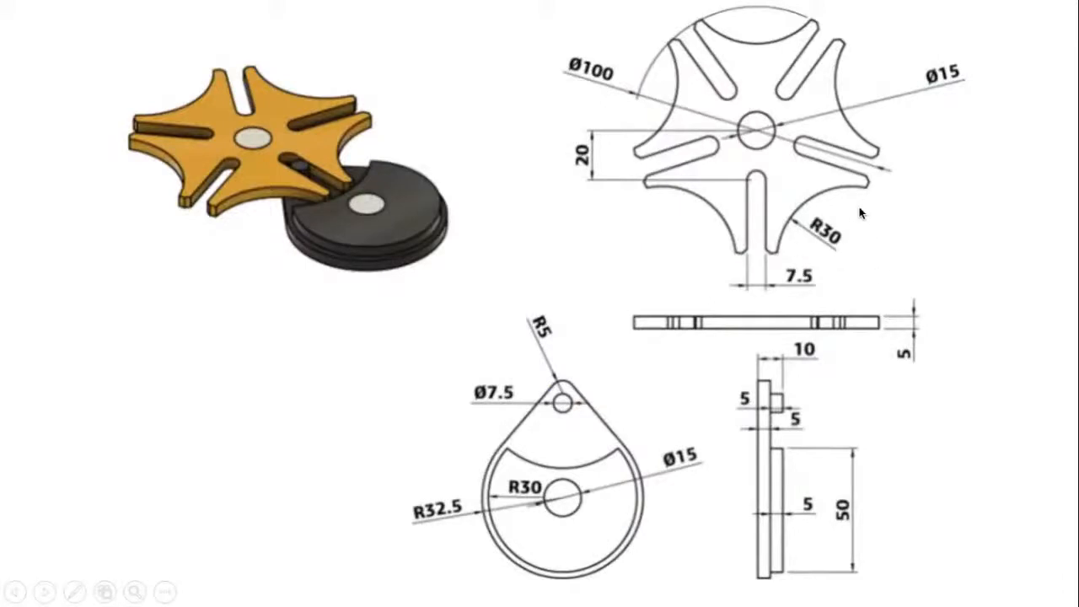
{"action": "key", "text": "alt+Tab"}
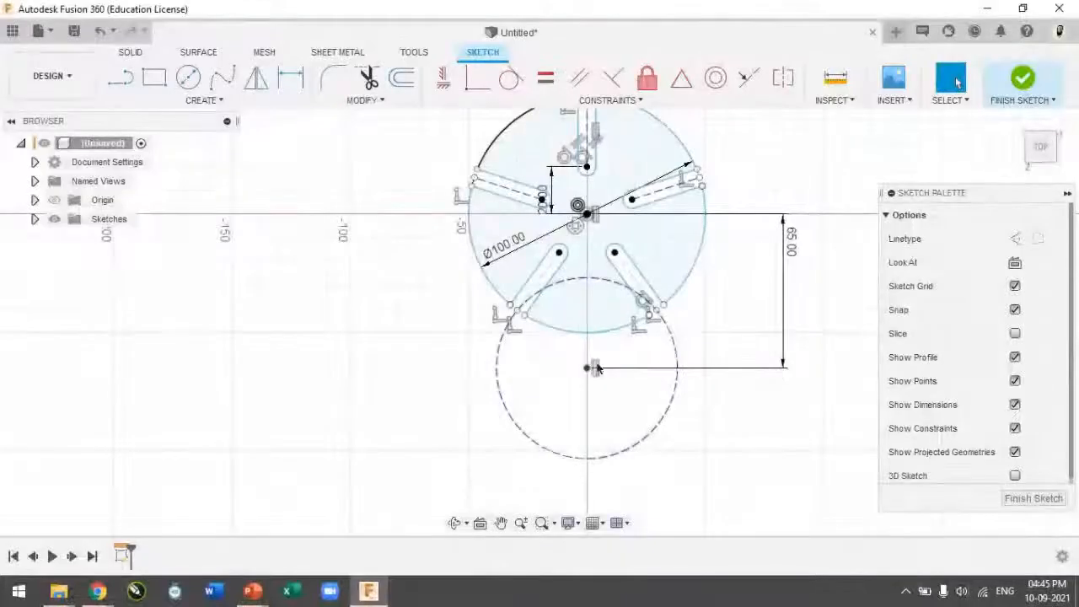
{"action": "left_click", "coordinate": [588, 369]}
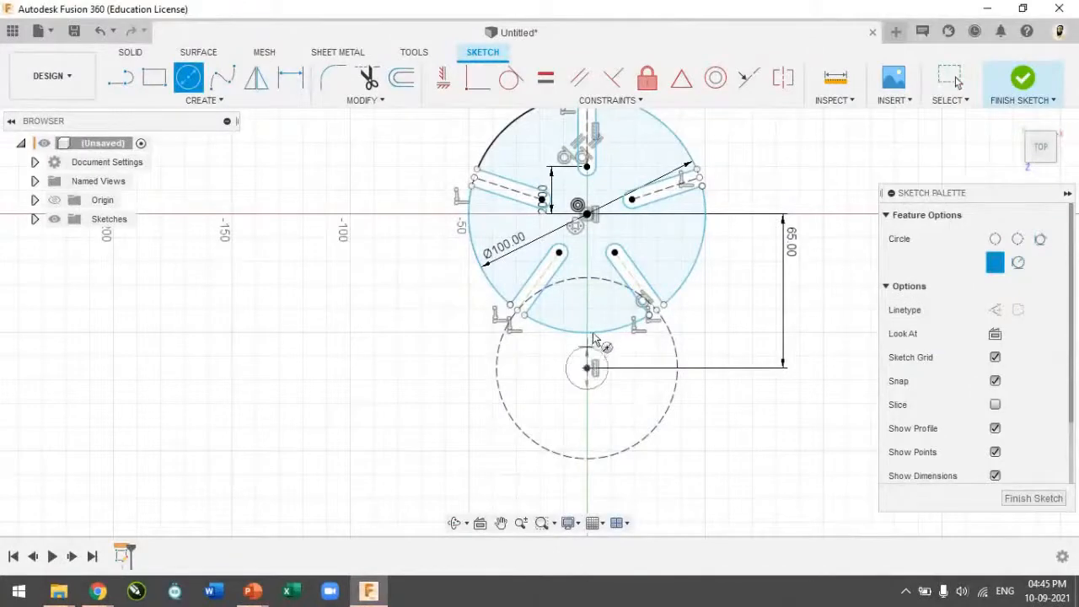
{"action": "type", "text": "60"}
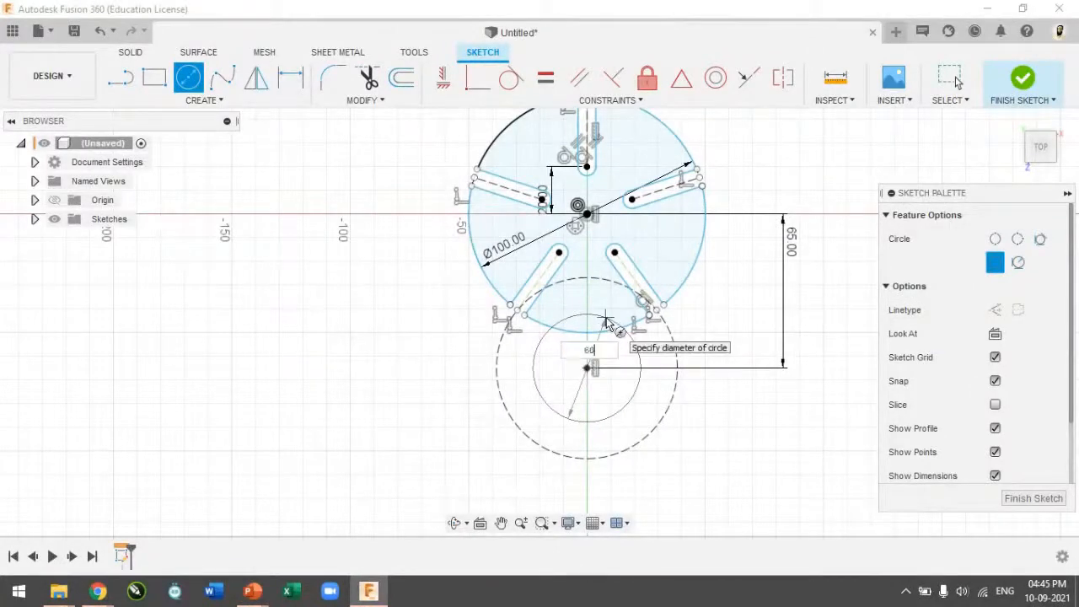
{"action": "key", "text": "Return"}
{"action": "key", "text": "Escape"}
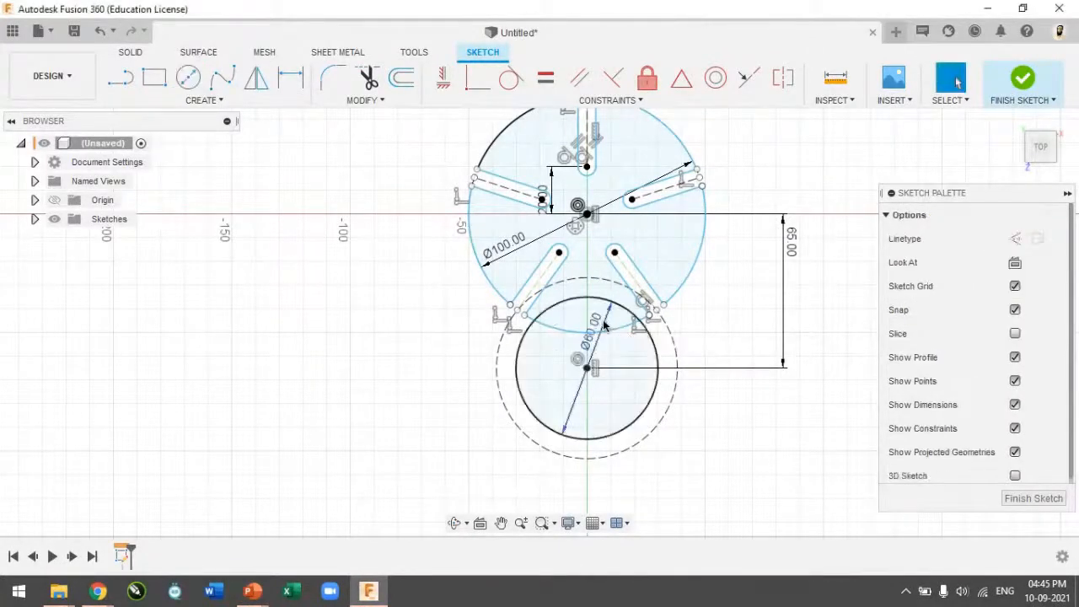
Step: Trim away the 60 mm circle outside the wheel and the wheel's rim arc between the two lower slots, leaving the concave cutout
{"action": "scroll", "coordinate": [601, 329], "scroll_direction": "up", "scroll_amount": 2}
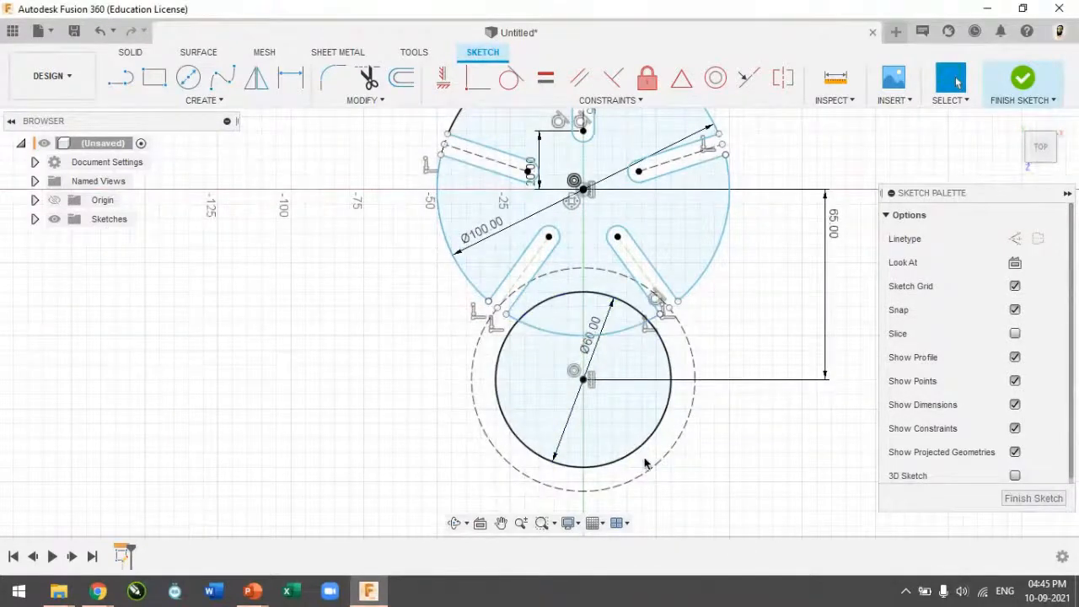
{"action": "left_click", "coordinate": [372, 78]}
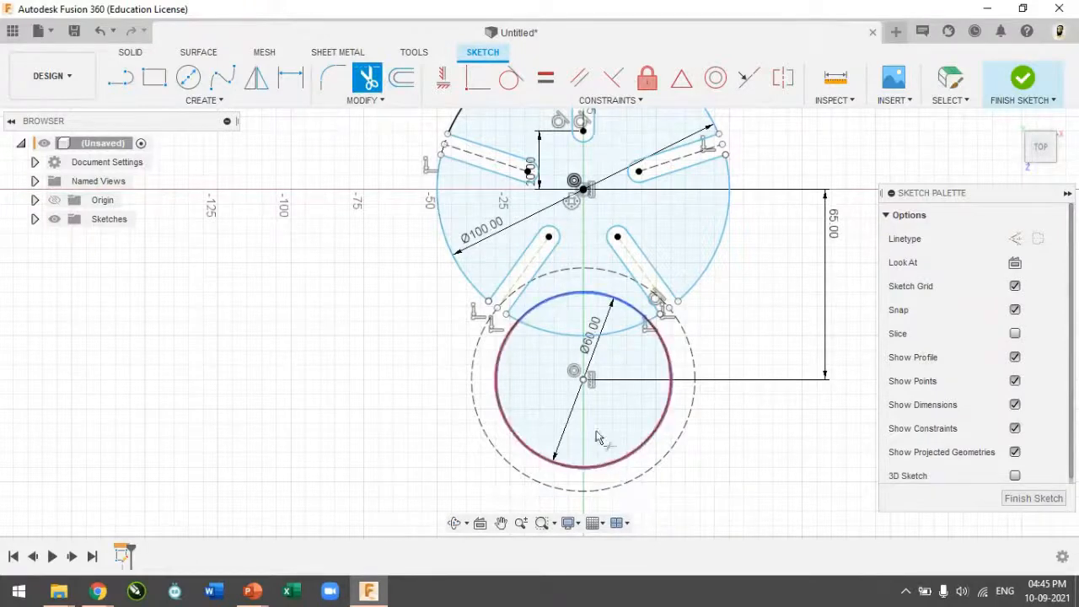
{"action": "left_click", "coordinate": [603, 470]}
{"action": "left_click", "coordinate": [600, 338]}
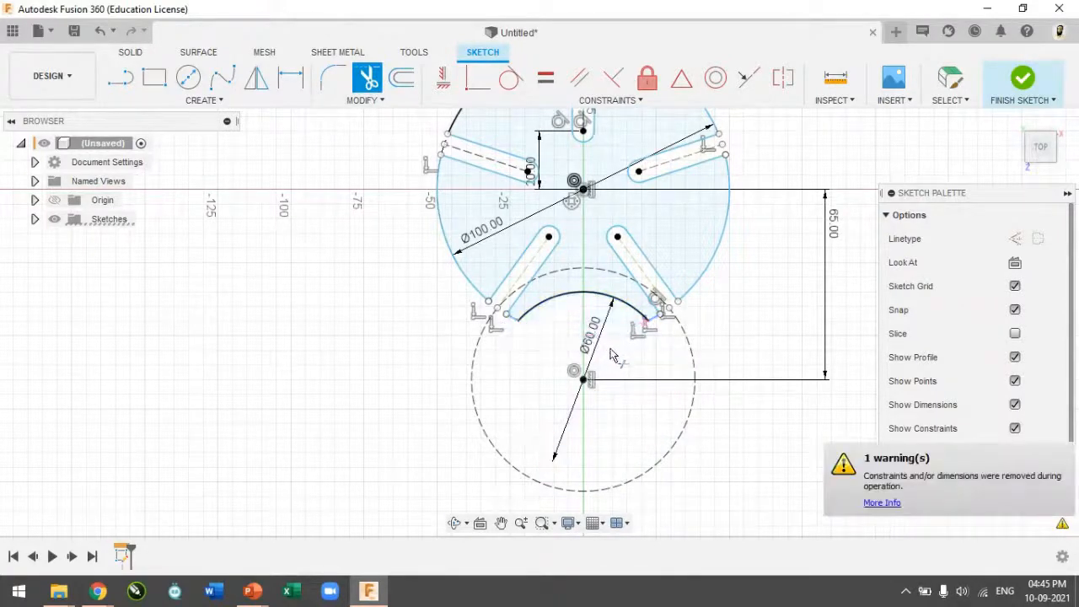
{"action": "scroll", "coordinate": [619, 354], "scroll_direction": "down", "scroll_amount": 1}
{"action": "scroll", "coordinate": [540, 344], "scroll_direction": "up", "scroll_amount": 1}
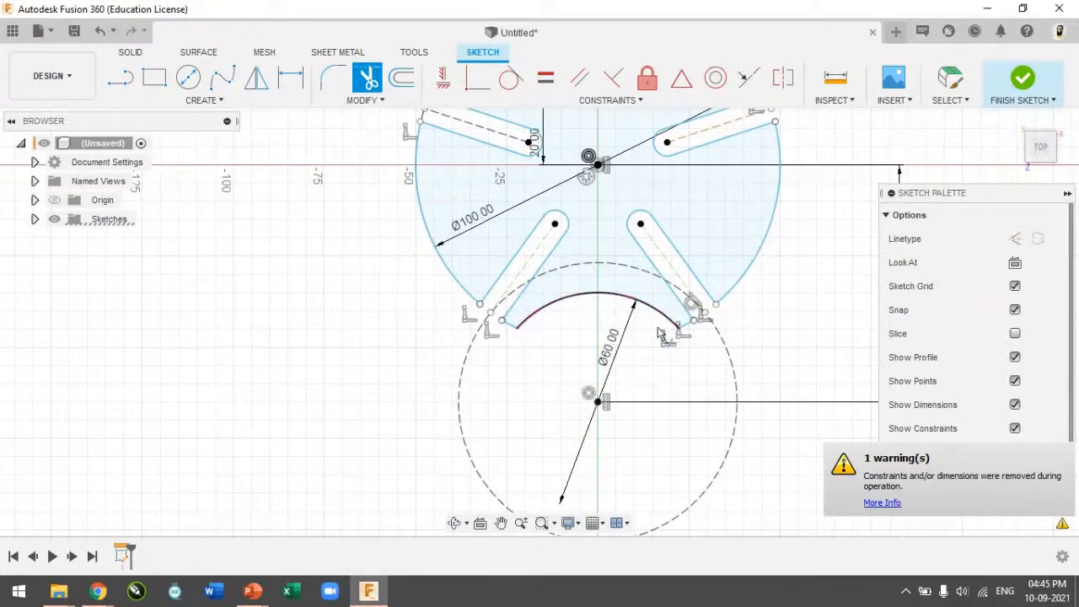
{"action": "scroll", "coordinate": [662, 337], "scroll_direction": "down", "scroll_amount": 3}
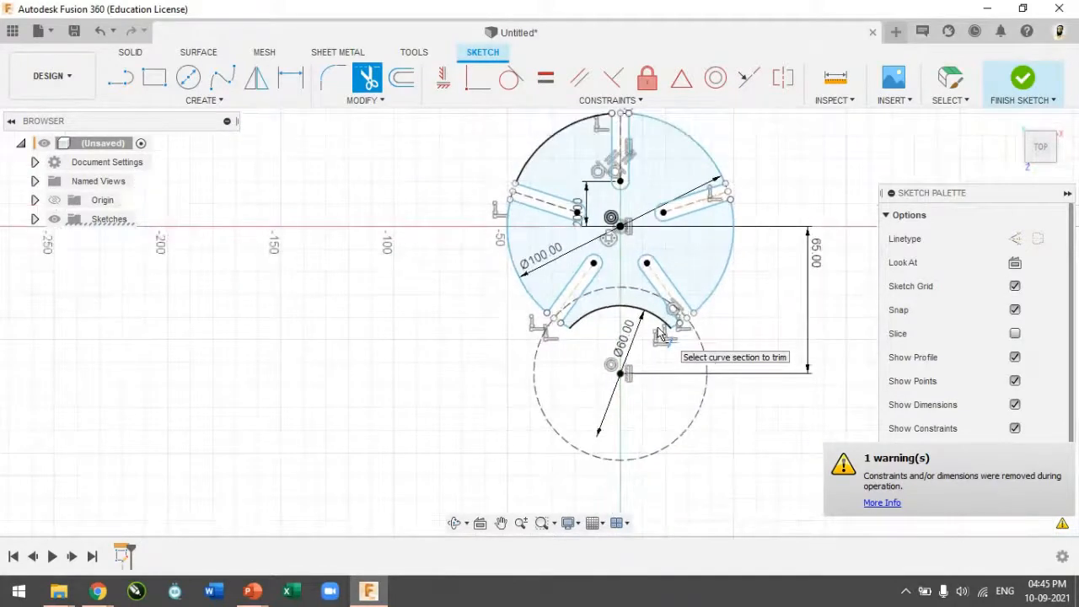
{"action": "key", "text": "Escape"}
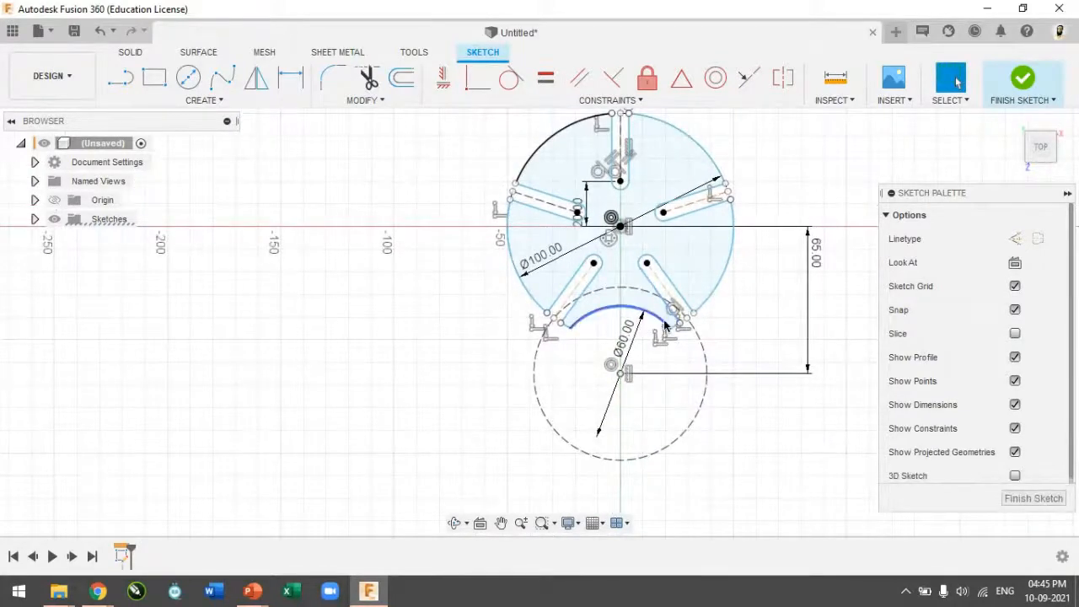
Step: Create a full circular pattern of the concave cutout arc around the star wheel's centre point with a quantity of 5
{"action": "left_click", "coordinate": [185, 103]}
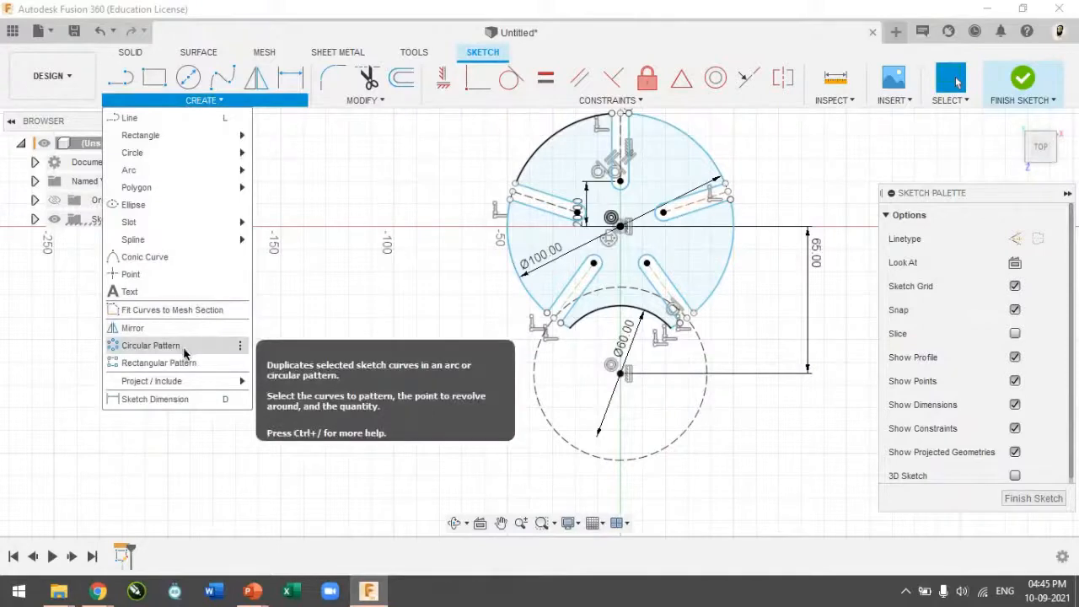
{"action": "left_click", "coordinate": [150, 345]}
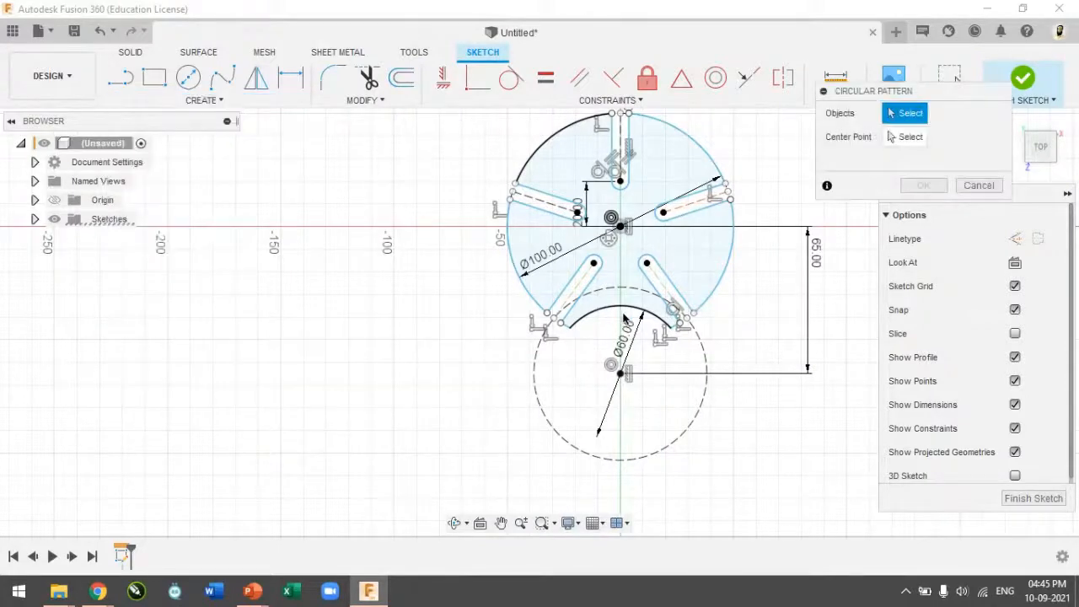
{"action": "left_click", "coordinate": [626, 309]}
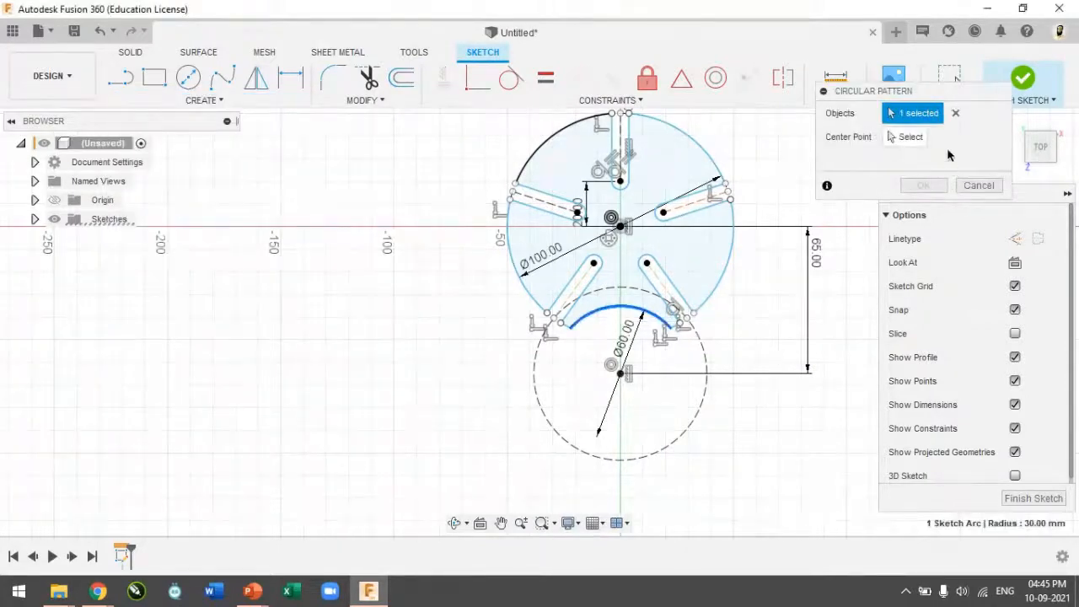
{"action": "left_click", "coordinate": [911, 142]}
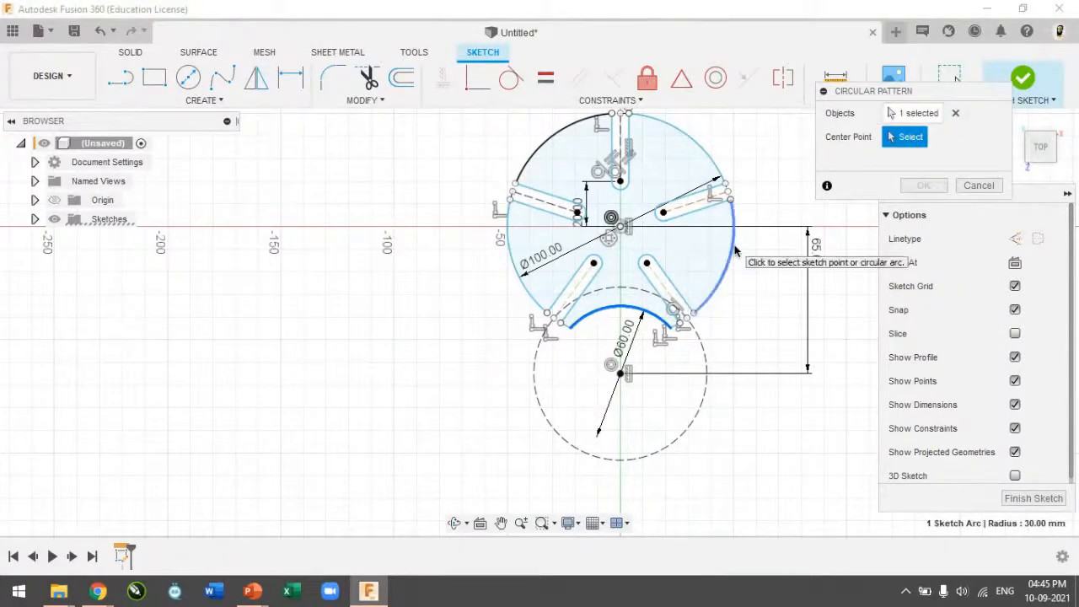
{"action": "left_click", "coordinate": [622, 229]}
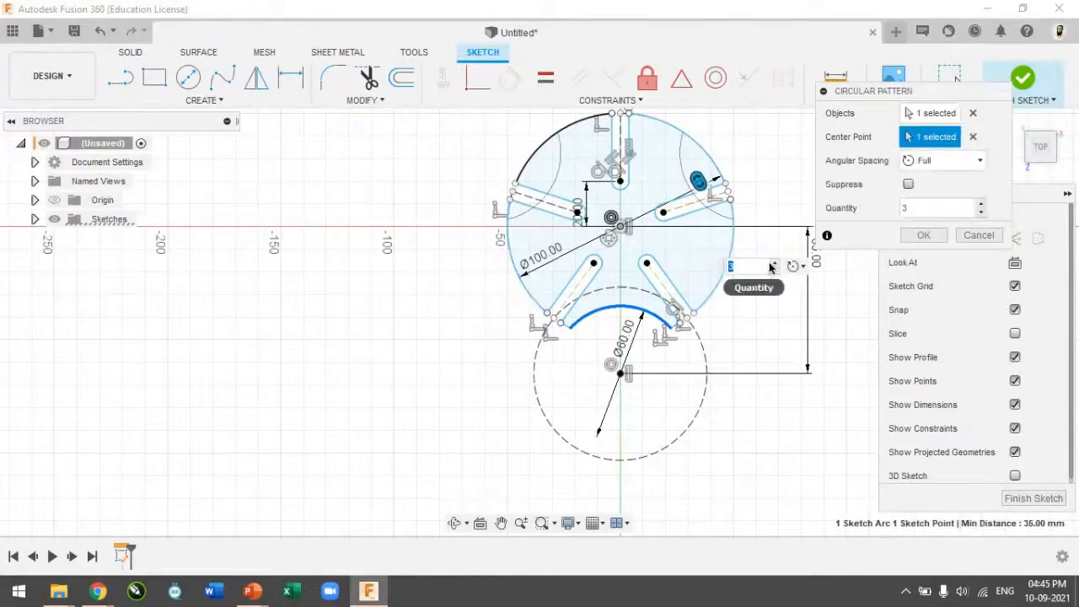
{"action": "left_click", "coordinate": [982, 204]}
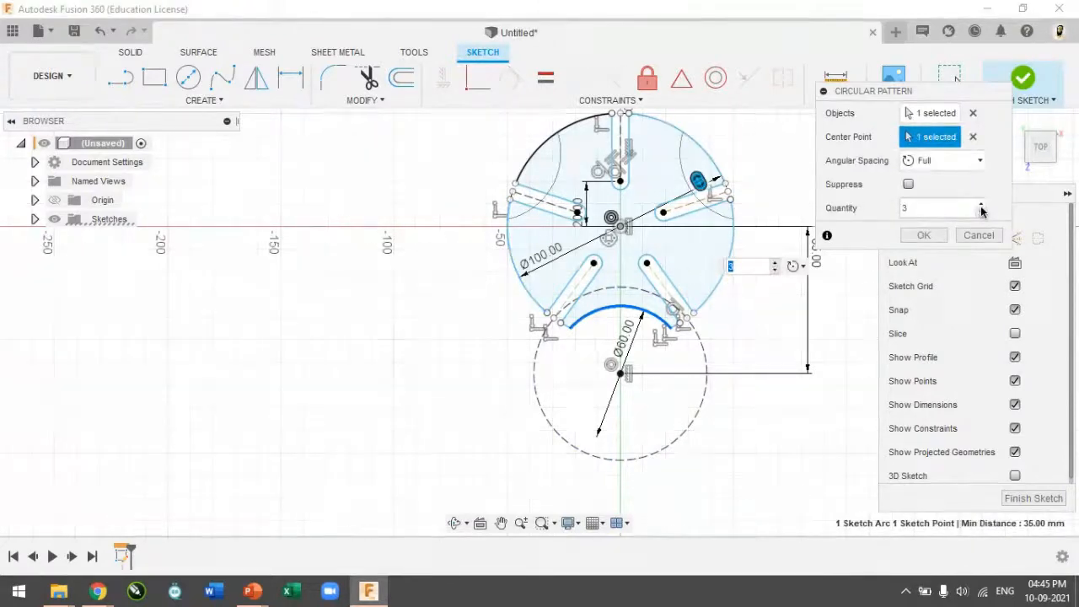
{"action": "left_click", "coordinate": [983, 204]}
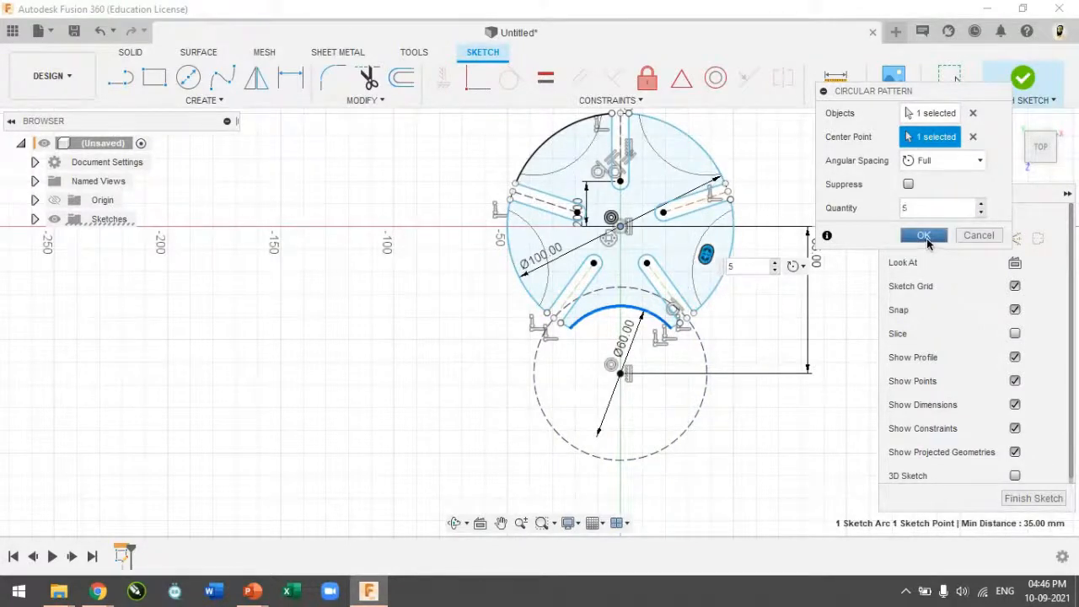
{"action": "left_click", "coordinate": [924, 235]}
Step: Trim the remaining outer rim arcs of the 100 mm circle across the four patterned cutouts
{"action": "scroll", "coordinate": [732, 184], "scroll_direction": "up", "scroll_amount": 2}
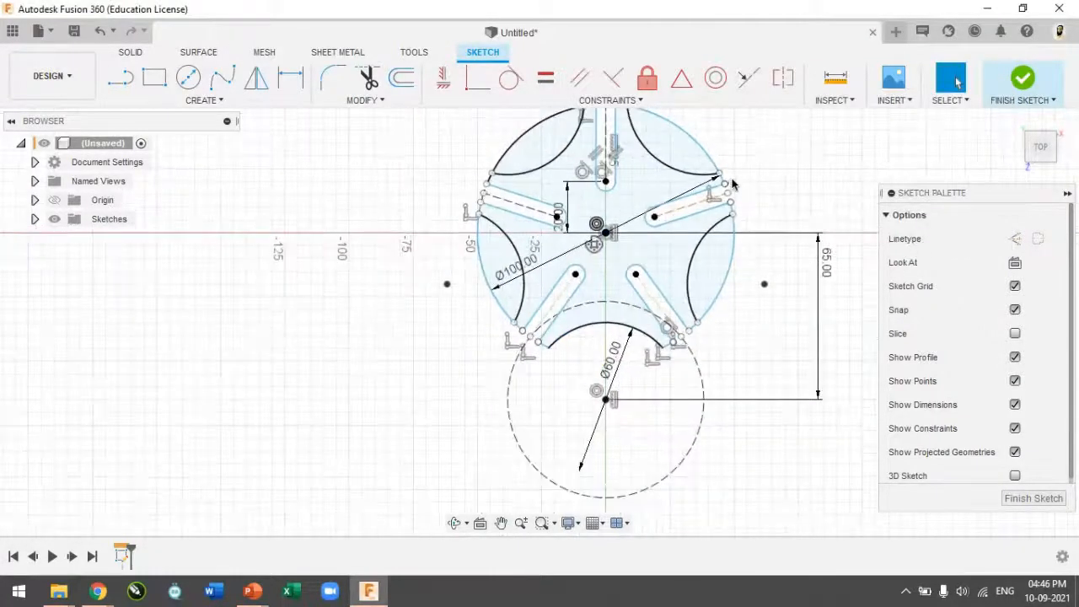
{"action": "scroll", "coordinate": [767, 164], "scroll_direction": "down", "scroll_amount": 1}
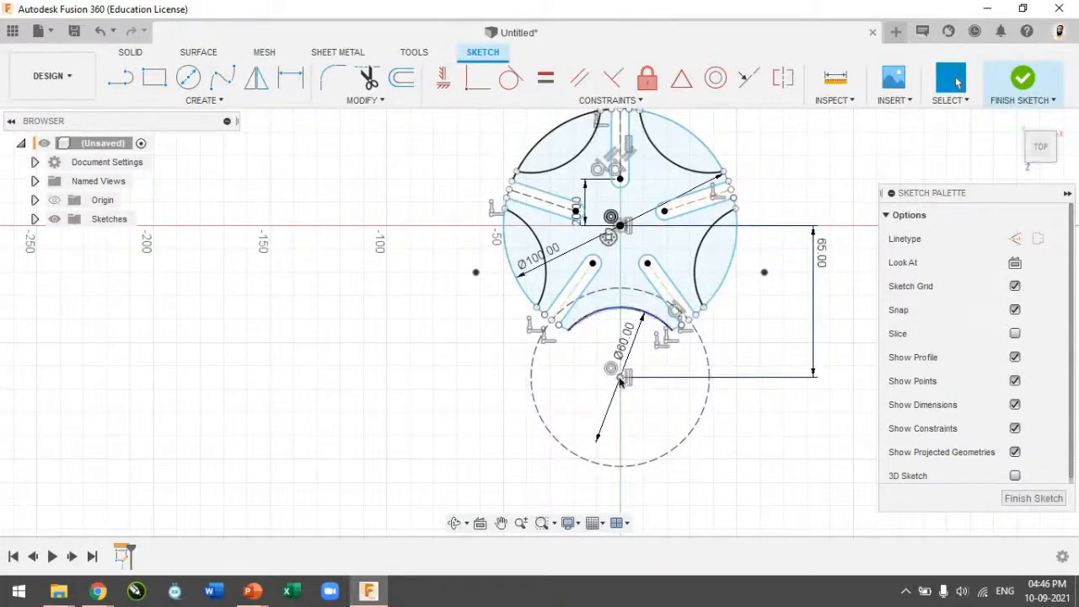
{"action": "left_click", "coordinate": [368, 80]}
{"action": "left_click", "coordinate": [511, 268]}
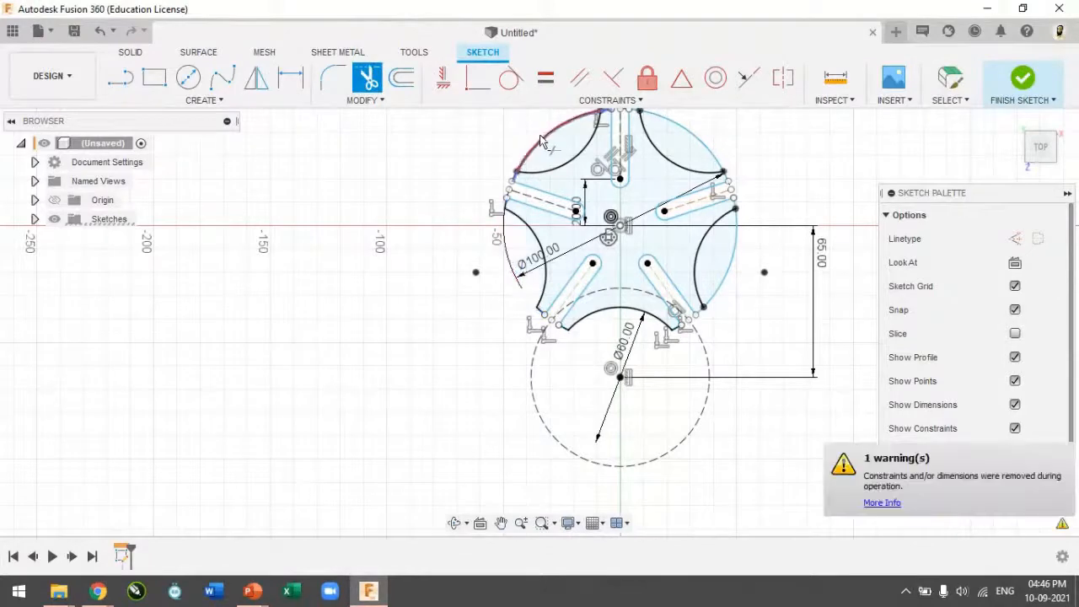
{"action": "left_click", "coordinate": [713, 157]}
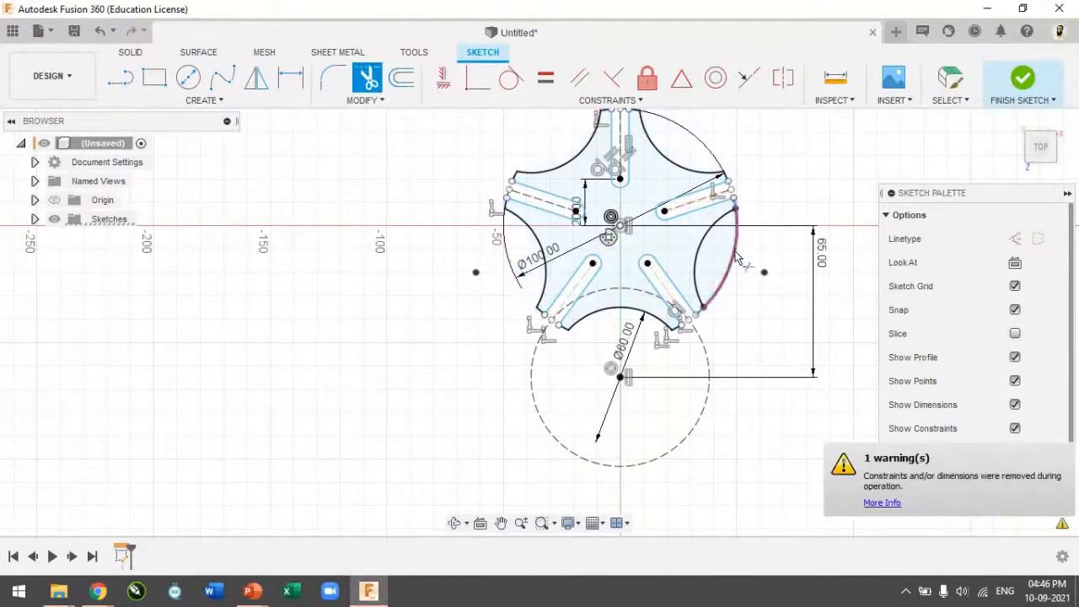
{"action": "left_click", "coordinate": [742, 263]}
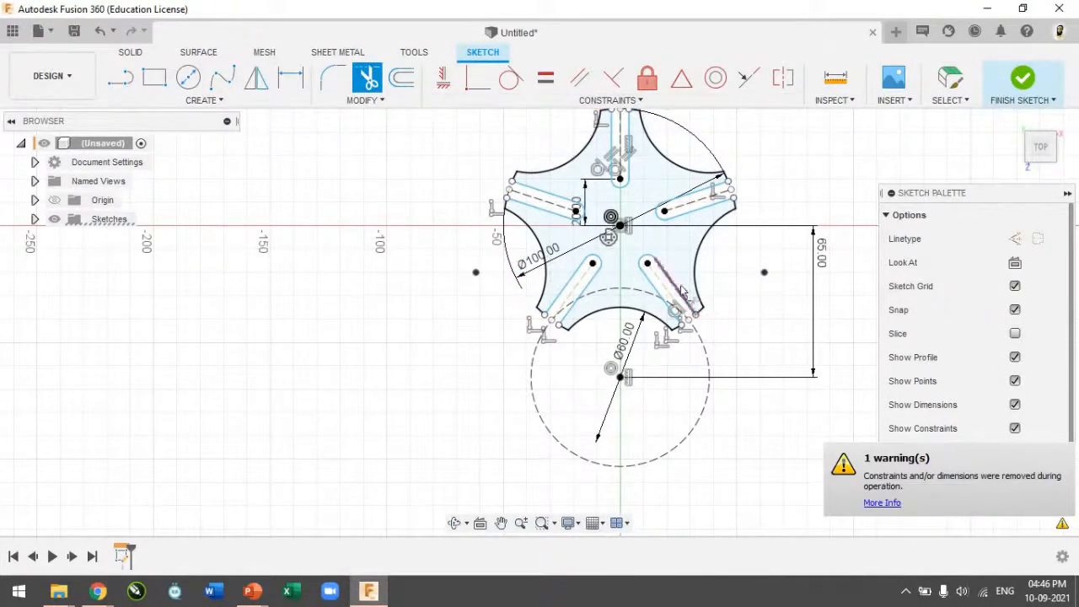
Step: Check the bore size in the reference drawing and draw a 15 mm diameter circle at the star wheel's centre
{"action": "key", "text": "alt+Tab"}
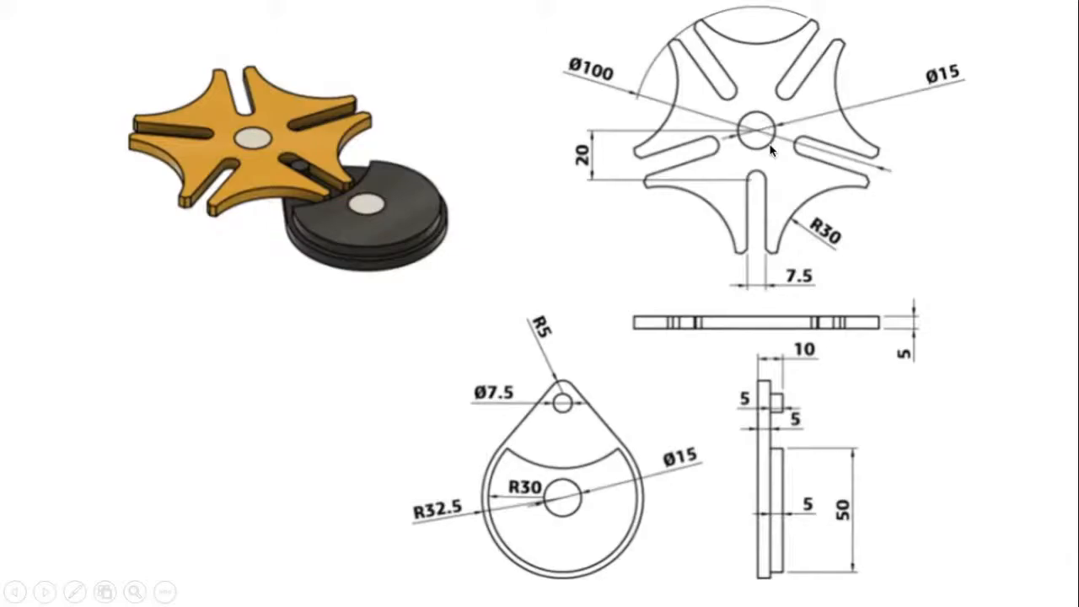
{"action": "key", "text": "alt+Tab"}
{"action": "scroll", "coordinate": [610, 225], "scroll_direction": "up", "scroll_amount": 3}
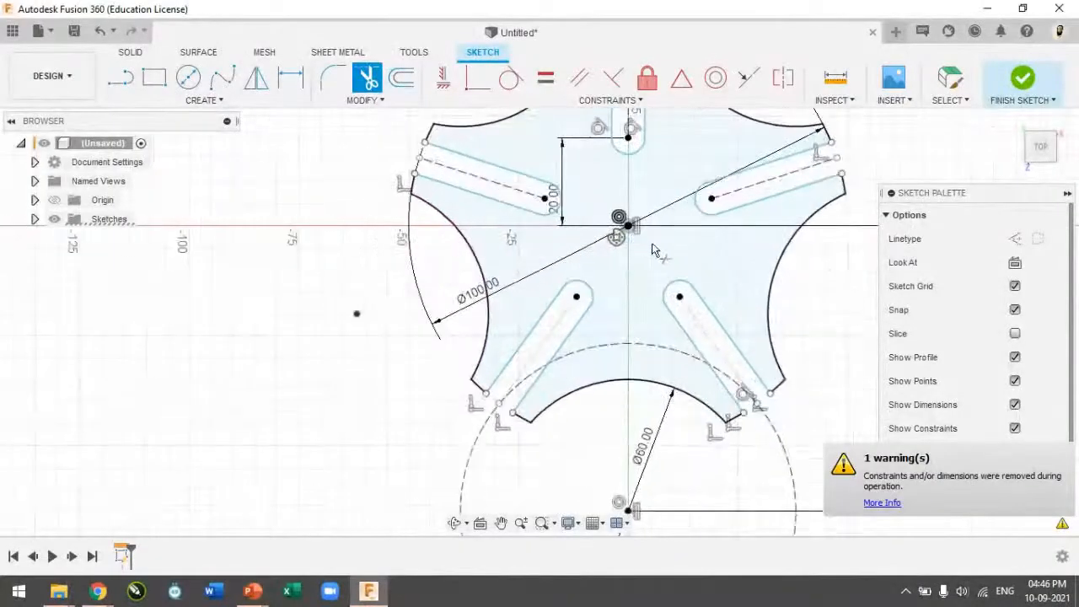
{"action": "key", "text": "c"}
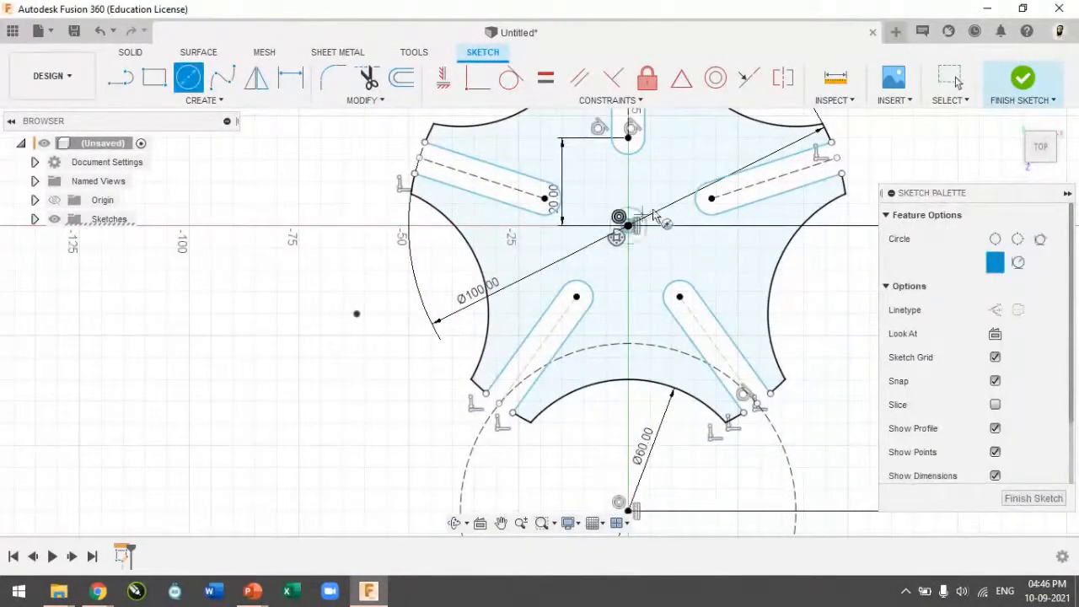
{"action": "left_click", "coordinate": [628, 224]}
{"action": "type", "text": "15"}
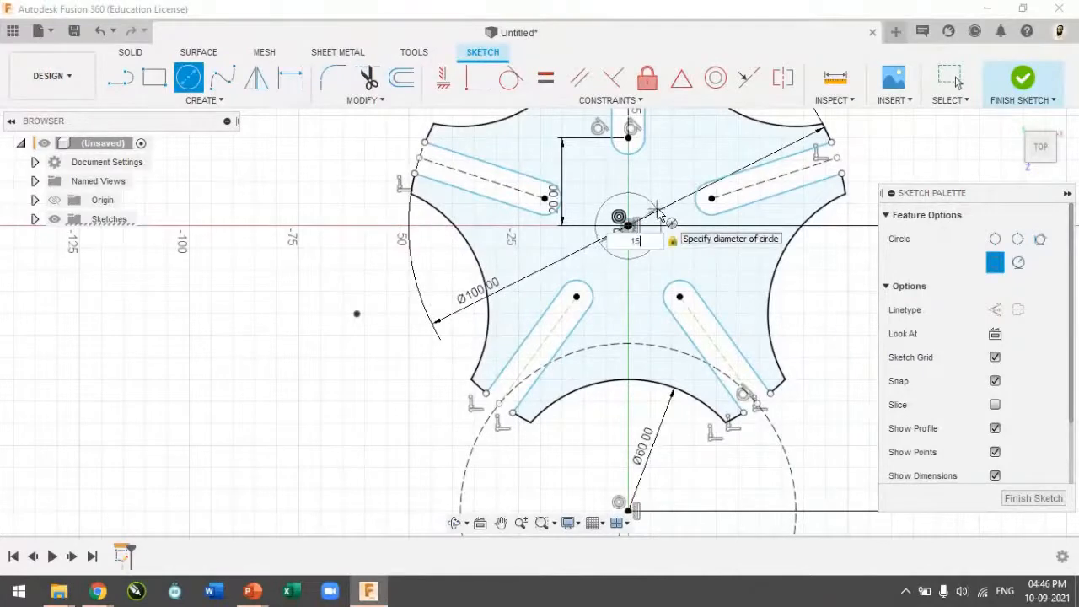
{"action": "key", "text": "Return"}
{"action": "key", "text": "Escape"}
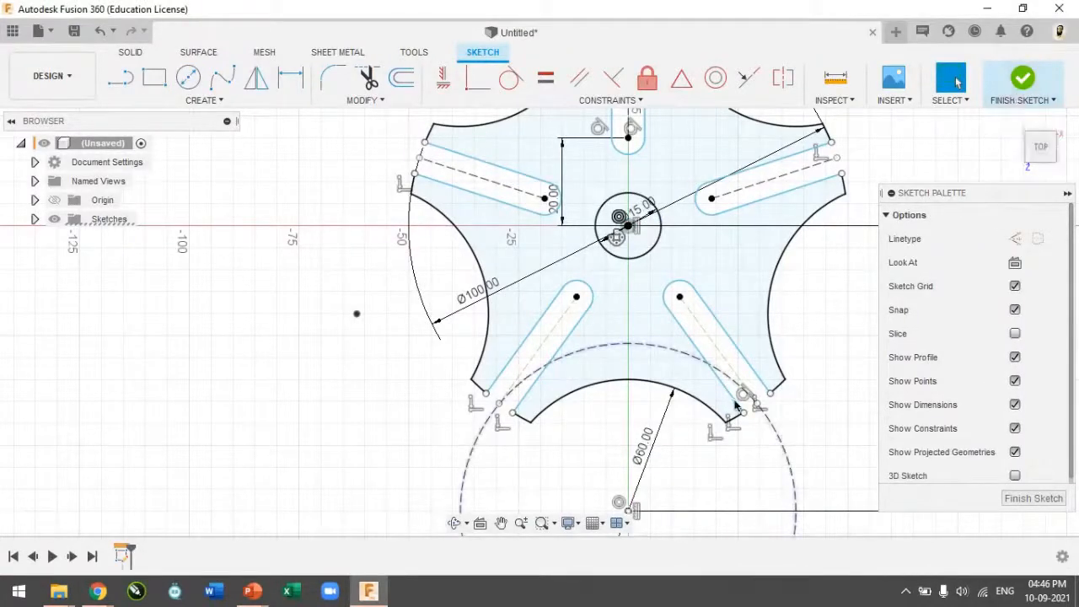
Step: Finish the sketch and extrude the star wheel profile, without the centre hole, 5 mm upward as a new body
{"action": "scroll", "coordinate": [763, 392], "scroll_direction": "down", "scroll_amount": 3}
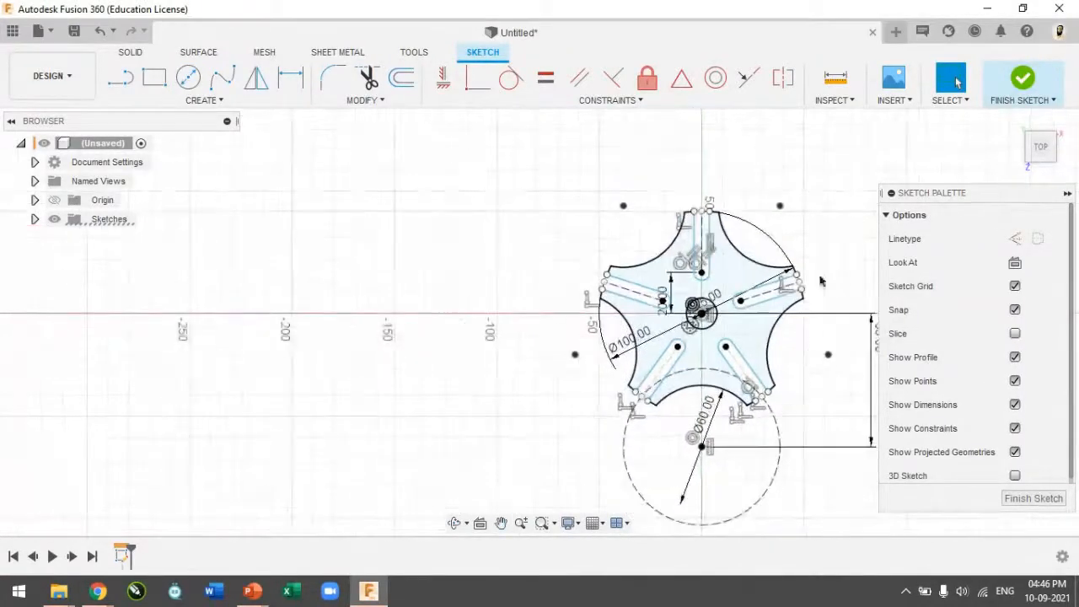
{"action": "left_click", "coordinate": [1023, 79]}
{"action": "left_click", "coordinate": [1022, 125]}
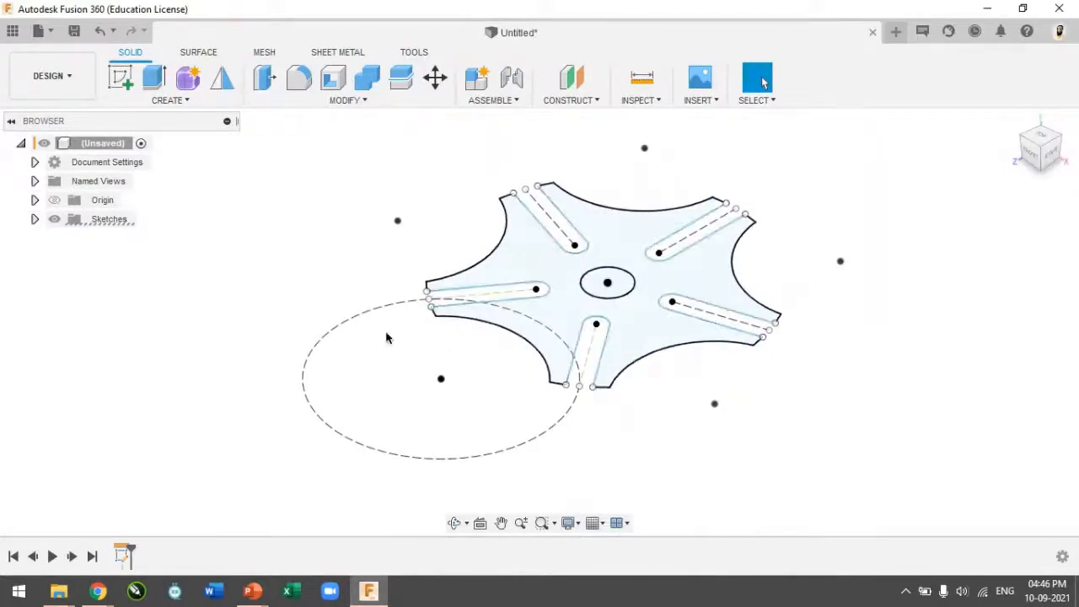
{"action": "left_click", "coordinate": [157, 82]}
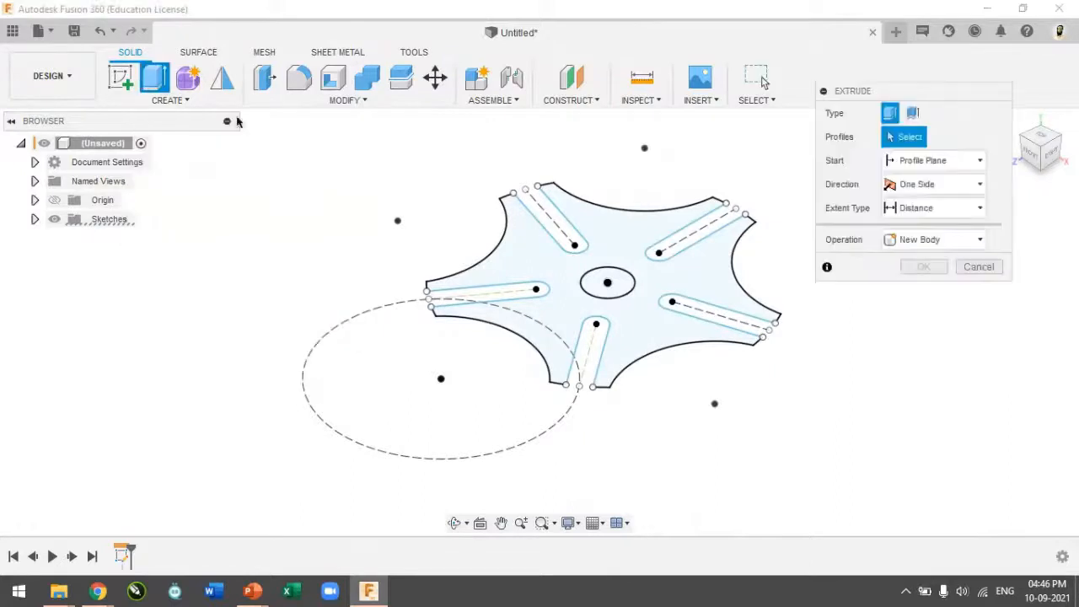
{"action": "left_click", "coordinate": [652, 330]}
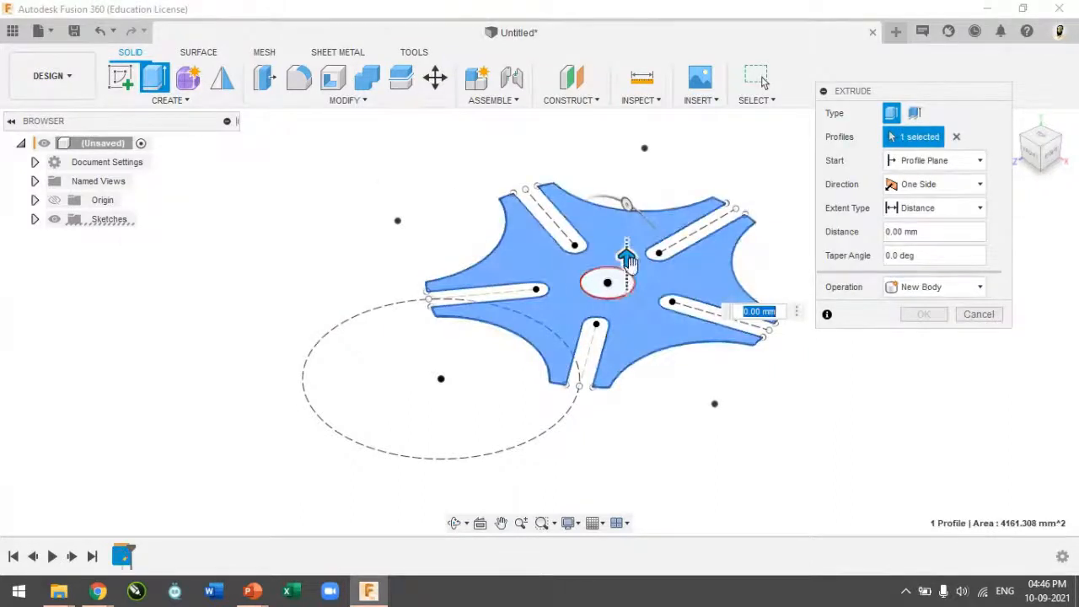
{"action": "left_click_drag", "start_coordinate": [627, 255], "coordinate": [625, 237]}
{"action": "type", "text": "5"}
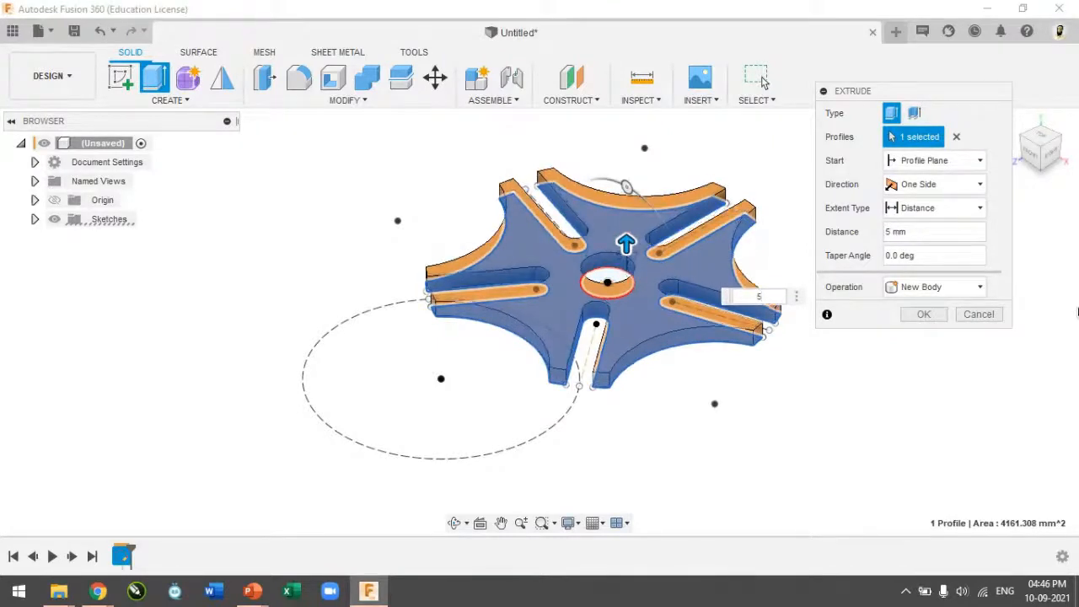
{"action": "key", "text": "Return"}
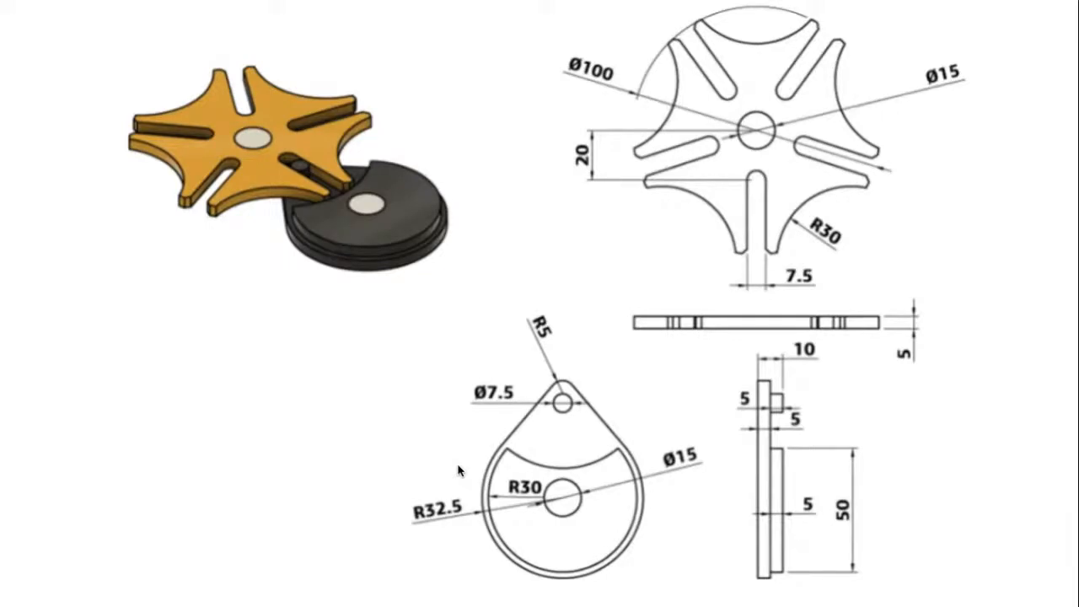
Step: Exit the slide show in PowerPoint and compare the arm tips of the wheel in Fusion 360 with the reference drawing
{"action": "key", "text": "Escape"}
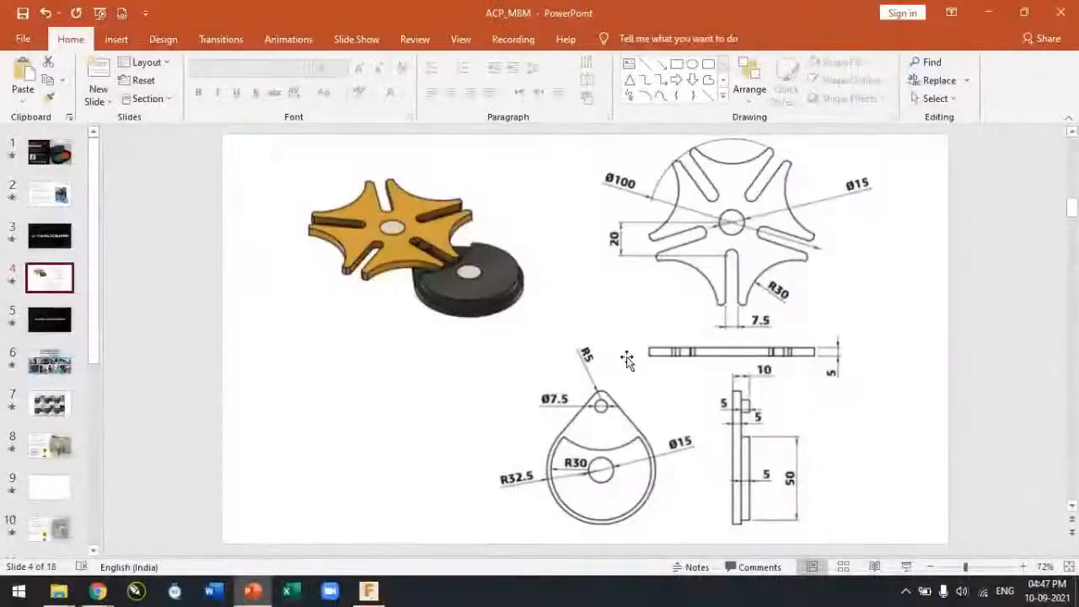
{"action": "key", "text": "alt+Tab"}
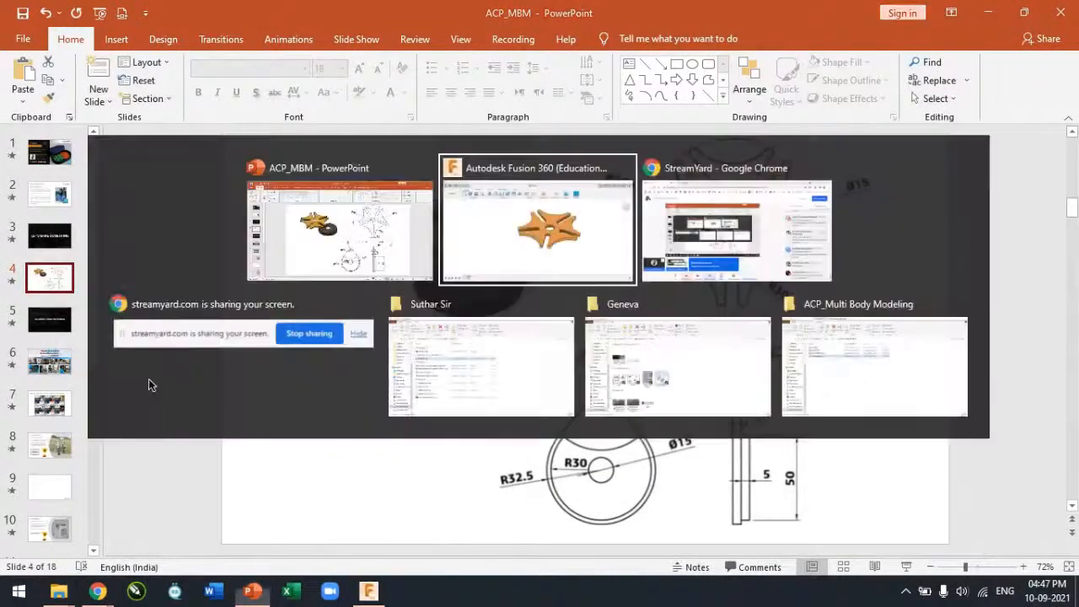
{"action": "key", "text": "alt+Tab"}
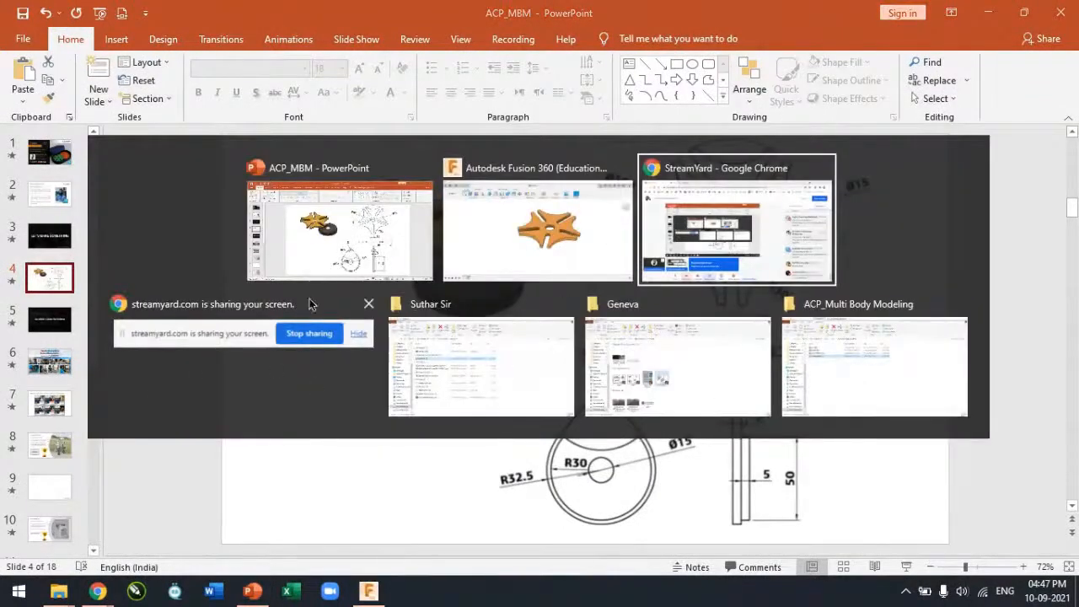
{"action": "left_click", "coordinate": [312, 269]}
{"action": "key", "text": "alt+Tab"}
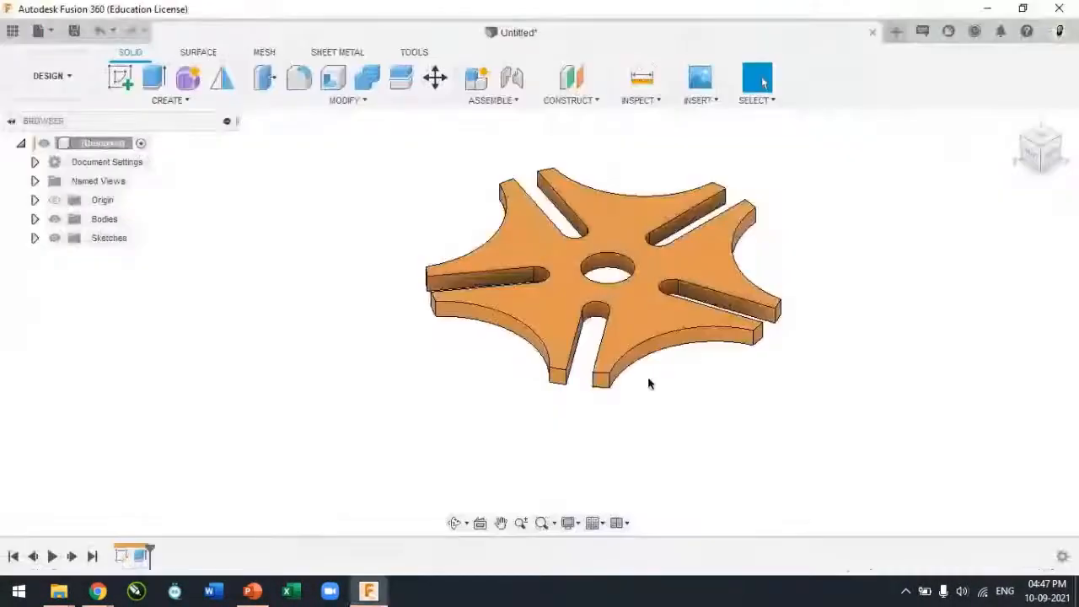
{"action": "scroll", "coordinate": [548, 371], "scroll_direction": "up", "scroll_amount": 5}
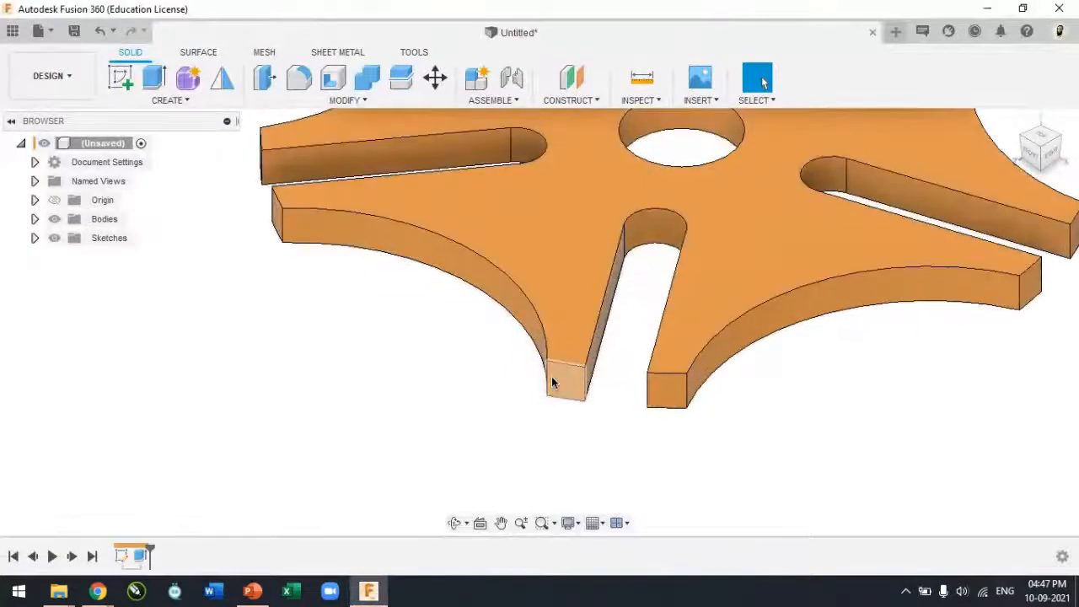
{"action": "key", "text": "alt+Tab"}
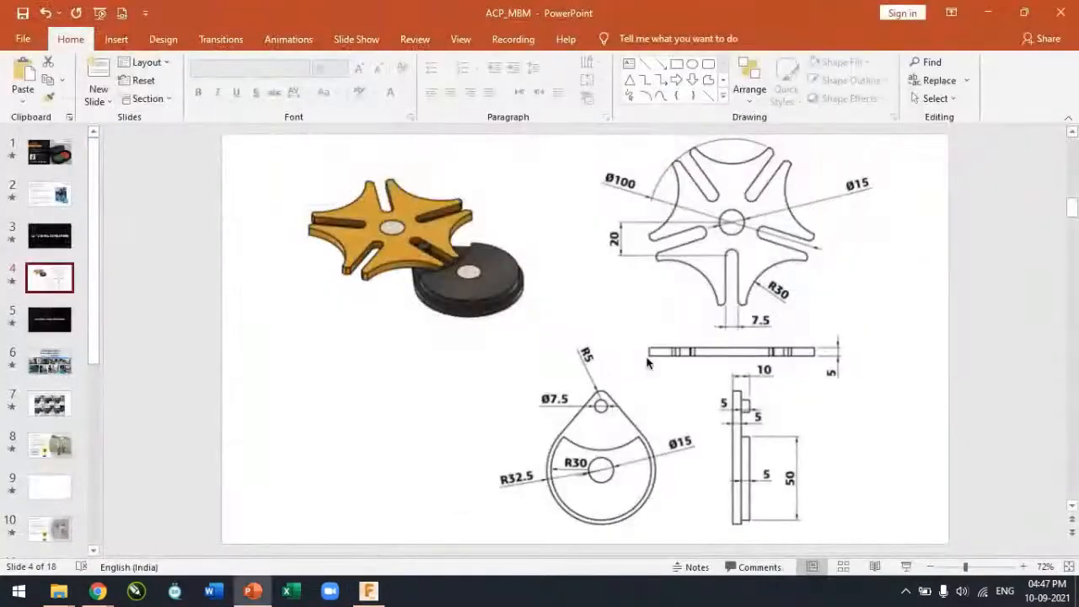
Step: Check the arm tip corners in the reference drawing as a full-screen slide in PowerPoint, and return to Fusion 360
{"action": "key", "text": "shift+F5"}
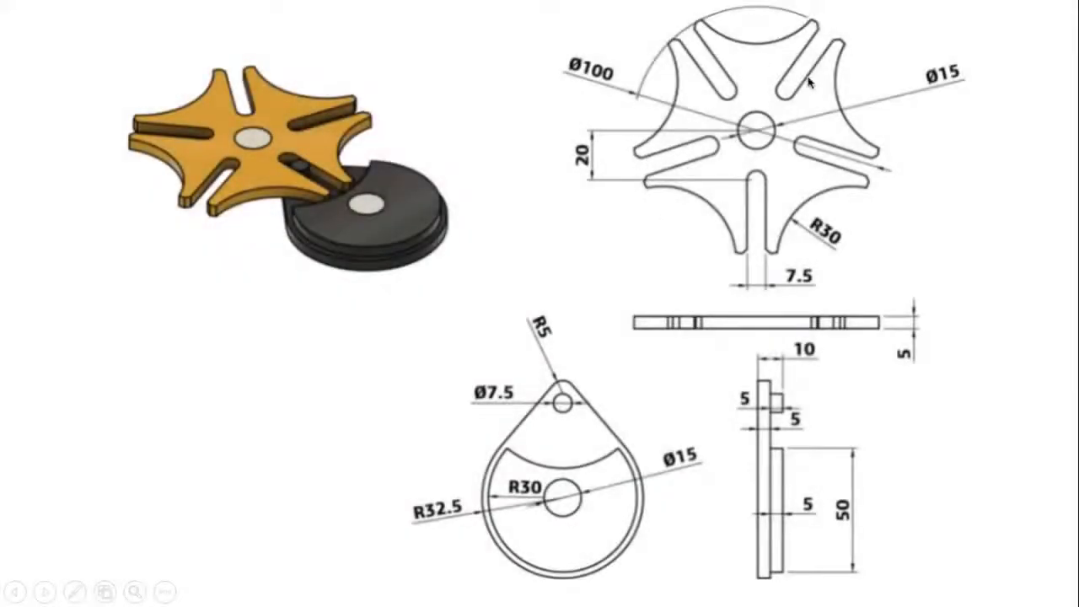
{"action": "key", "text": "alt+Tab"}
{"action": "key", "text": "alt+Tab"}
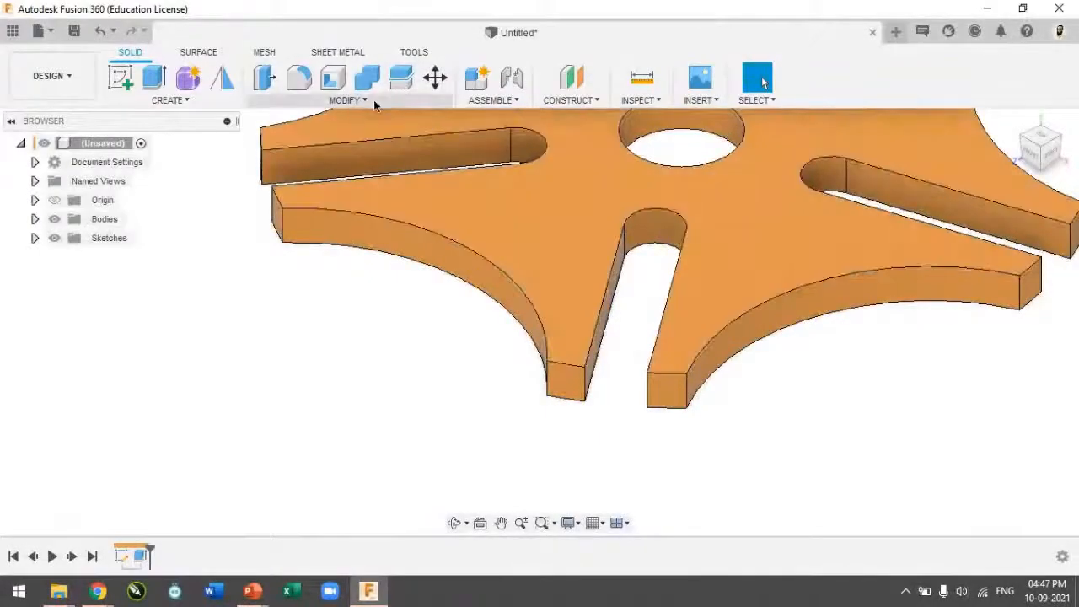
{"action": "left_click", "coordinate": [371, 99]}
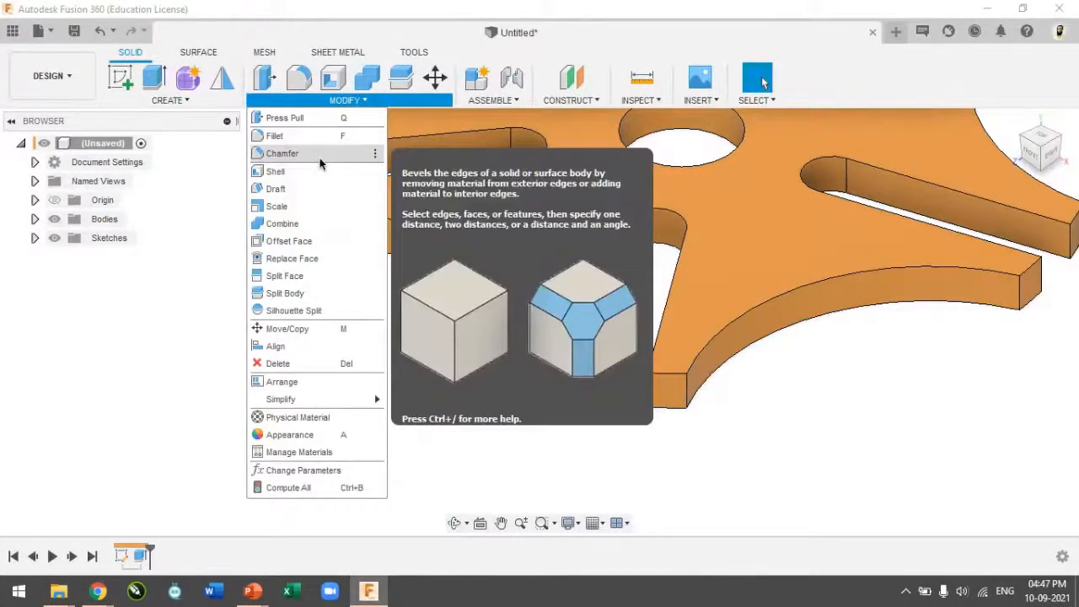
{"action": "left_click", "coordinate": [215, 243]}
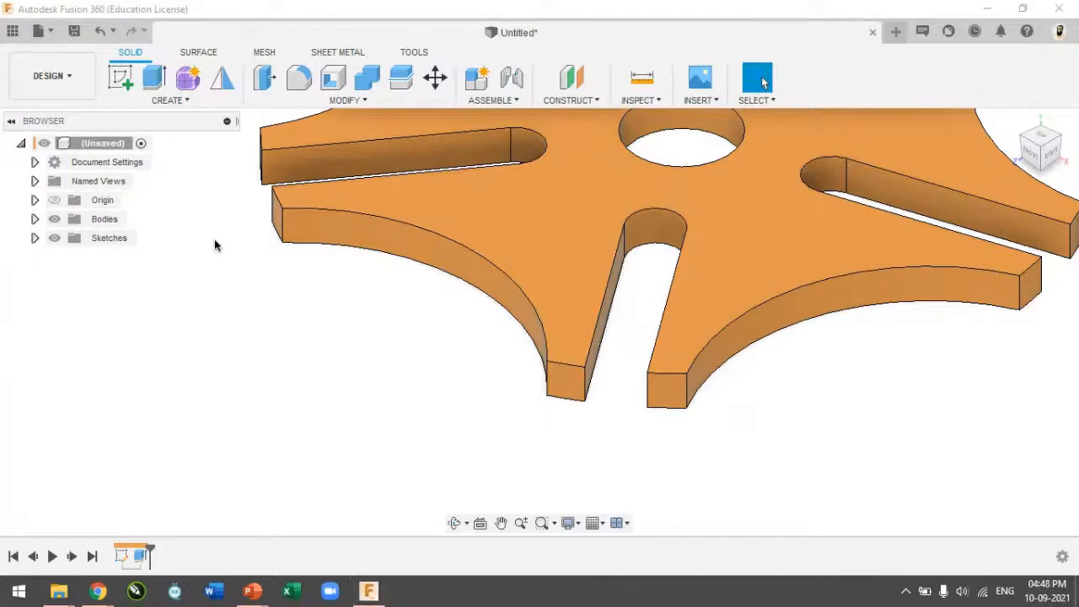
Step: Start a Chamfer and select the two vertical inner corner edges at the mouth of the front slot
{"action": "key", "text": "s"}
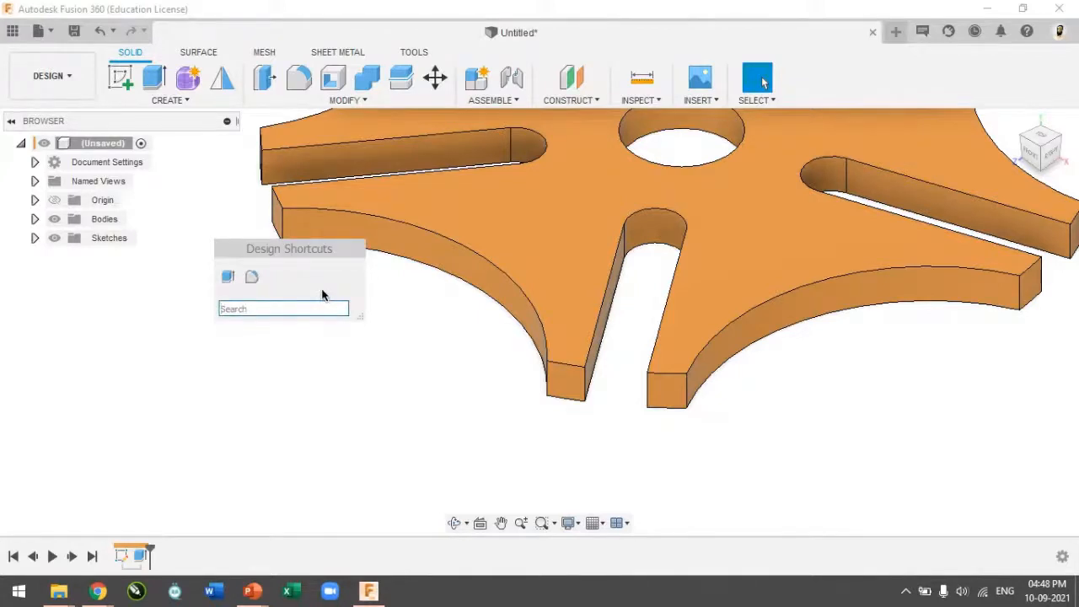
{"action": "type", "text": "c"}
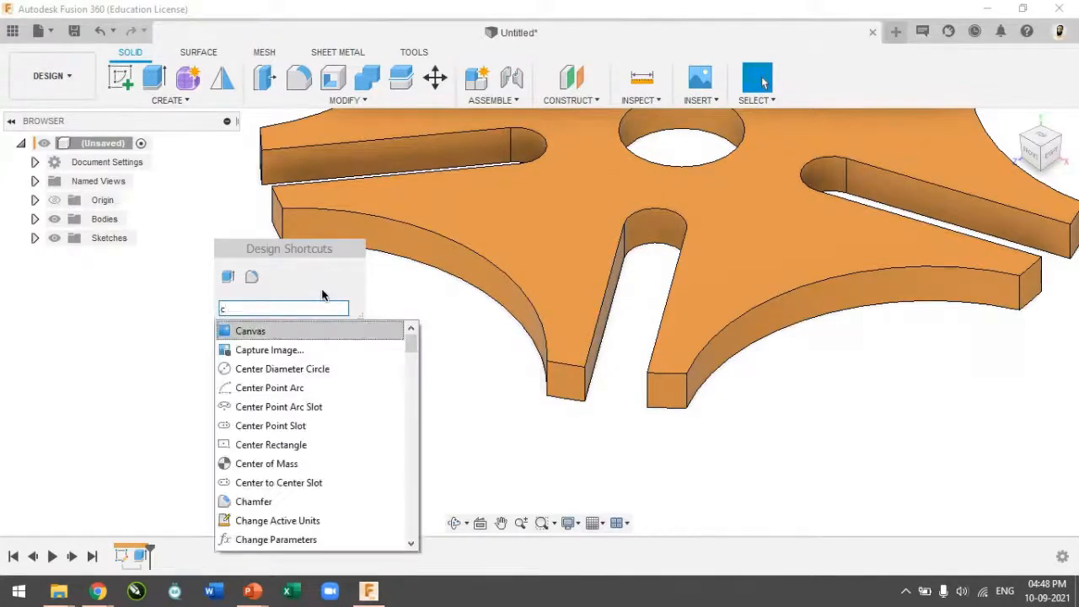
{"action": "type", "text": "h"}
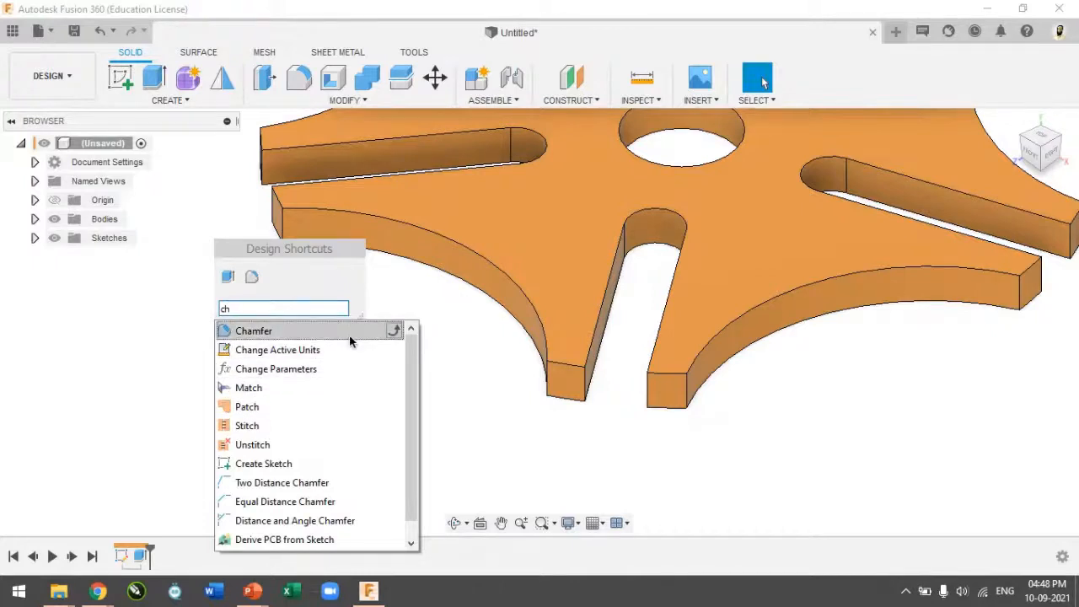
{"action": "left_click", "coordinate": [250, 332]}
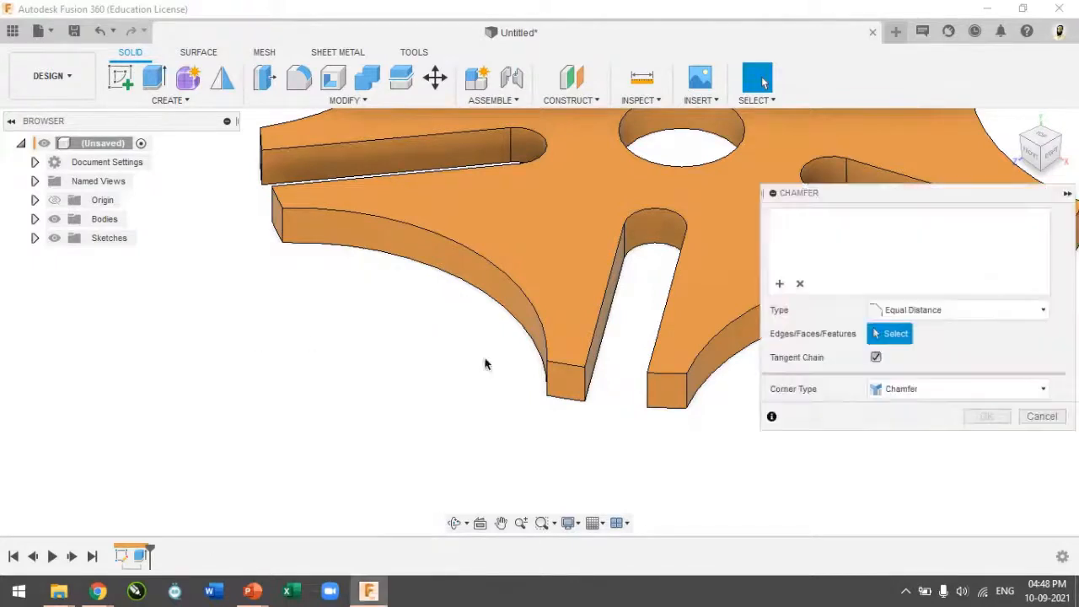
{"action": "left_click", "coordinate": [583, 386]}
{"action": "left_click", "coordinate": [649, 398]}
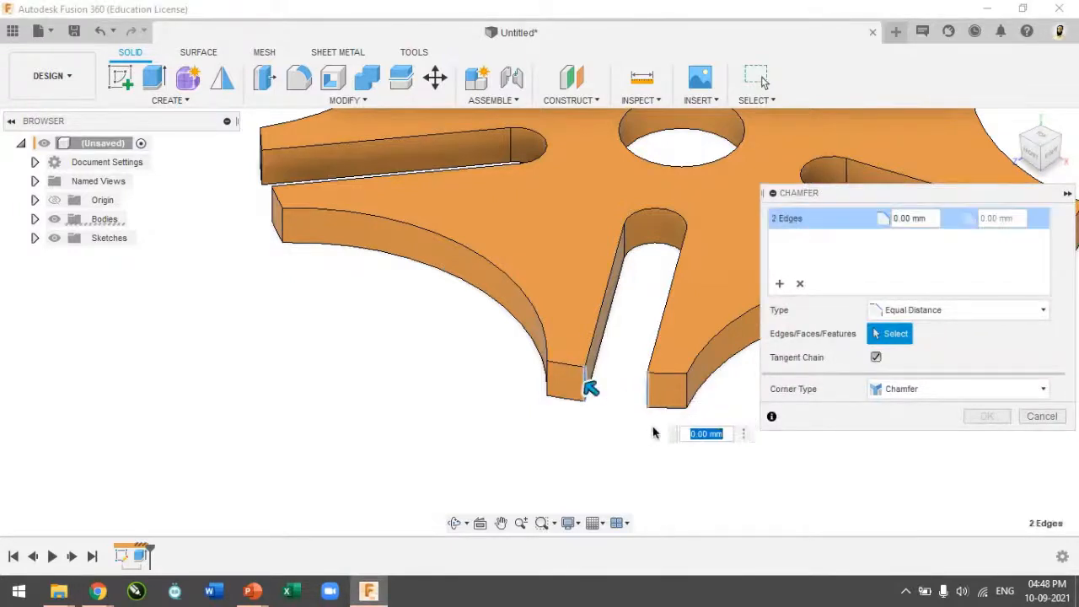
Step: Add the vertical corner edges at the mouths of the two right-hand slots to the chamfer selection
{"action": "scroll", "coordinate": [607, 369], "scroll_direction": "down", "scroll_amount": 5}
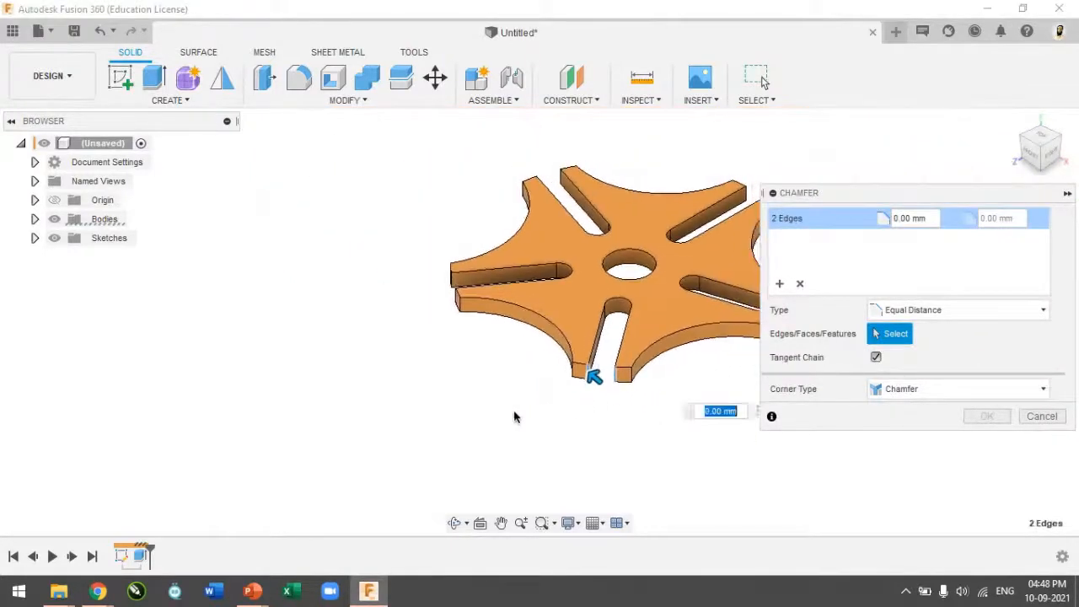
{"action": "left_click", "coordinate": [501, 523]}
{"action": "left_click_drag", "start_coordinate": [706, 405], "coordinate": [514, 427]}
{"action": "scroll", "coordinate": [631, 359], "scroll_direction": "up", "scroll_amount": 4}
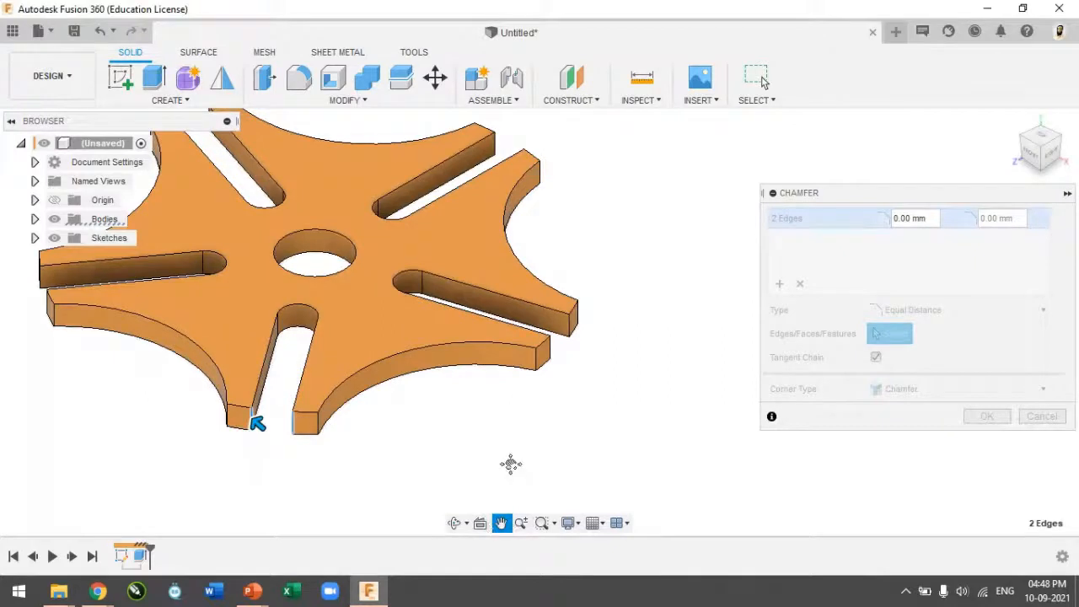
{"action": "key", "text": "Escape"}
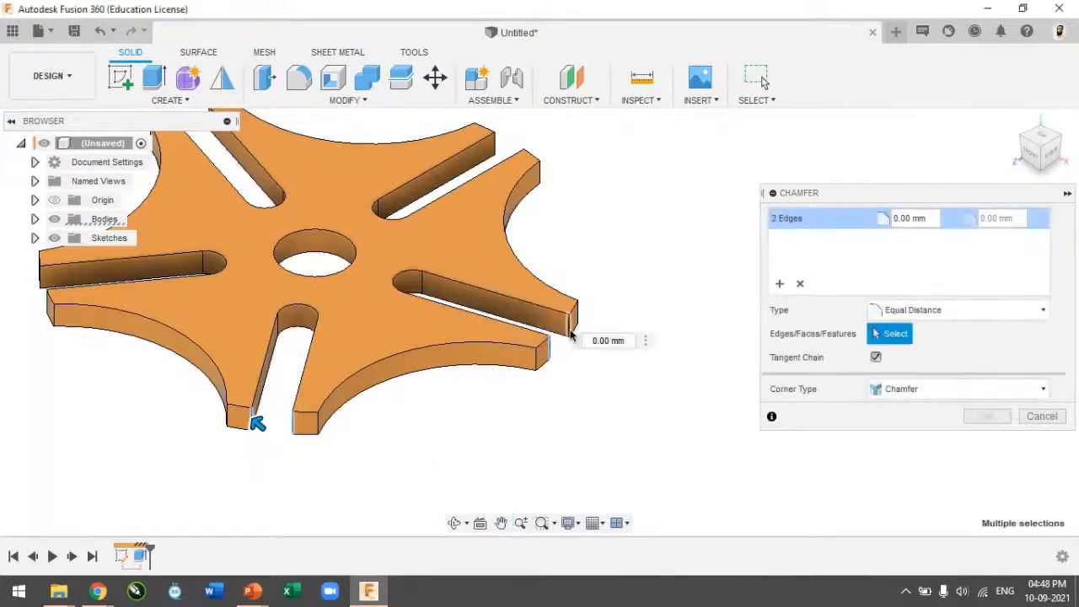
{"action": "left_click", "coordinate": [571, 335]}
{"action": "left_click", "coordinate": [524, 160]}
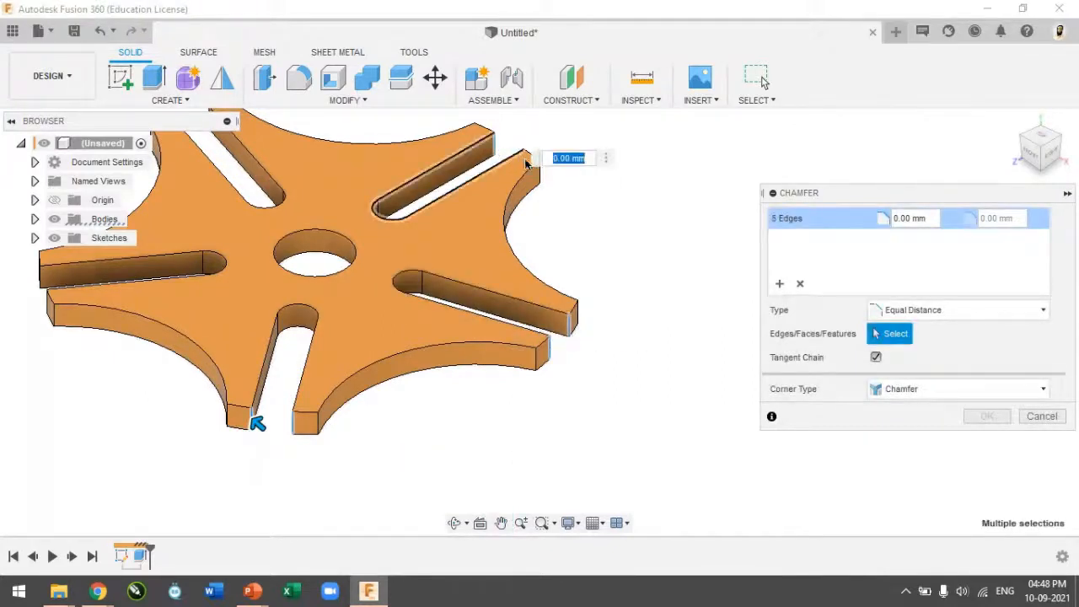
{"action": "left_click", "coordinate": [525, 160]}
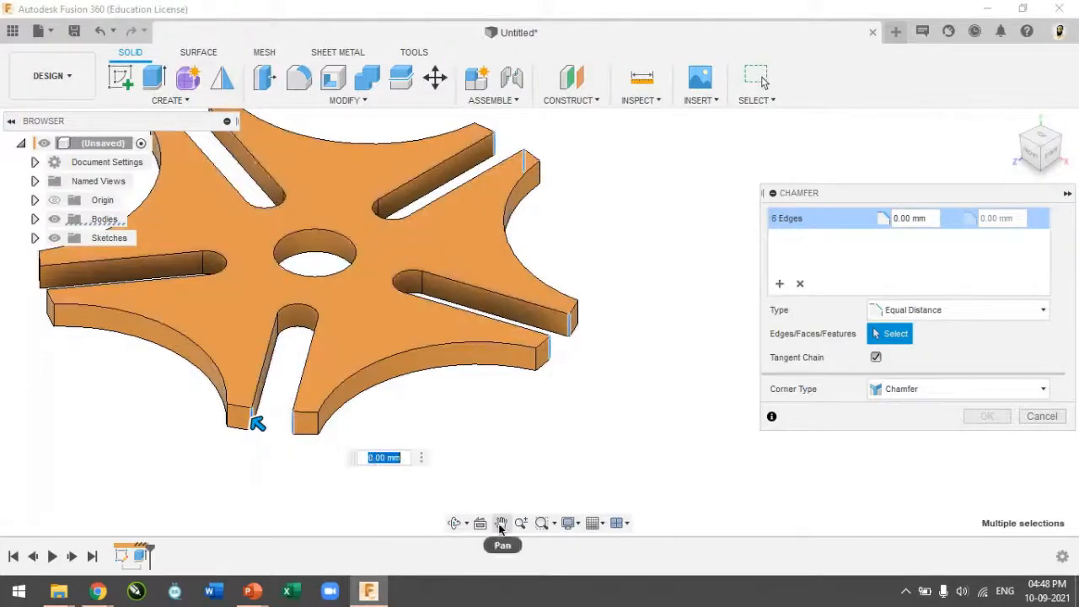
Step: Add the vertical corner edges at the mouths of the rear-left and left slots to the chamfer selection
{"action": "scroll", "coordinate": [309, 308], "scroll_direction": "up", "scroll_amount": 2}
{"action": "scroll", "coordinate": [309, 307], "scroll_direction": "down", "scroll_amount": 5}
{"action": "scroll", "coordinate": [212, 188], "scroll_direction": "up", "scroll_amount": 4}
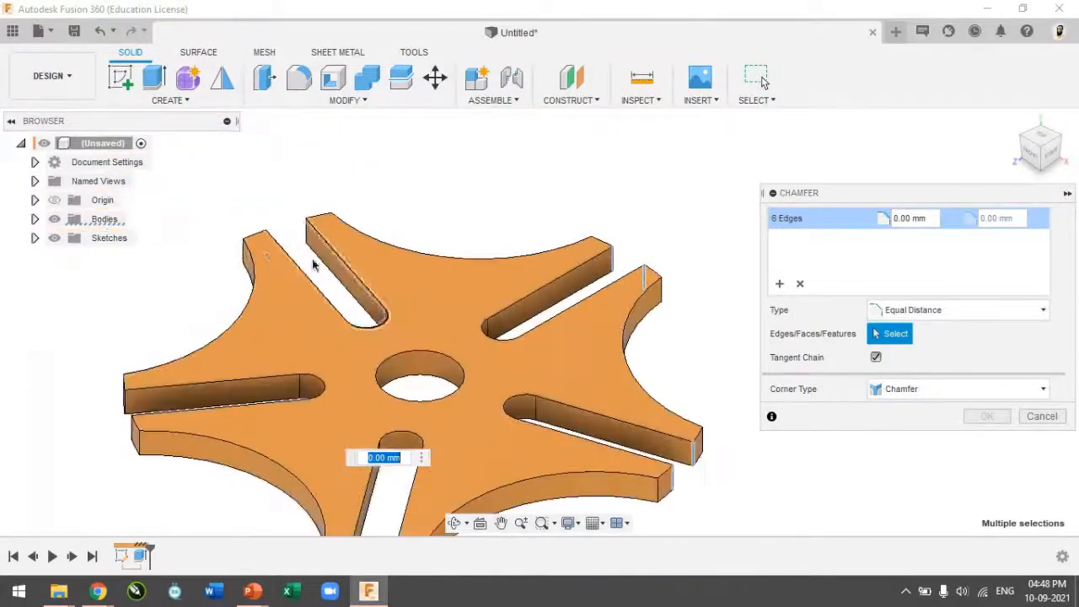
{"action": "left_click", "coordinate": [306, 240]}
{"action": "left_click", "coordinate": [265, 248]}
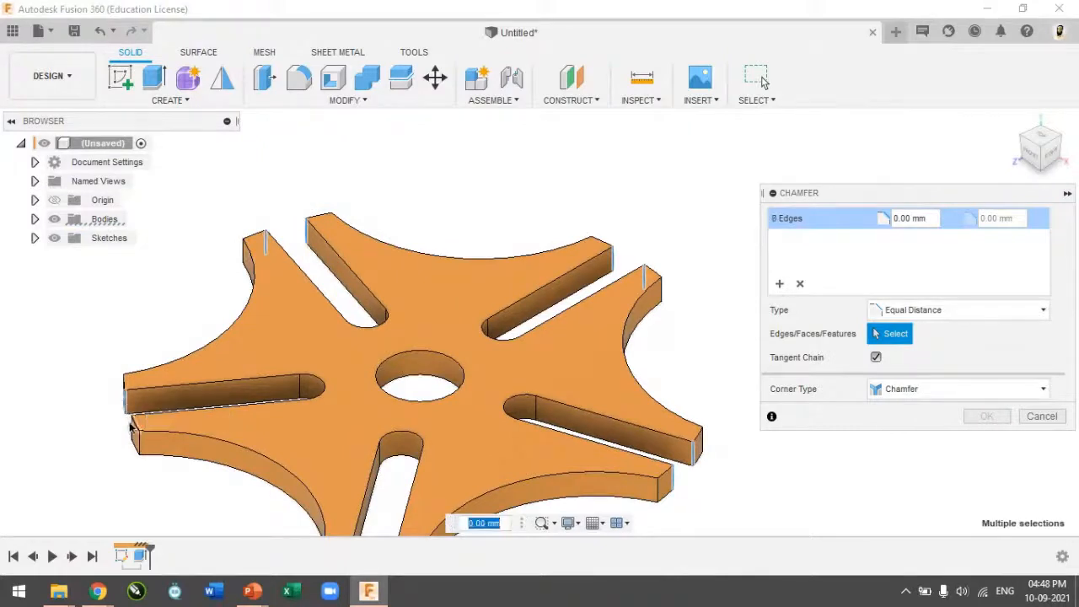
{"action": "left_click", "coordinate": [132, 430]}
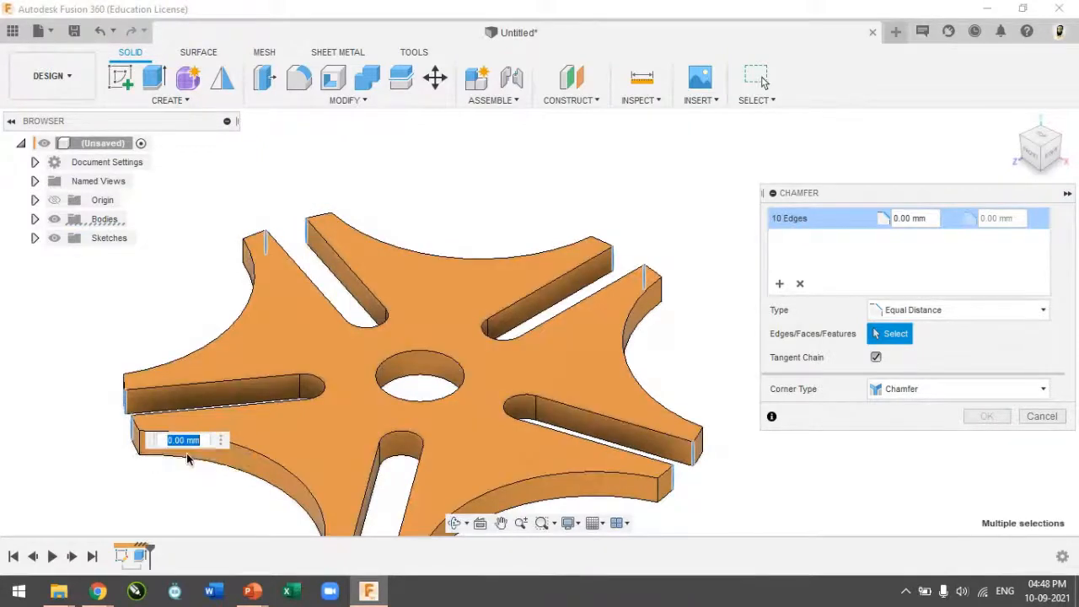
Step: Apply a 2 mm equal-distance chamfer to the ten selected slot-mouth edges
{"action": "scroll", "coordinate": [212, 450], "scroll_direction": "down", "scroll_amount": 1}
{"action": "type", "text": "2"}
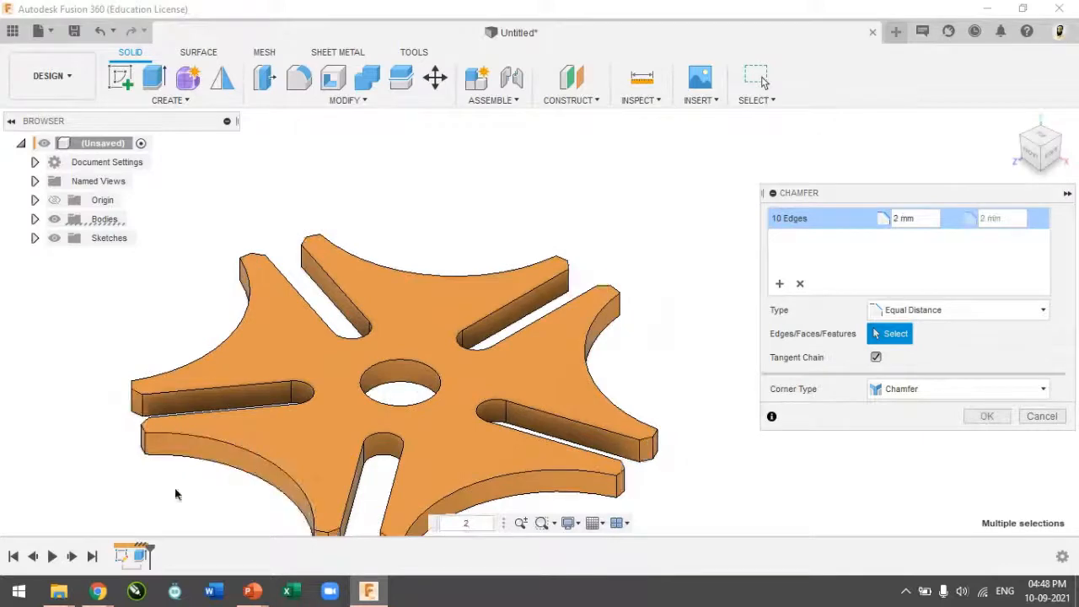
{"action": "scroll", "coordinate": [383, 540], "scroll_direction": "down", "scroll_amount": 1}
{"action": "scroll", "coordinate": [371, 538], "scroll_direction": "up", "scroll_amount": 5}
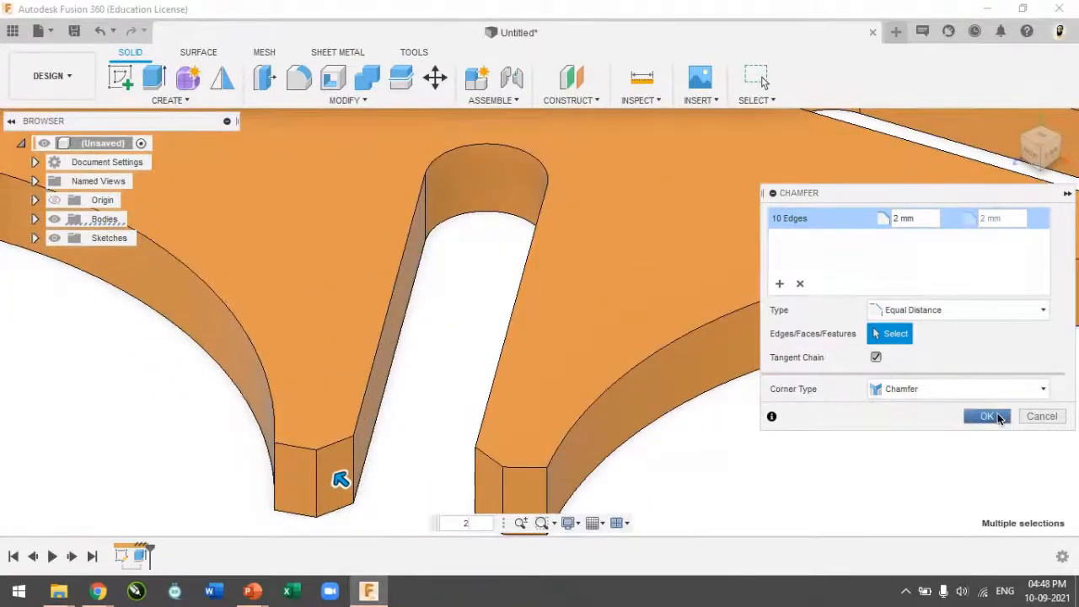
{"action": "left_click", "coordinate": [995, 415]}
{"action": "scroll", "coordinate": [641, 441], "scroll_direction": "down", "scroll_amount": 6}
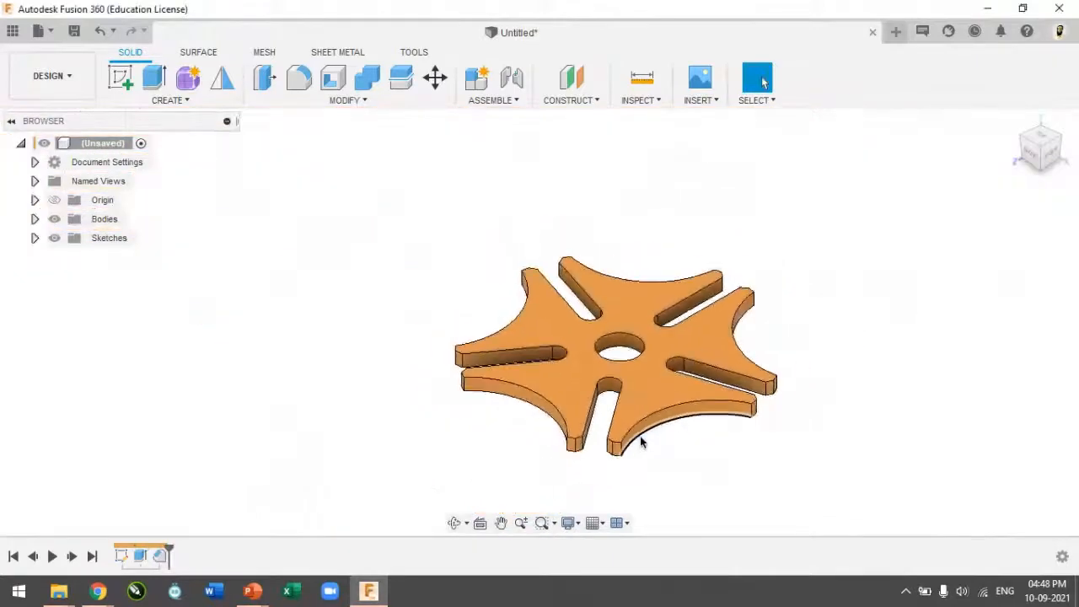
Step: Save the design as Geneva Design in the 0-ACP-MBM folder
{"action": "key", "text": "ctrl+s"}
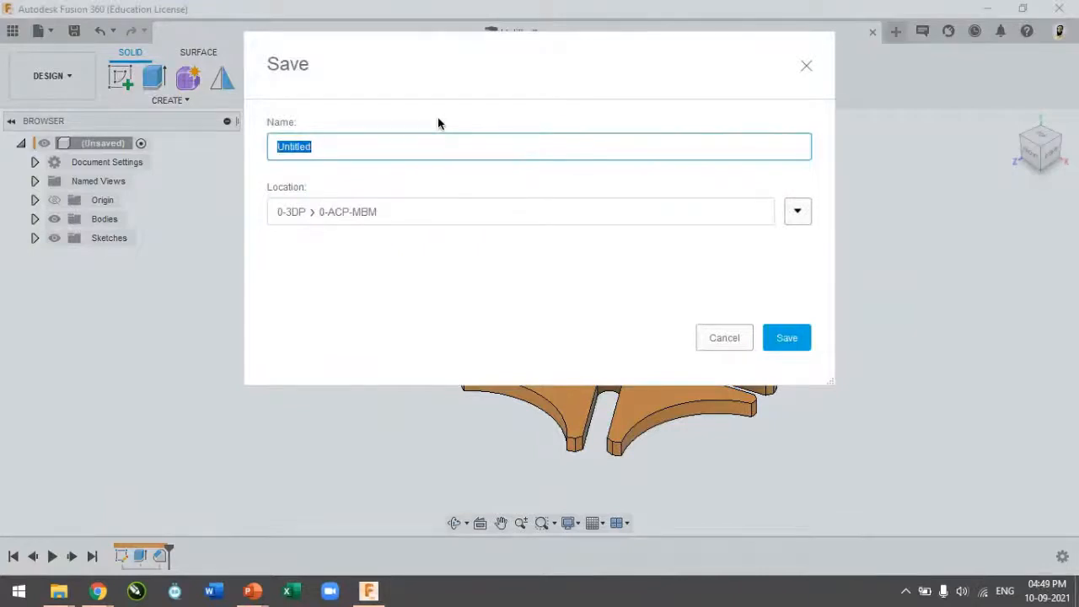
{"action": "type", "text": "Geneva Design"}
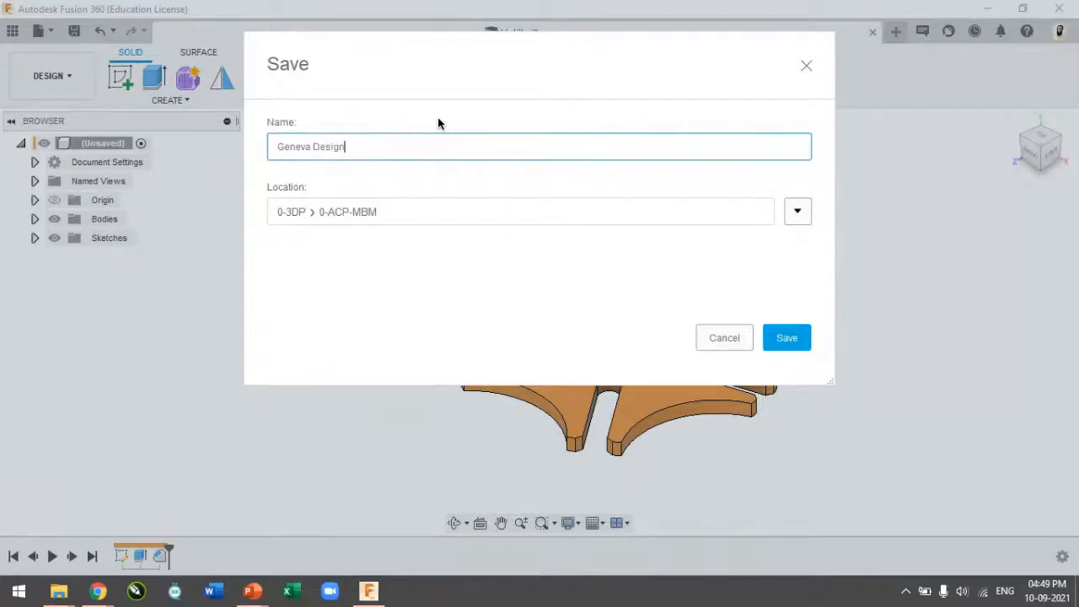
{"action": "key", "text": "Return"}
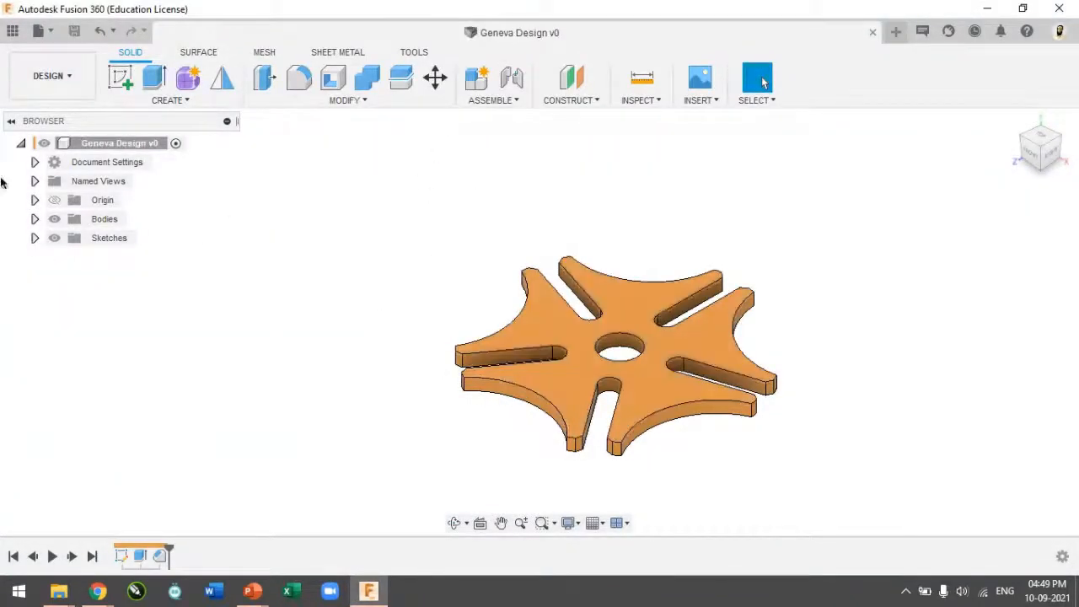
Step: Show the star wheel's sketch Sketch1 and hide the solid Body1
{"action": "left_click", "coordinate": [34, 238]}
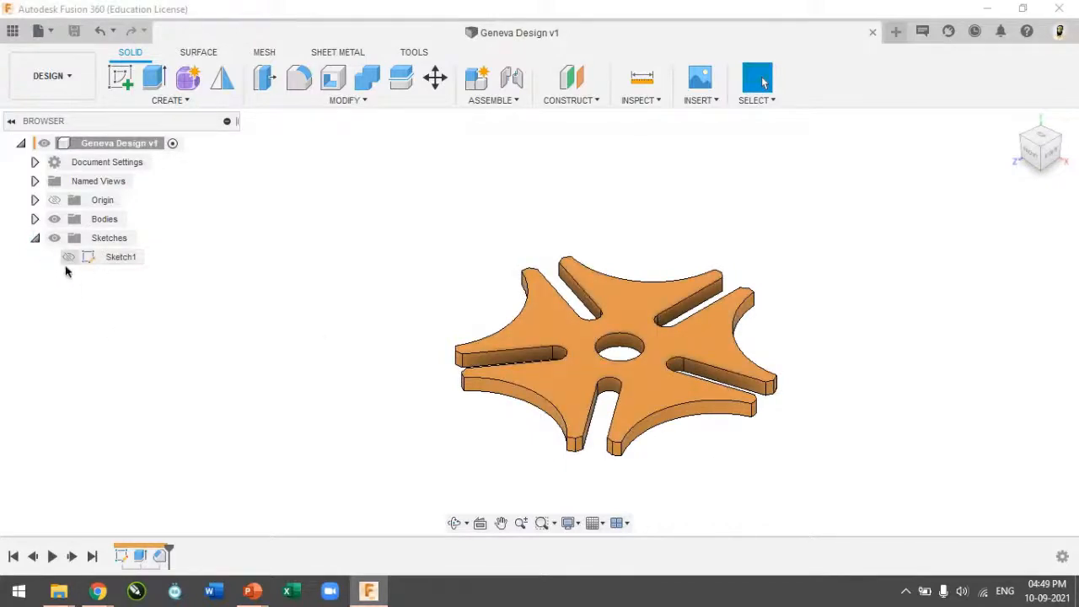
{"action": "left_click", "coordinate": [68, 262]}
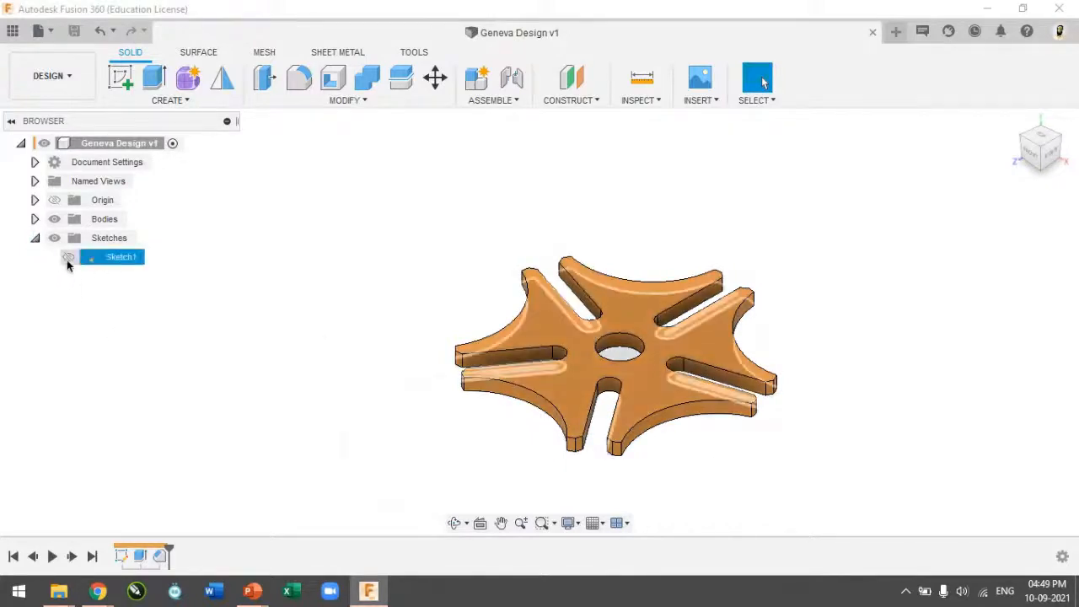
{"action": "left_click", "coordinate": [67, 258]}
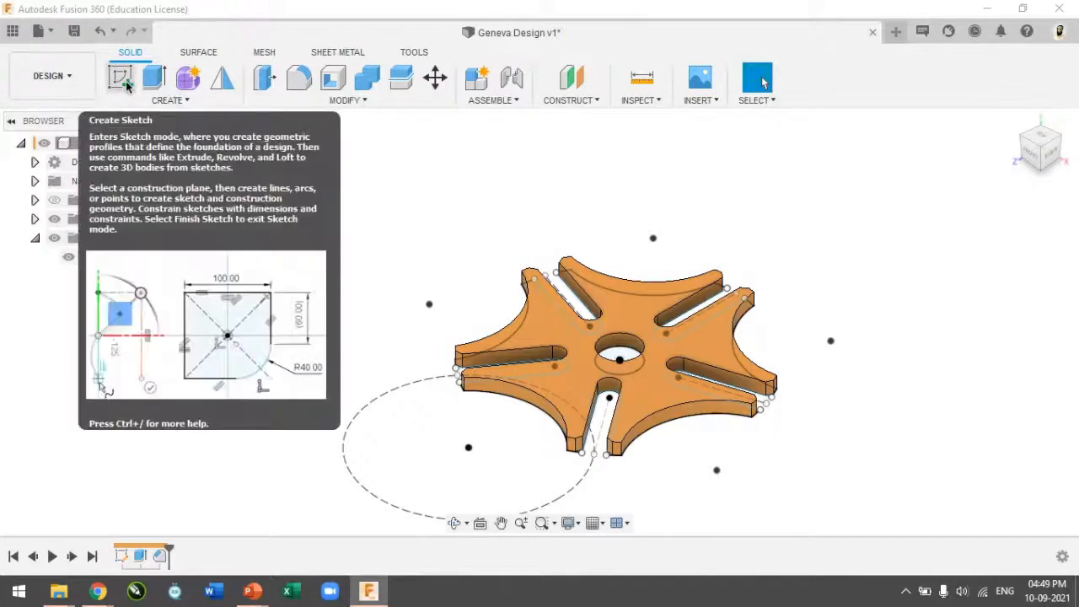
{"action": "left_click", "coordinate": [35, 218]}
{"action": "left_click", "coordinate": [69, 239]}
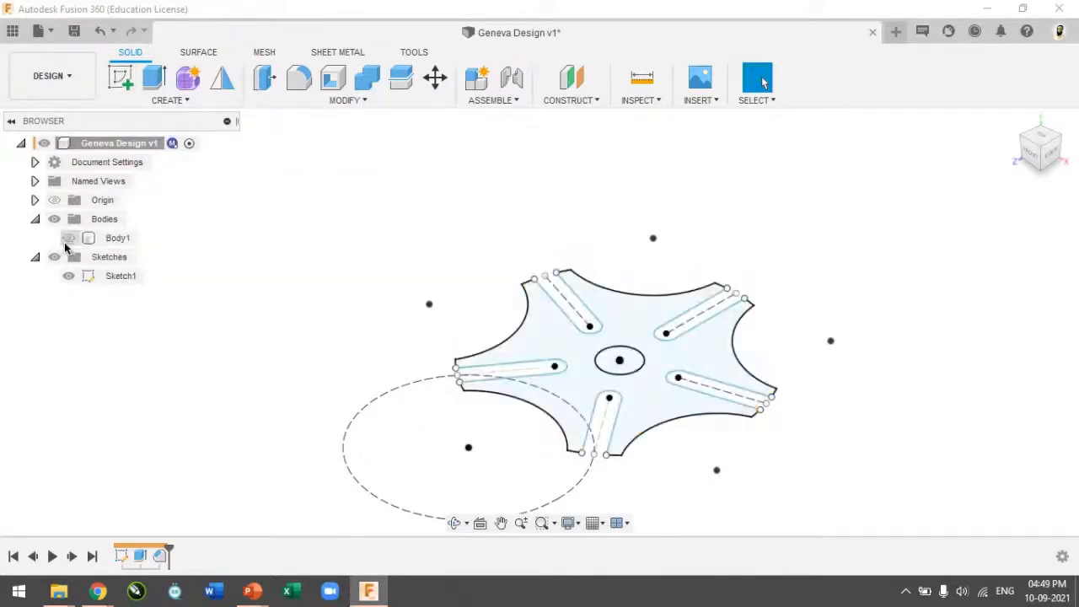
{"action": "left_click", "coordinate": [72, 245]}
Step: Create a new sketch on the horizontal origin plane, the one the star wheel profile lies on
{"action": "left_click", "coordinate": [121, 78]}
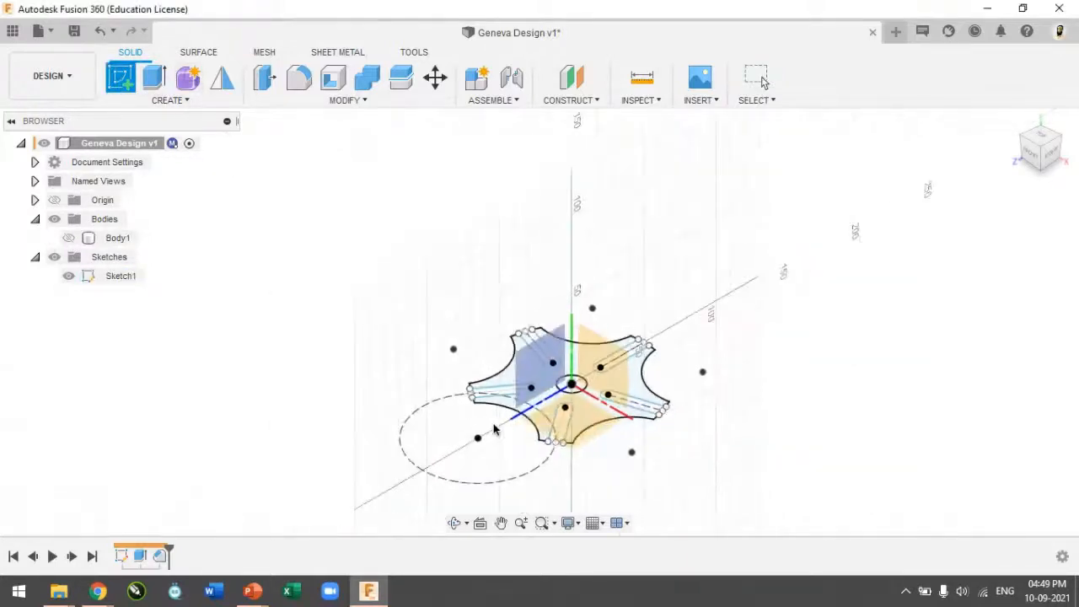
{"action": "left_click", "coordinate": [540, 462]}
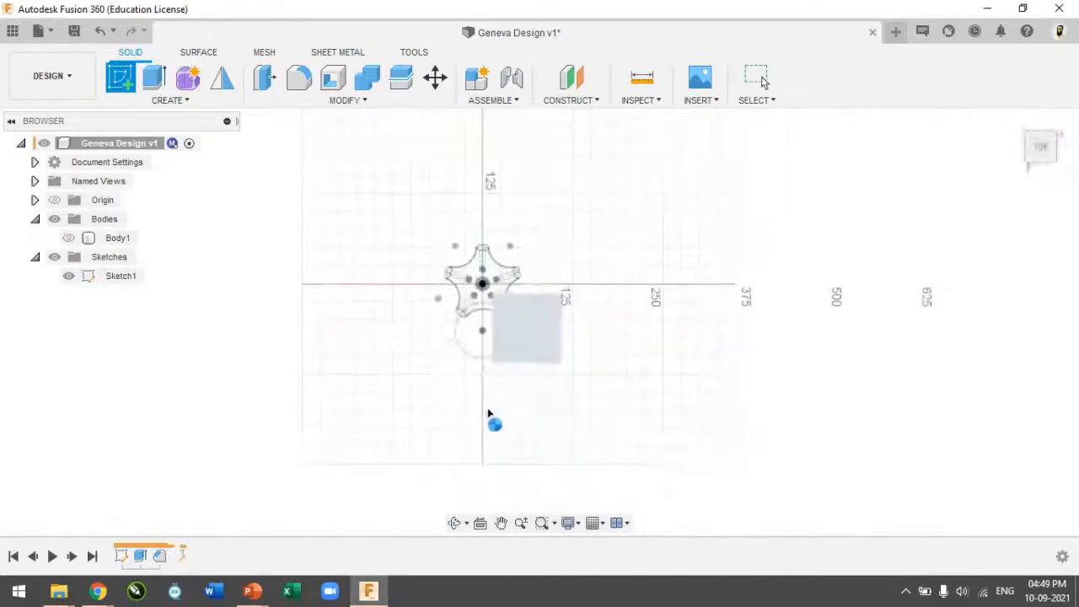
{"action": "scroll", "coordinate": [494, 344], "scroll_direction": "up", "scroll_amount": 3}
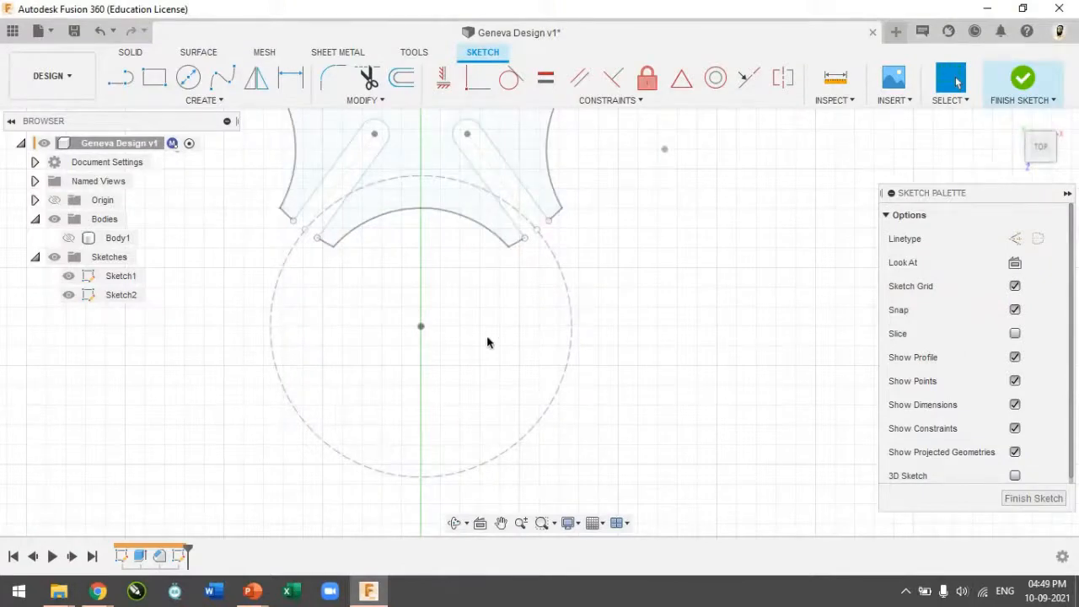
Step: Project the dashed construction circle below the star wheel into the new sketch, keeping the projection link on
{"action": "left_click", "coordinate": [202, 104]}
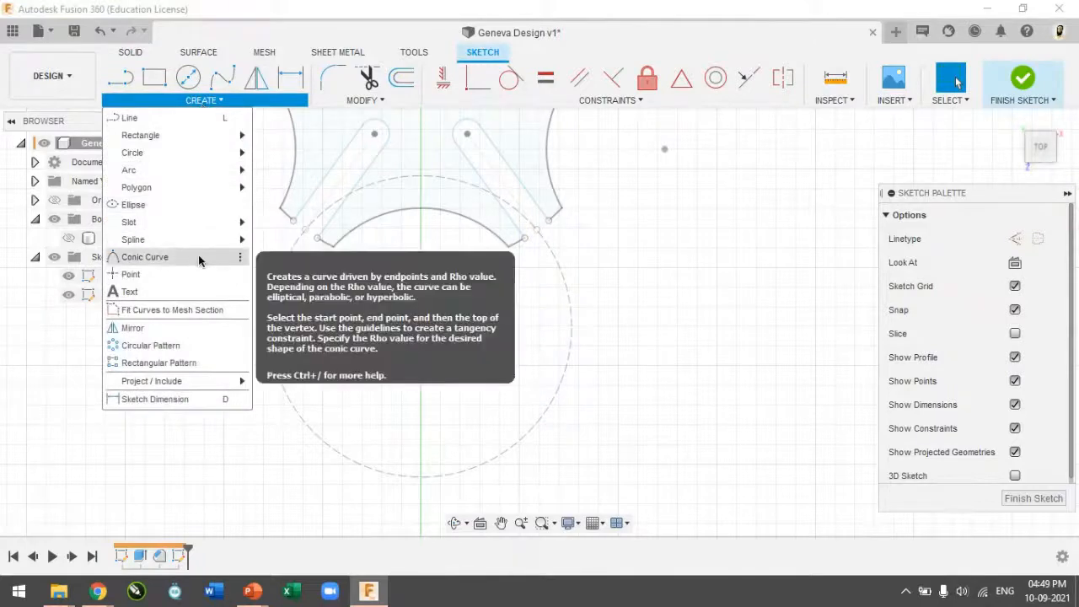
{"action": "mouse_move", "coordinate": [206, 386]}
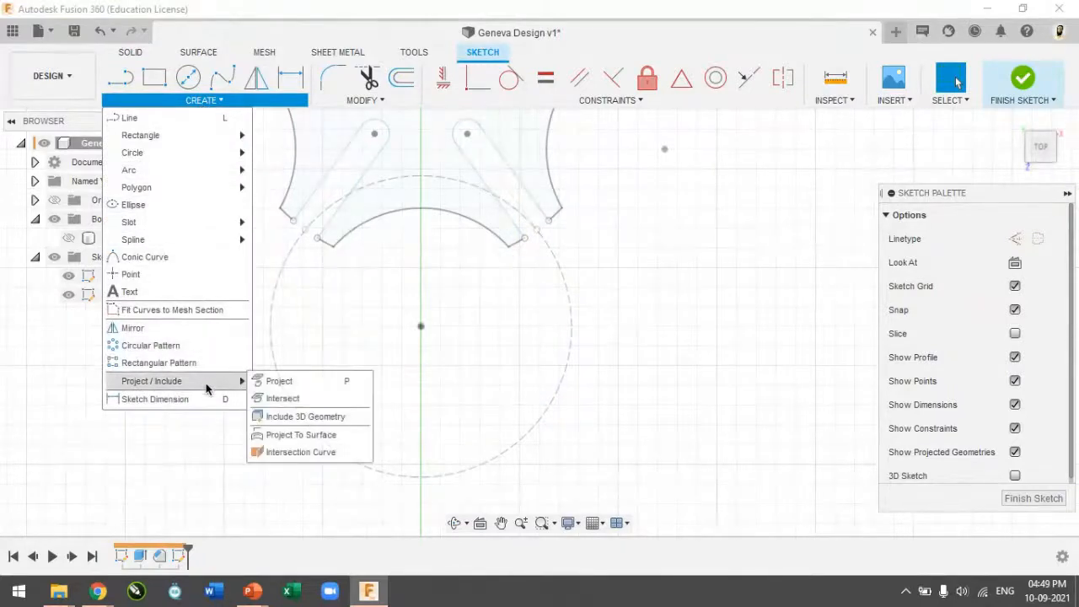
{"action": "left_click", "coordinate": [302, 384]}
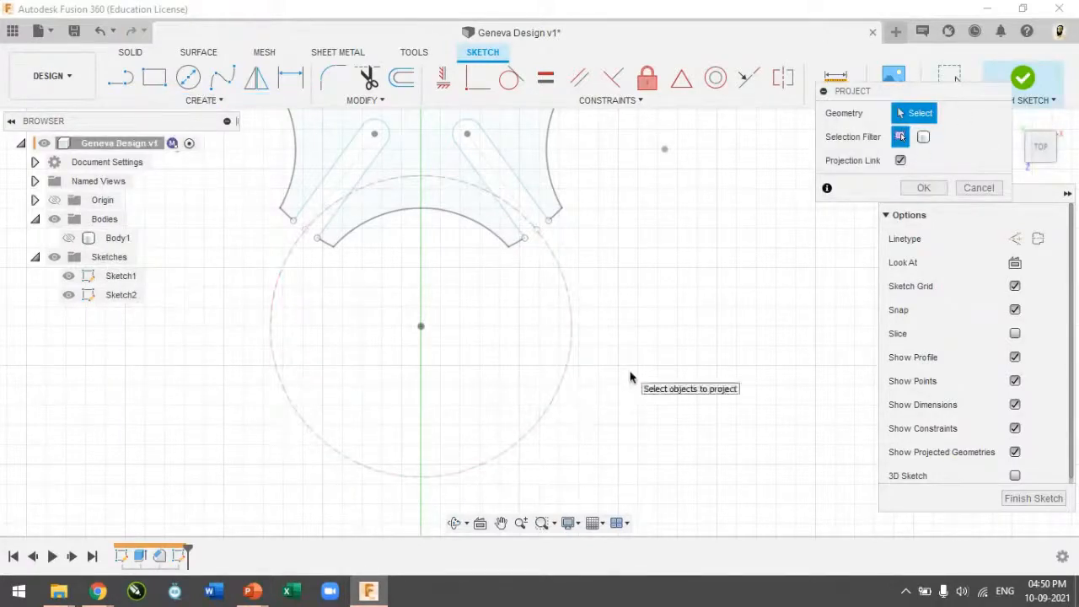
{"action": "left_click", "coordinate": [568, 300]}
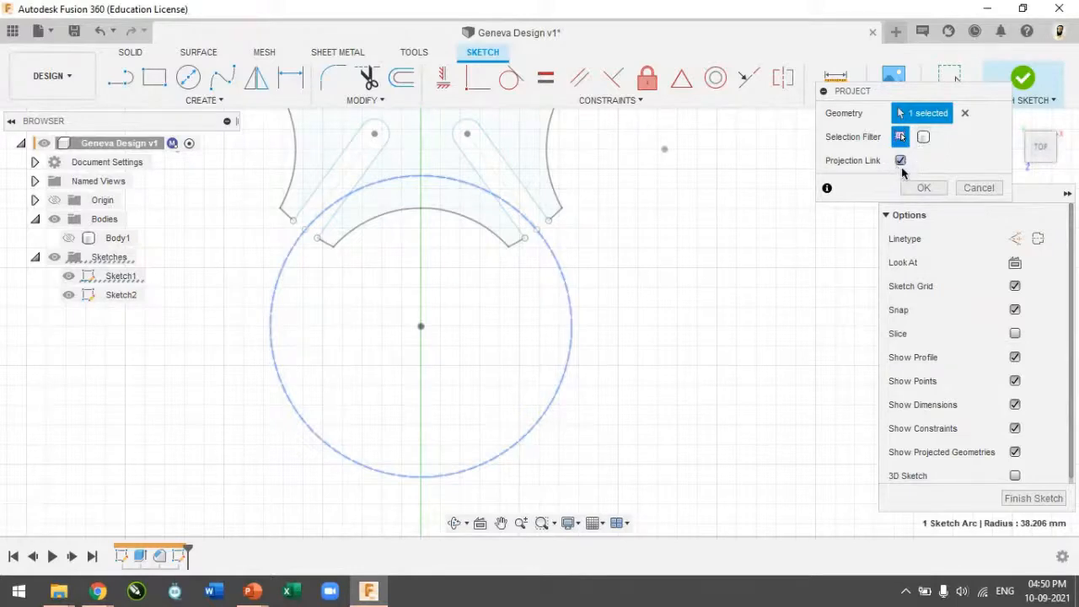
{"action": "left_click", "coordinate": [924, 189]}
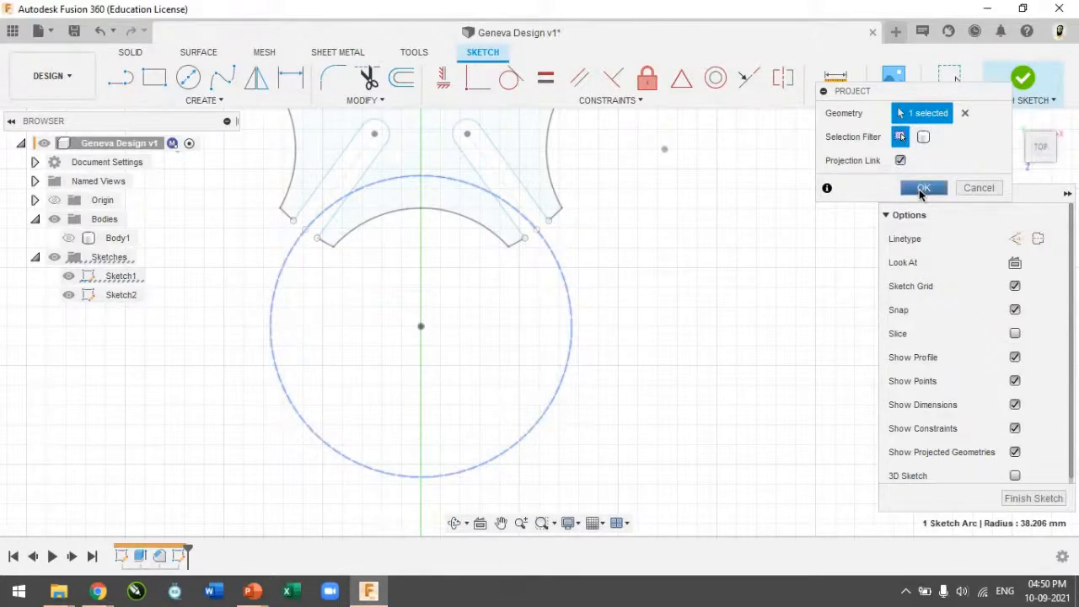
Step: Confirm the circle projection and check the drive wheel's dimensions in the PowerPoint reference drawing
{"action": "left_click", "coordinate": [922, 189]}
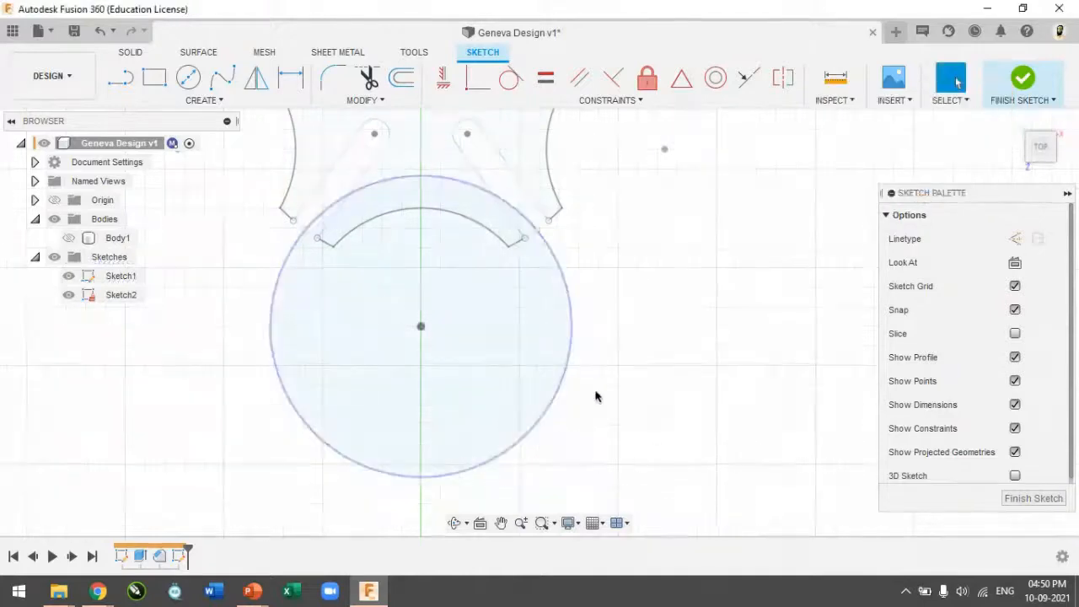
{"action": "scroll", "coordinate": [595, 393], "scroll_direction": "down", "scroll_amount": 2}
{"action": "scroll", "coordinate": [564, 344], "scroll_direction": "up", "scroll_amount": 2}
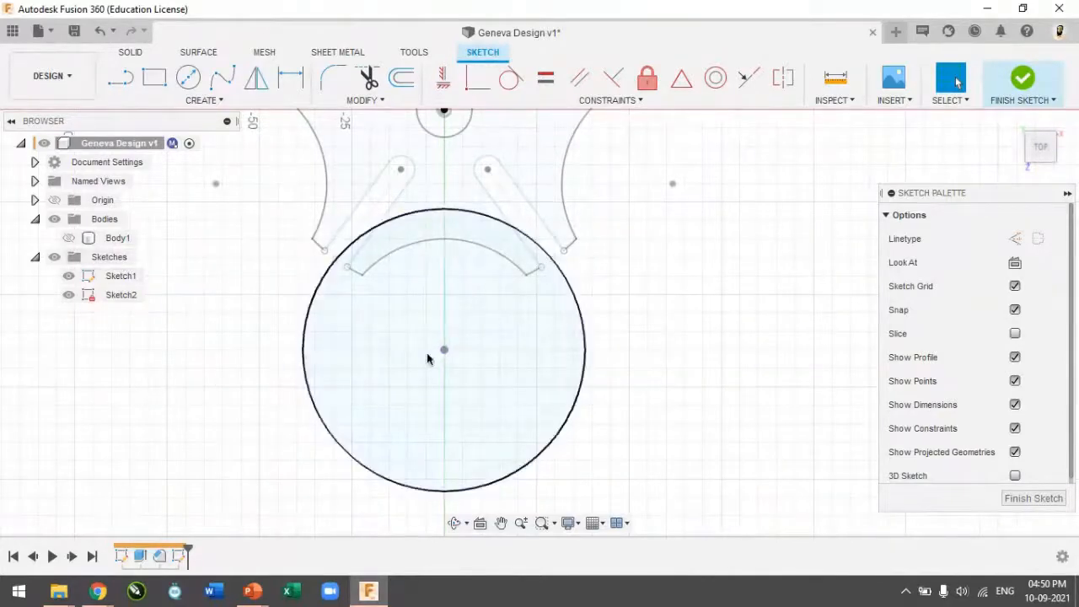
{"action": "mouse_move", "coordinate": [252, 591]}
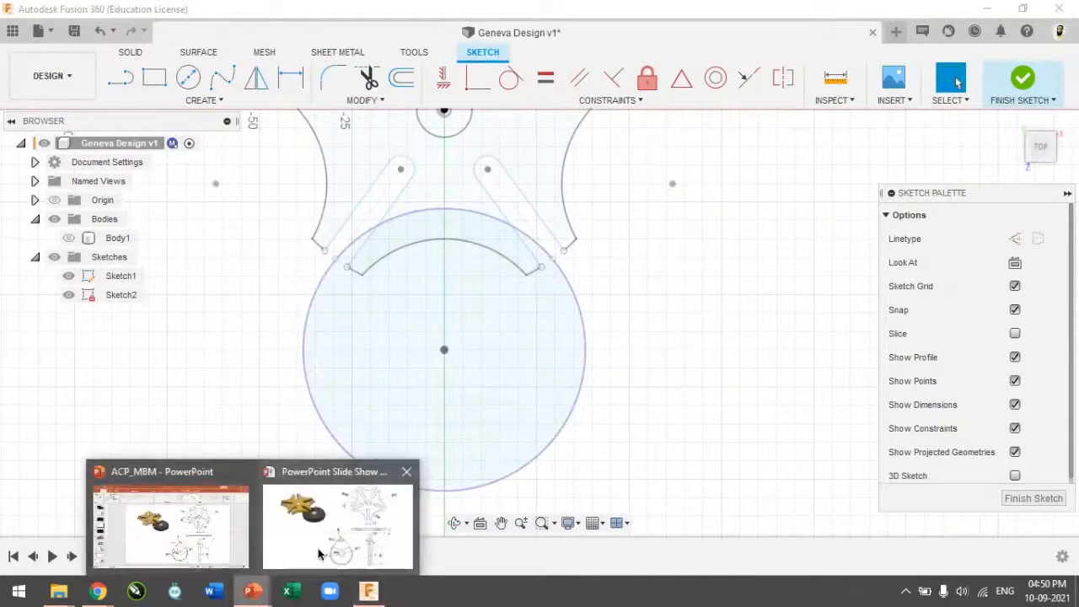
{"action": "left_click", "coordinate": [319, 553]}
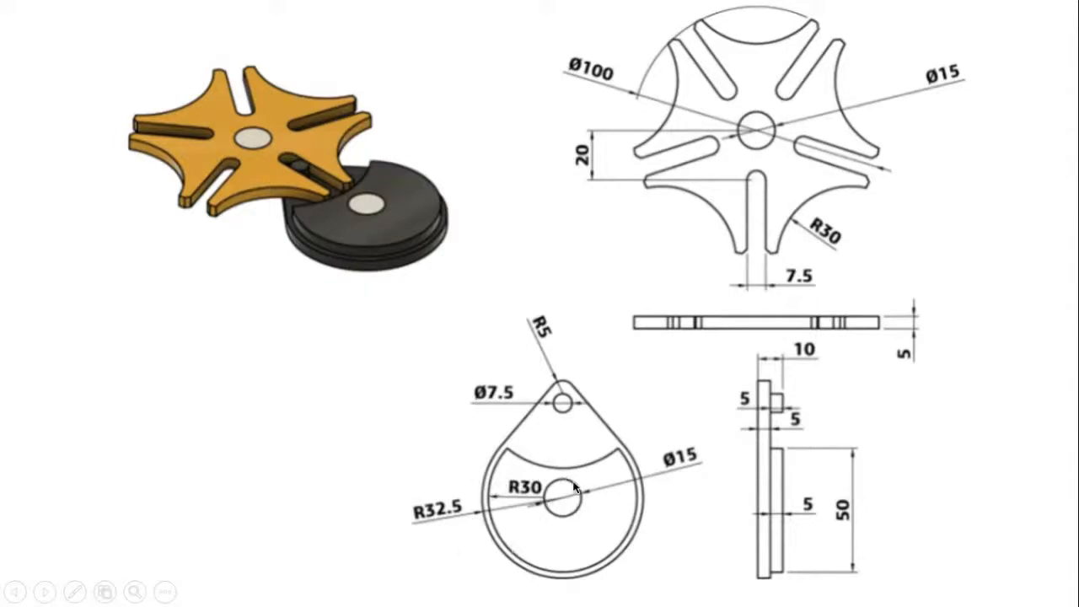
{"action": "key", "text": "alt+Tab"}
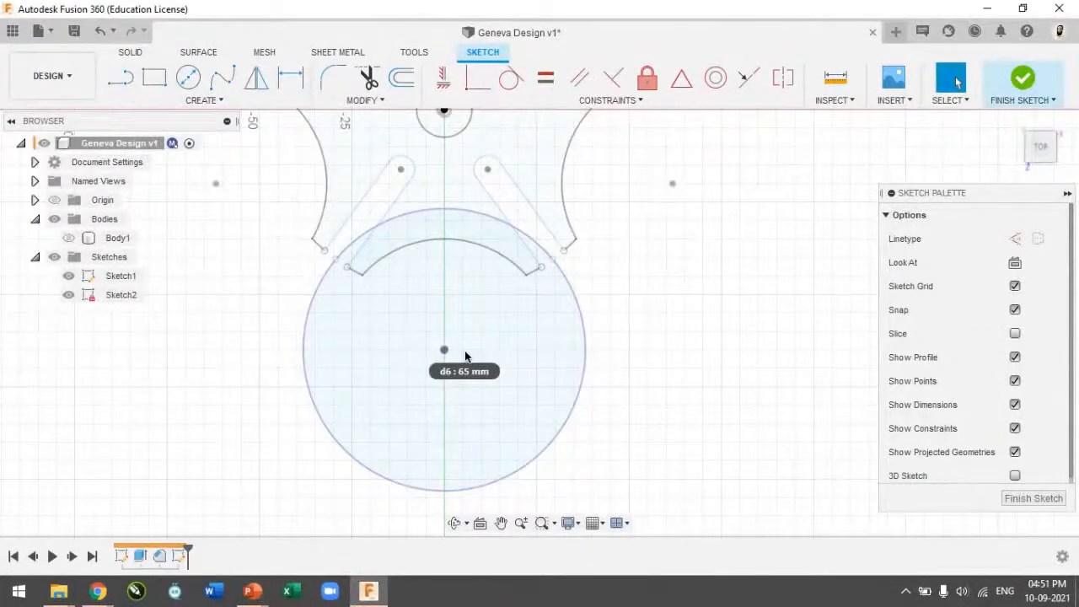
Step: Draw two concentric circles with diameters of 60 mm and 65 mm centred on the projected circle's centre point
{"action": "key", "text": "c"}
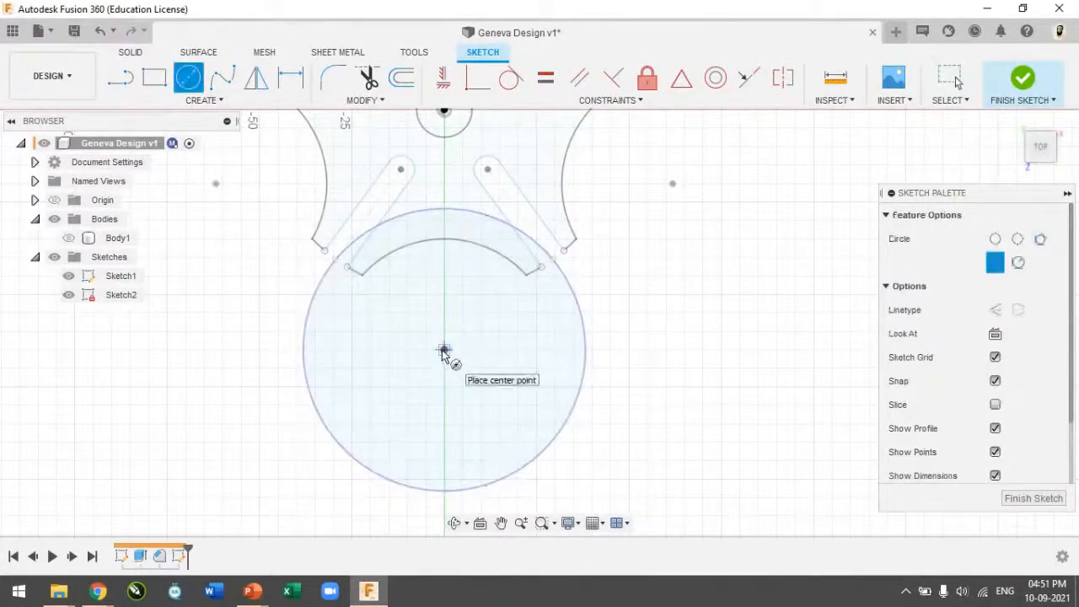
{"action": "left_click", "coordinate": [444, 349]}
{"action": "type", "text": "60"}
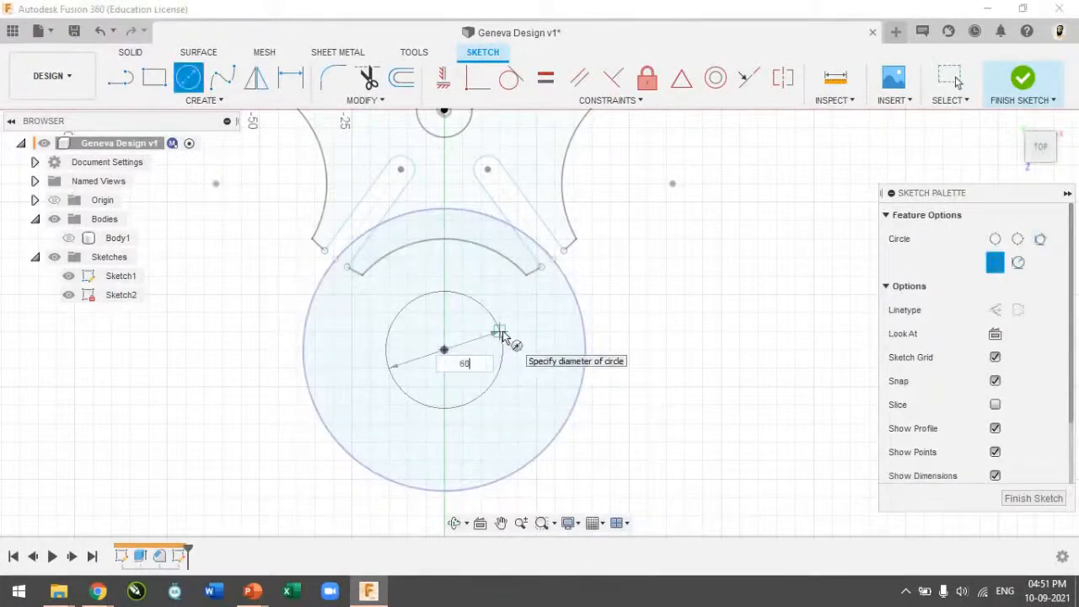
{"action": "key", "text": "Return"}
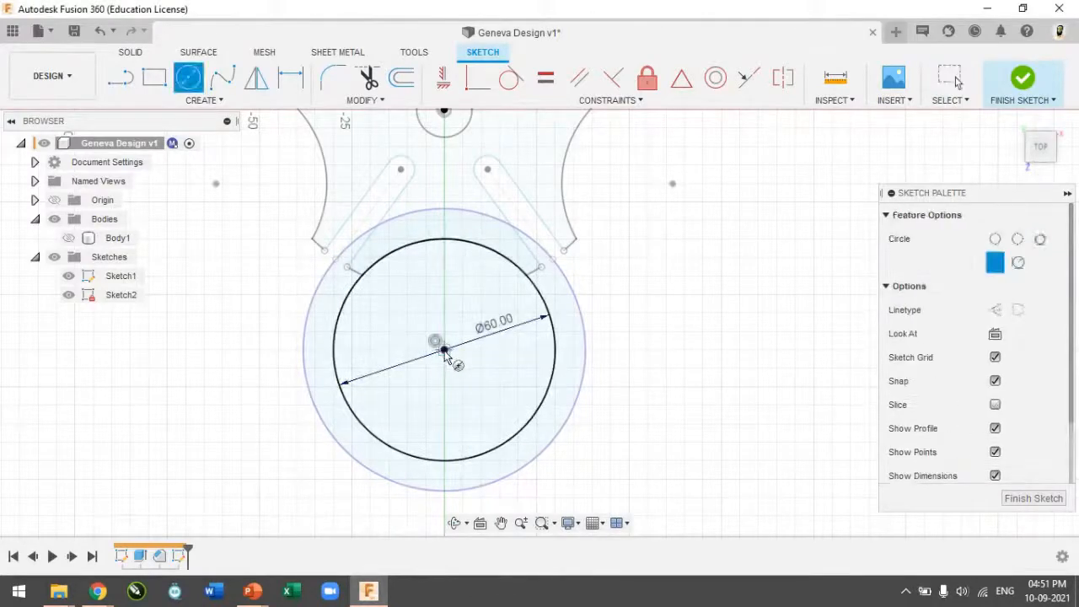
{"action": "left_click", "coordinate": [444, 349]}
{"action": "type", "text": "65"}
{"action": "key", "text": "Return"}
{"action": "key", "text": "Escape"}
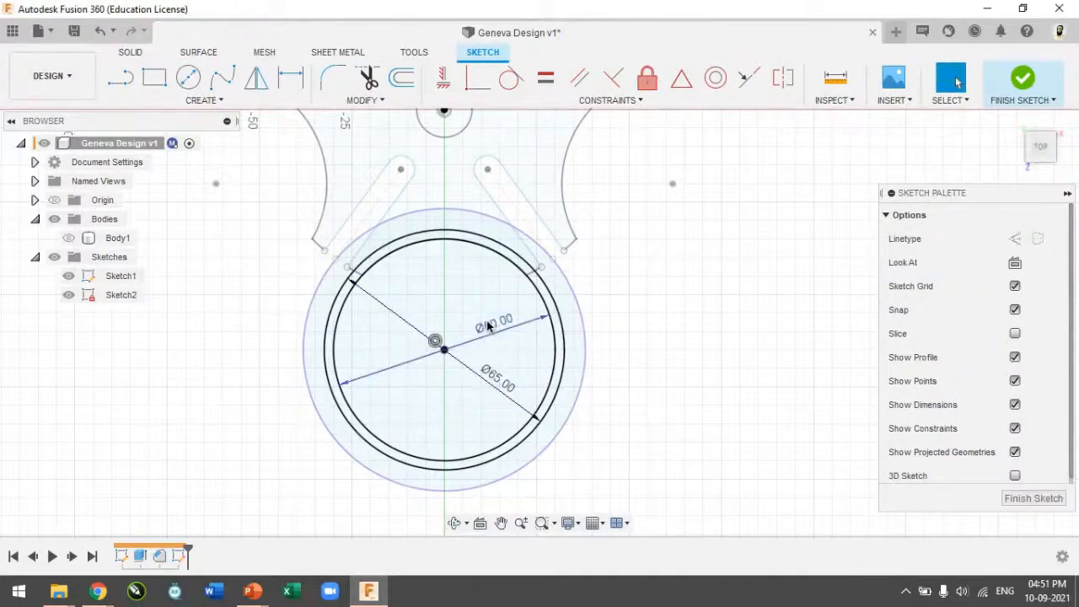
Step: Draw a 7.5 mm diameter circle centred where the projected circle crosses the vertical axis nearest the star wheel
{"action": "scroll", "coordinate": [434, 280], "scroll_direction": "down", "scroll_amount": 2}
{"action": "scroll", "coordinate": [444, 204], "scroll_direction": "up", "scroll_amount": 2}
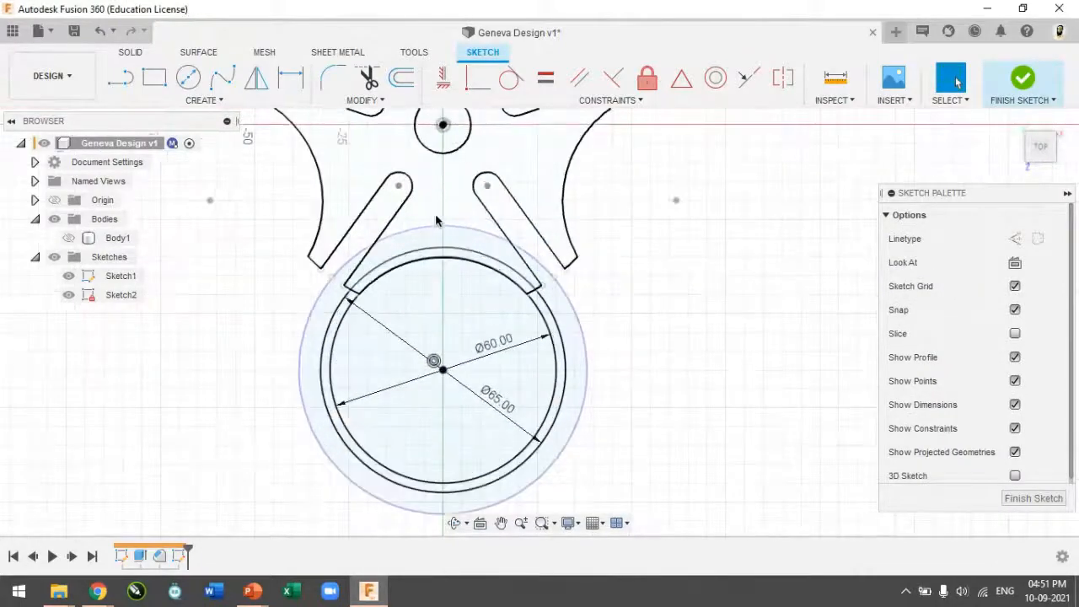
{"action": "scroll", "coordinate": [436, 224], "scroll_direction": "up", "scroll_amount": 4}
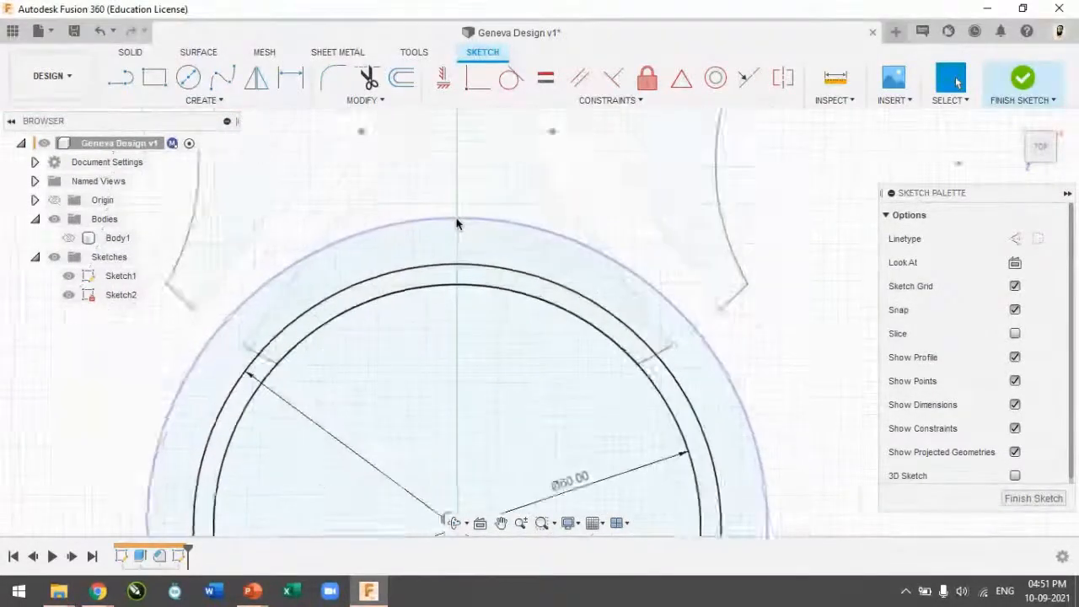
{"action": "scroll", "coordinate": [457, 223], "scroll_direction": "down", "scroll_amount": 1}
{"action": "key", "text": "alt+Tab"}
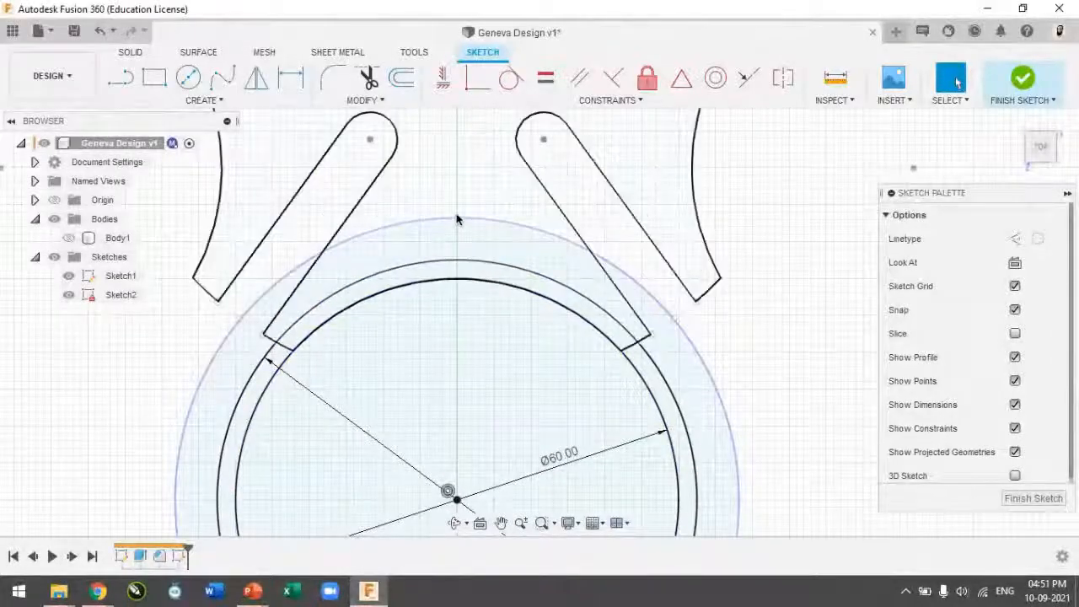
{"action": "left_click", "coordinate": [457, 221]}
{"action": "scroll", "coordinate": [457, 222], "scroll_direction": "up", "scroll_amount": 5}
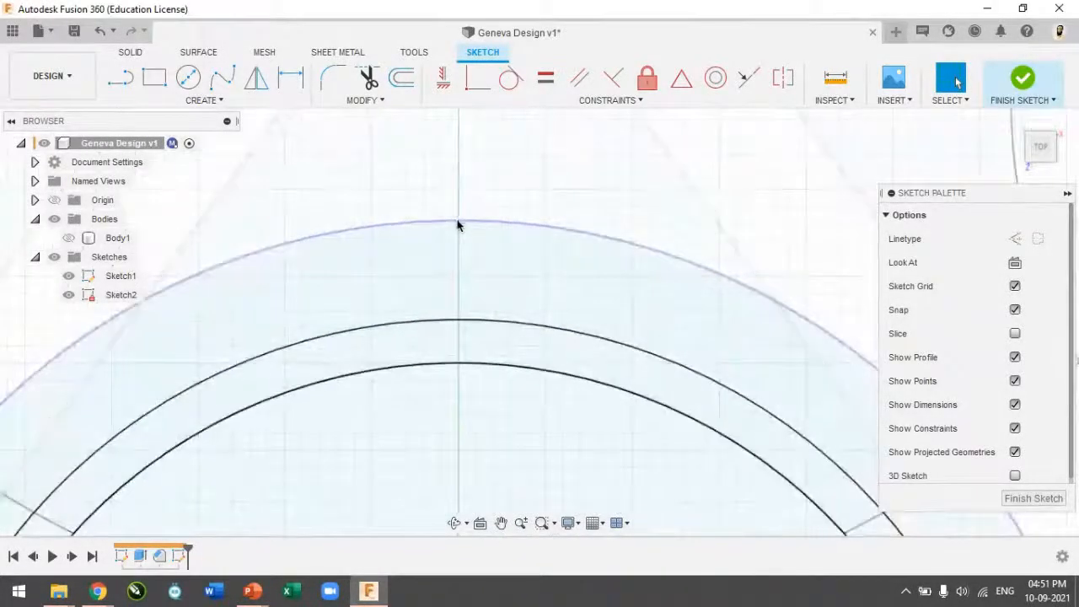
{"action": "key", "text": "c"}
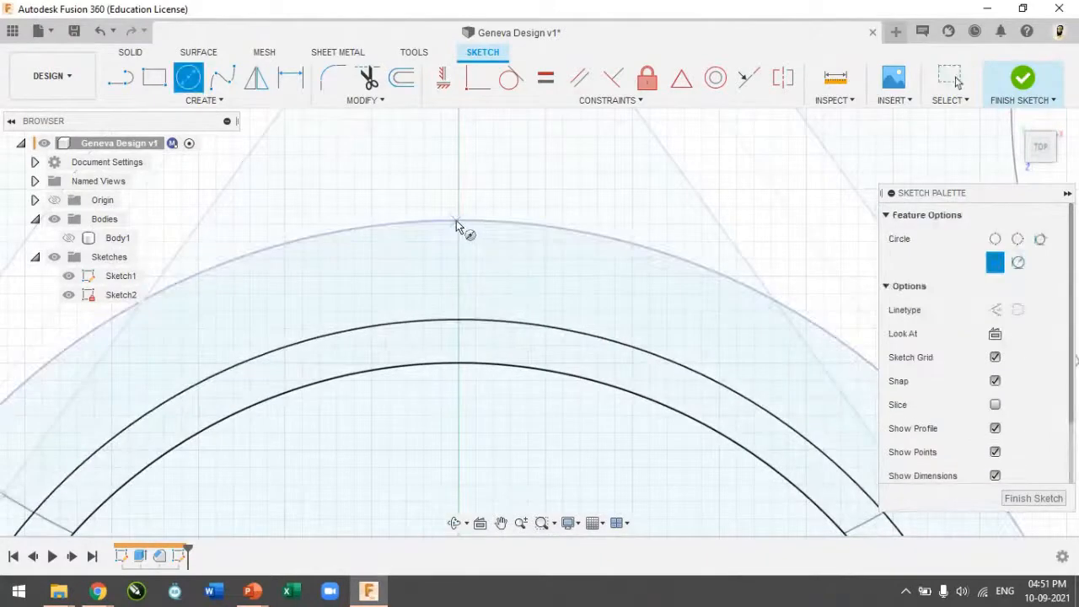
{"action": "left_click", "coordinate": [459, 220]}
{"action": "type", "text": "7.5"}
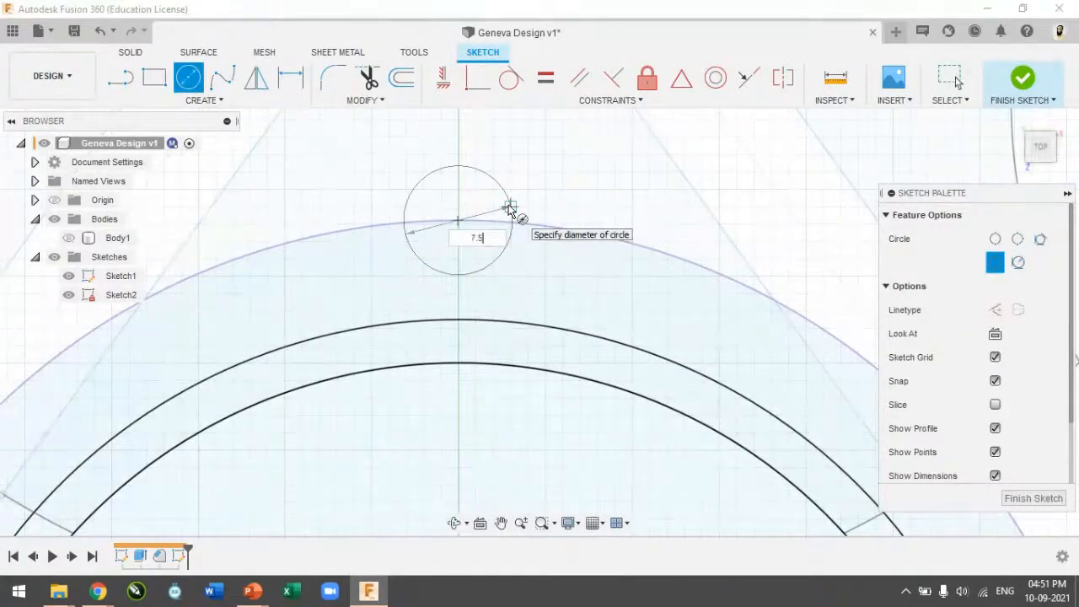
{"action": "key", "text": "Return"}
{"action": "key", "text": "Escape"}
{"action": "scroll", "coordinate": [499, 211], "scroll_direction": "down", "scroll_amount": 5}
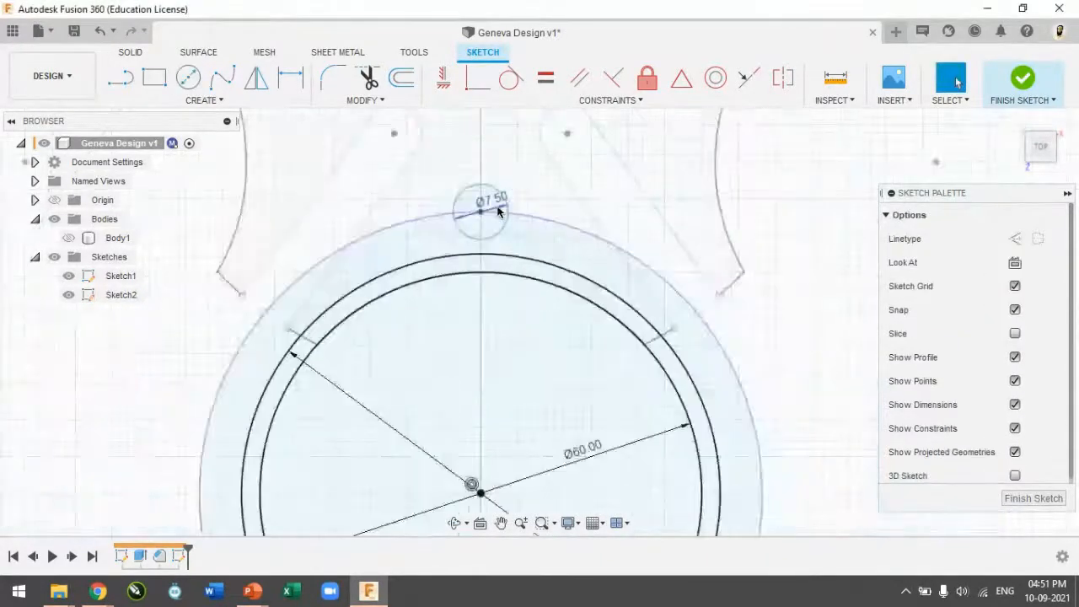
Step: Test the 7.5 mm circle's freedom along the projected circle, and constrain its centre vertically in line with the star wheel's centre
{"action": "mouse_move", "coordinate": [501, 204]}
{"action": "left_mouse_down"}
{"action": "mouse_move", "coordinate": [559, 230]}
{"action": "mouse_move", "coordinate": [649, 302]}
{"action": "mouse_move", "coordinate": [456, 208]}
{"action": "mouse_move", "coordinate": [381, 217]}
{"action": "mouse_move", "coordinate": [540, 211]}
{"action": "left_mouse_up"}
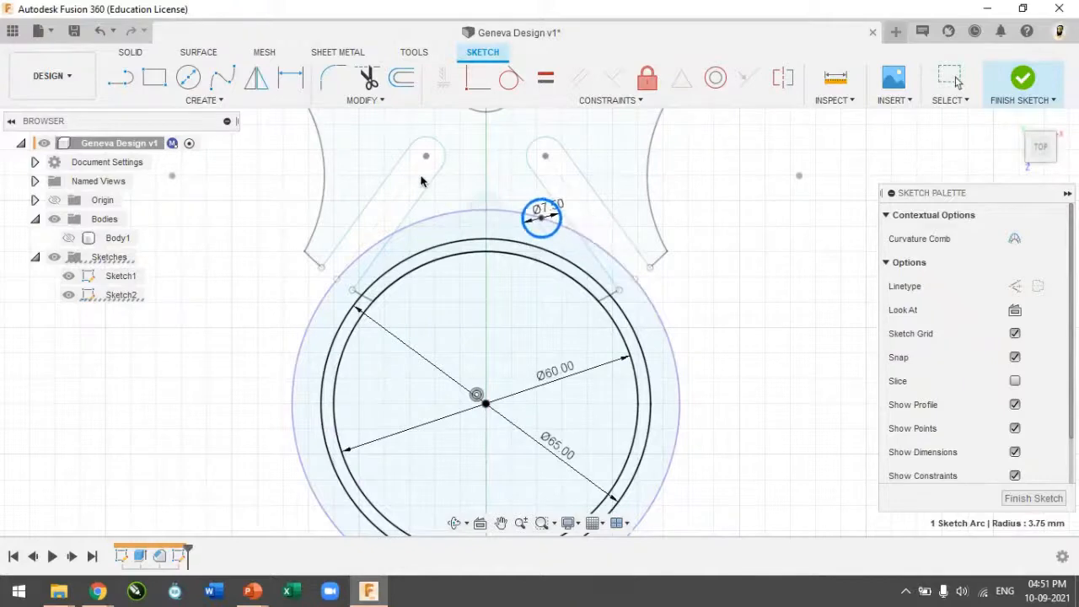
{"action": "scroll", "coordinate": [582, 219], "scroll_direction": "down", "scroll_amount": 4}
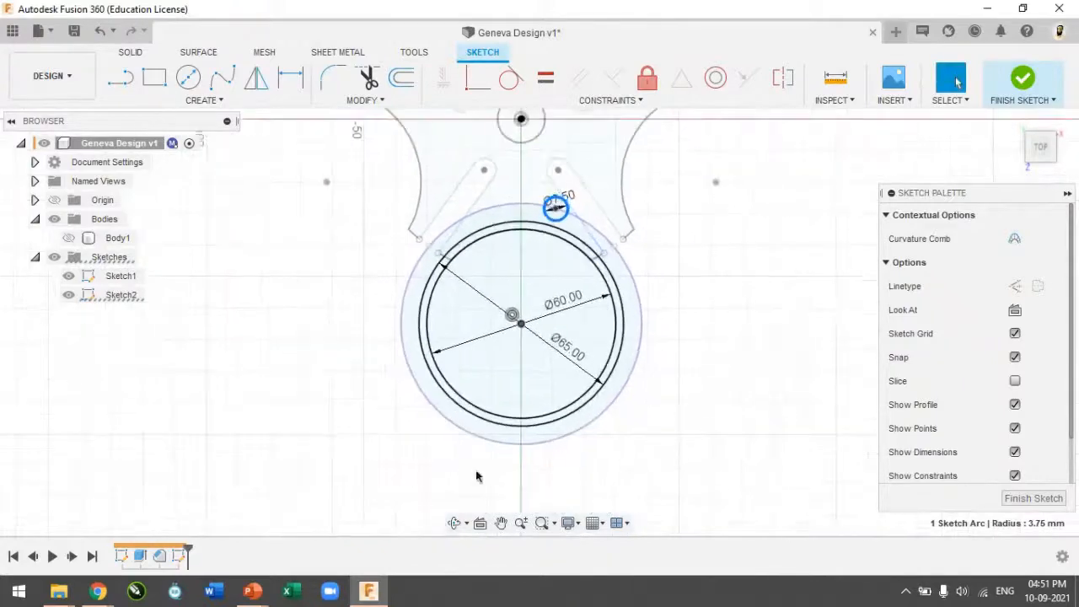
{"action": "left_click", "coordinate": [501, 523]}
{"action": "left_click_drag", "start_coordinate": [773, 191], "coordinate": [691, 376]}
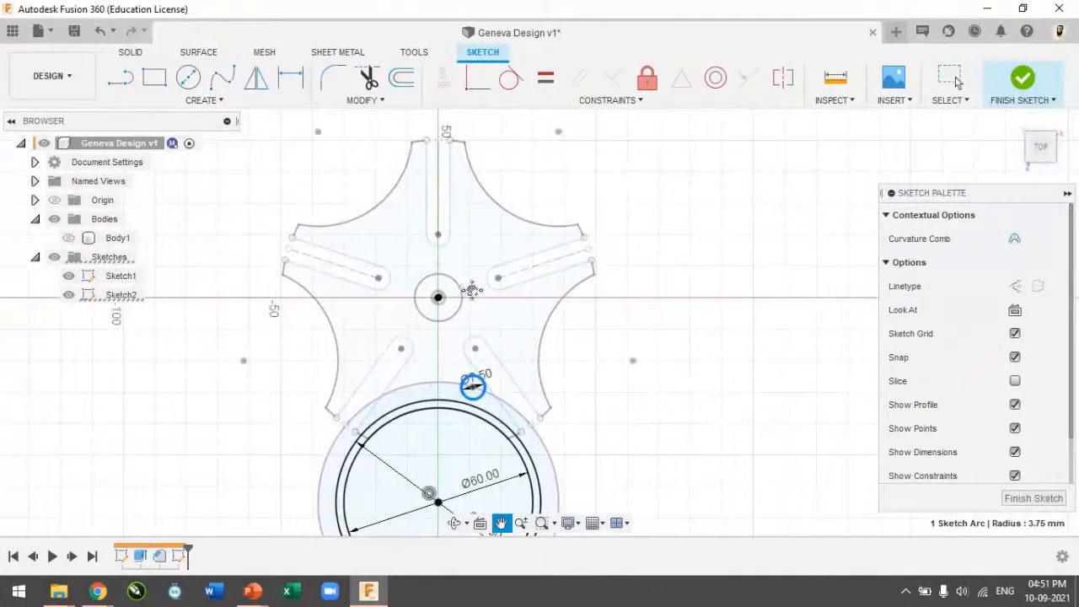
{"action": "key", "text": "Escape"}
{"action": "key", "text": "Escape"}
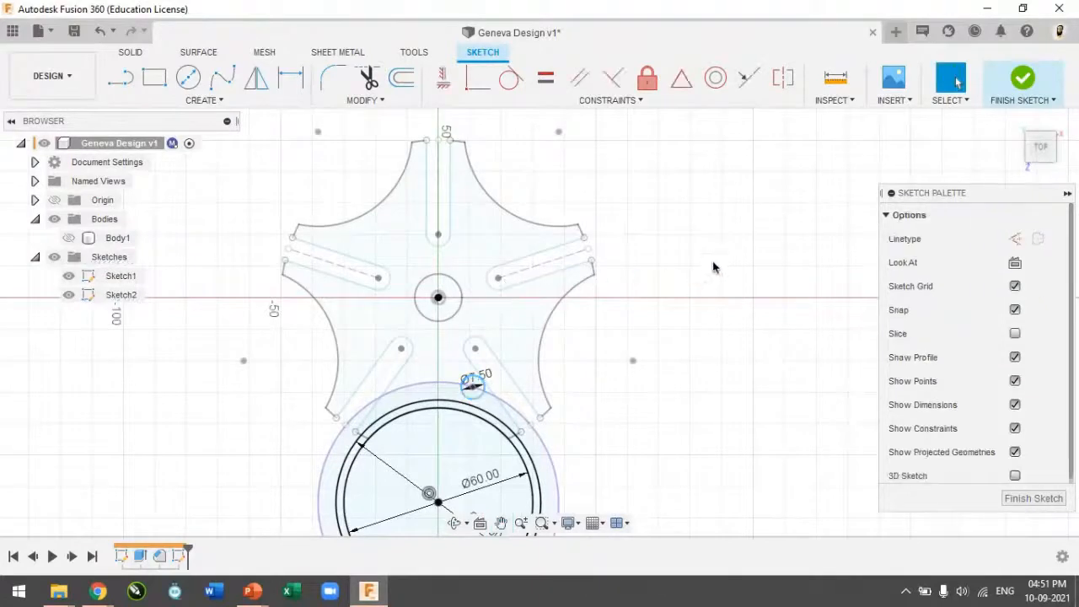
{"action": "left_click", "coordinate": [444, 80]}
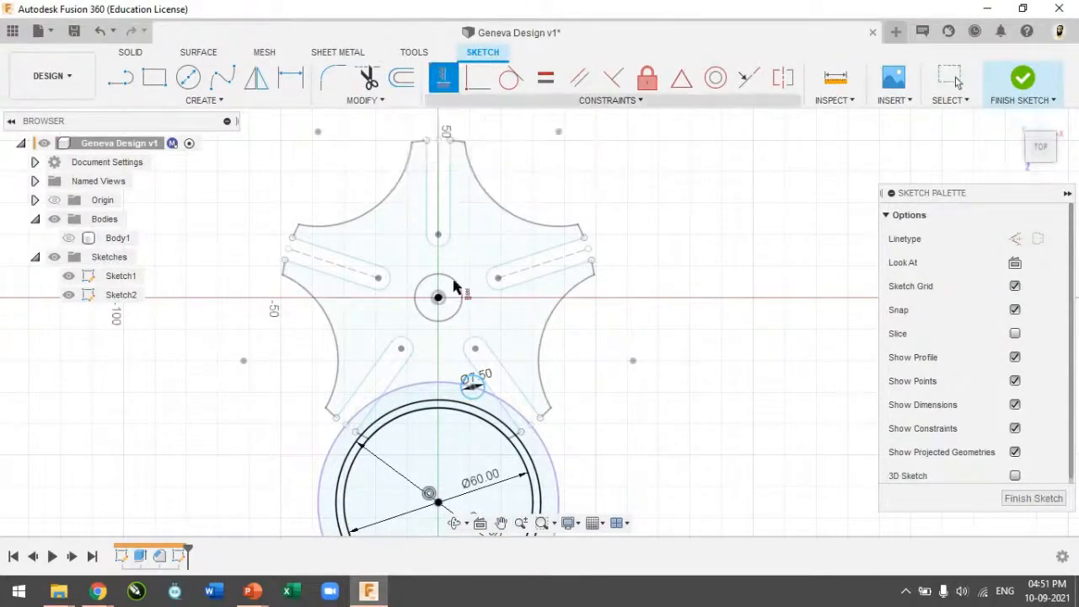
{"action": "scroll", "coordinate": [474, 380], "scroll_direction": "up", "scroll_amount": 5}
{"action": "left_click", "coordinate": [477, 362]}
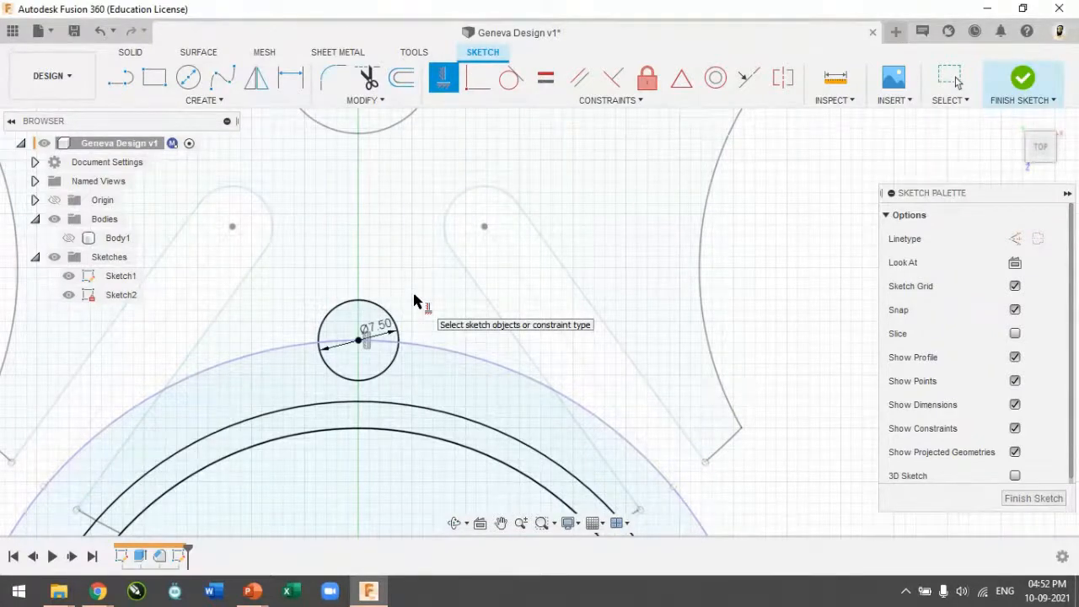
{"action": "key", "text": "Escape"}
Step: Hide the star wheel's sketch Sketch1
{"action": "left_click", "coordinate": [363, 302]}
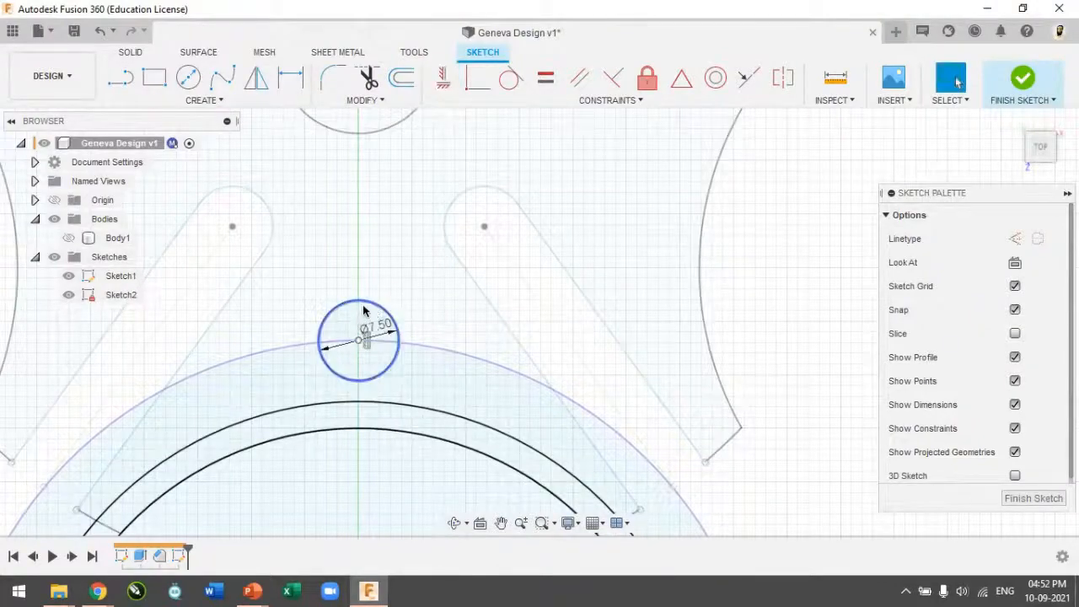
{"action": "left_click", "coordinate": [766, 379]}
{"action": "scroll", "coordinate": [393, 419], "scroll_direction": "down", "scroll_amount": 3}
{"action": "scroll", "coordinate": [394, 419], "scroll_direction": "down", "scroll_amount": 3}
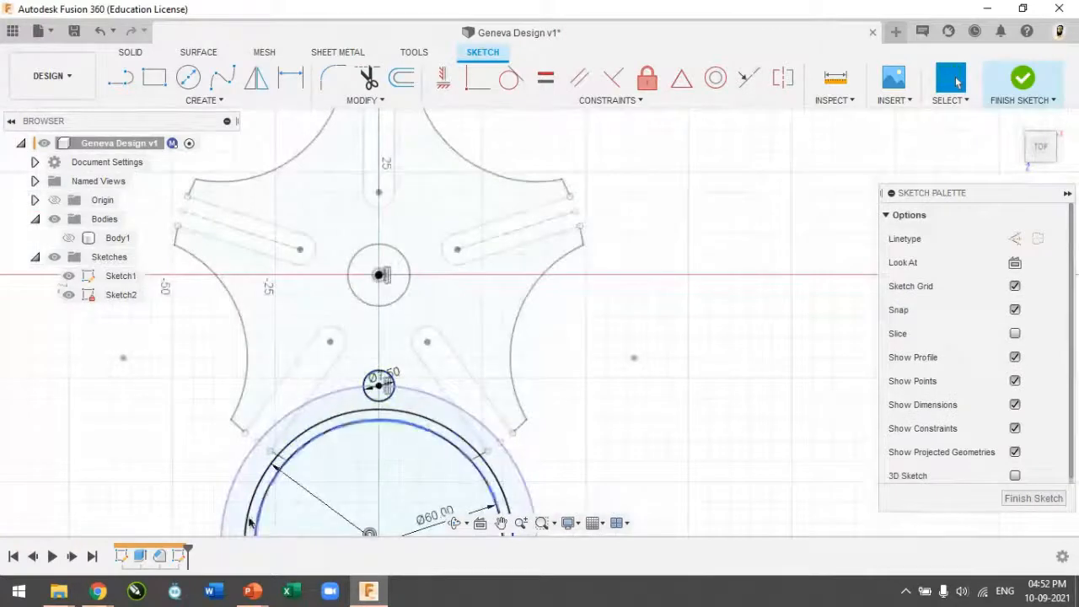
{"action": "scroll", "coordinate": [253, 510], "scroll_direction": "down", "scroll_amount": 2}
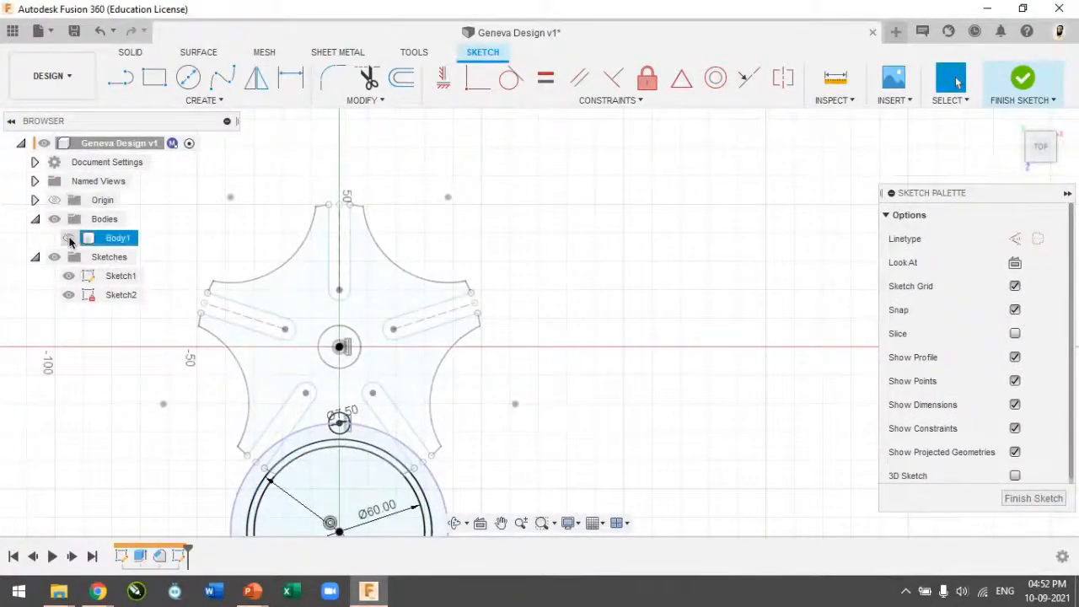
{"action": "left_click", "coordinate": [71, 279]}
{"action": "left_click", "coordinate": [69, 278]}
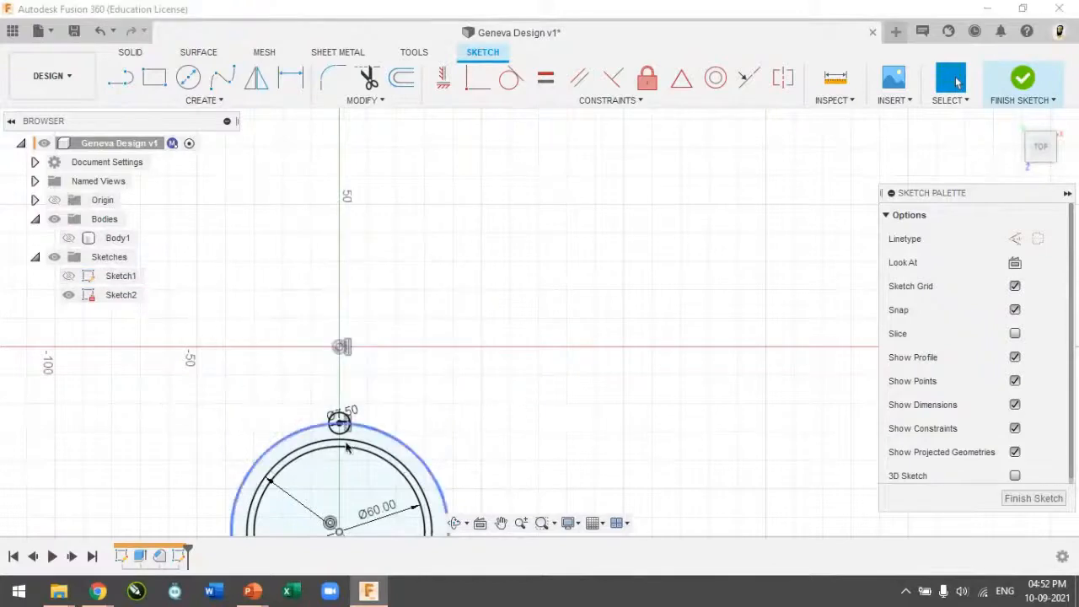
Step: Sketch two slanted lines from a shared apex on the vertical axis above the 7.5 mm circle to both sides of the 65 mm circle
{"action": "scroll", "coordinate": [325, 476], "scroll_direction": "down", "scroll_amount": 2}
{"action": "scroll", "coordinate": [326, 477], "scroll_direction": "up", "scroll_amount": 5}
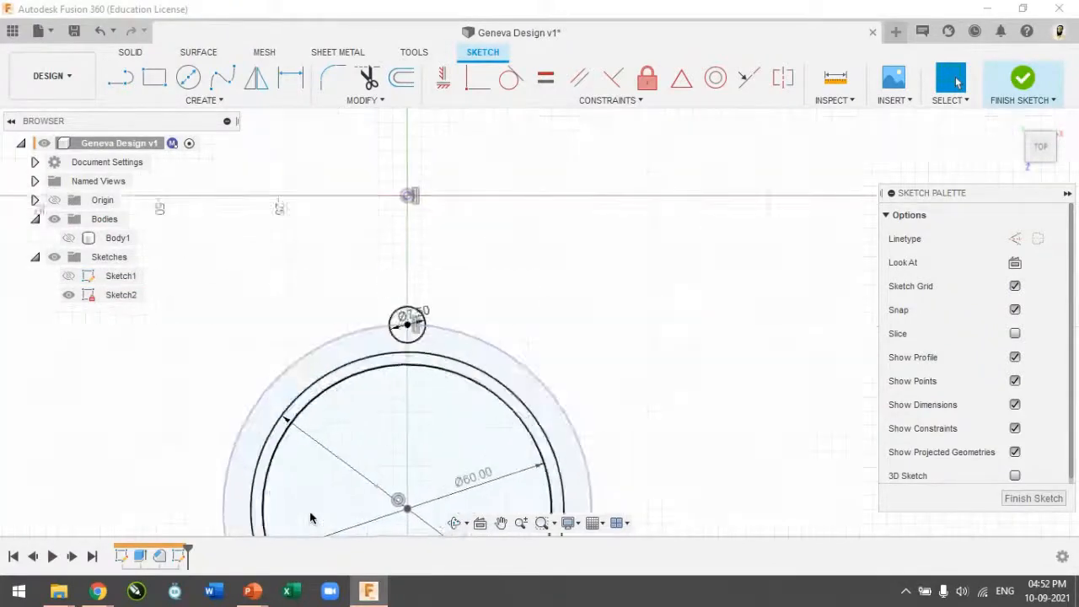
{"action": "key", "text": "l"}
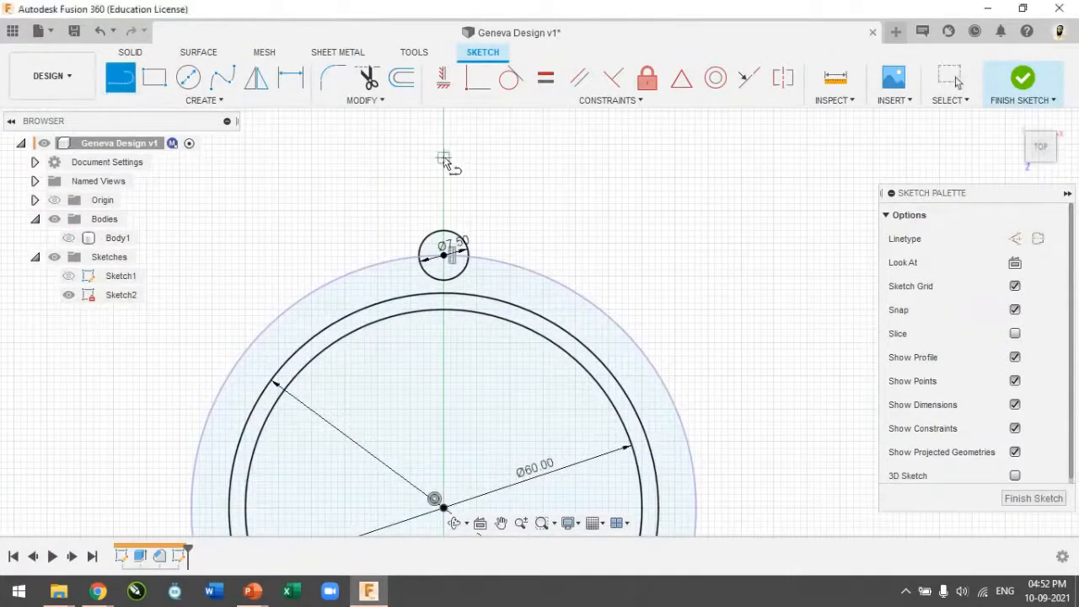
{"action": "scroll", "coordinate": [442, 156], "scroll_direction": "down", "scroll_amount": 4}
{"action": "left_click", "coordinate": [439, 154]}
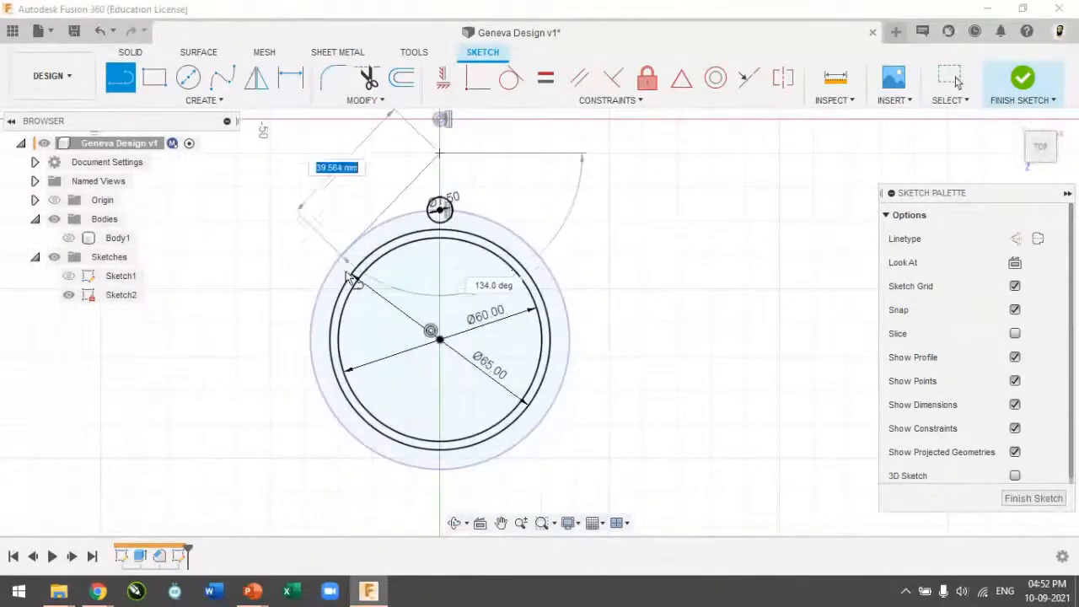
{"action": "left_click", "coordinate": [356, 276]}
{"action": "left_click", "coordinate": [440, 154]}
{"action": "left_click", "coordinate": [541, 294]}
{"action": "key", "text": "Escape"}
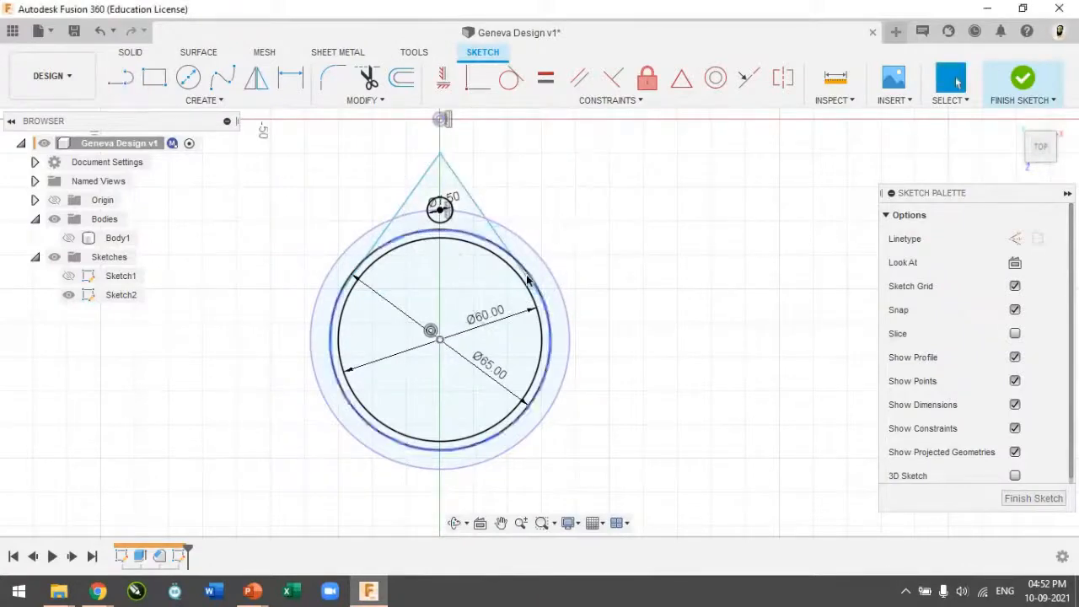
Step: Make the slanted line on the right side of the teardrop tangent to the 65 mm circle
{"action": "scroll", "coordinate": [565, 271], "scroll_direction": "up", "scroll_amount": 5}
{"action": "scroll", "coordinate": [557, 278], "scroll_direction": "down", "scroll_amount": 5}
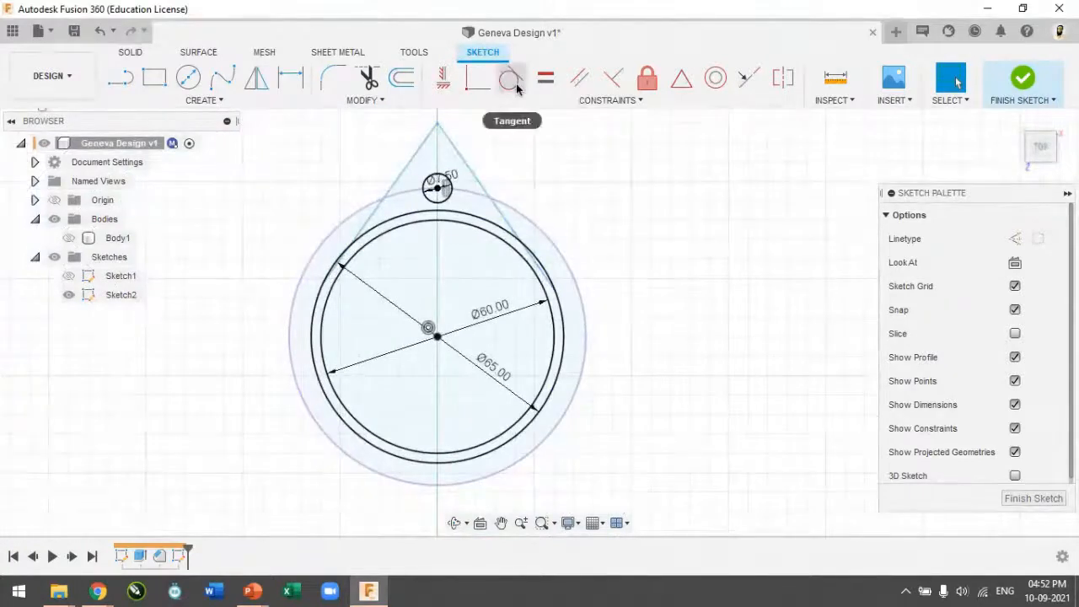
{"action": "left_click", "coordinate": [511, 78]}
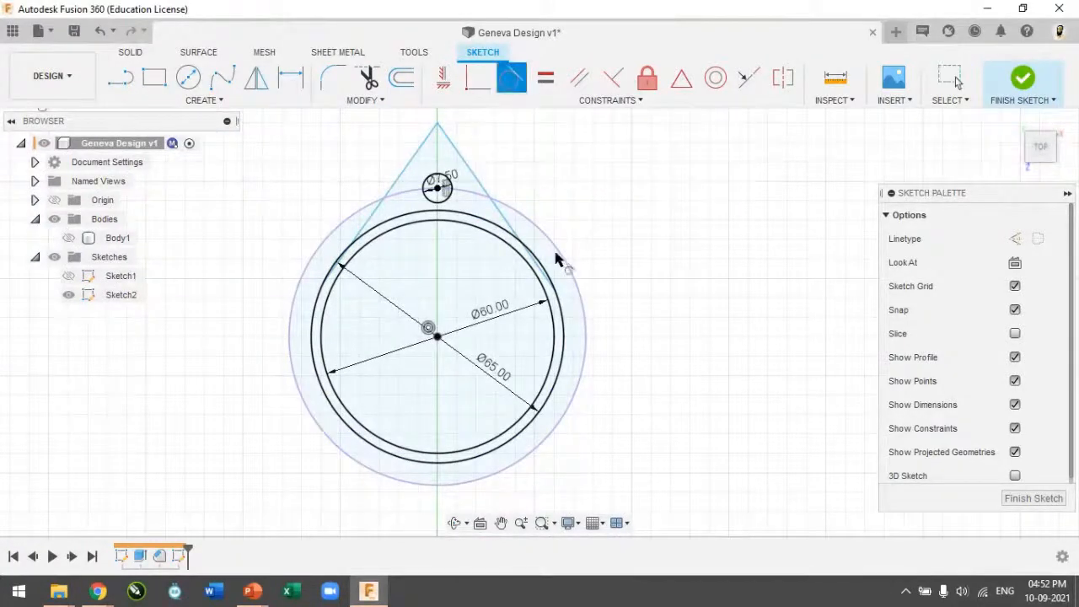
{"action": "scroll", "coordinate": [565, 338], "scroll_direction": "up", "scroll_amount": 3}
{"action": "left_click", "coordinate": [557, 314]}
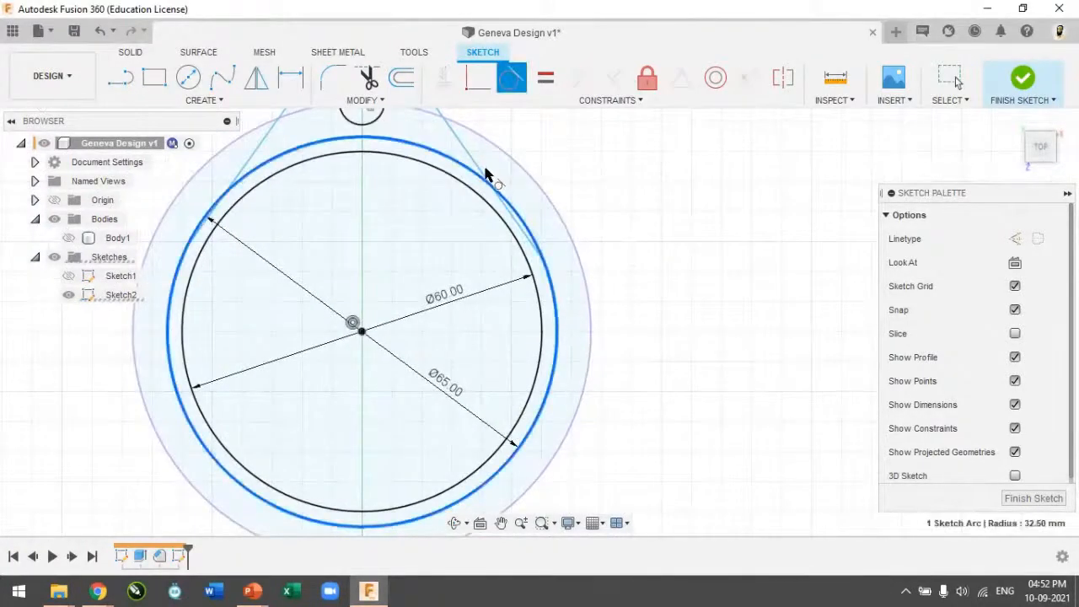
{"action": "left_click", "coordinate": [495, 194]}
{"action": "scroll", "coordinate": [541, 278], "scroll_direction": "down", "scroll_amount": 4}
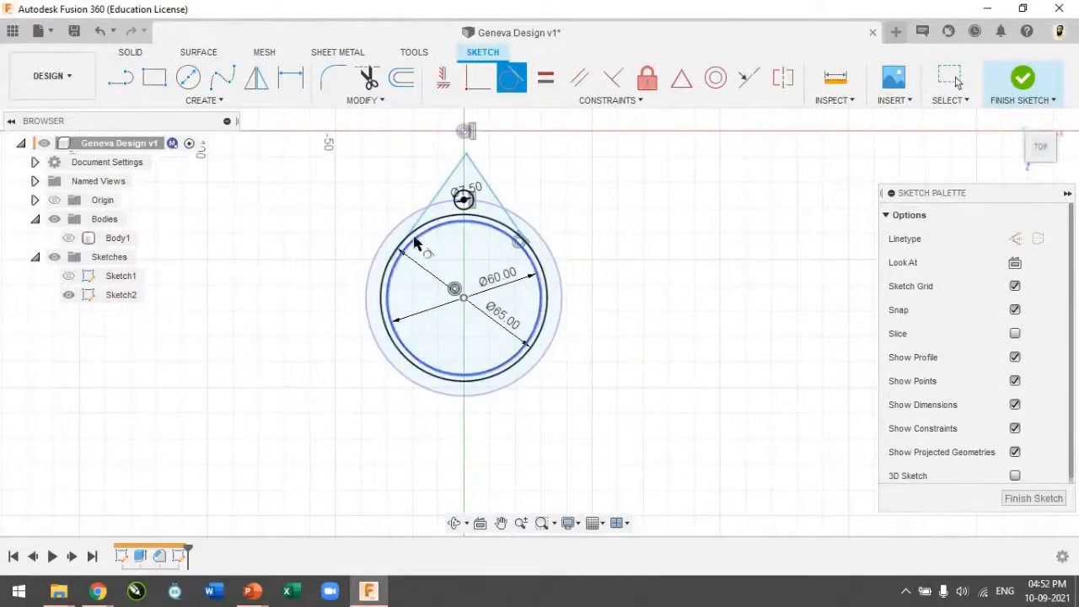
Step: Make the slanted line on the left side of the teardrop tangent to the 65 mm circle
{"action": "scroll", "coordinate": [383, 241], "scroll_direction": "up", "scroll_amount": 5}
{"action": "left_click", "coordinate": [388, 268]}
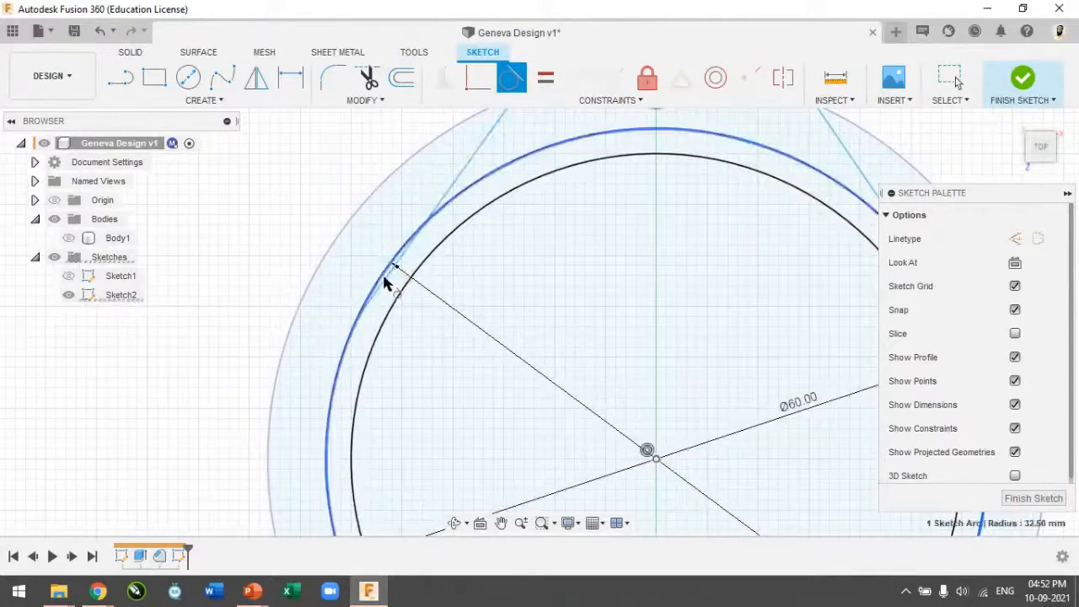
{"action": "left_click", "coordinate": [355, 317]}
{"action": "scroll", "coordinate": [362, 287], "scroll_direction": "down", "scroll_amount": 5}
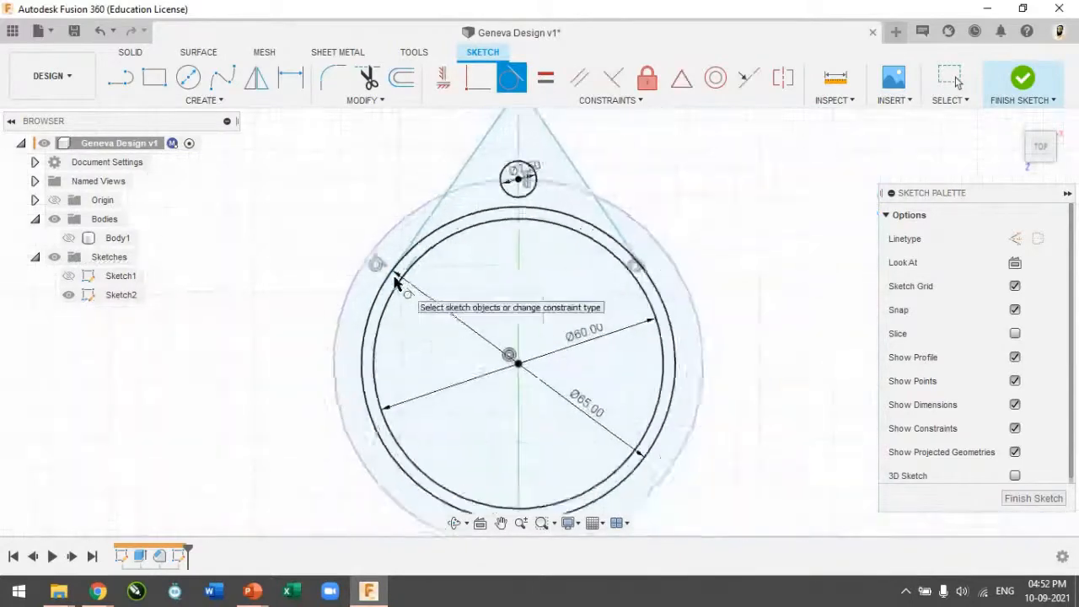
{"action": "scroll", "coordinate": [452, 194], "scroll_direction": "up", "scroll_amount": 5}
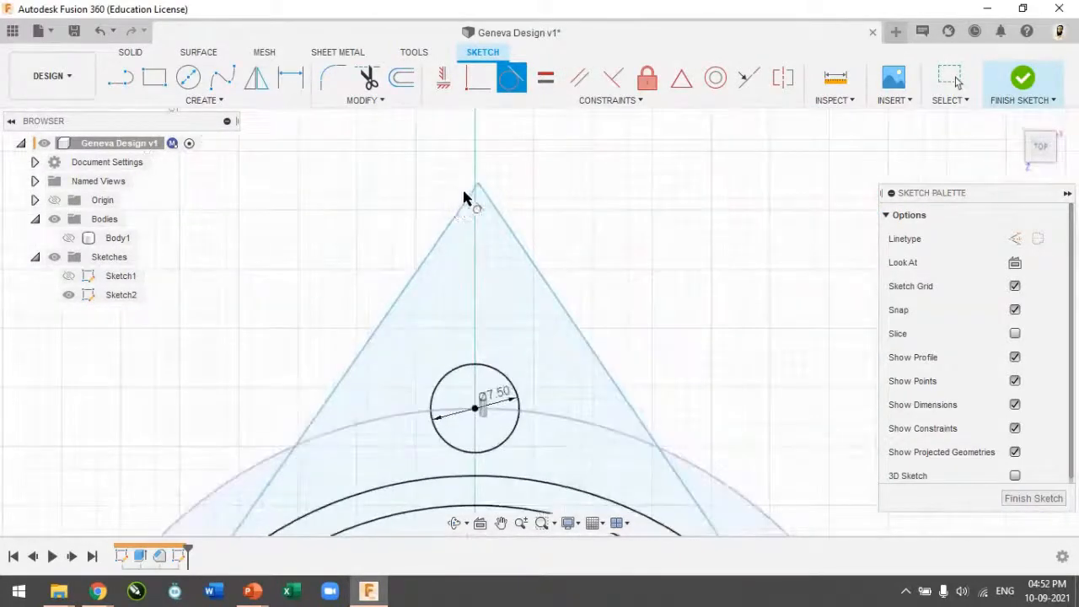
{"action": "key", "text": "Escape"}
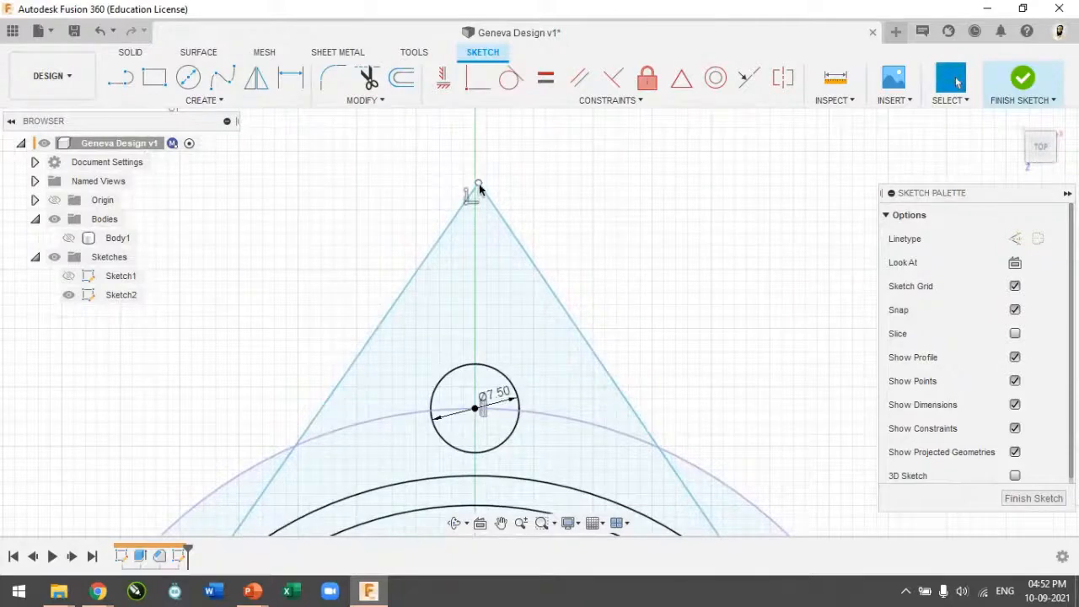
Step: Pull the teardrop's apex off the axis to test its freedom, and constrain it vertically in line with the star wheel's centre
{"action": "left_click_drag", "start_coordinate": [480, 187], "coordinate": [516, 195]}
{"action": "scroll", "coordinate": [542, 207], "scroll_direction": "down", "scroll_amount": 5}
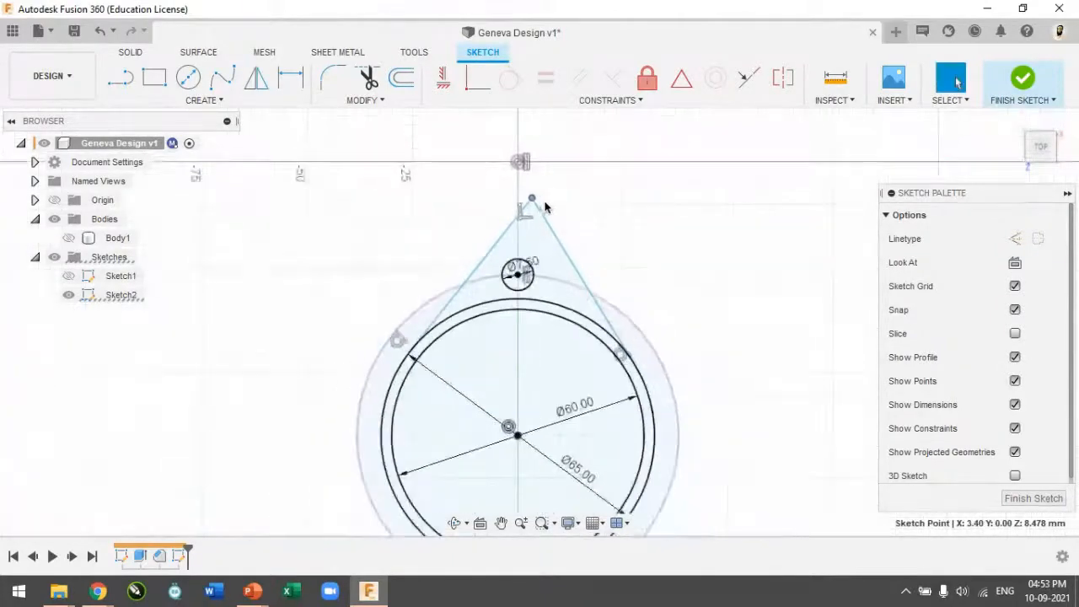
{"action": "scroll", "coordinate": [557, 204], "scroll_direction": "up", "scroll_amount": 5}
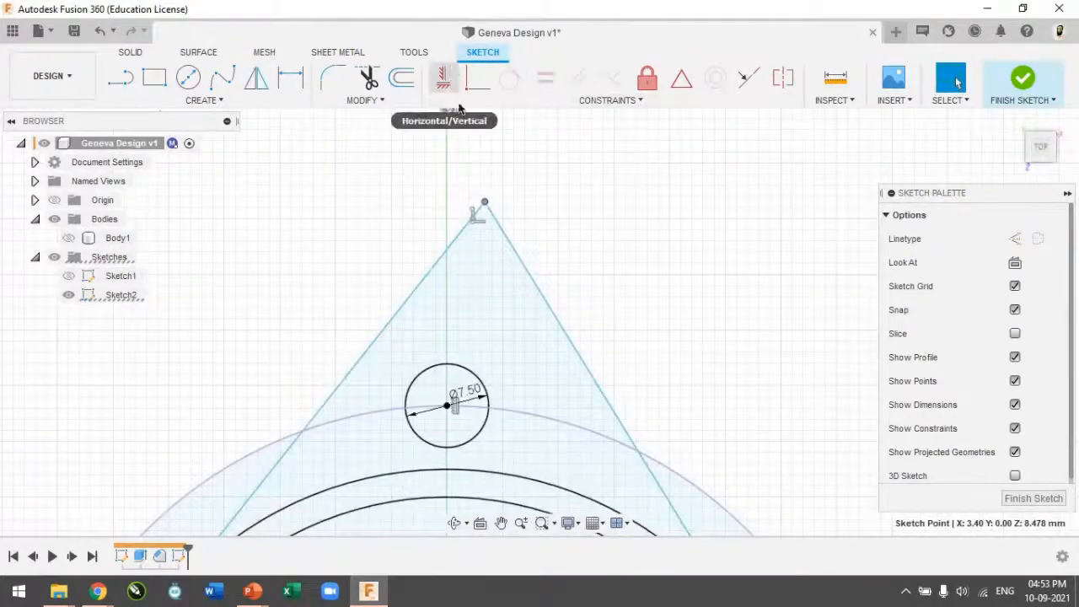
{"action": "scroll", "coordinate": [516, 196], "scroll_direction": "down", "scroll_amount": 1}
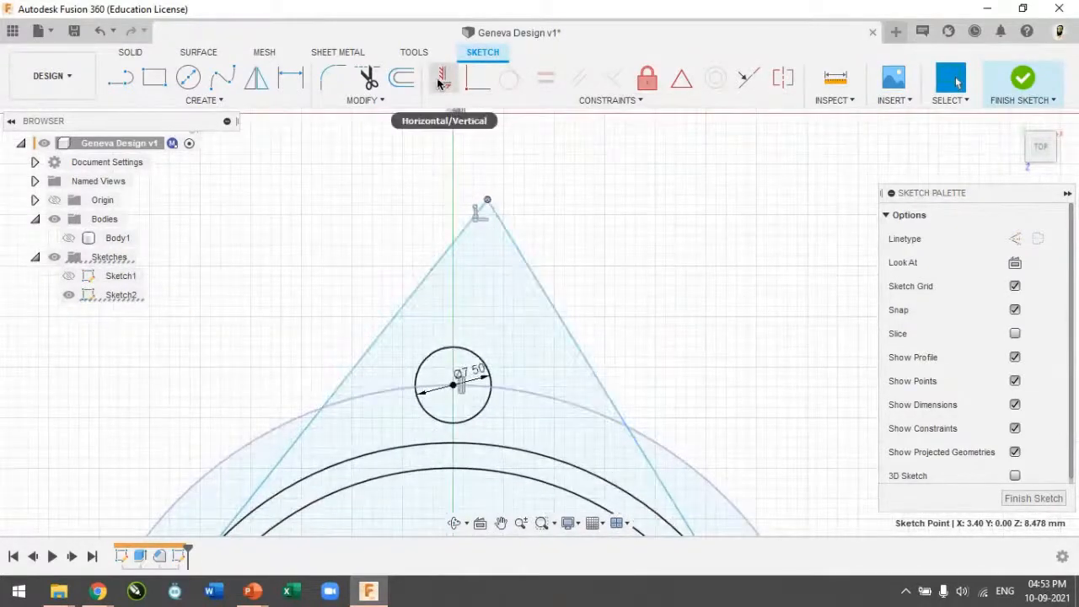
{"action": "left_click", "coordinate": [442, 80]}
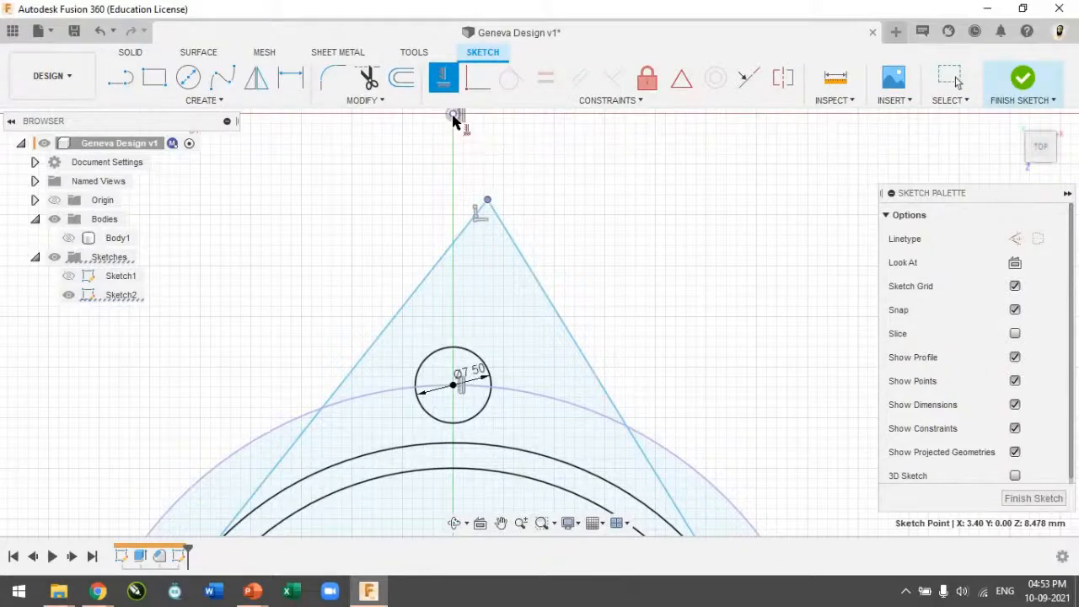
{"action": "left_click", "coordinate": [454, 115]}
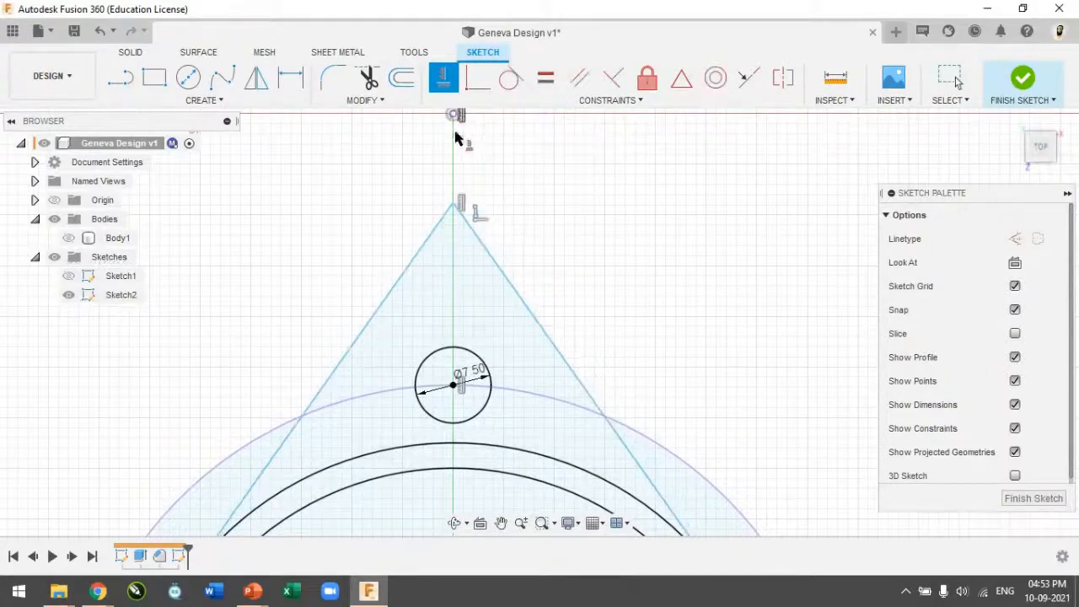
{"action": "scroll", "coordinate": [472, 232], "scroll_direction": "down", "scroll_amount": 5}
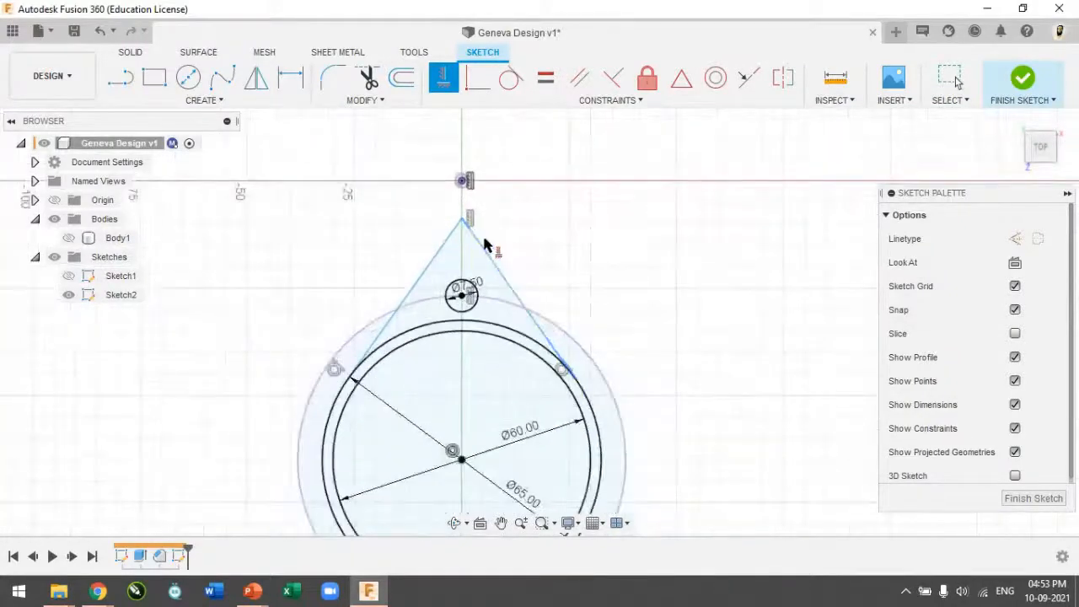
{"action": "scroll", "coordinate": [513, 309], "scroll_direction": "up", "scroll_amount": 2}
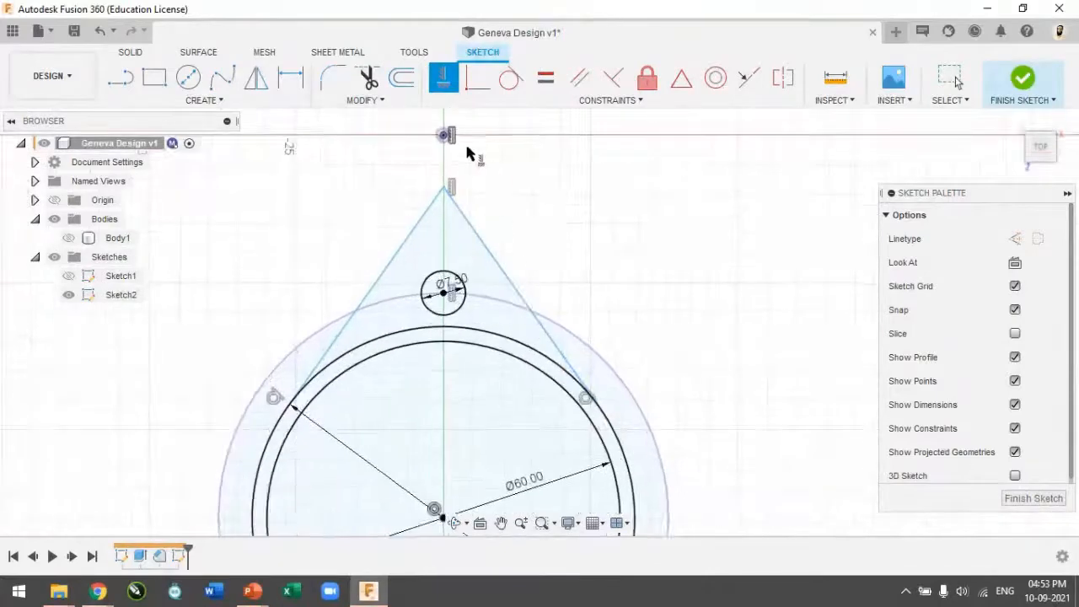
{"action": "key", "text": "Escape"}
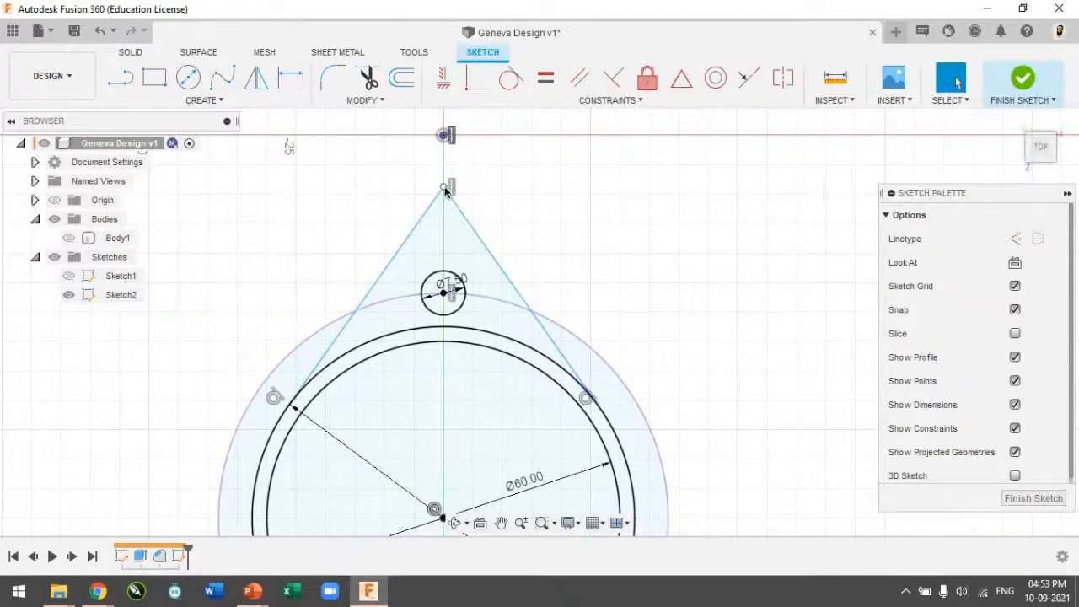
Step: Dimension the vertical distance from the star wheel's centre to the teardrop's apex as 15 mm
{"action": "left_click", "coordinate": [293, 81]}
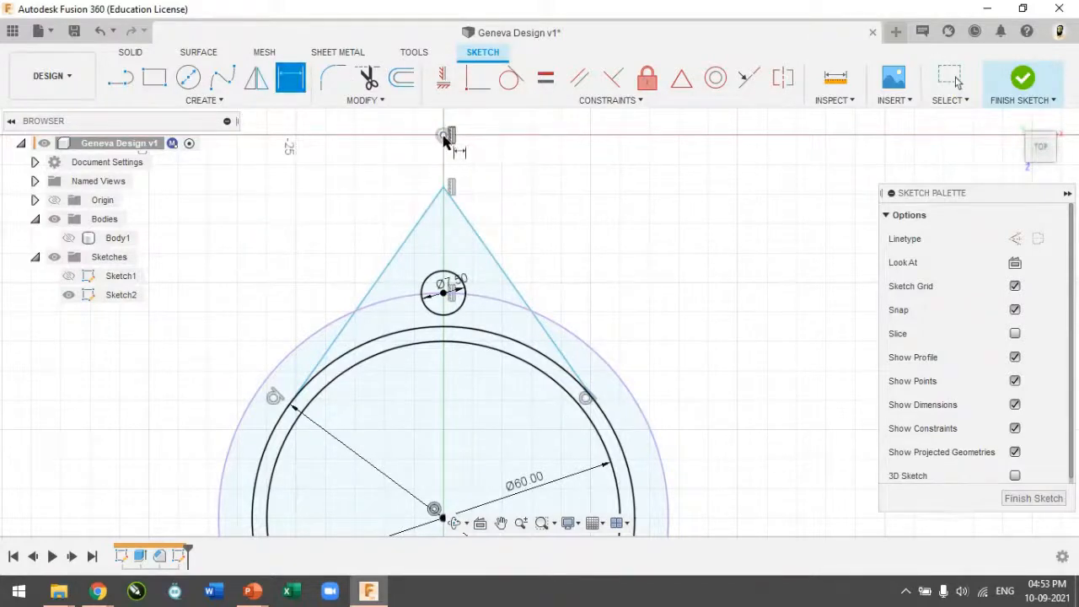
{"action": "left_click", "coordinate": [444, 135]}
{"action": "left_click", "coordinate": [444, 187]}
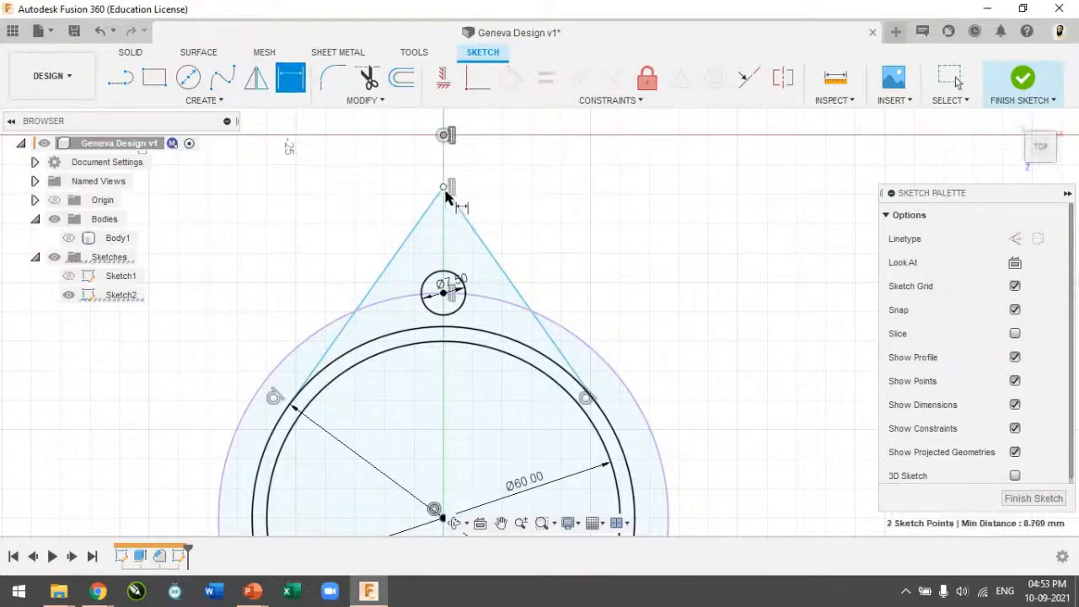
{"action": "left_click", "coordinate": [587, 201]}
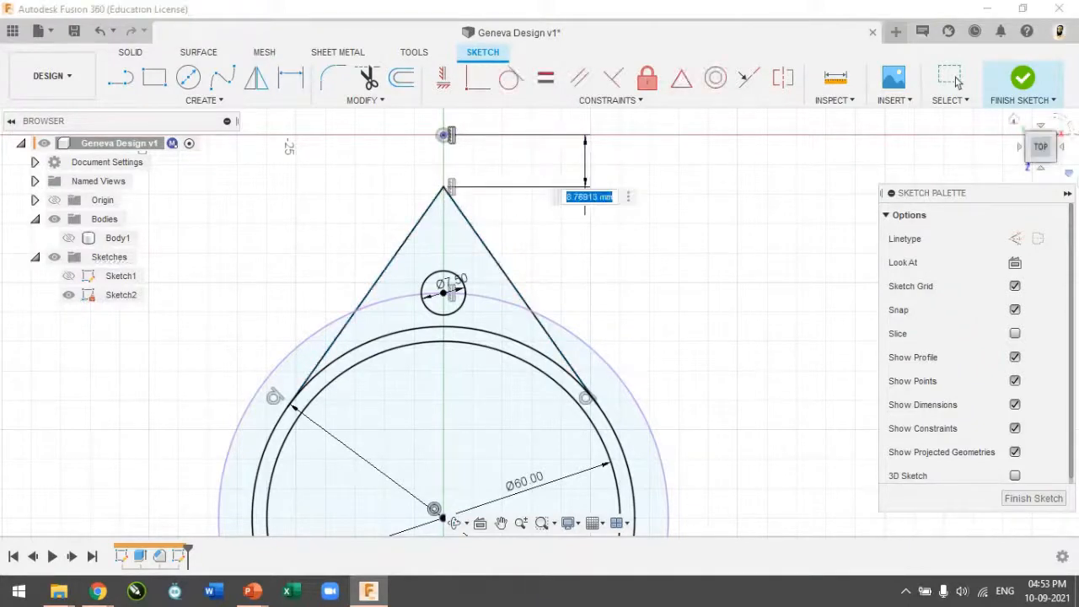
{"action": "type", "text": "15"}
{"action": "key", "text": "Return"}
{"action": "scroll", "coordinate": [723, 405], "scroll_direction": "down", "scroll_amount": 3}
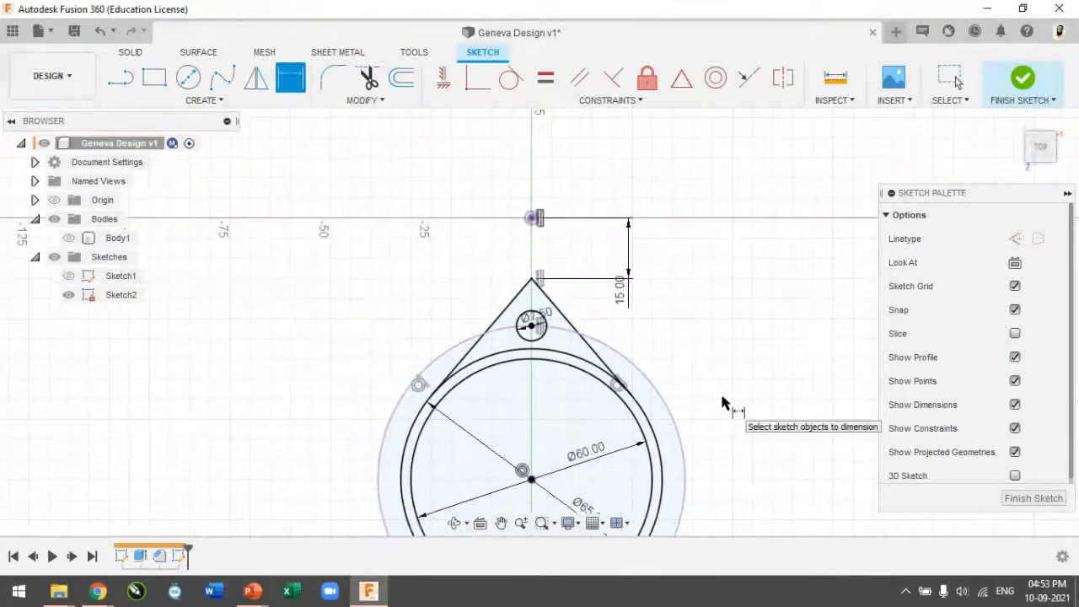
Step: Check the tip radius in the reference drawing and fillet the teardrop's apex with a 5 mm radius
{"action": "mouse_move", "coordinate": [251, 597]}
{"action": "left_click", "coordinate": [327, 556]}
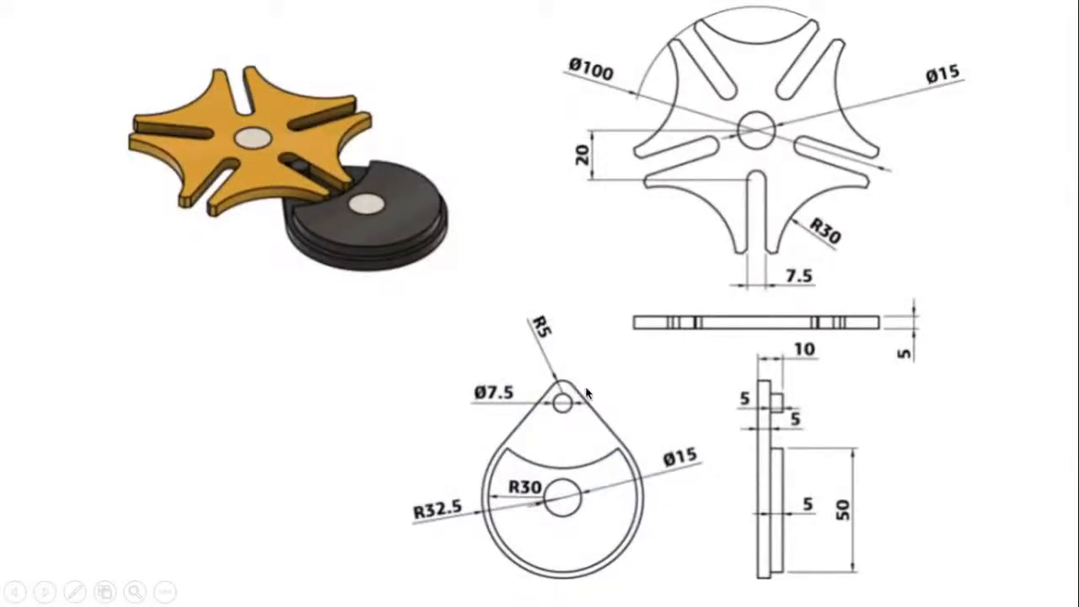
{"action": "key", "text": "alt+Tab"}
{"action": "scroll", "coordinate": [535, 325], "scroll_direction": "up", "scroll_amount": 2}
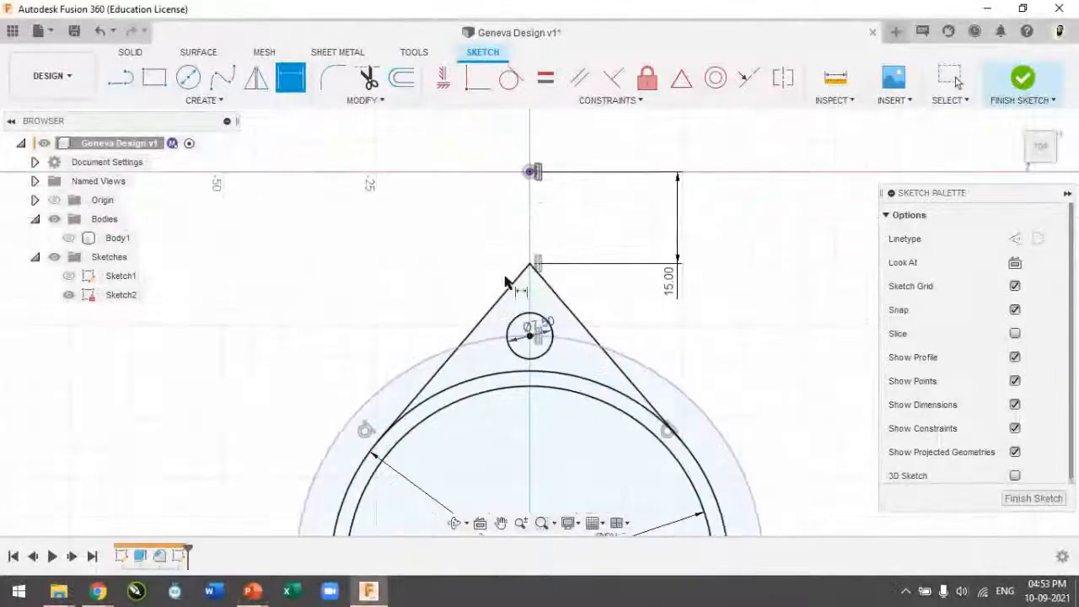
{"action": "left_click", "coordinate": [335, 78]}
{"action": "left_click", "coordinate": [533, 263]}
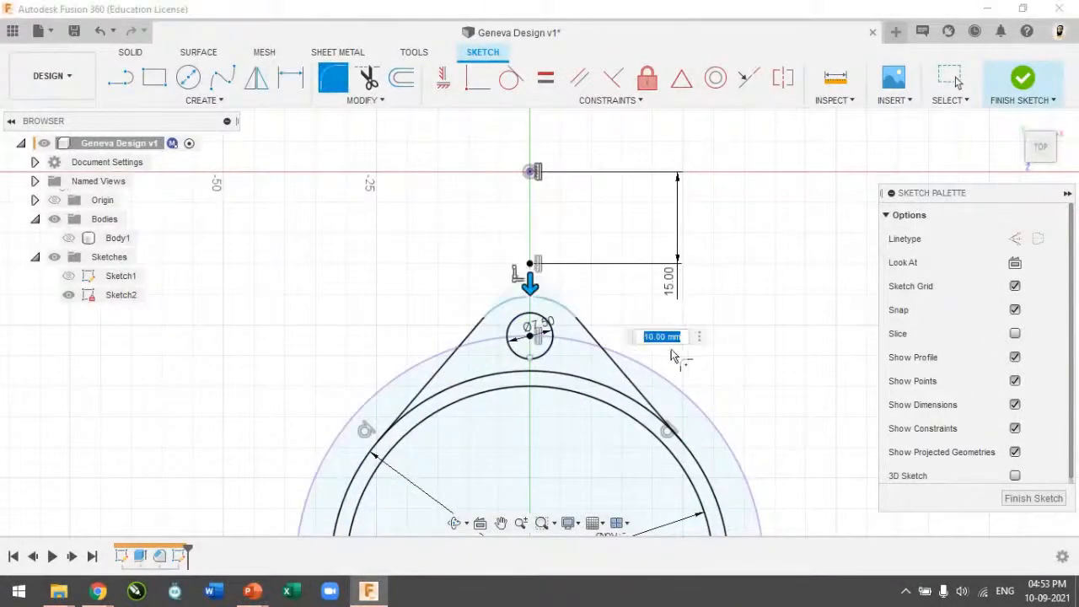
{"action": "type", "text": "5"}
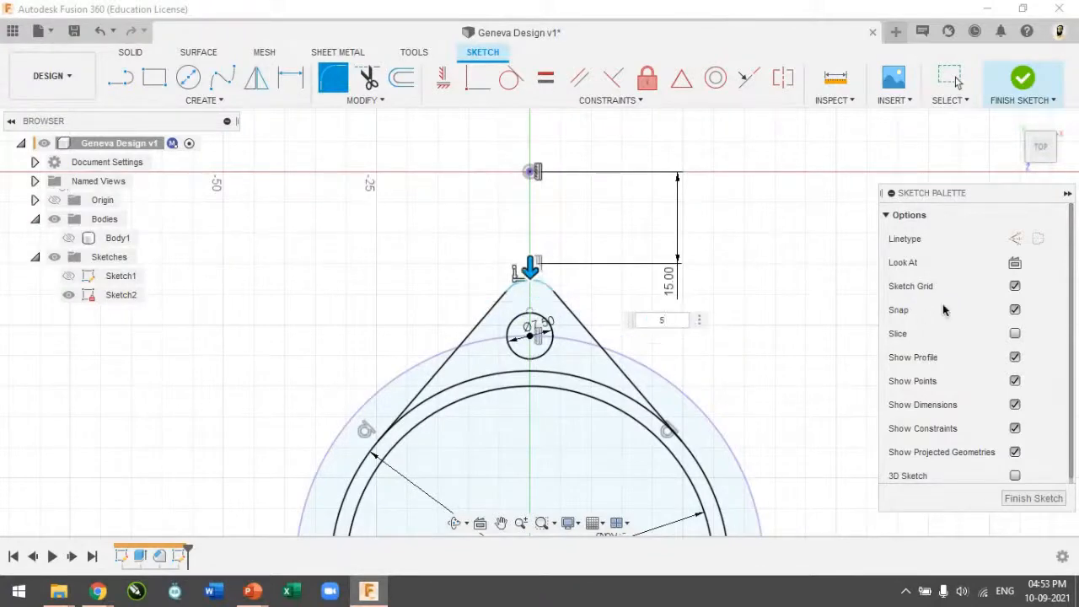
{"action": "key", "text": "Return"}
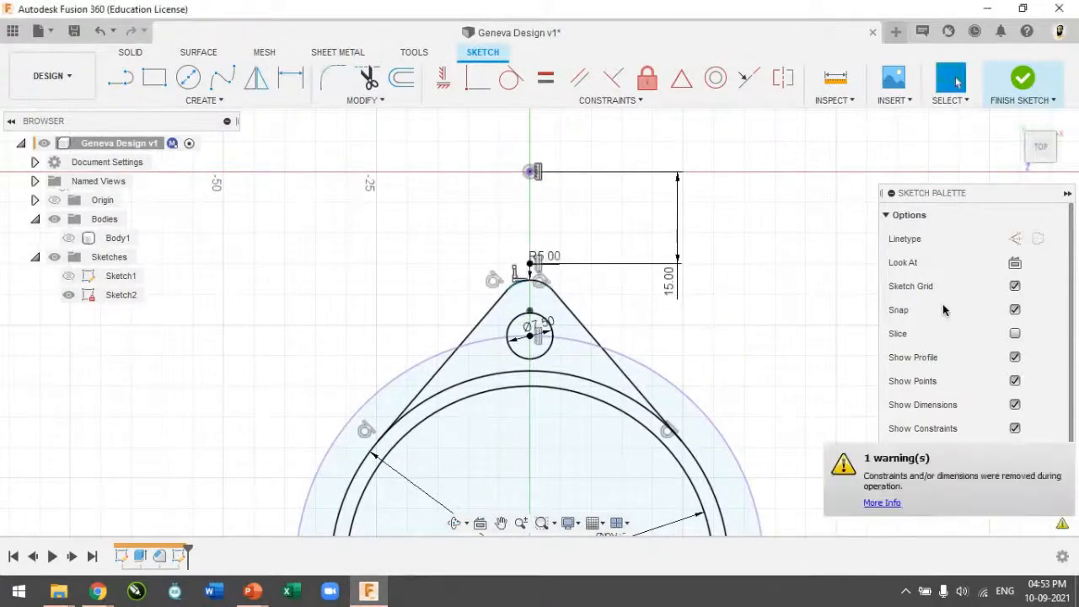
Step: Draw a 15 mm diameter circle at the centre of the 65 mm circle and finish the sketch
{"action": "scroll", "coordinate": [723, 342], "scroll_direction": "down", "scroll_amount": 2}
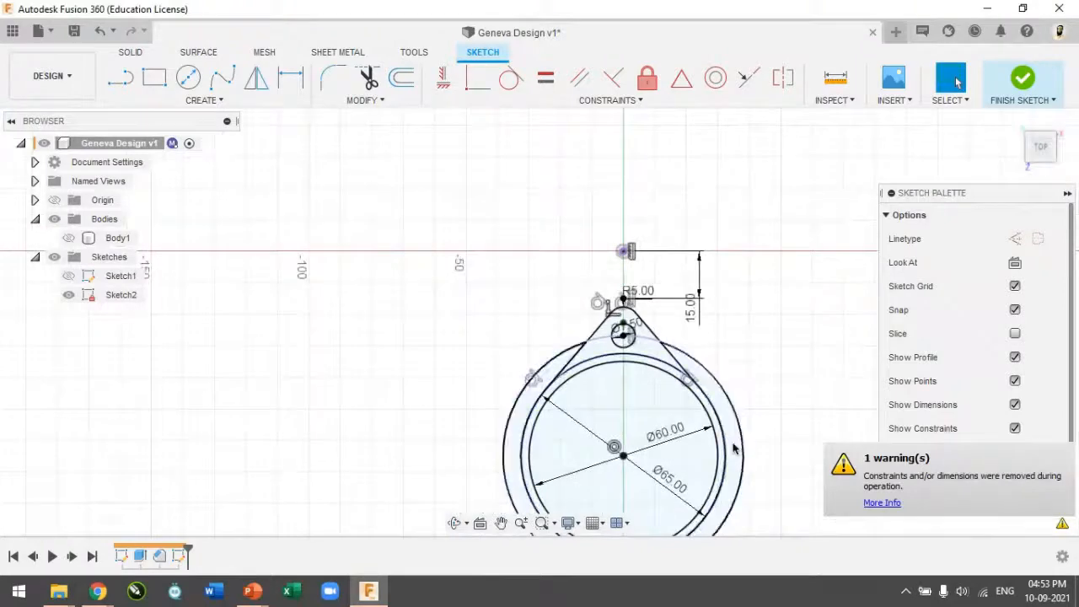
{"action": "scroll", "coordinate": [722, 342], "scroll_direction": "down", "scroll_amount": 1}
{"action": "scroll", "coordinate": [732, 497], "scroll_direction": "down", "scroll_amount": 1}
{"action": "scroll", "coordinate": [732, 498], "scroll_direction": "up", "scroll_amount": 2}
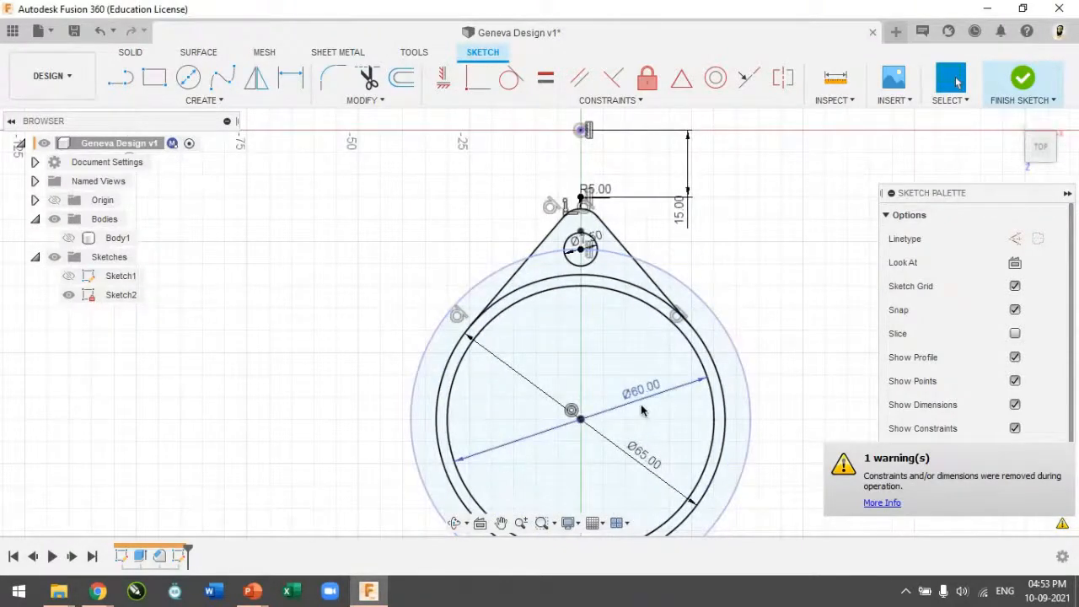
{"action": "key", "text": "c"}
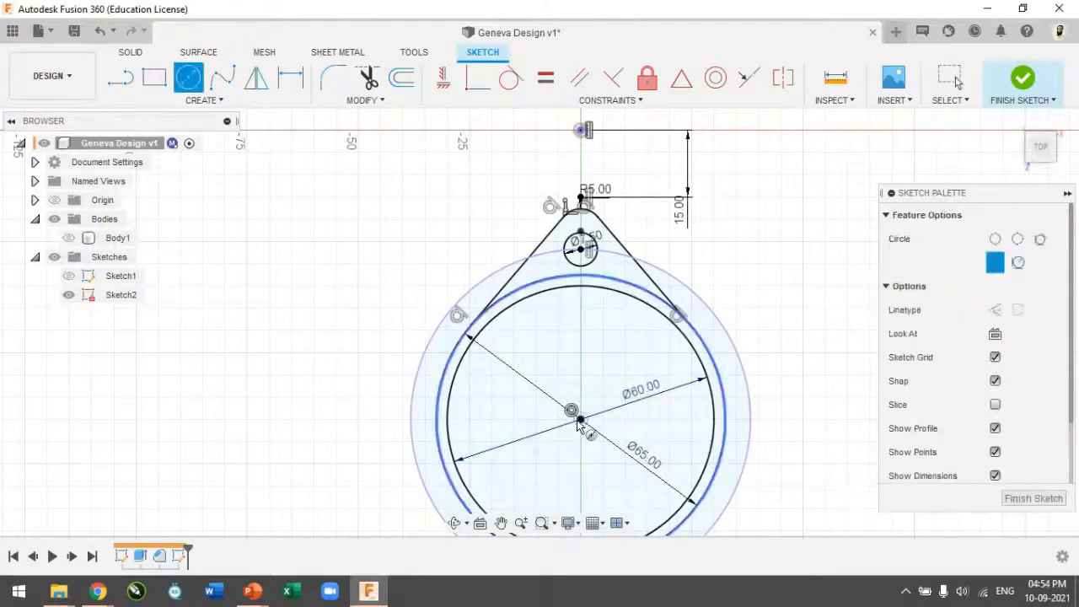
{"action": "left_click", "coordinate": [579, 420]}
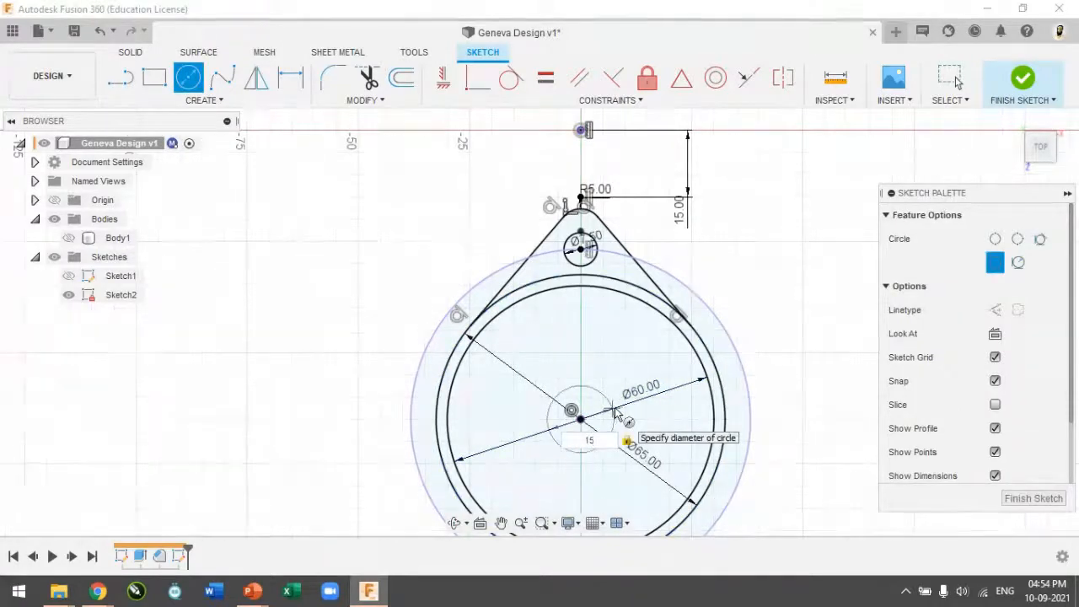
{"action": "key", "text": "Return"}
{"action": "key", "text": "Escape"}
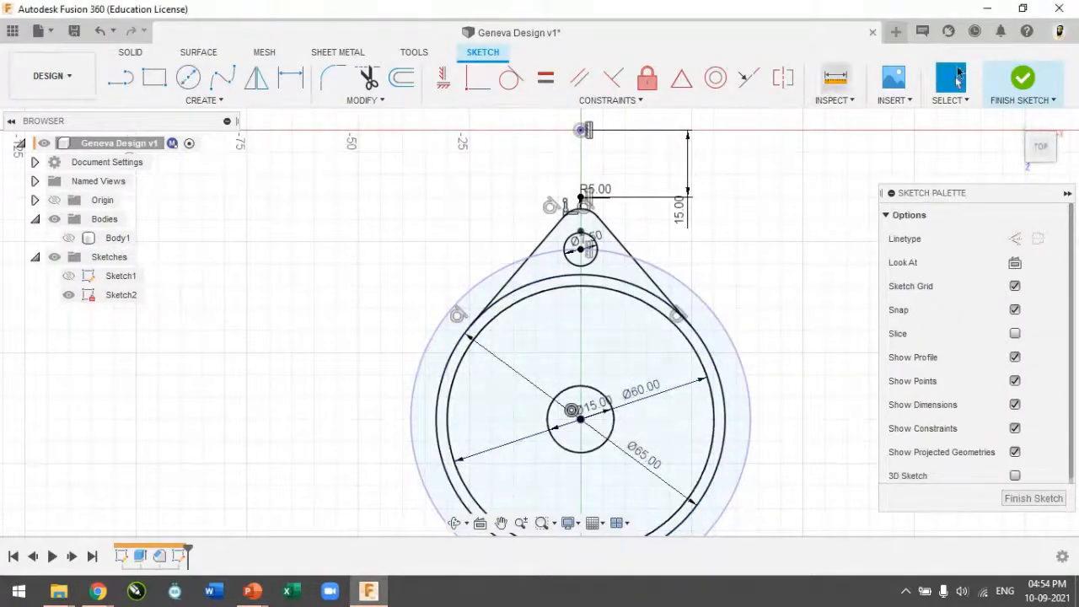
{"action": "left_click", "coordinate": [1018, 81]}
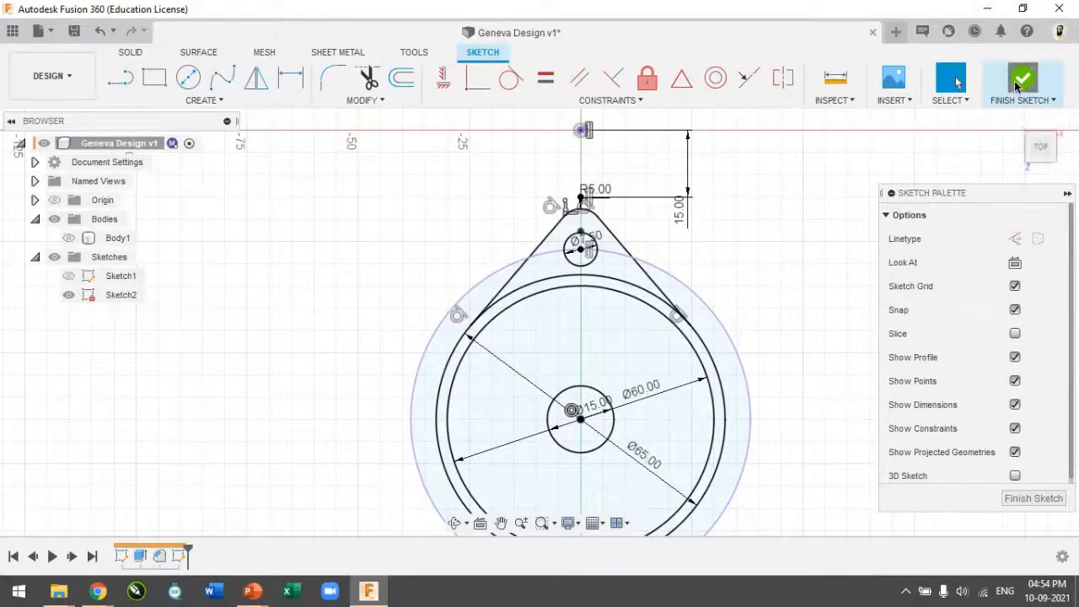
{"action": "left_click", "coordinate": [1014, 123]}
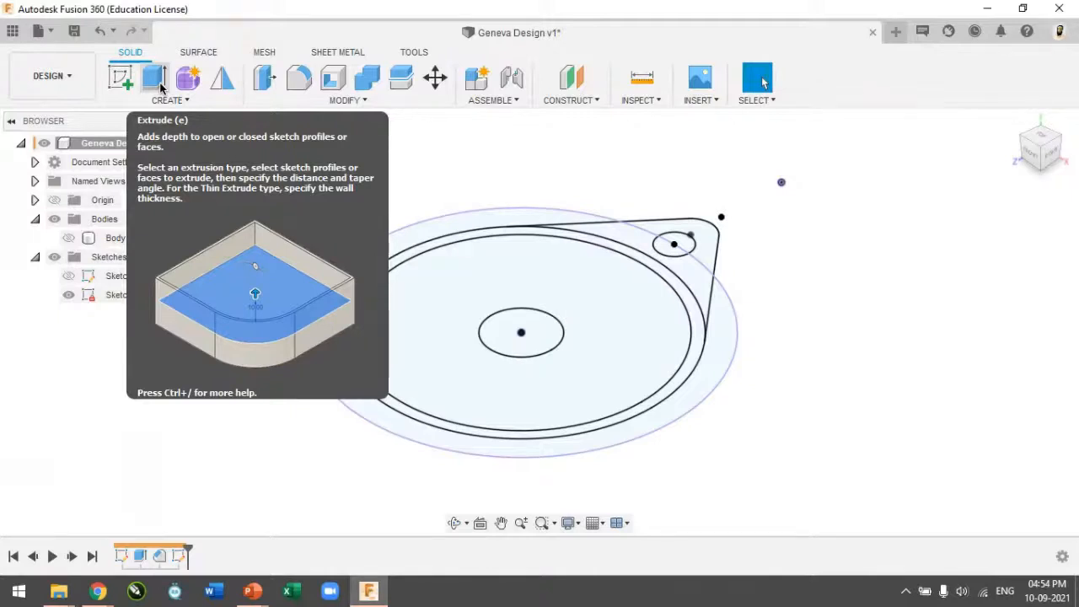
Step: Extrude all the drive wheel's teardrop profiles, except the central 15 mm bore, by -5 mm as a new body
{"action": "left_click", "coordinate": [159, 84]}
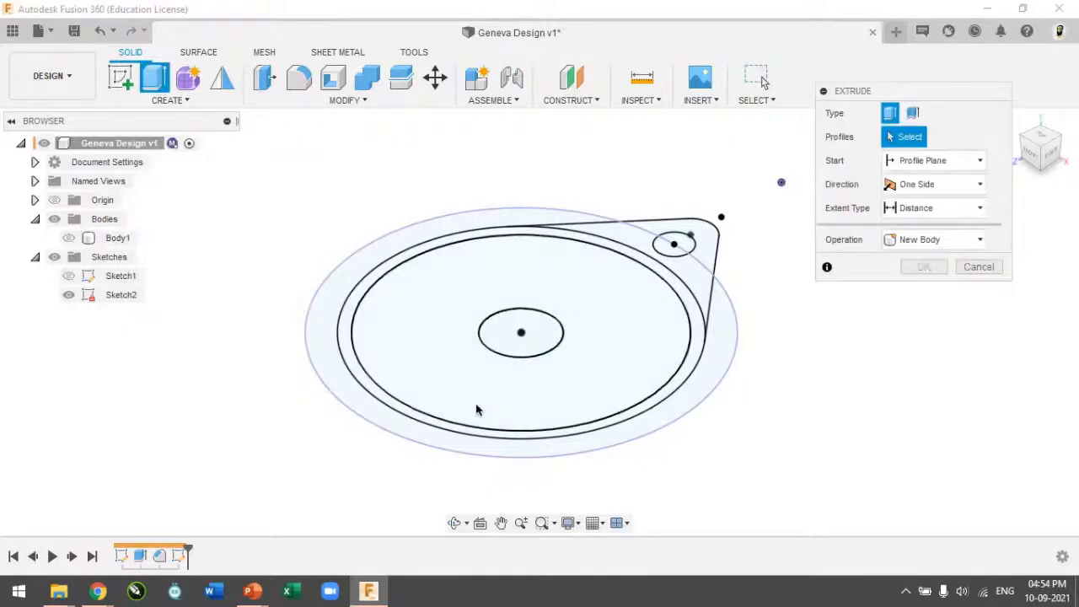
{"action": "left_click", "coordinate": [700, 253]}
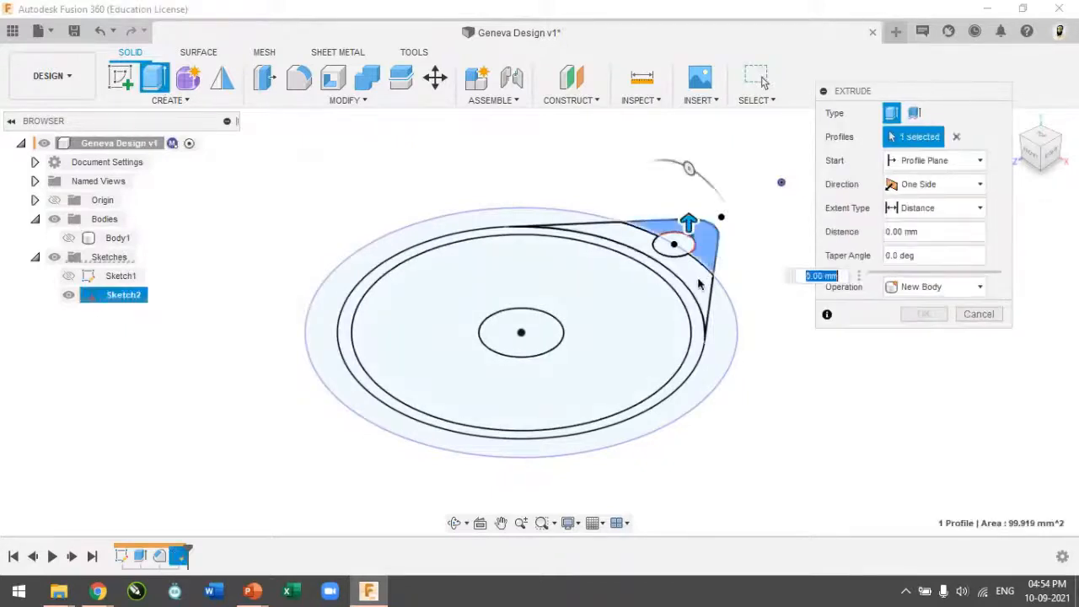
{"action": "left_click", "coordinate": [697, 290]}
{"action": "left_click", "coordinate": [673, 250]}
{"action": "left_click", "coordinate": [687, 242]}
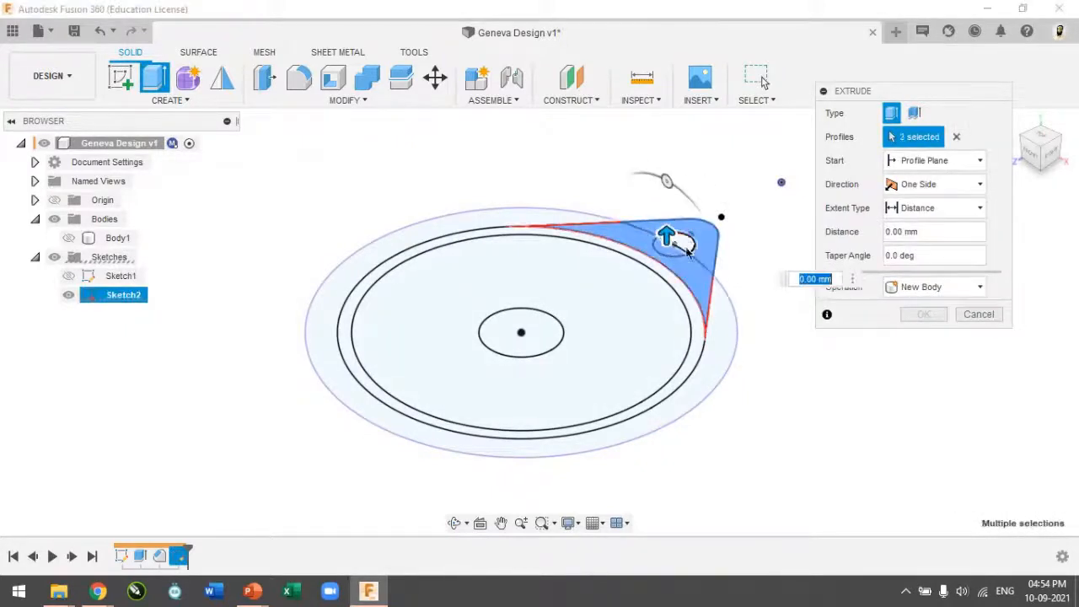
{"action": "left_click", "coordinate": [697, 319]}
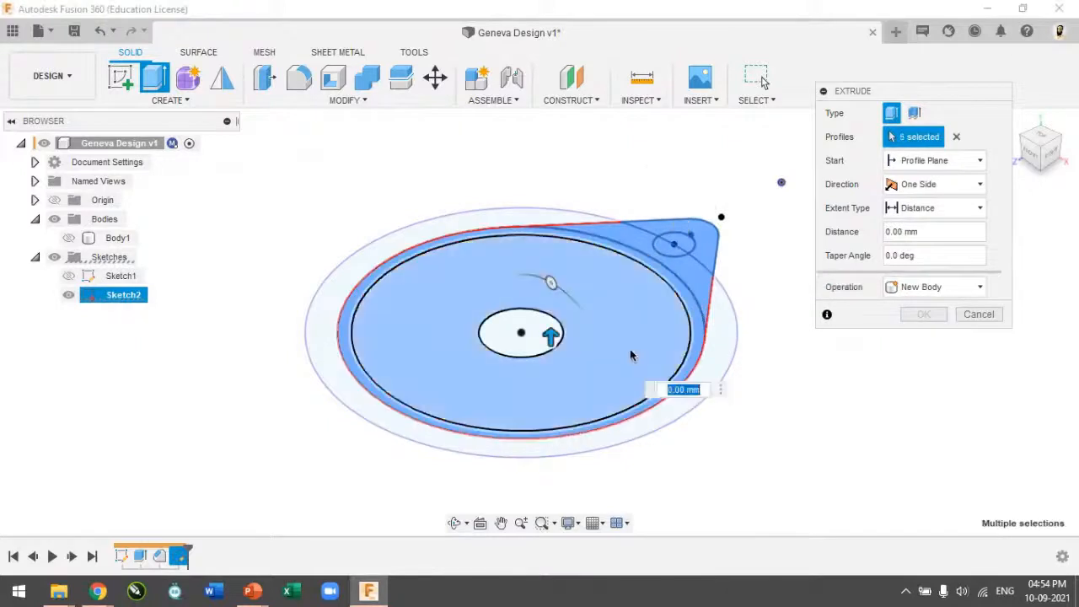
{"action": "left_click", "coordinate": [549, 337]}
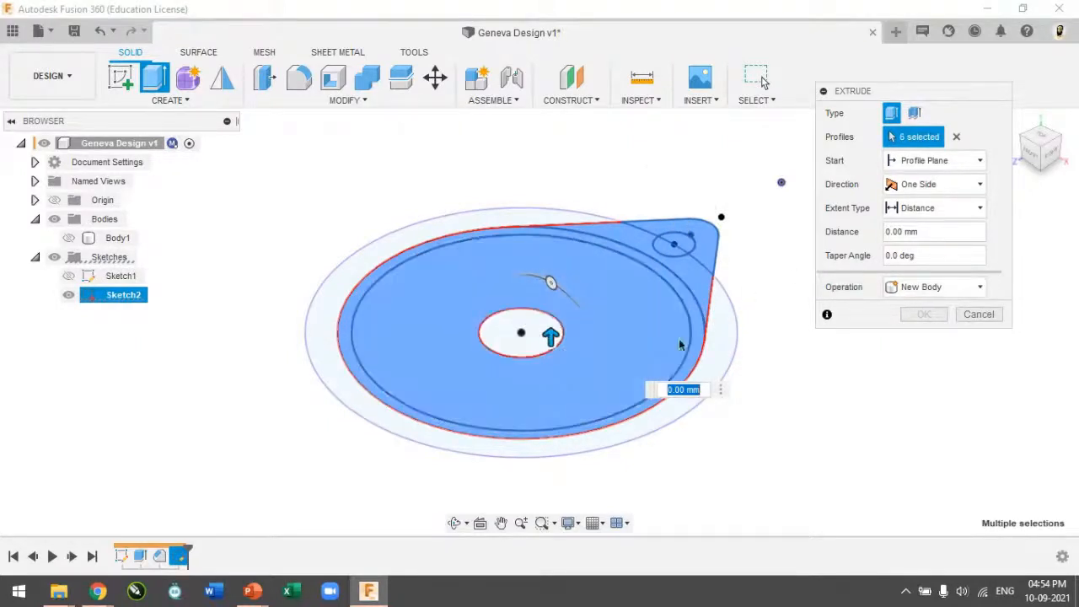
{"action": "left_click_drag", "start_coordinate": [550, 333], "coordinate": [551, 384]}
{"action": "key", "text": "BackSpace"}
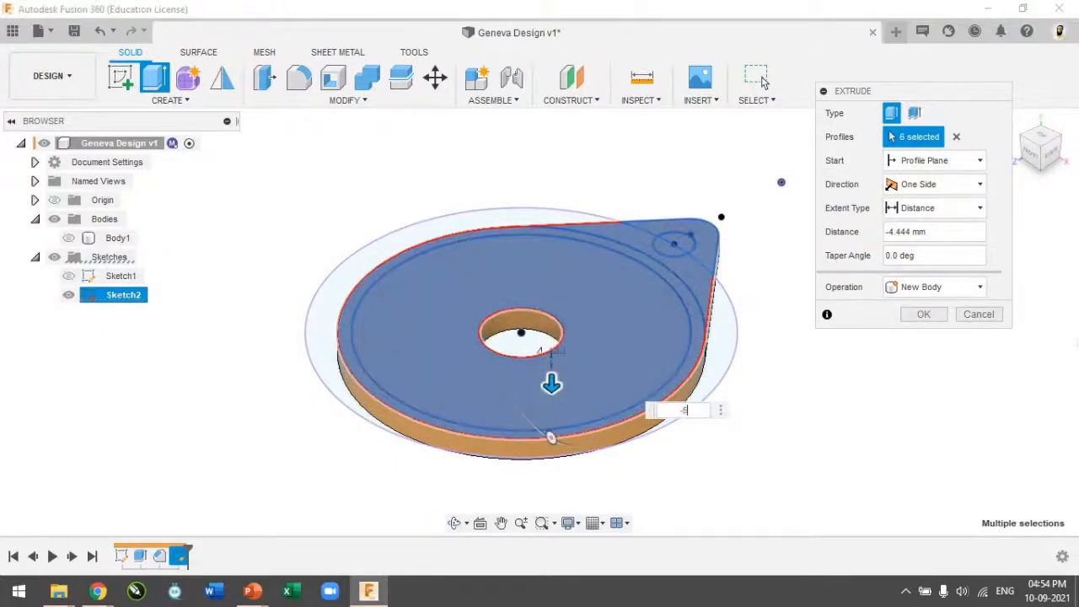
{"action": "left_click", "coordinate": [925, 315]}
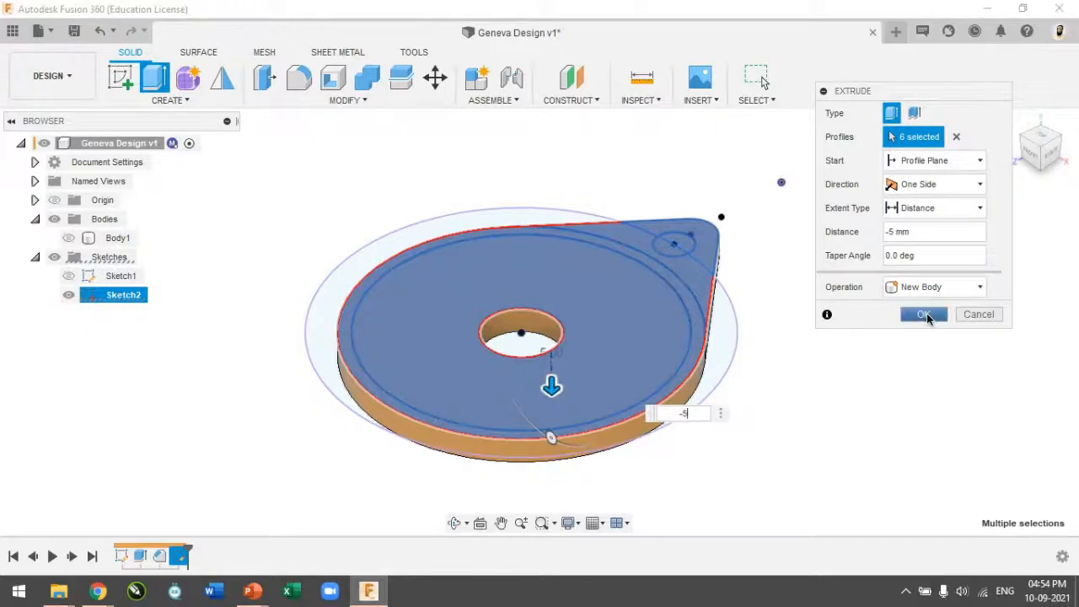
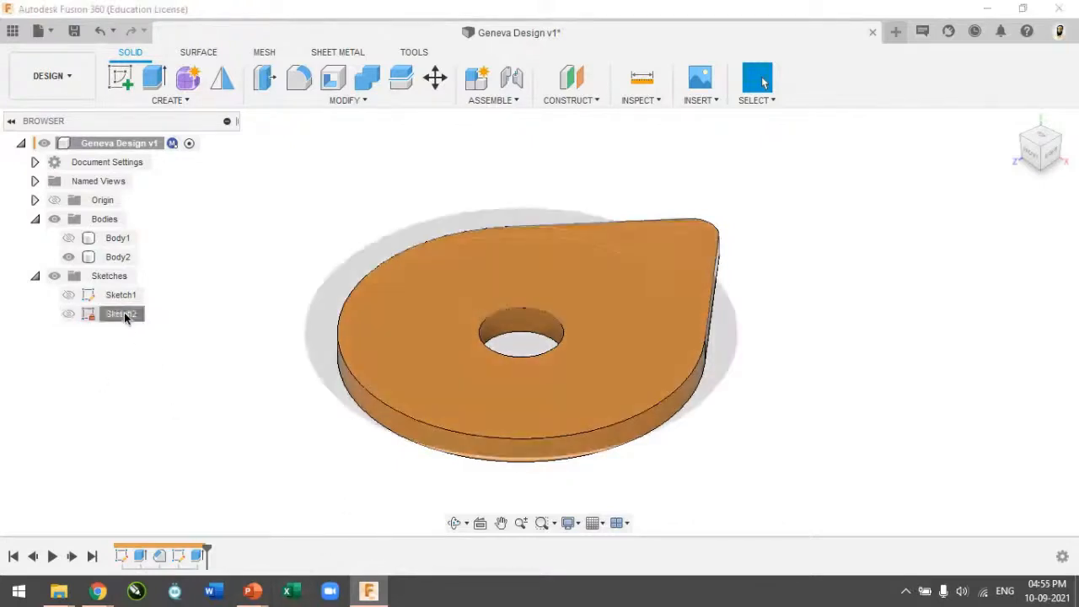
Step: Show the drive wheel sketch again and check the raised disc's concave cutout in the reference drawing
{"action": "left_click", "coordinate": [124, 314]}
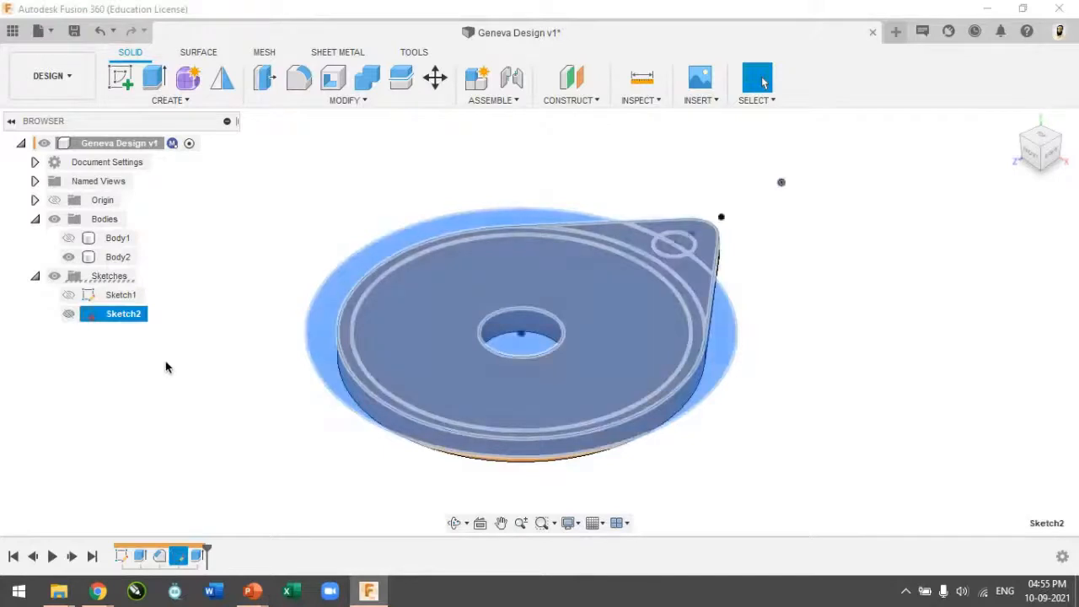
{"action": "left_click", "coordinate": [166, 367]}
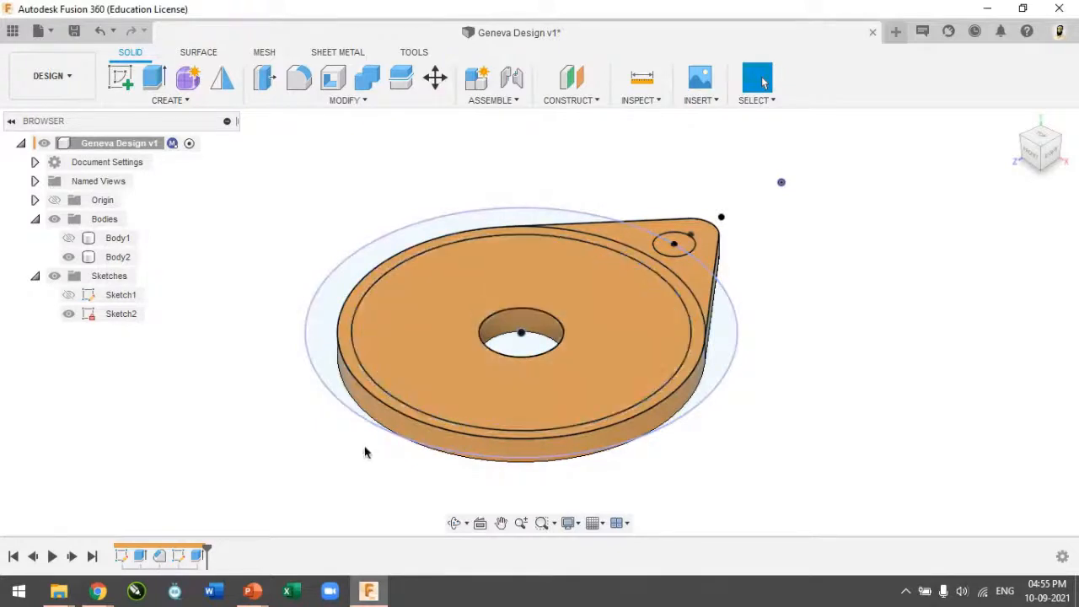
{"action": "left_click", "coordinate": [249, 596]}
{"action": "left_click", "coordinate": [309, 534]}
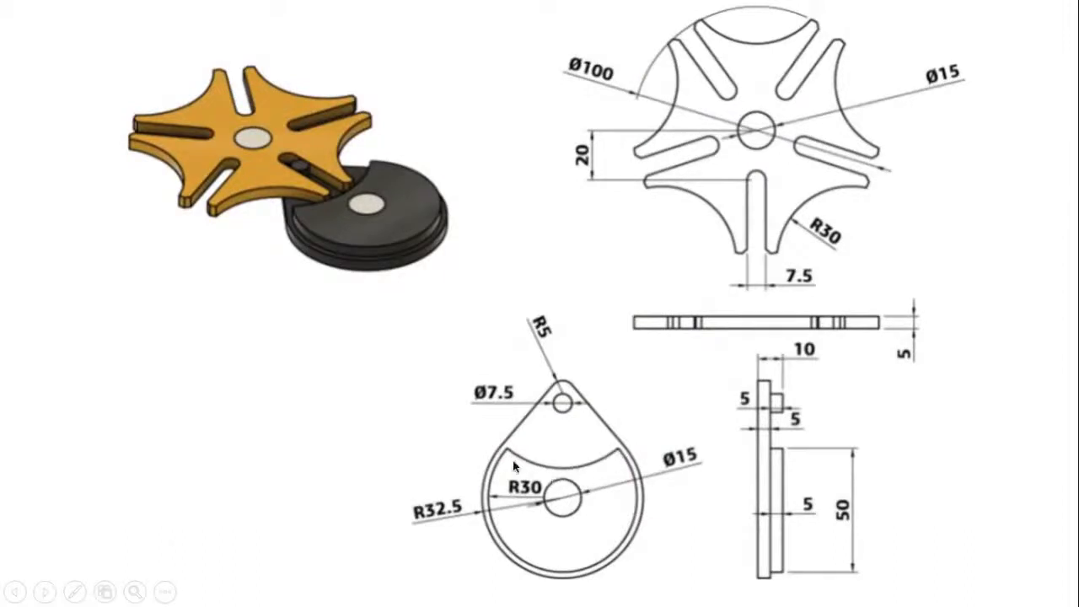
{"action": "key", "text": "alt+Tab"}
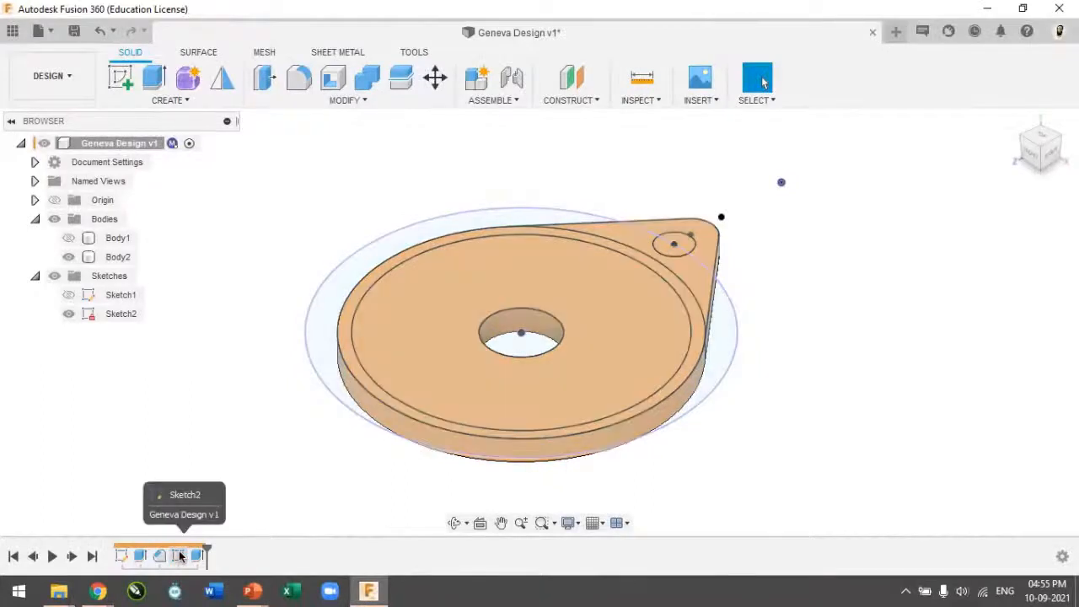
Step: Reopen the drive wheel sketch for editing and reposition the 65 mm diameter dimension to clear space for the cutout
{"action": "right_click", "coordinate": [178, 560]}
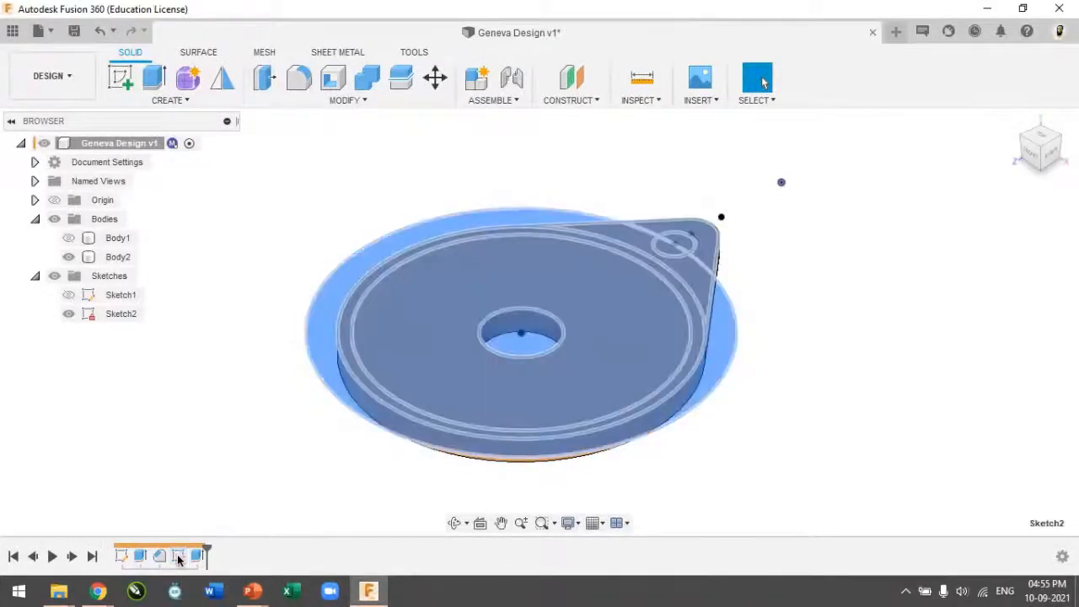
{"action": "left_click", "coordinate": [219, 395]}
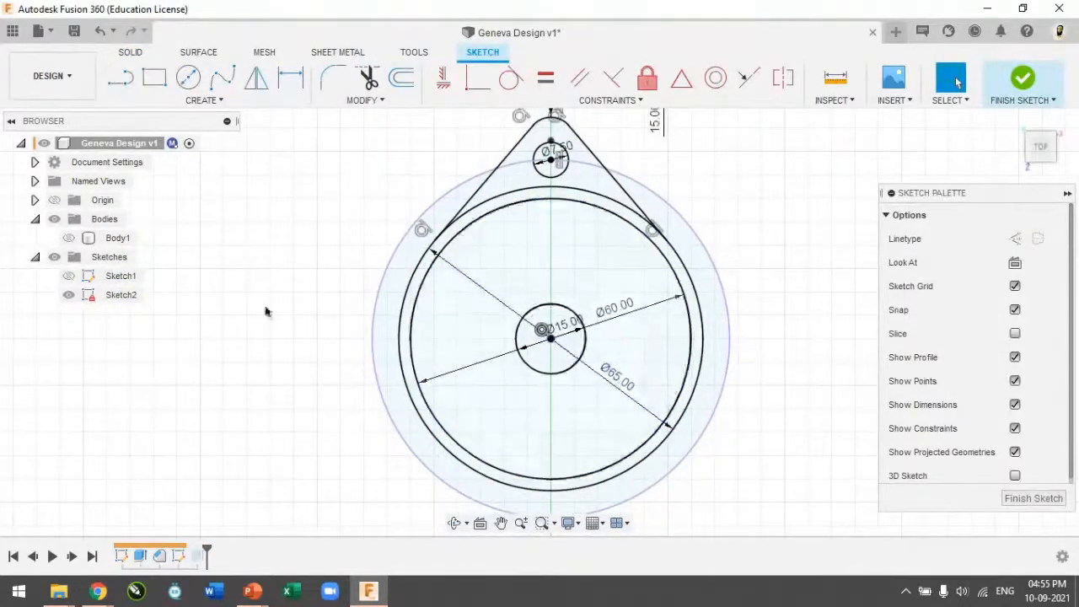
{"action": "left_click_drag", "start_coordinate": [444, 259], "coordinate": [430, 292]}
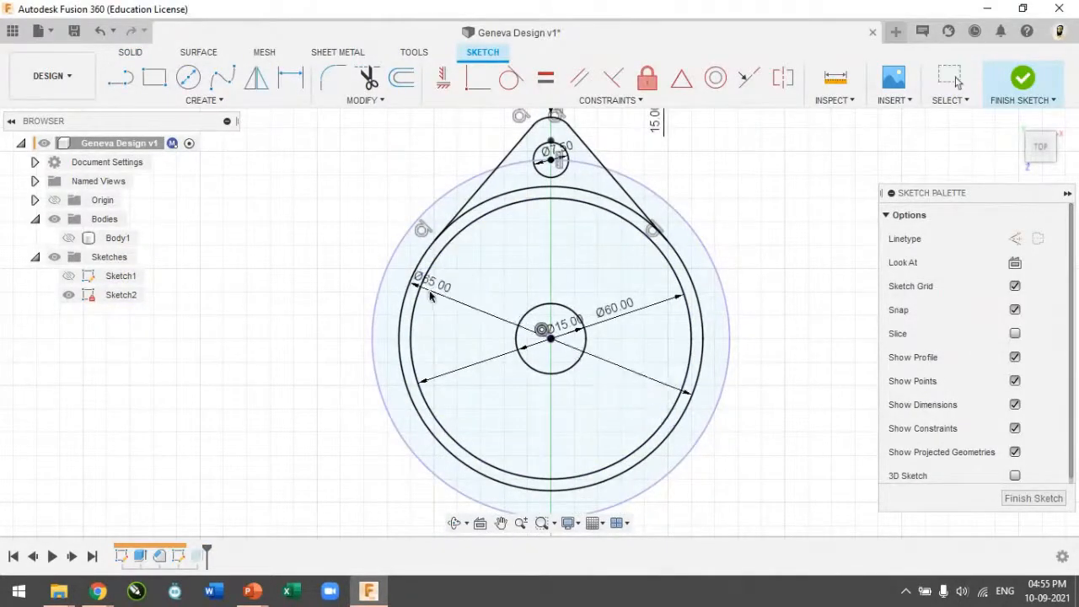
Step: Draw a three-point arc about 46.8 mm wide across the upper part of the 60 mm circle, bulging towards its centre
{"action": "left_click", "coordinate": [176, 99]}
{"action": "mouse_move", "coordinate": [168, 172]}
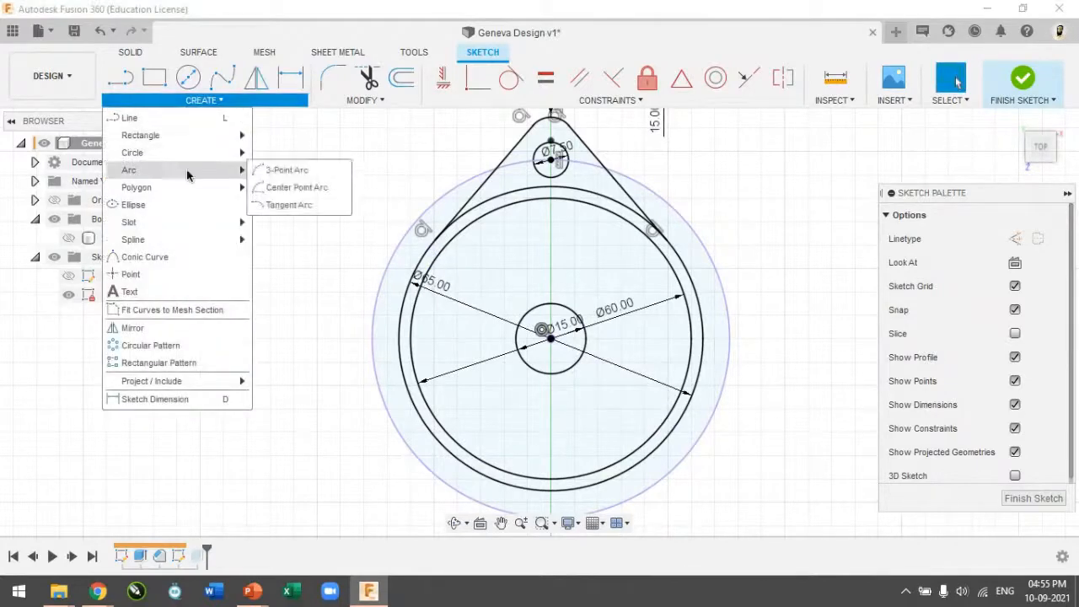
{"action": "left_click", "coordinate": [267, 171]}
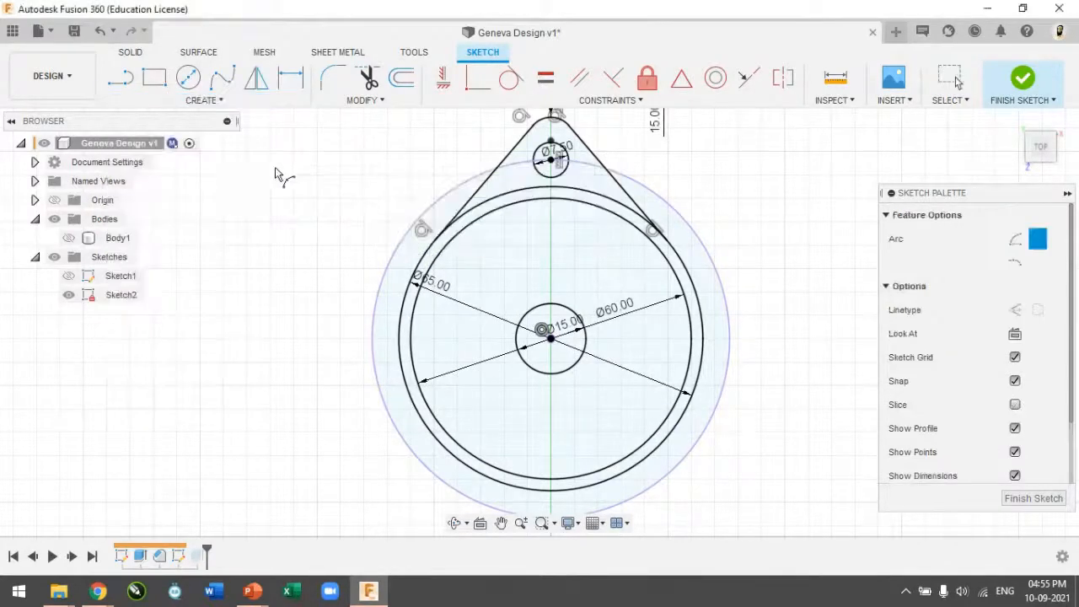
{"action": "left_click", "coordinate": [442, 252]}
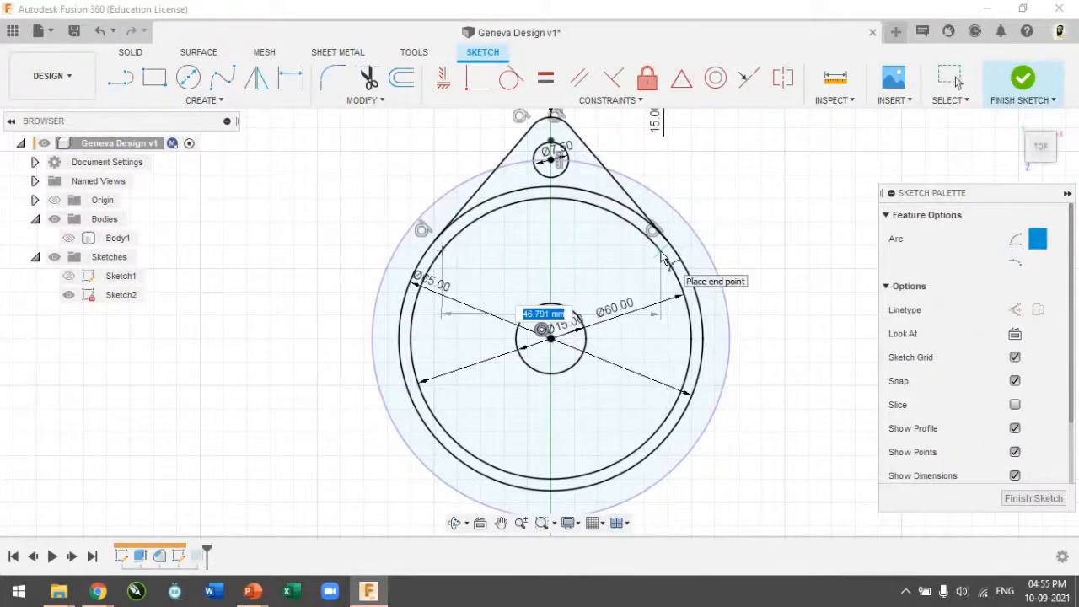
{"action": "left_click", "coordinate": [660, 251]}
{"action": "left_click", "coordinate": [549, 287]}
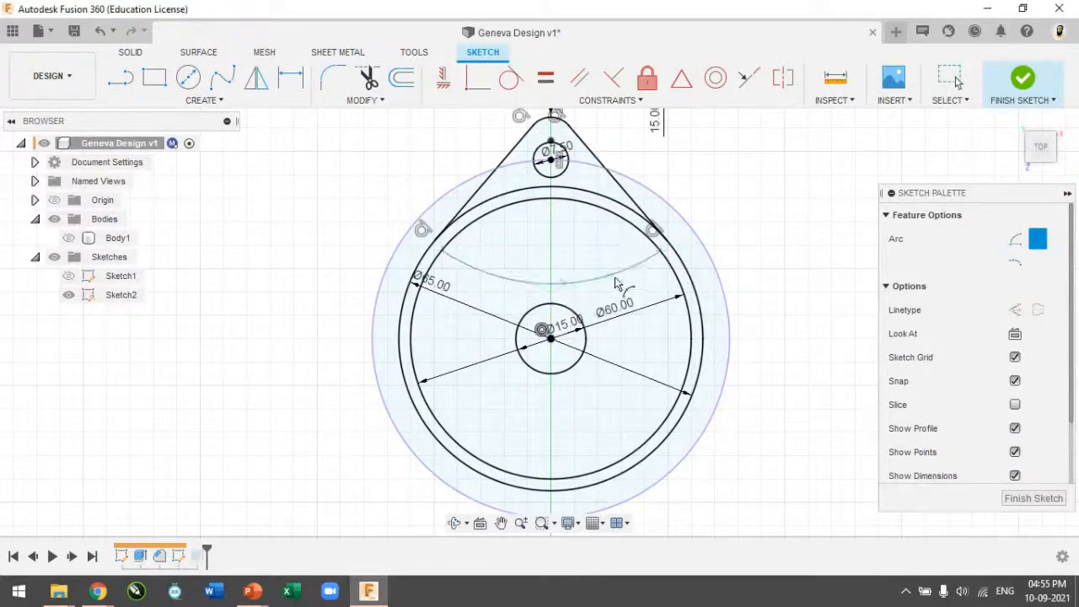
{"action": "scroll", "coordinate": [616, 320], "scroll_direction": "down", "scroll_amount": 2}
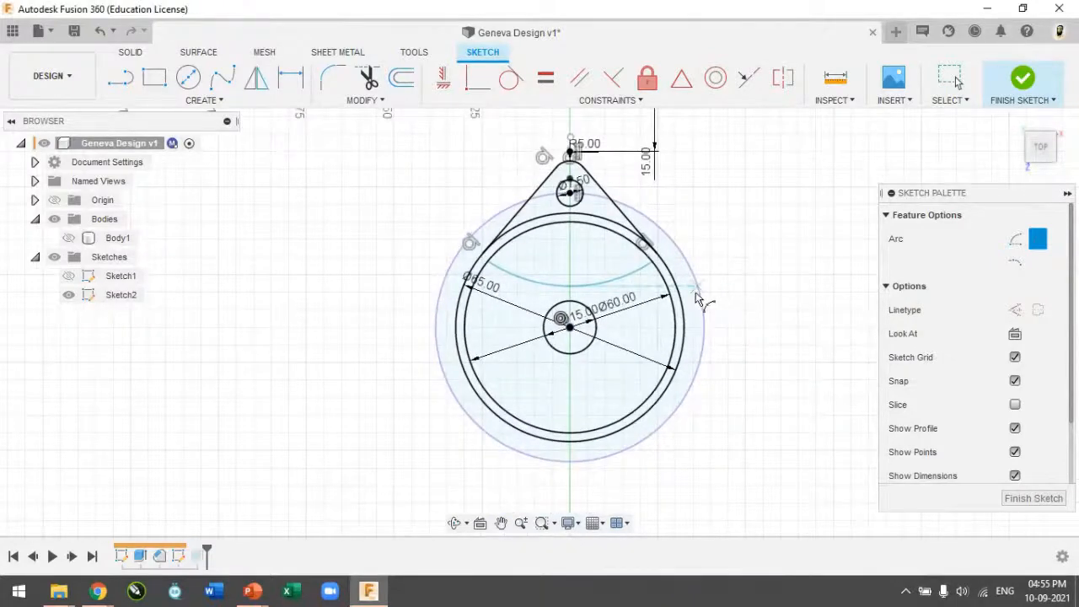
{"action": "key", "text": "Escape"}
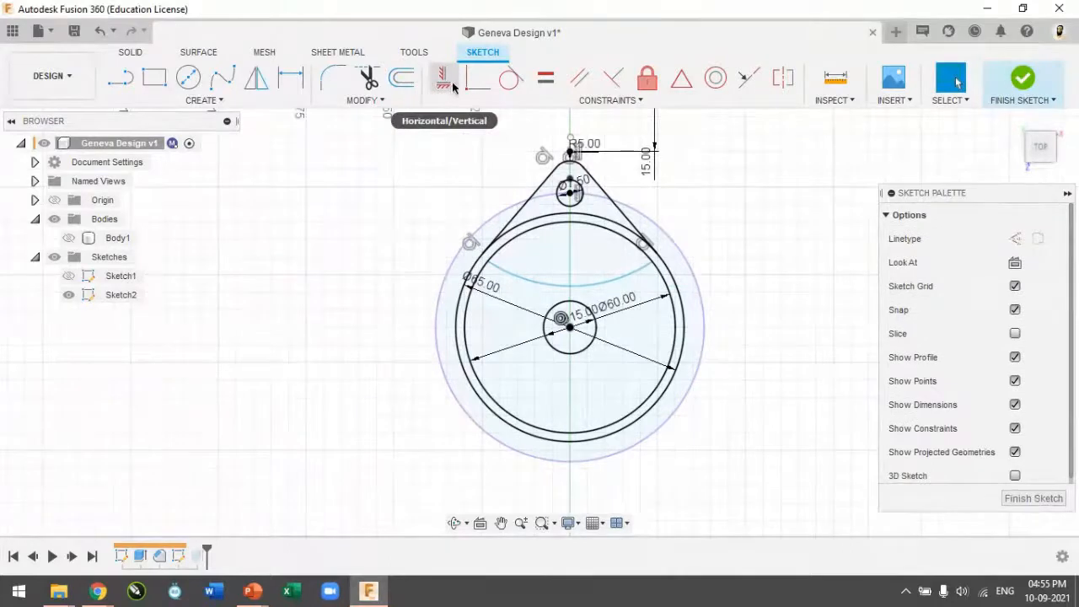
Step: Dimension the vertical distance from the arc's left endpoint to the disc centre as 20 mm
{"action": "left_click", "coordinate": [290, 77]}
{"action": "scroll", "coordinate": [489, 266], "scroll_direction": "up", "scroll_amount": 2}
{"action": "left_click", "coordinate": [479, 263]}
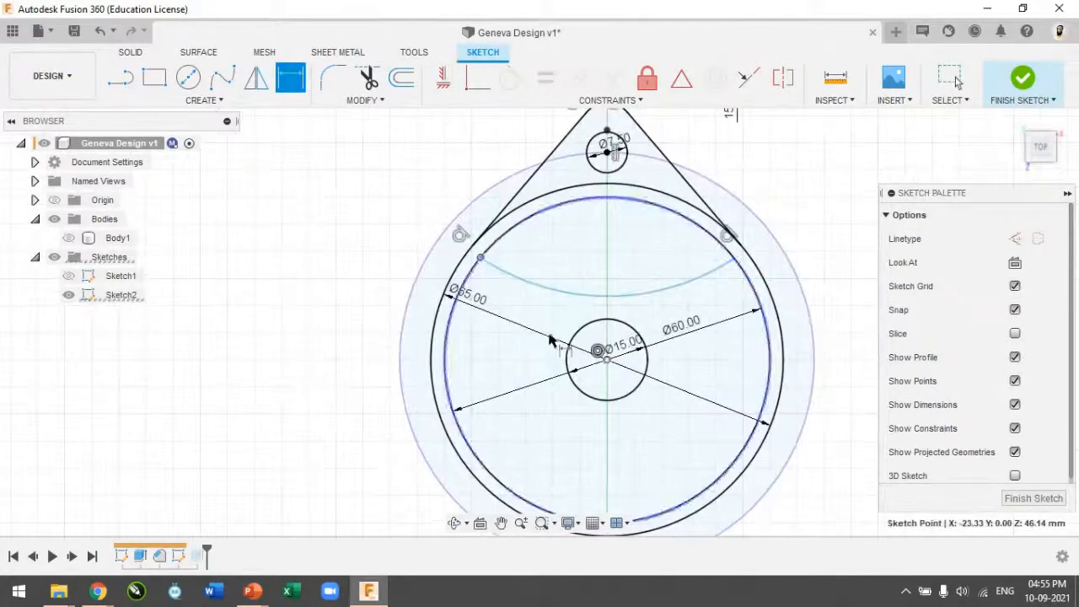
{"action": "left_click", "coordinate": [607, 361]}
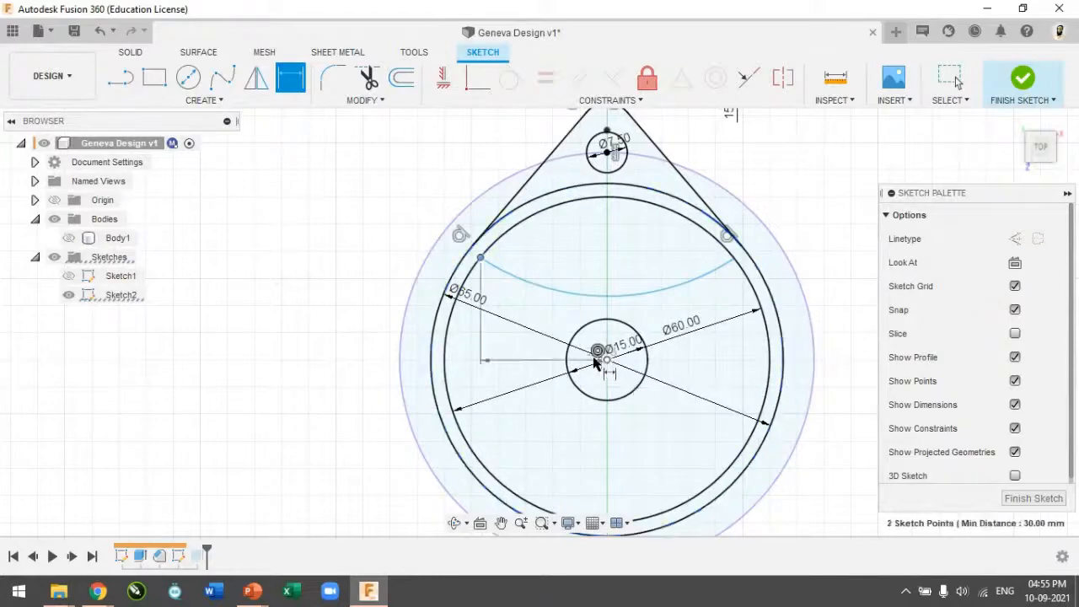
{"action": "left_click", "coordinate": [337, 349]}
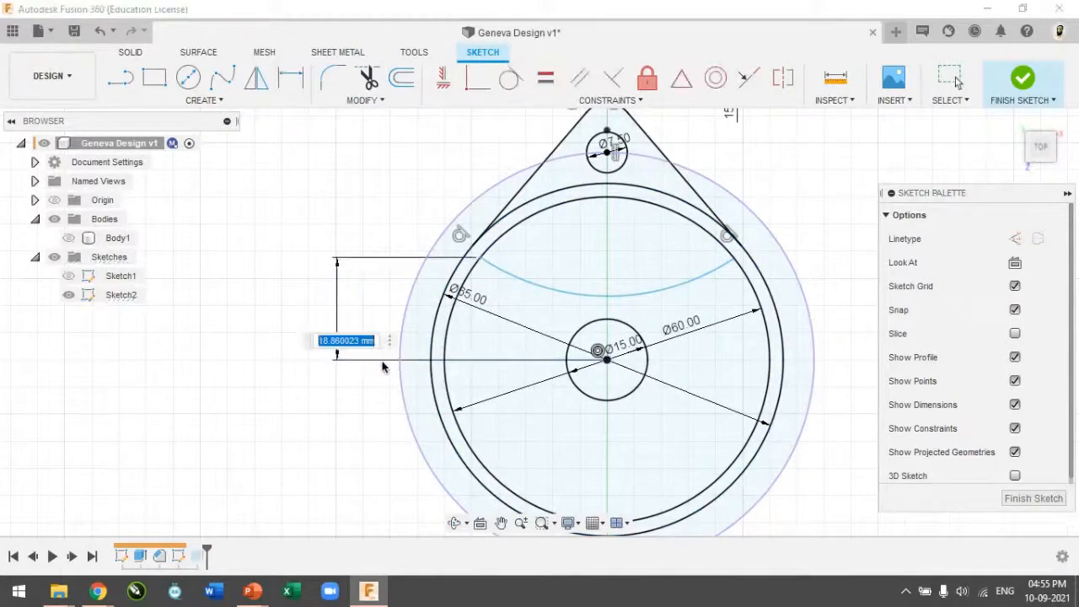
{"action": "type", "text": "20"}
{"action": "key", "text": "Return"}
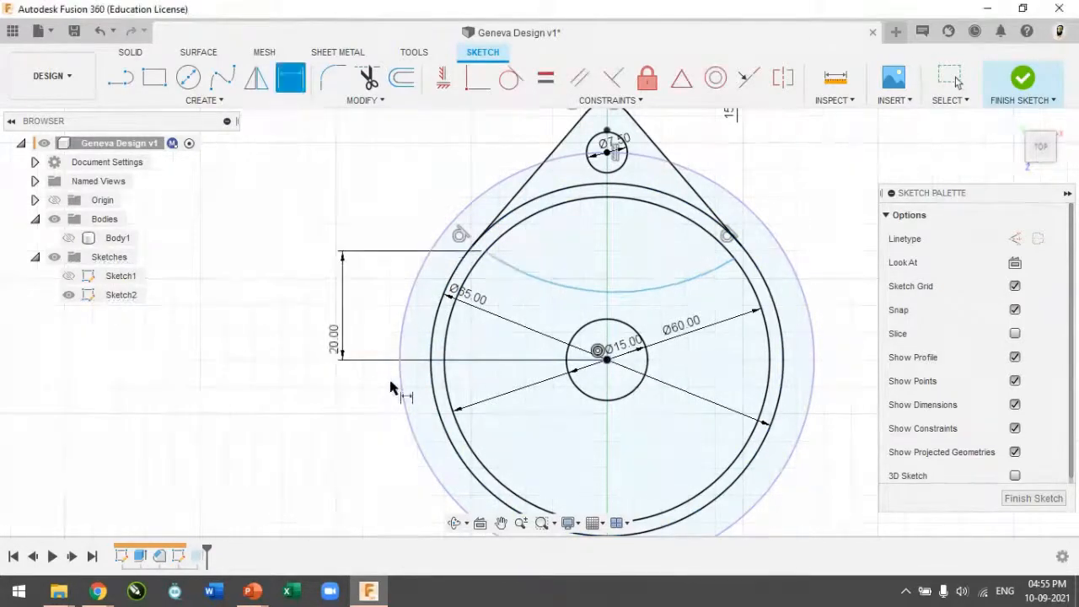
{"action": "scroll", "coordinate": [643, 291], "scroll_direction": "down", "scroll_amount": 1}
{"action": "scroll", "coordinate": [643, 295], "scroll_direction": "down", "scroll_amount": 3}
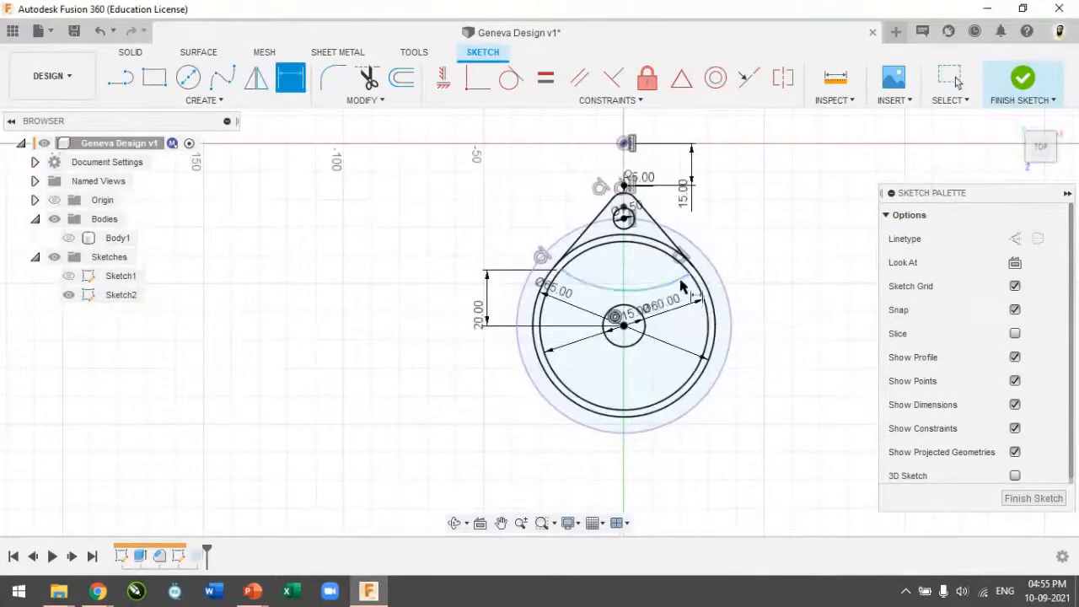
{"action": "key", "text": "Escape"}
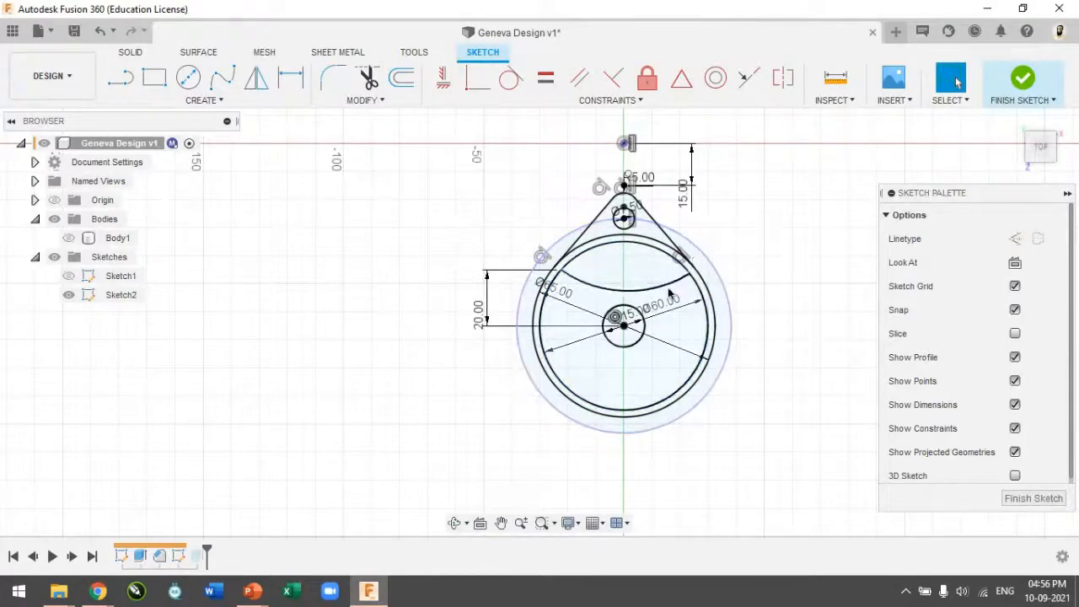
Step: Set the radius of the arc inside the disc to 30 mm with a dimension
{"action": "key", "text": "d"}
{"action": "left_click", "coordinate": [662, 288]}
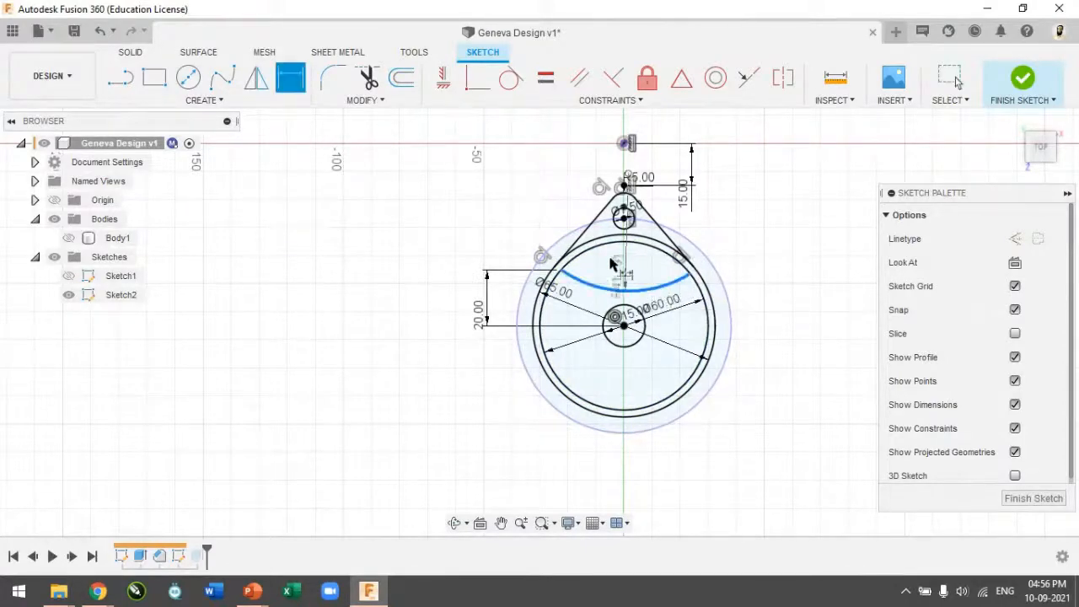
{"action": "left_click", "coordinate": [472, 210]}
{"action": "type", "text": "30"}
{"action": "key", "text": "Return"}
{"action": "key", "text": "Escape"}
Step: Constrain the arc's two endpoints to be horizontal to each other and finish the sketch
{"action": "scroll", "coordinate": [660, 282], "scroll_direction": "up", "scroll_amount": 8}
{"action": "scroll", "coordinate": [439, 306], "scroll_direction": "down", "scroll_amount": 5}
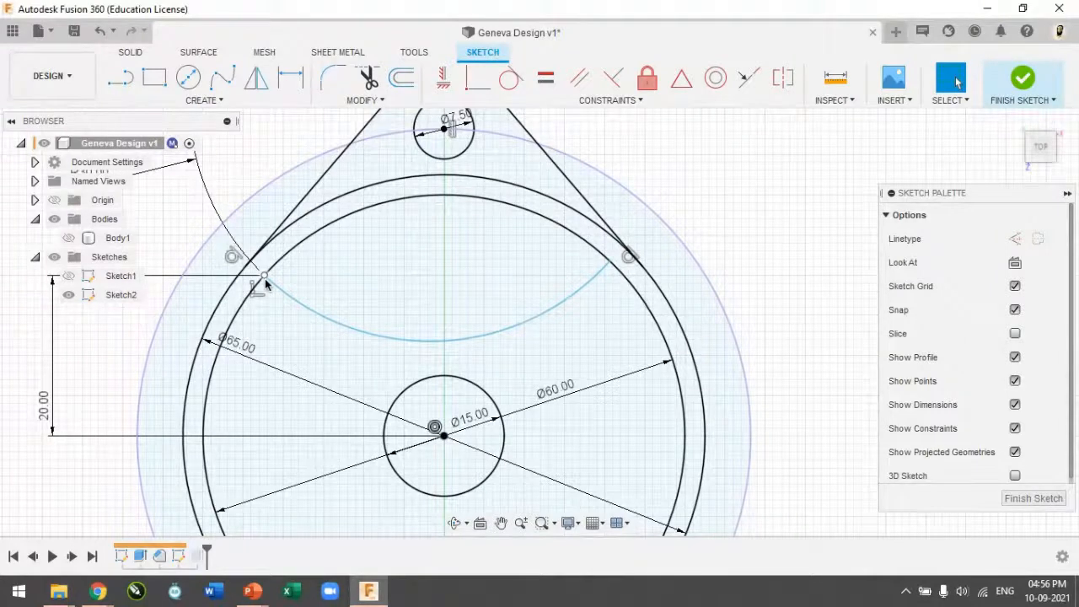
{"action": "left_click", "coordinate": [444, 85]}
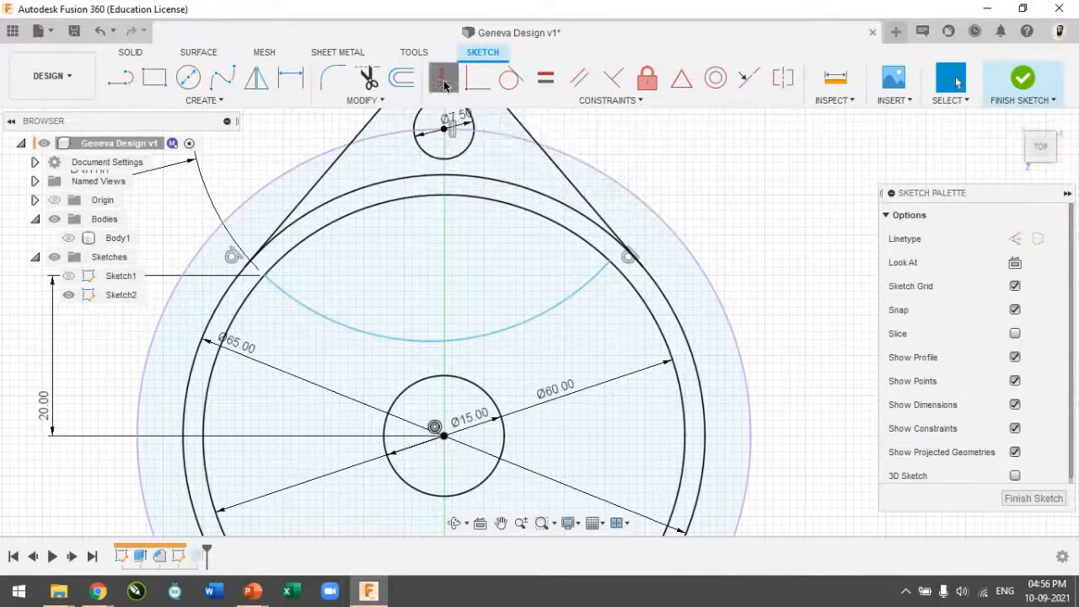
{"action": "left_click", "coordinate": [269, 283]}
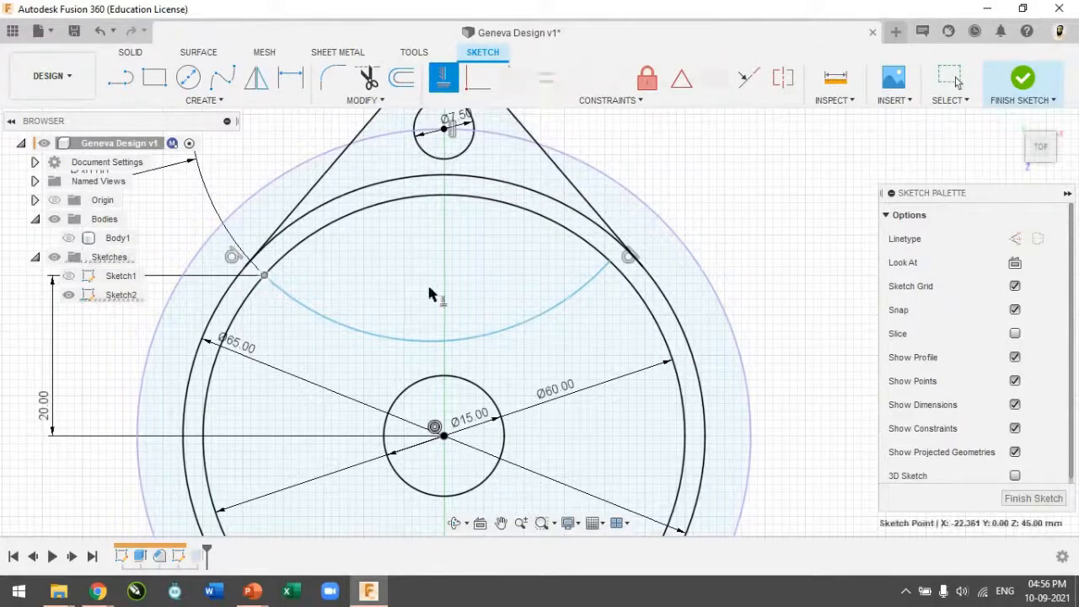
{"action": "left_click", "coordinate": [608, 264]}
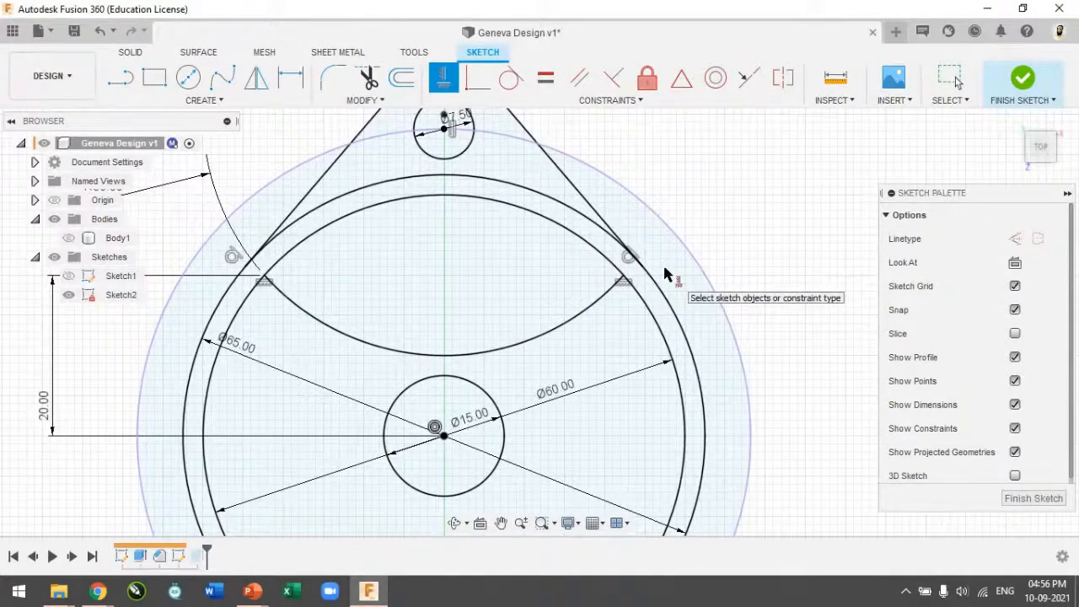
{"action": "scroll", "coordinate": [542, 312], "scroll_direction": "down", "scroll_amount": 2}
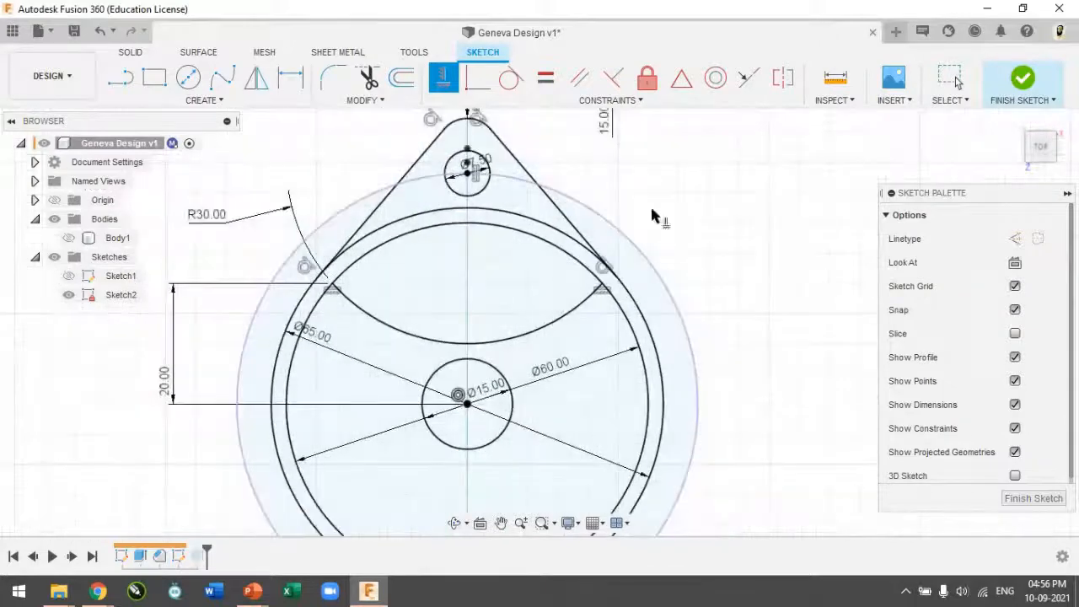
{"action": "left_click", "coordinate": [1025, 80]}
{"action": "left_click", "coordinate": [1015, 122]}
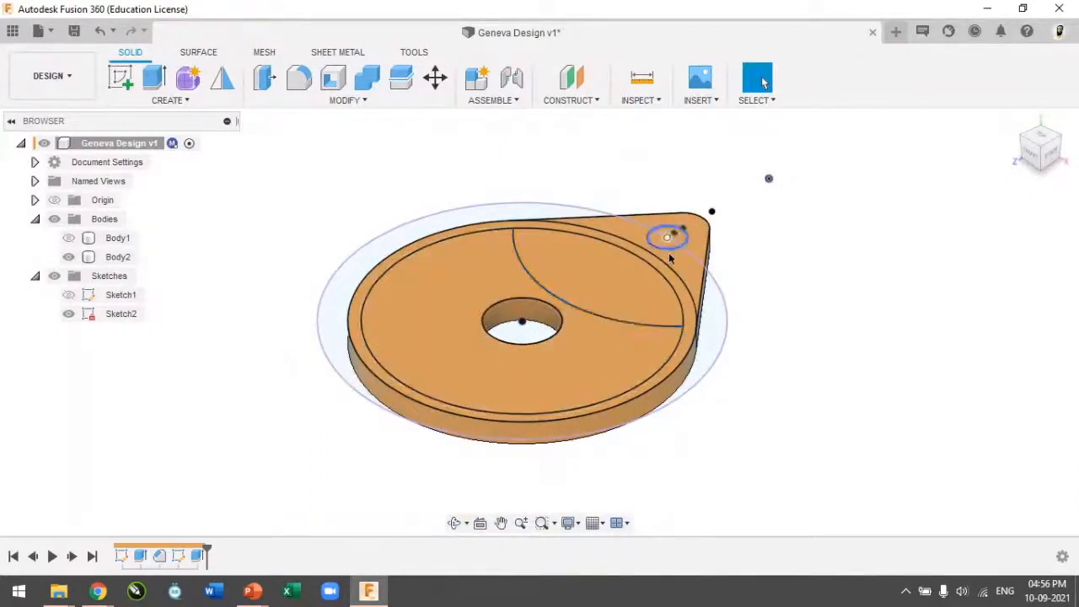
Step: Extrude the inner disc area below the arc and both halves of the small pin circle 5 mm, joined to the existing body
{"action": "left_click", "coordinate": [155, 79]}
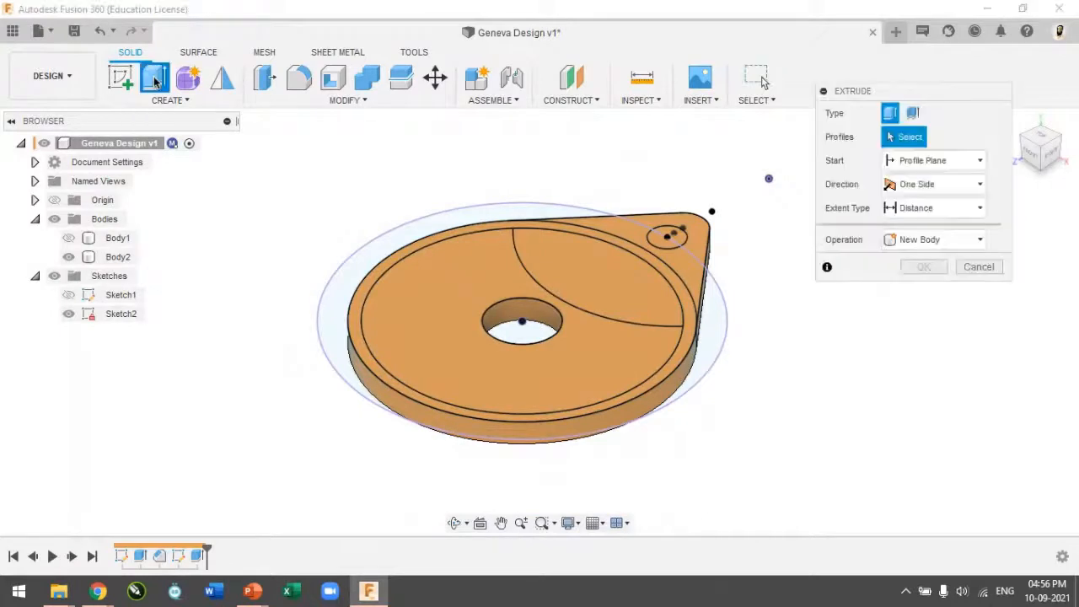
{"action": "left_click", "coordinate": [512, 375]}
{"action": "scroll", "coordinate": [658, 259], "scroll_direction": "up", "scroll_amount": 5}
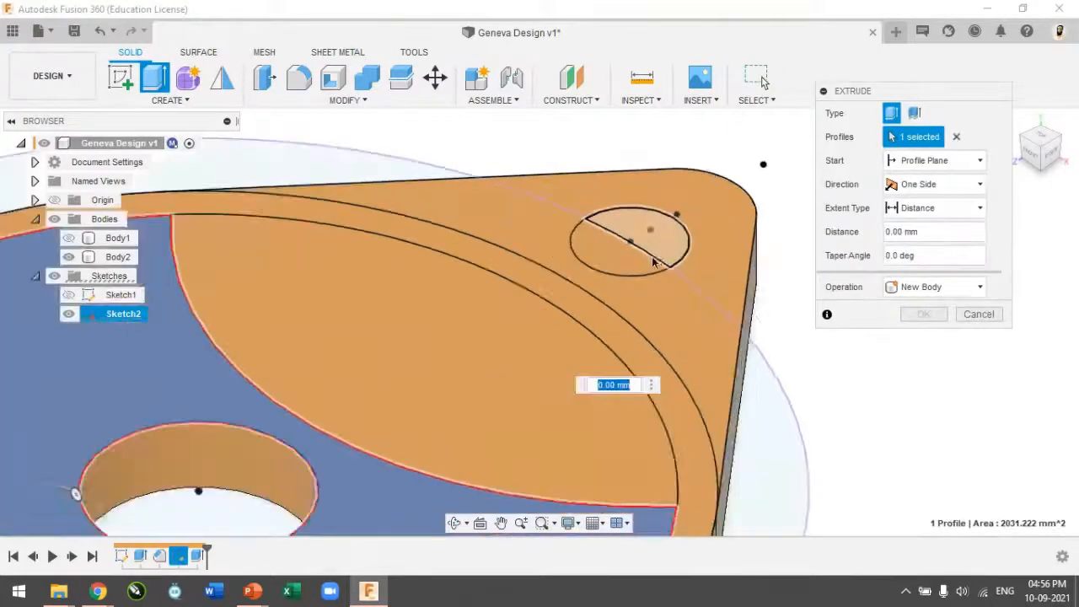
{"action": "left_click", "coordinate": [651, 253]}
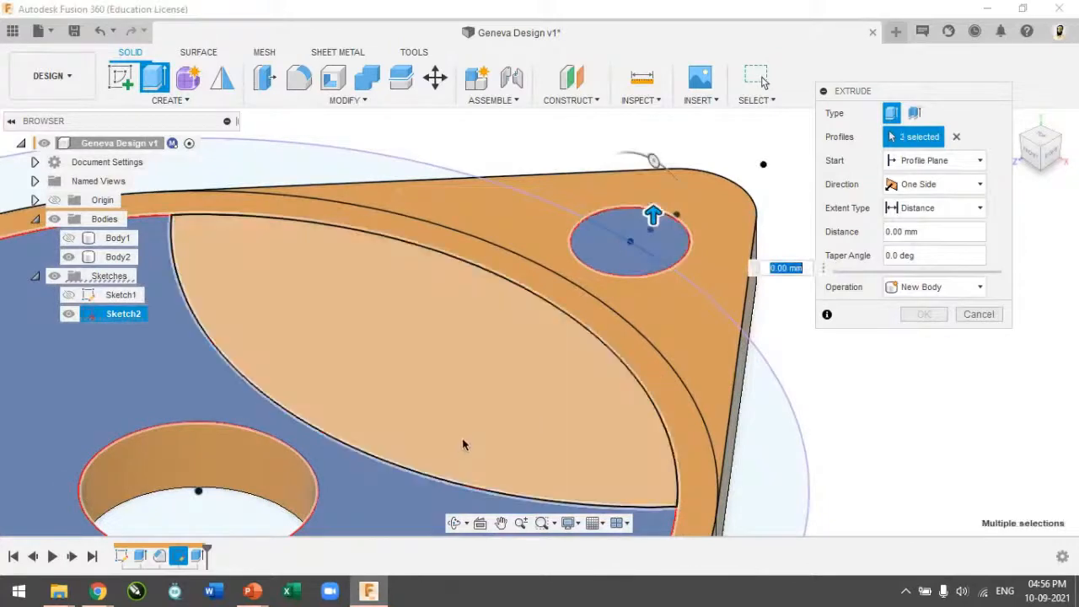
{"action": "left_click", "coordinate": [463, 444]}
{"action": "scroll", "coordinate": [463, 444], "scroll_direction": "down", "scroll_amount": 5}
{"action": "left_click_drag", "start_coordinate": [547, 334], "coordinate": [544, 328]}
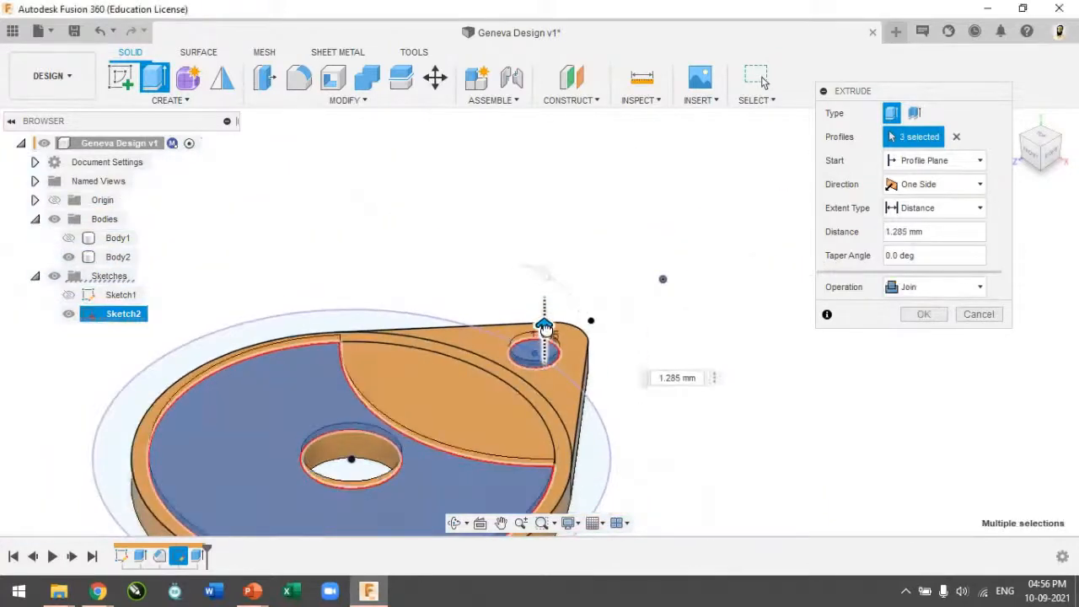
{"action": "type", "text": "5"}
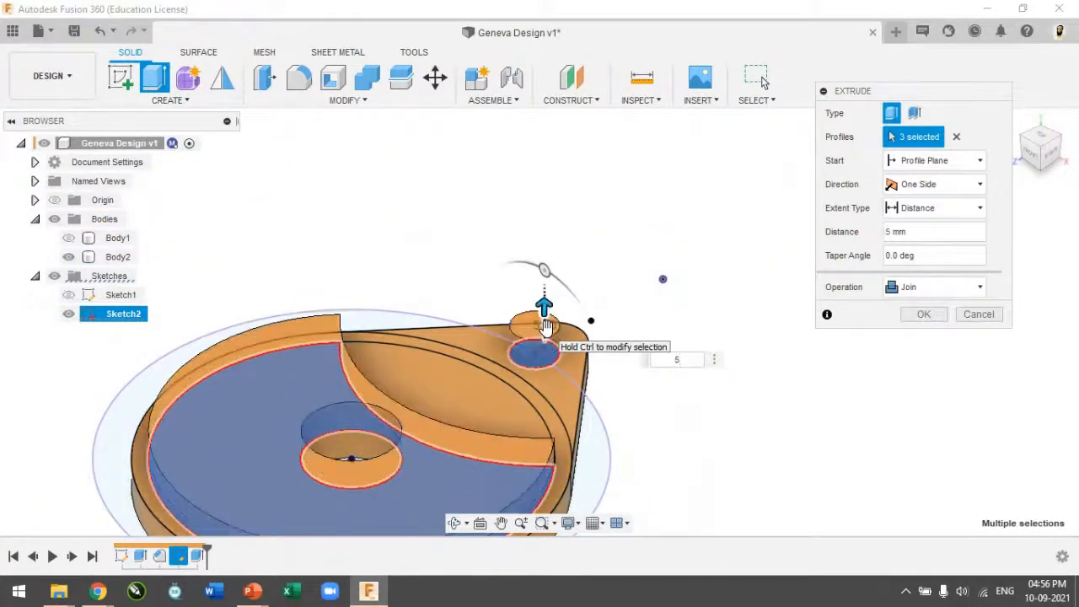
{"action": "key", "text": "Return"}
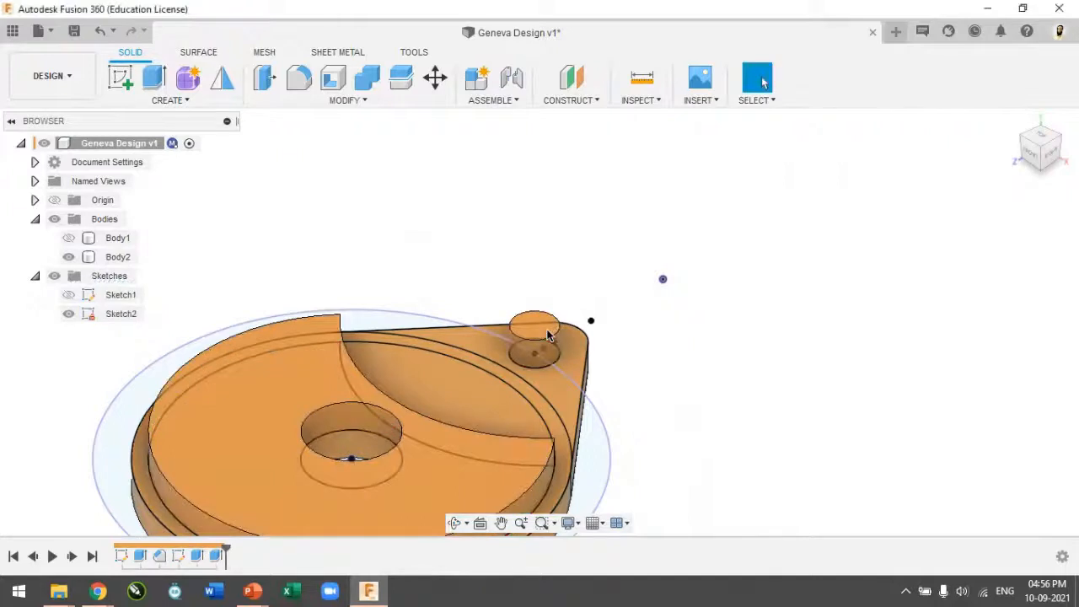
Step: Hide Sketch2 and show Body1 so that both the star wheel and the drive disc are displayed
{"action": "left_click", "coordinate": [67, 314]}
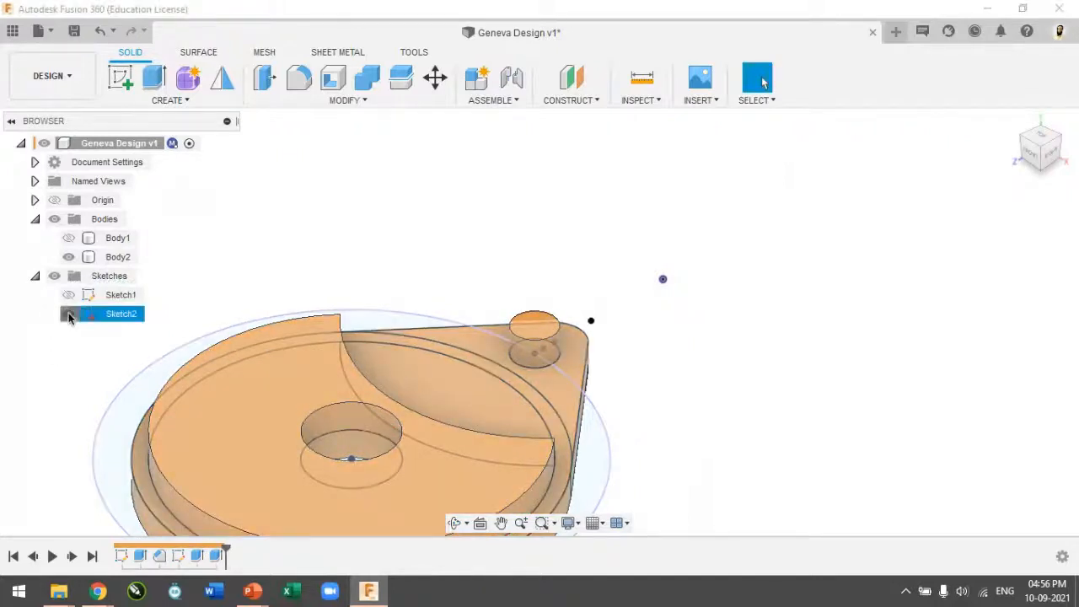
{"action": "left_click", "coordinate": [68, 314]}
{"action": "left_click", "coordinate": [72, 238]}
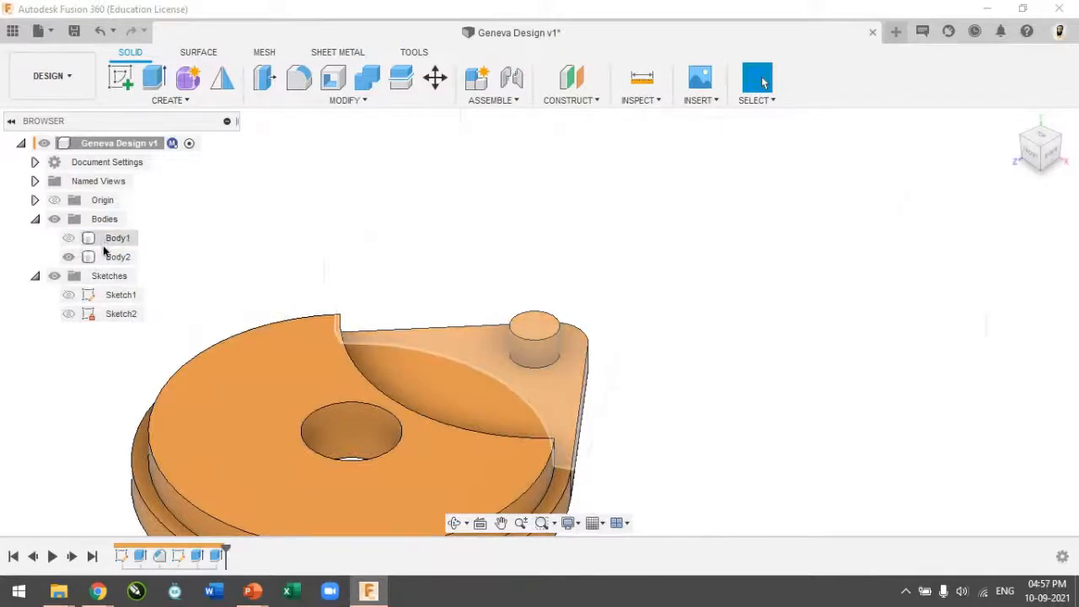
{"action": "left_click", "coordinate": [74, 239]}
{"action": "left_click", "coordinate": [68, 238]}
{"action": "scroll", "coordinate": [615, 299], "scroll_direction": "down", "scroll_amount": 3}
{"action": "left_click", "coordinate": [790, 463]}
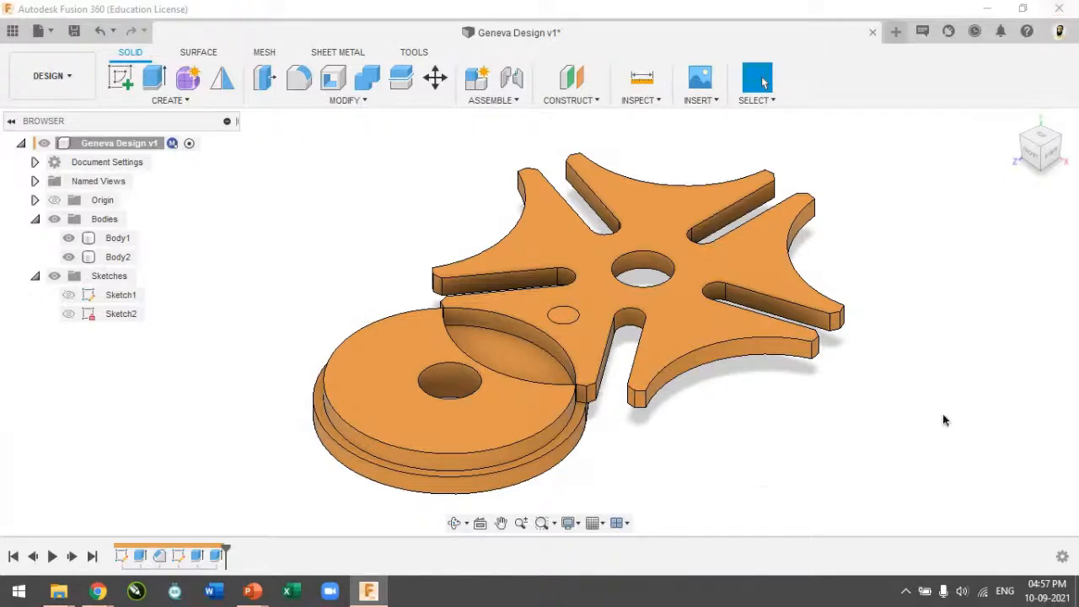
{"action": "left_click", "coordinate": [601, 321]}
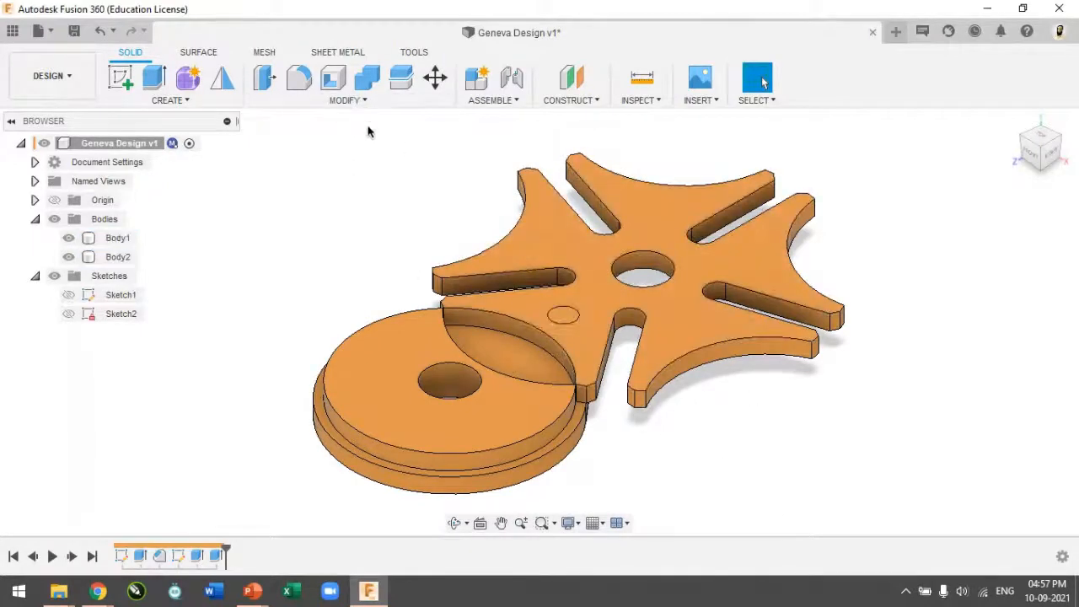
Step: Start Move/Copy for bodies and select Body1, the slotted star wheel
{"action": "left_click", "coordinate": [327, 98]}
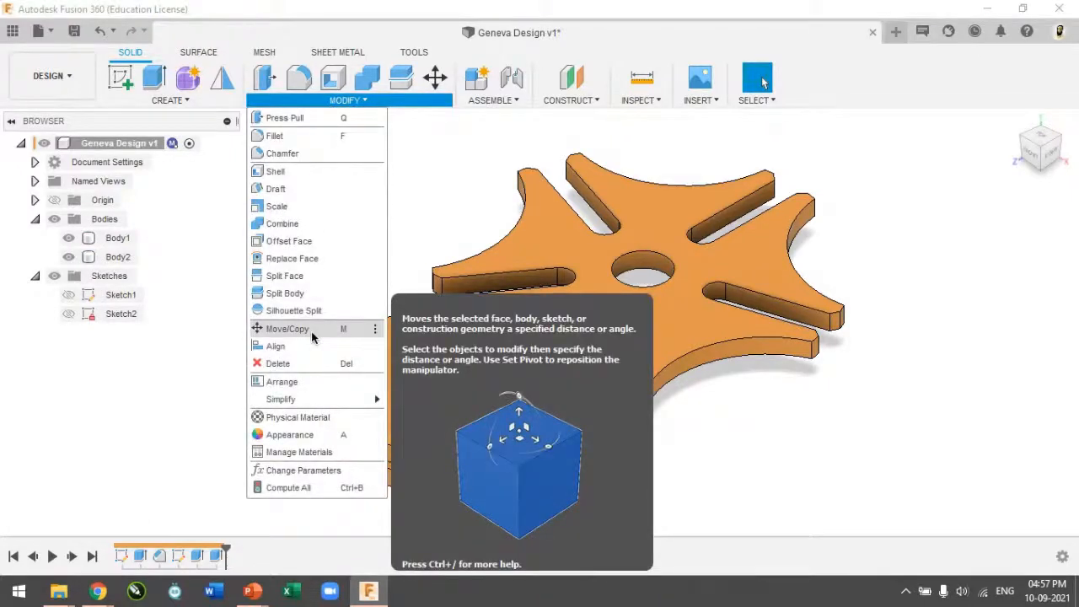
{"action": "left_click", "coordinate": [311, 331]}
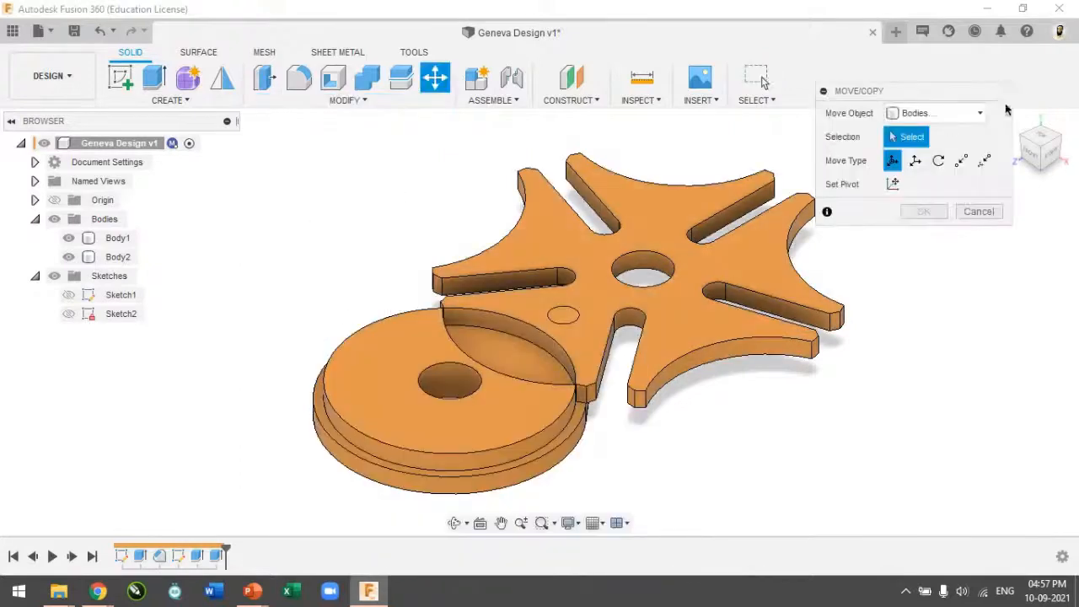
{"action": "left_click", "coordinate": [975, 118]}
{"action": "left_click", "coordinate": [957, 150]}
{"action": "left_click", "coordinate": [759, 276]}
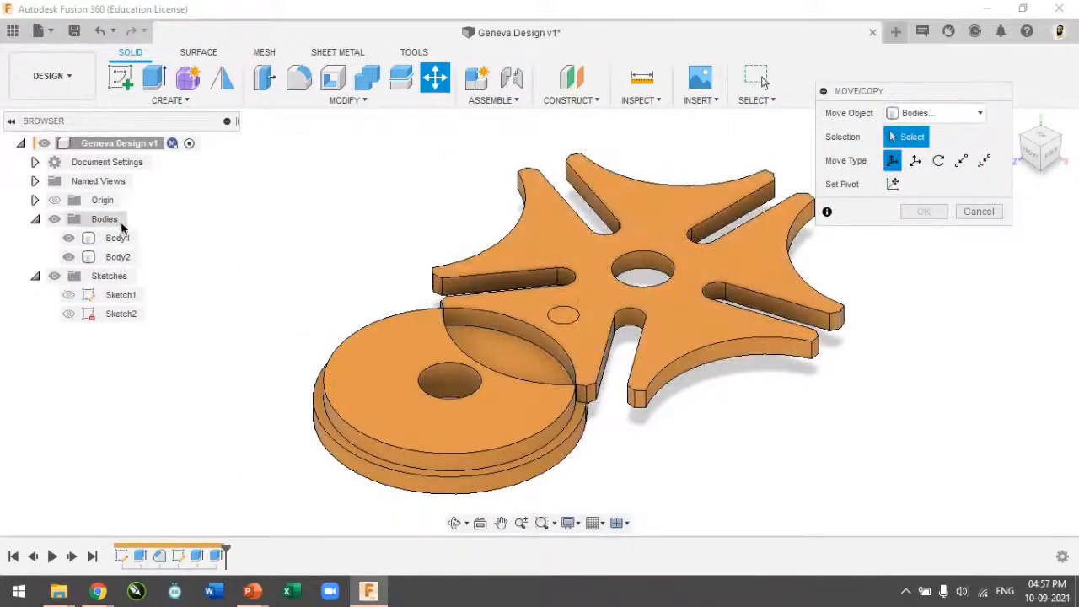
{"action": "left_click", "coordinate": [122, 242]}
{"action": "scroll", "coordinate": [618, 197], "scroll_direction": "down", "scroll_amount": 3}
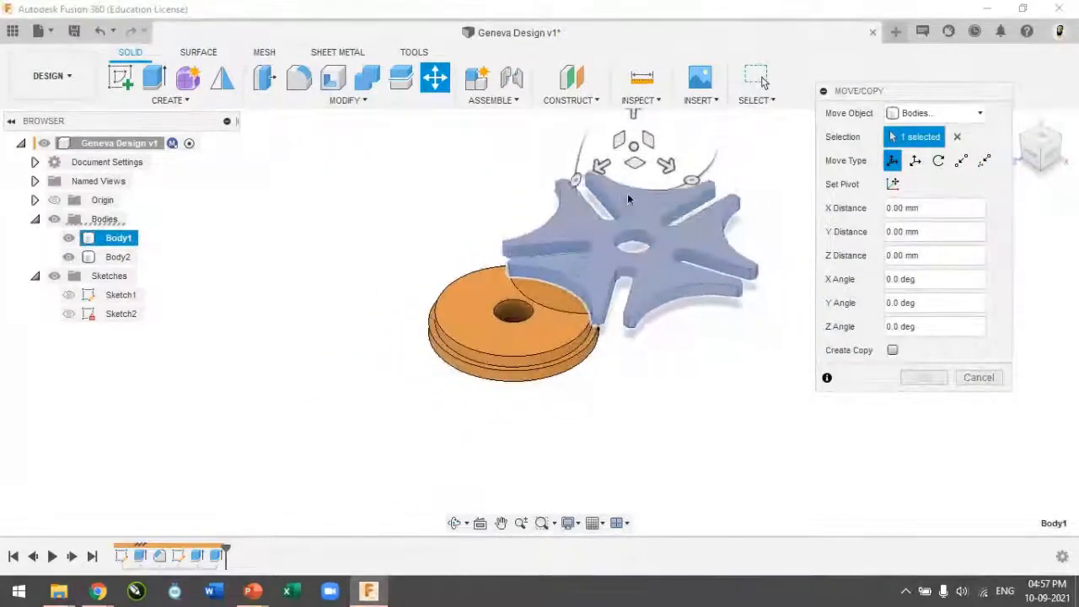
Step: Try rotating the star wheel by -15 degrees about the Y axis, and reset the Y angle to 0
{"action": "left_click", "coordinate": [693, 180]}
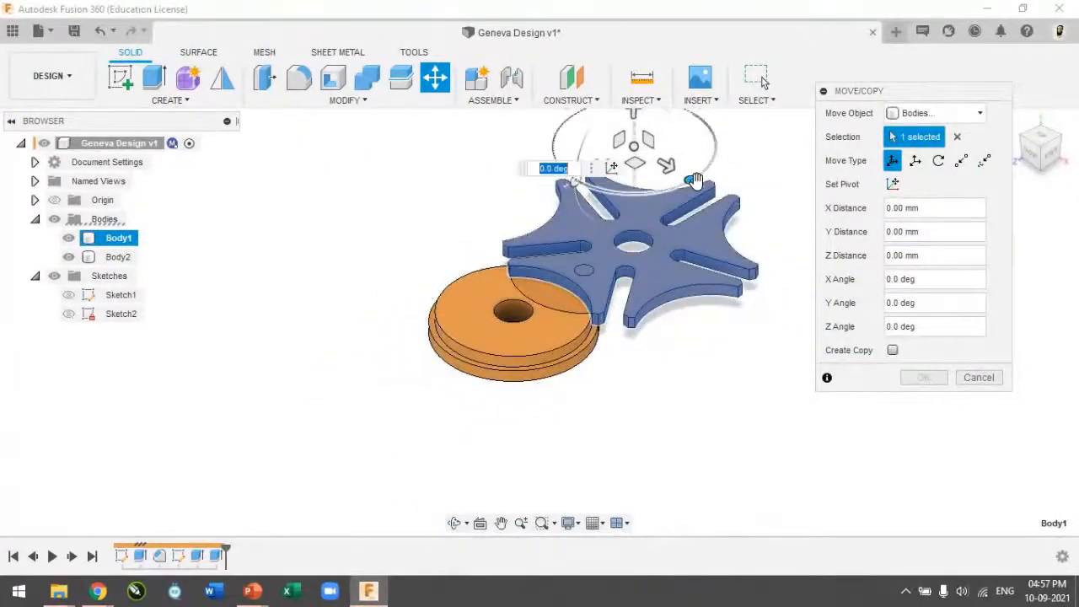
{"action": "left_click_drag", "start_coordinate": [693, 181], "coordinate": [779, 250]}
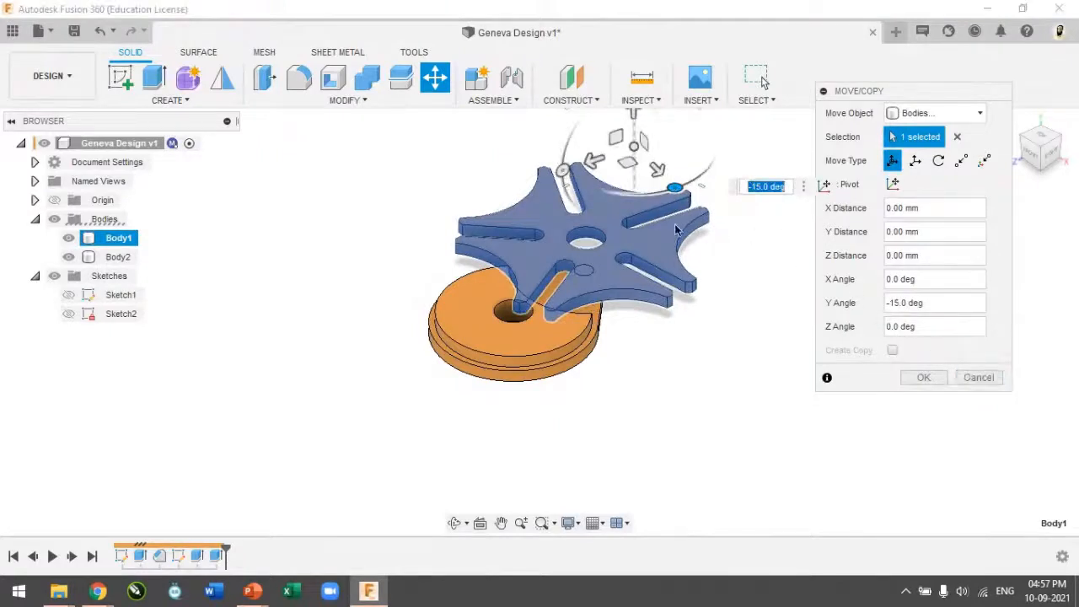
{"action": "type", "text": "0"}
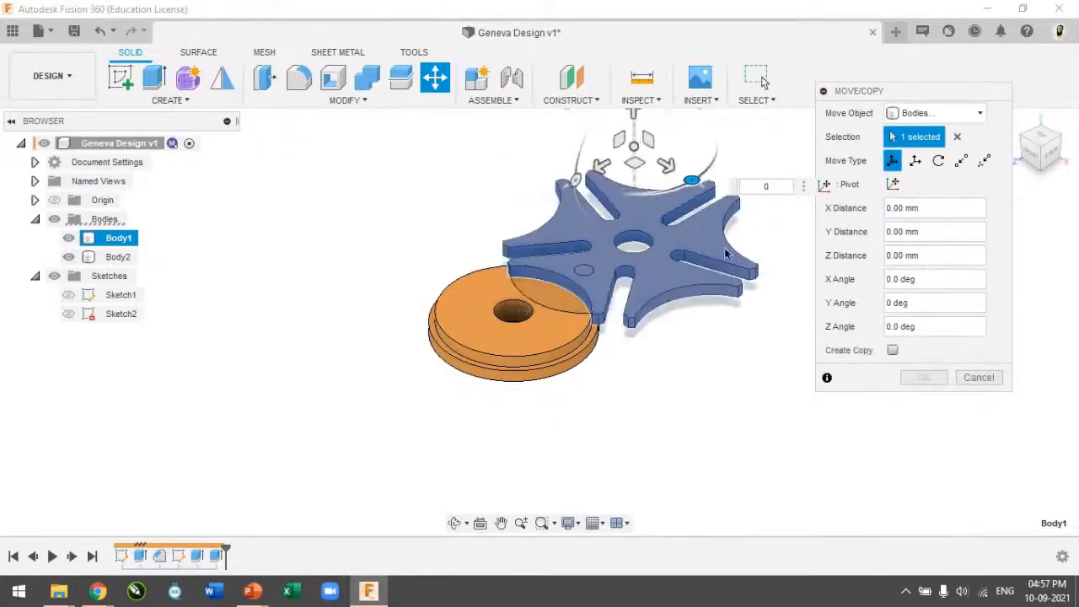
Step: Set the move pivot to the centre of the star wheel's central hole and confirm it
{"action": "scroll", "coordinate": [675, 277], "scroll_direction": "up", "scroll_amount": 3}
{"action": "scroll", "coordinate": [662, 253], "scroll_direction": "down", "scroll_amount": 2}
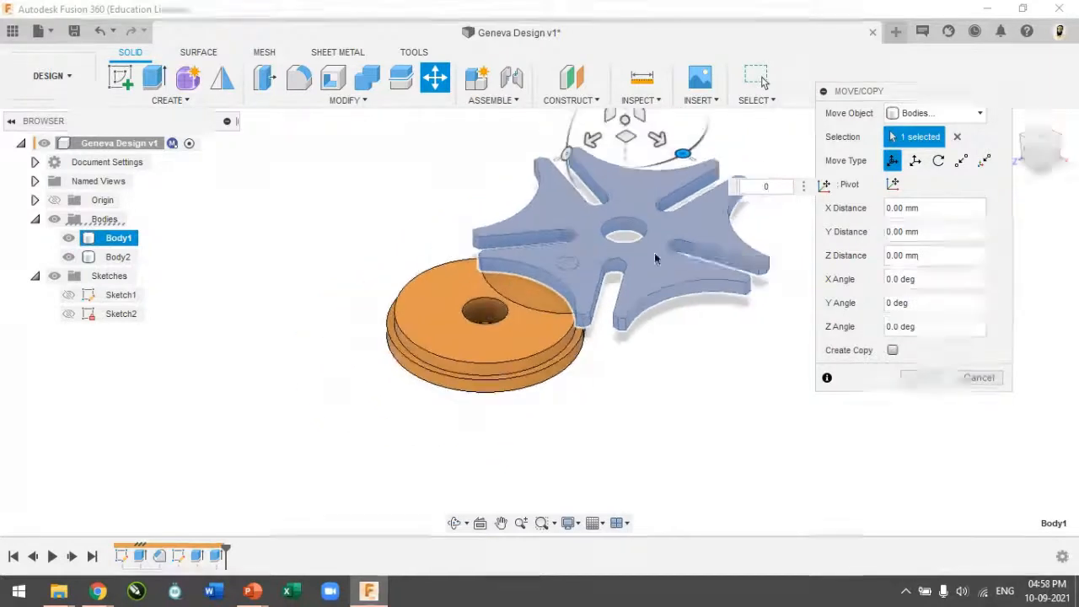
{"action": "left_click", "coordinate": [501, 522]}
{"action": "left_click_drag", "start_coordinate": [607, 373], "coordinate": [531, 446]}
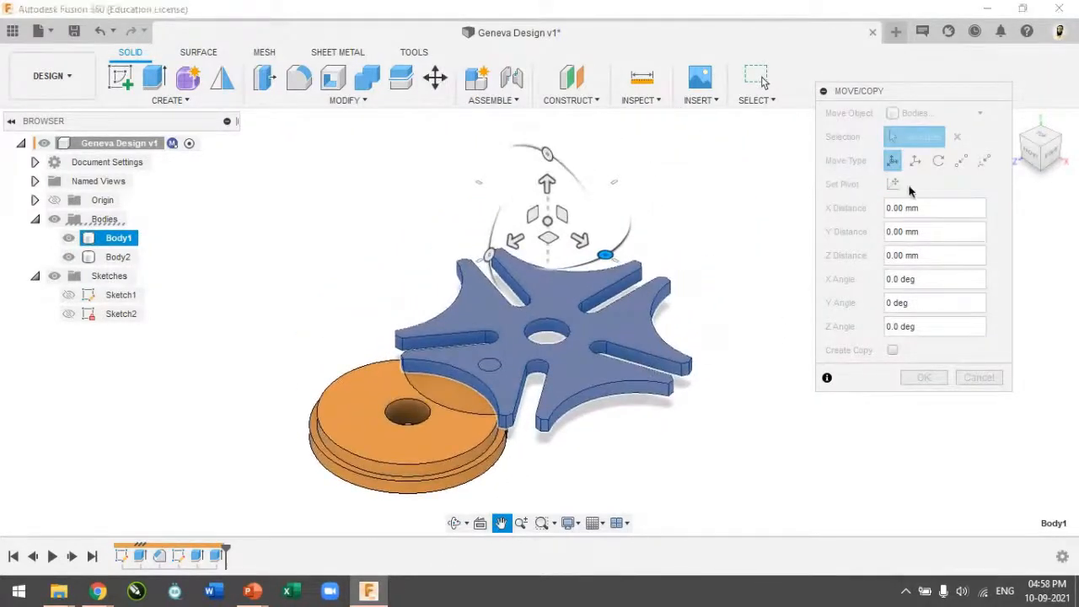
{"action": "key", "text": "Escape"}
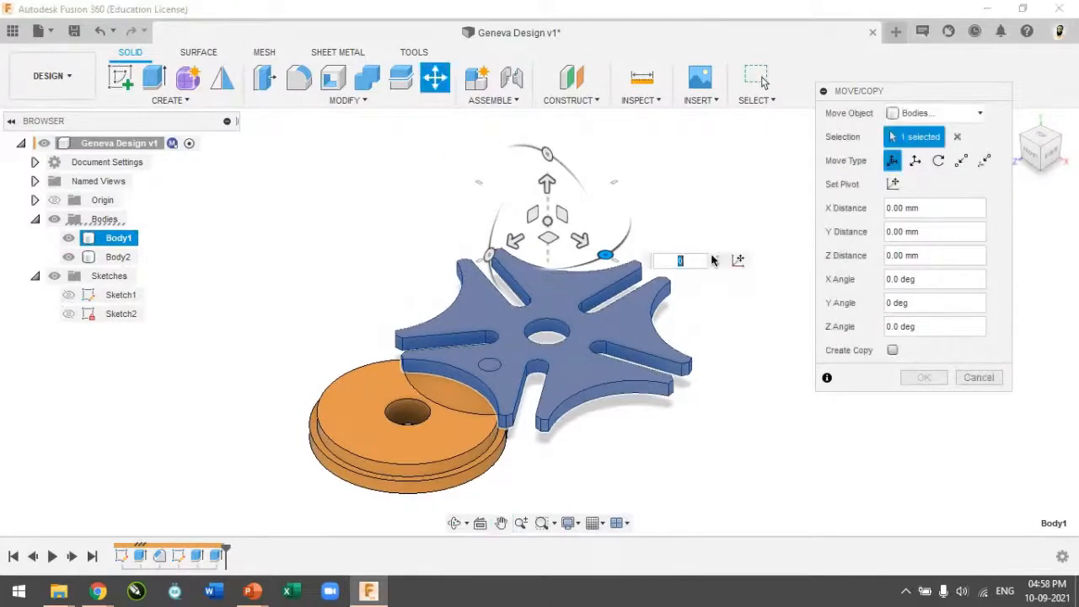
{"action": "left_click", "coordinate": [892, 185]}
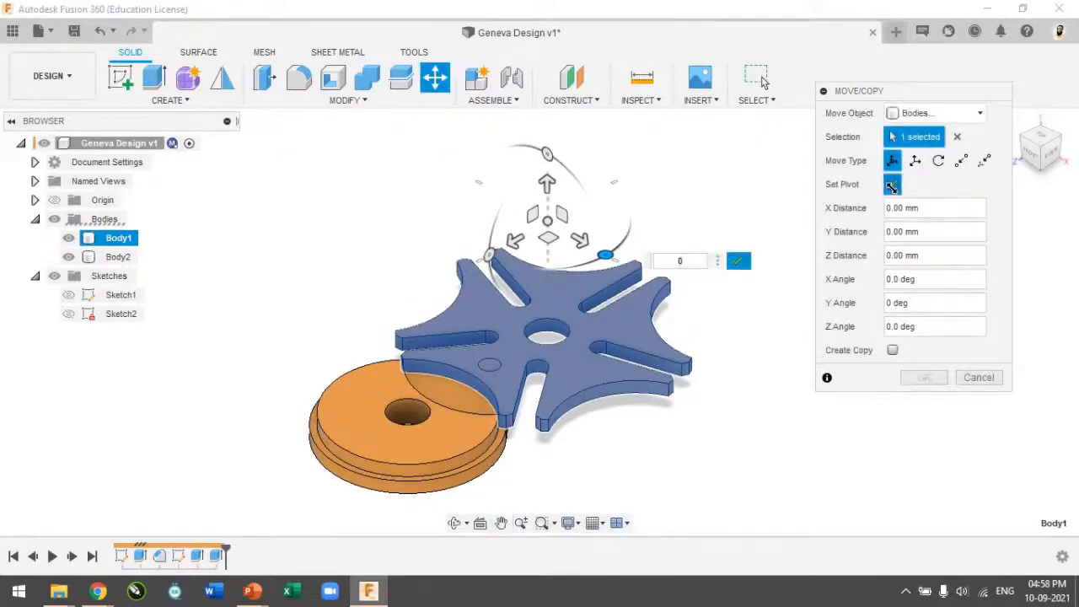
{"action": "left_click", "coordinate": [553, 343]}
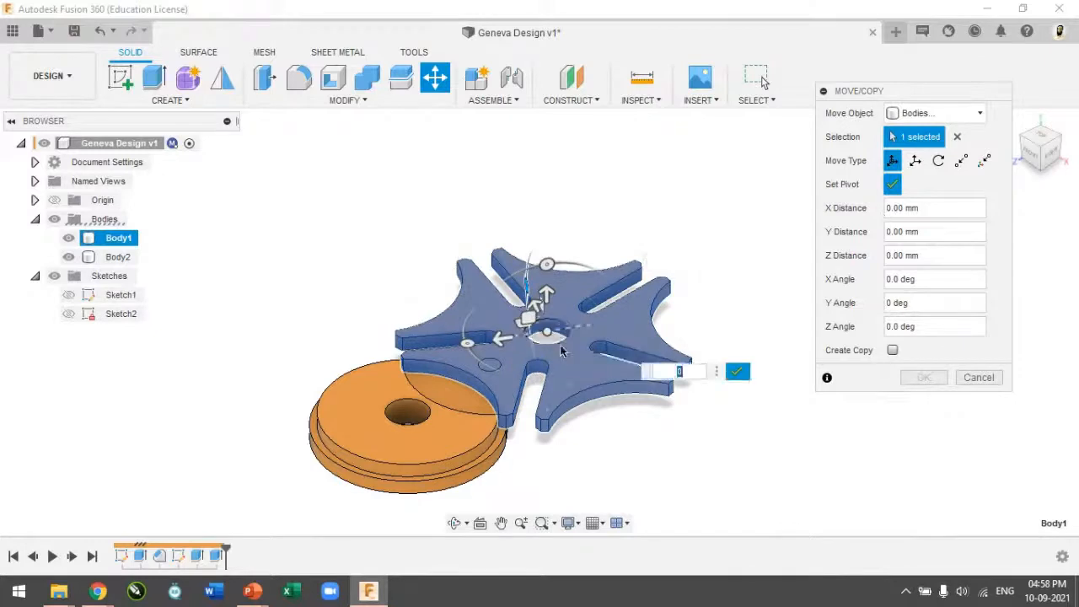
{"action": "left_click", "coordinate": [738, 372]}
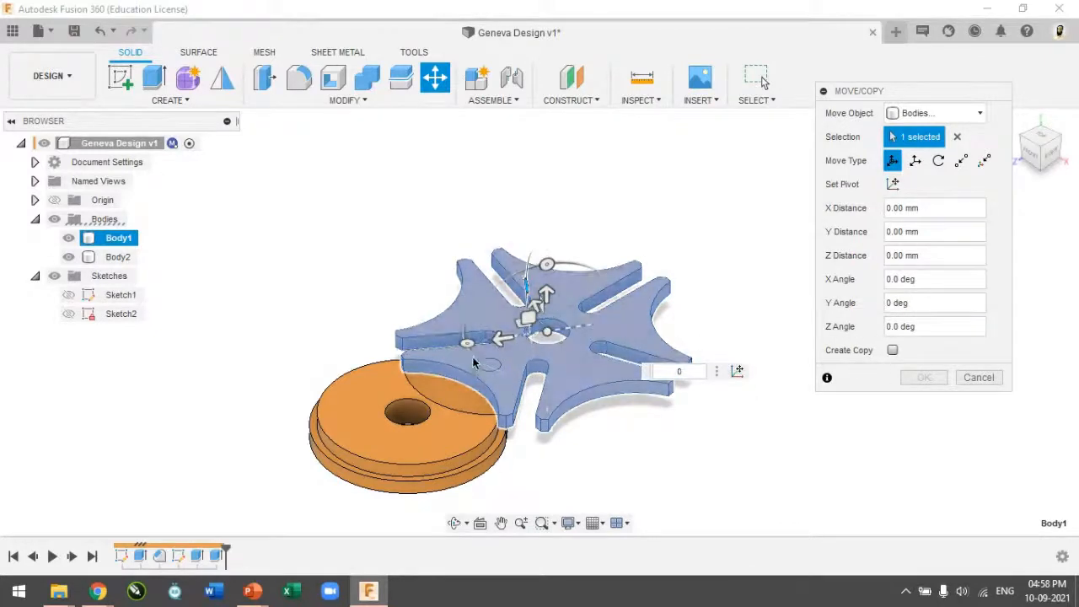
Step: Rotate the star wheel 36 degrees about the Z axis around its centre and apply the move
{"action": "left_click_drag", "start_coordinate": [468, 342], "coordinate": [454, 336]}
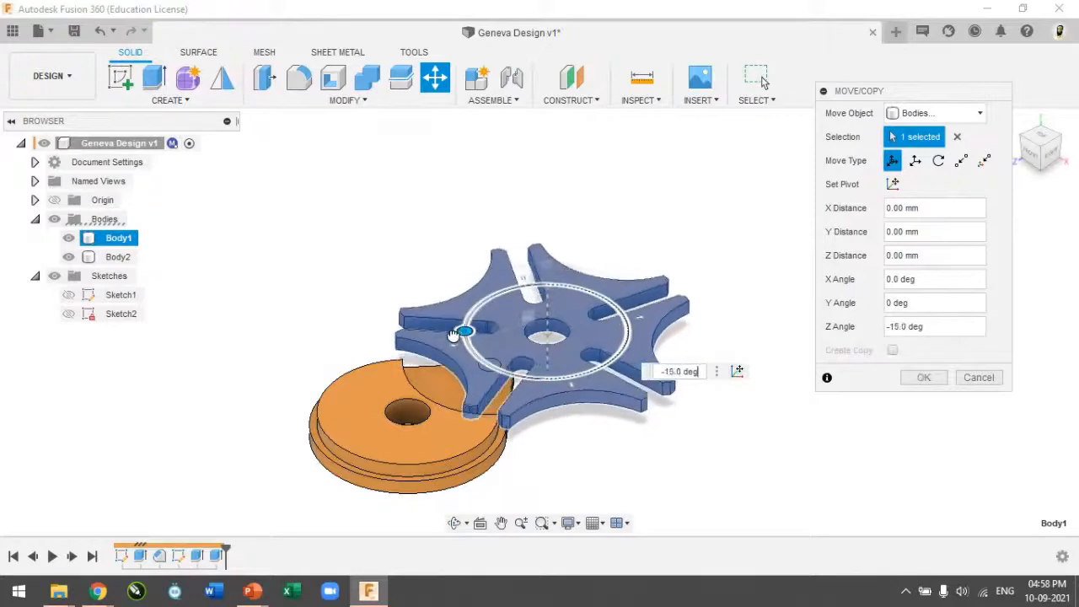
{"action": "type", "text": "36"}
{"action": "key", "text": "Return"}
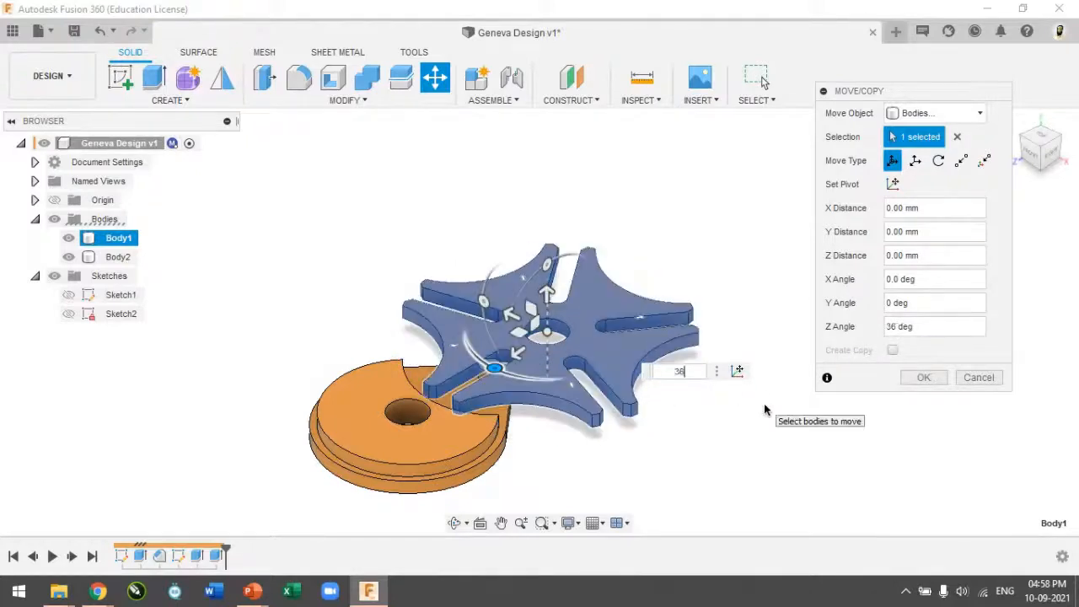
{"action": "left_click", "coordinate": [1050, 146]}
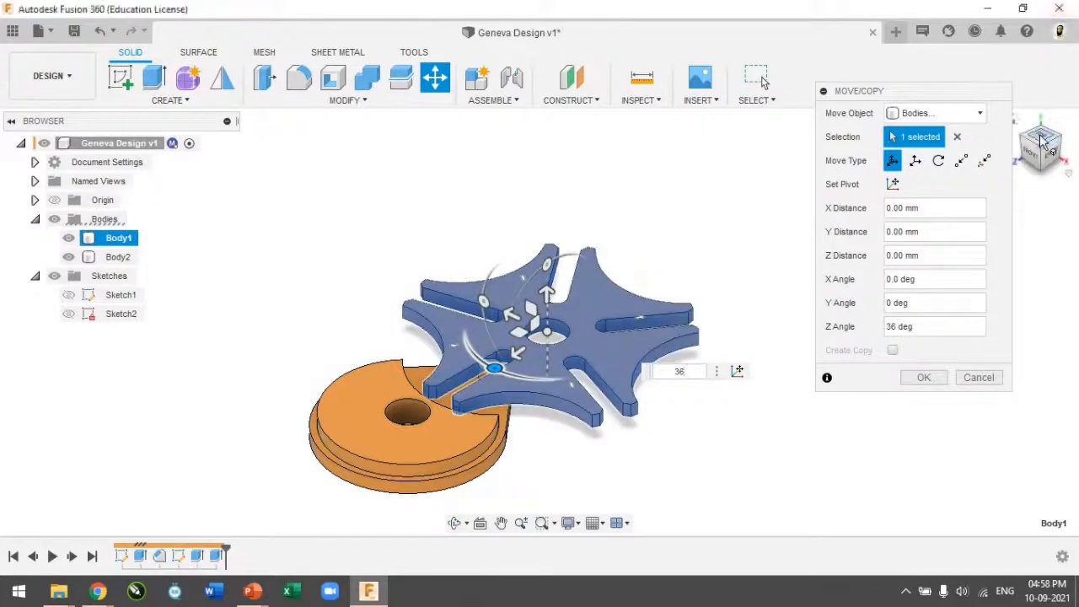
{"action": "scroll", "coordinate": [501, 348], "scroll_direction": "up", "scroll_amount": 3}
{"action": "scroll", "coordinate": [501, 354], "scroll_direction": "up", "scroll_amount": 4}
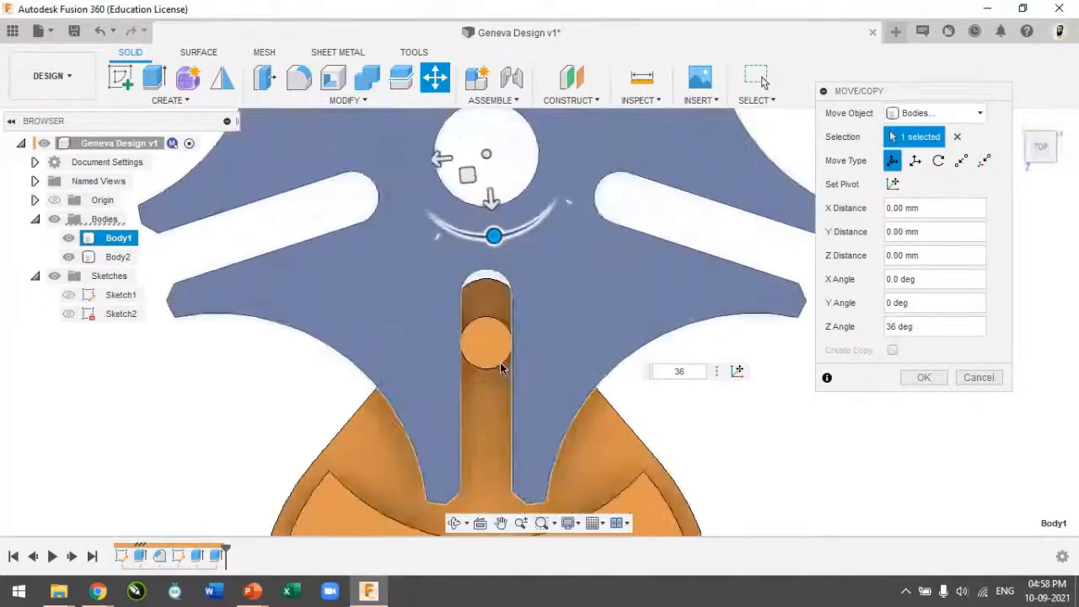
{"action": "scroll", "coordinate": [496, 357], "scroll_direction": "down", "scroll_amount": 6}
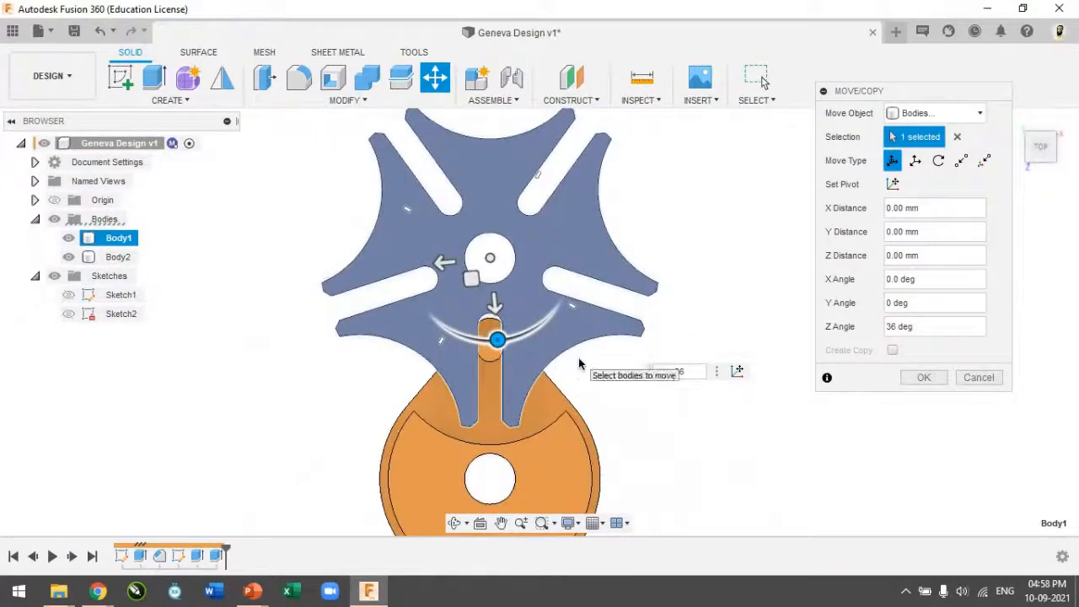
{"action": "left_click", "coordinate": [925, 378]}
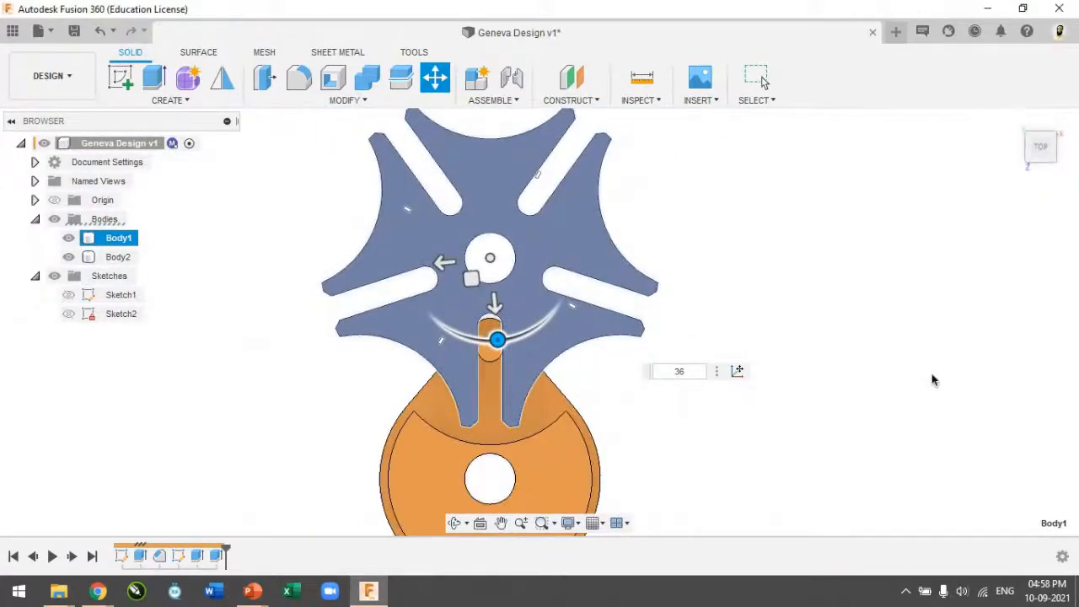
Step: Clear the body selection and save the Geneva Design file as a new version
{"action": "left_click", "coordinate": [1016, 127]}
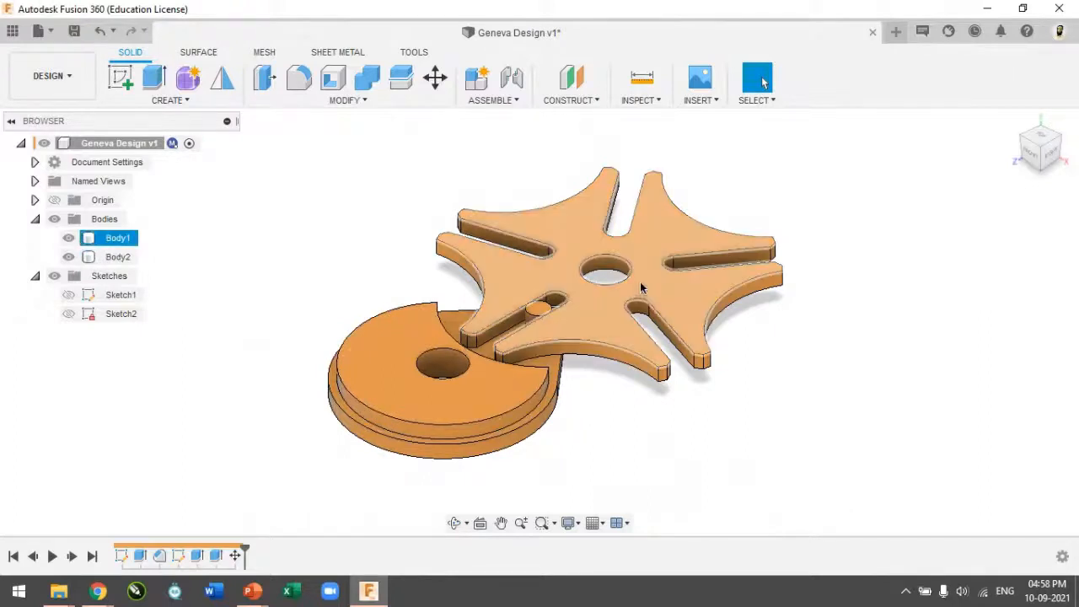
{"action": "left_click", "coordinate": [436, 403]}
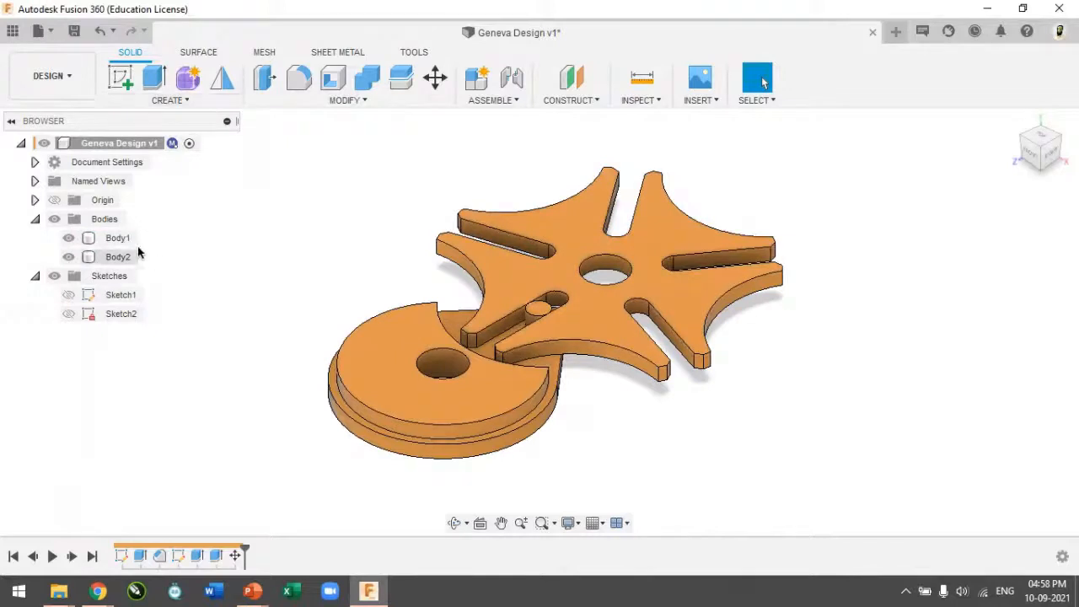
{"action": "key", "text": "ctrl+s"}
{"action": "key", "text": "Return"}
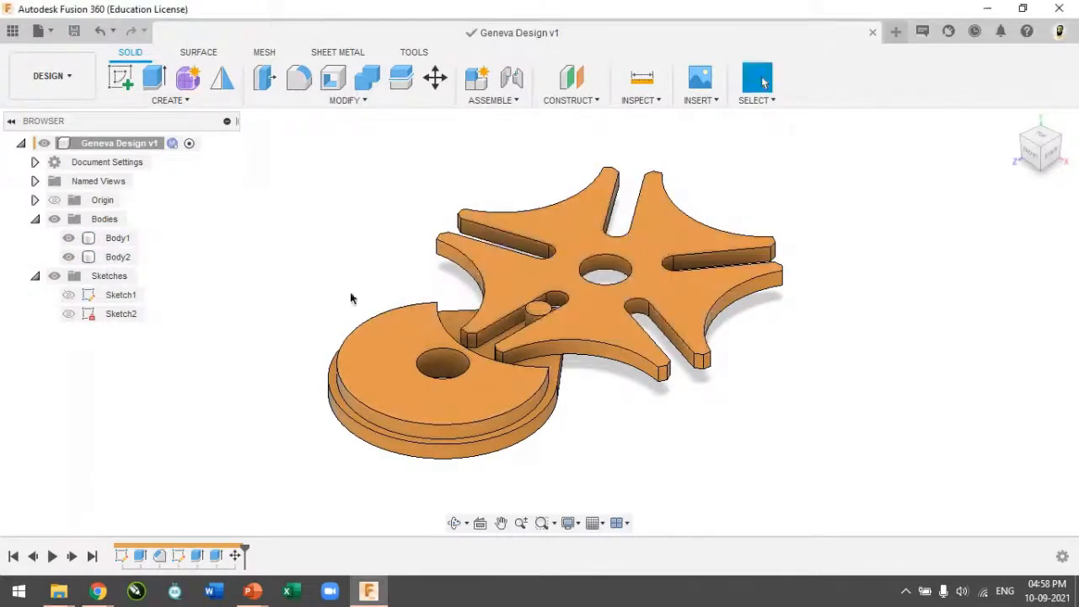
Step: Create components from Body1 and Body2 together
{"action": "right_click", "coordinate": [117, 238]}
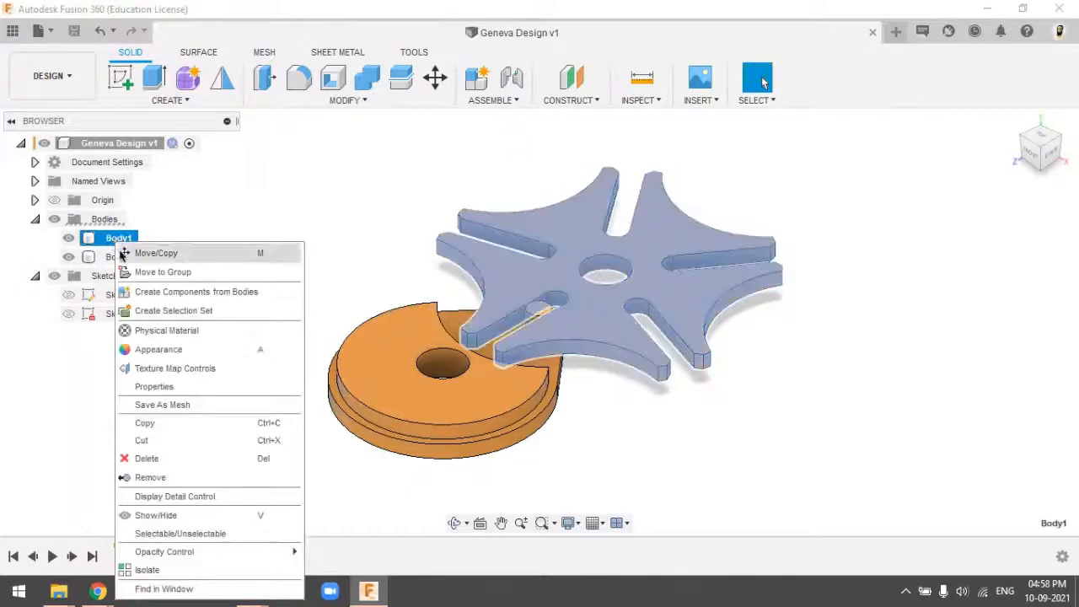
{"action": "left_click", "coordinate": [103, 259]}
{"action": "left_click", "coordinate": [109, 241], "text": "ctrl"}
{"action": "right_click", "coordinate": [111, 242]}
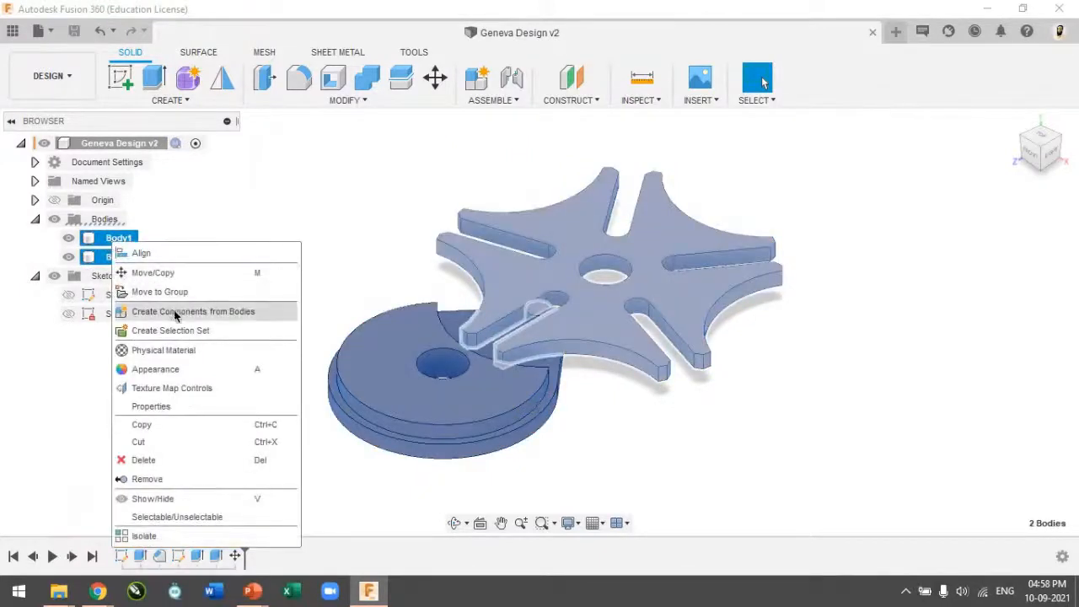
{"action": "left_click", "coordinate": [174, 312]}
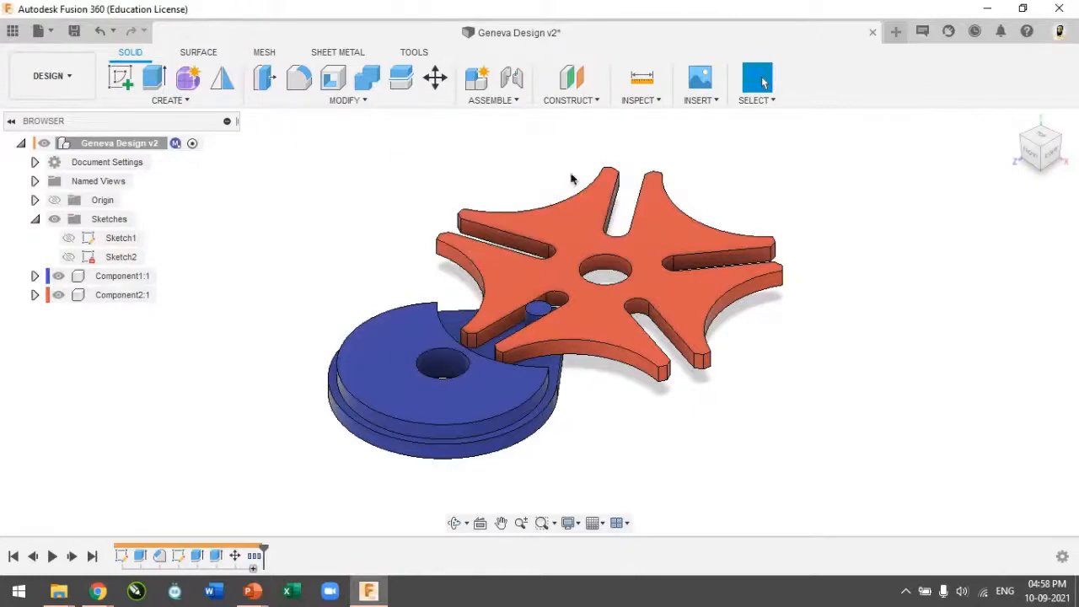
Step: Rename the drive disc's component as CAM and the star wheel's component as FOLLOWER
{"action": "left_click", "coordinate": [132, 278]}
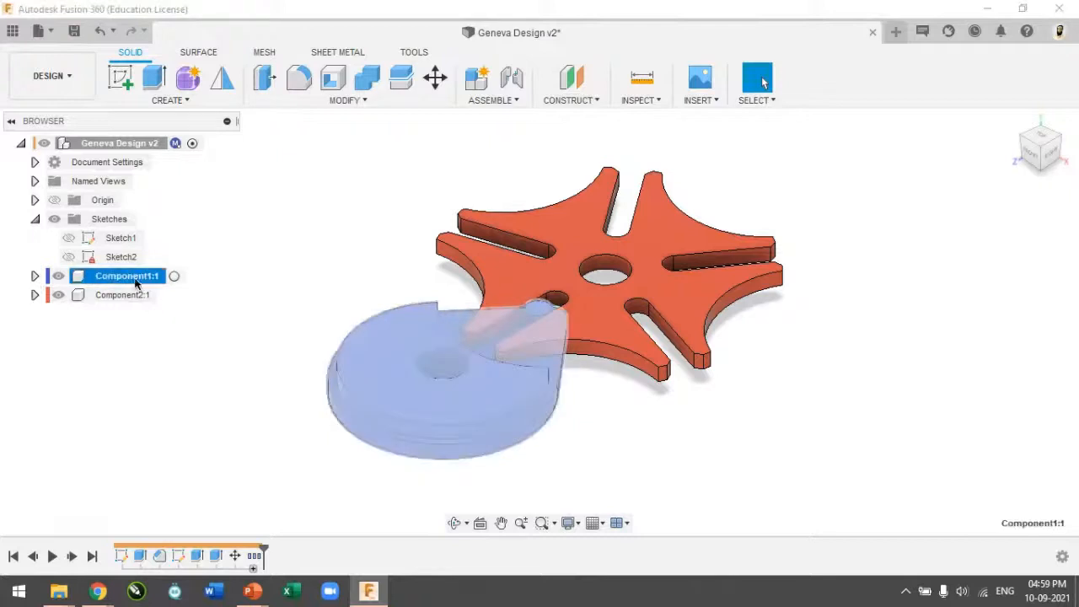
{"action": "left_click", "coordinate": [135, 281]}
{"action": "type", "text": "C"}
{"action": "key", "text": "Return"}
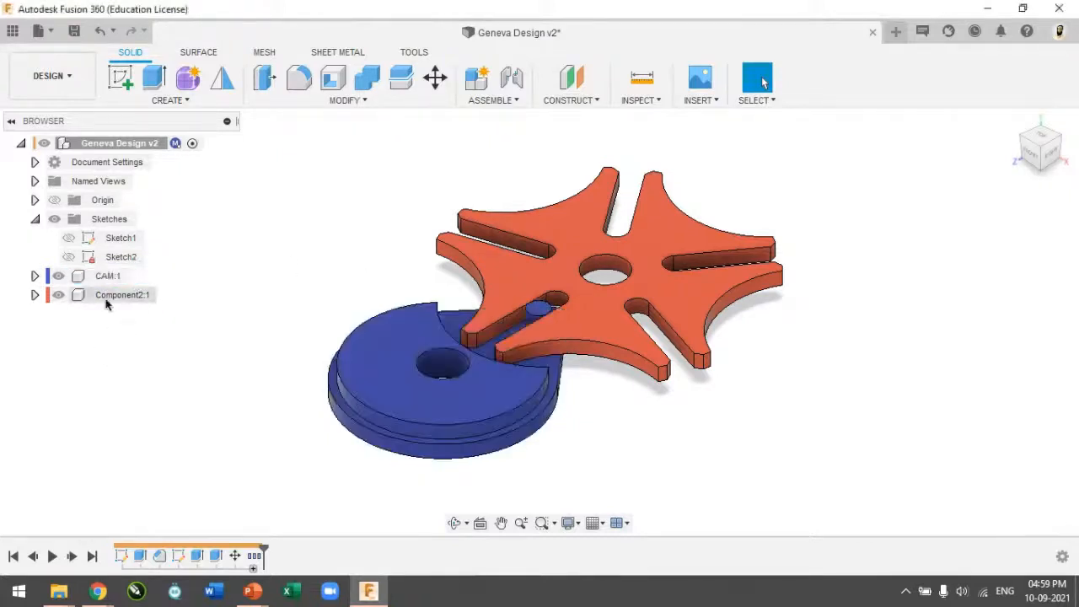
{"action": "left_click", "coordinate": [107, 296]}
{"action": "left_click", "coordinate": [116, 295]}
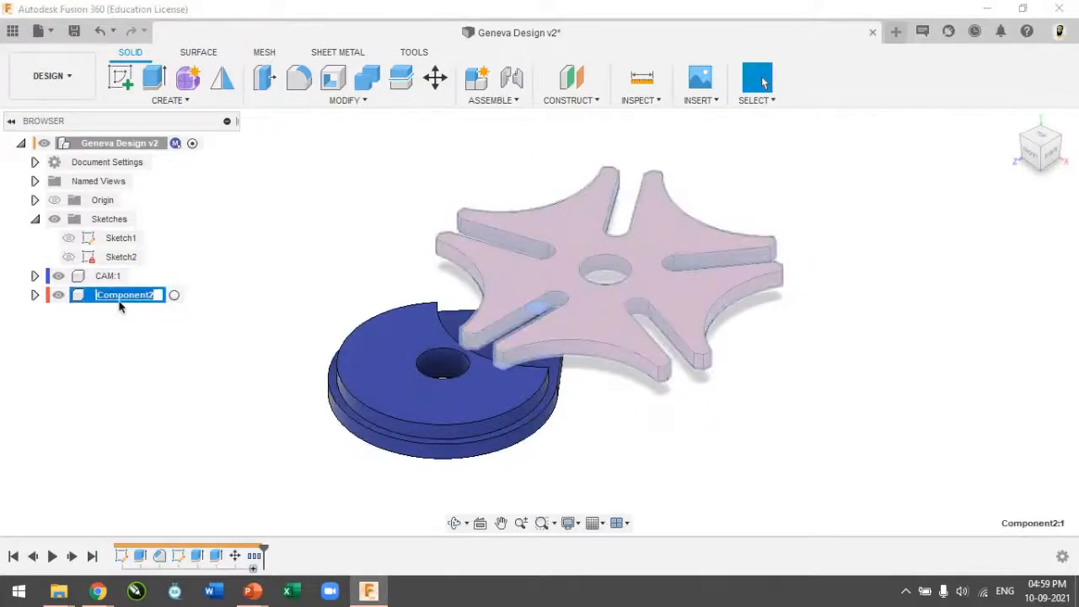
{"action": "type", "text": "FOLLOWER"}
{"action": "key", "text": "Return"}
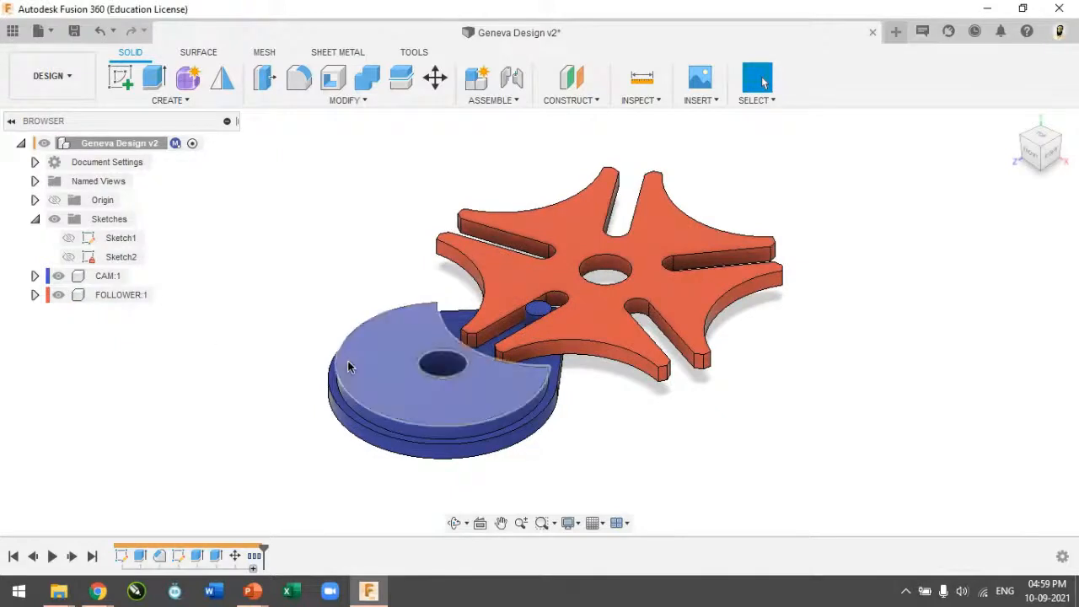
Step: Start a Cylinder on the star wheel's upper face with a 15 mm diameter base circle matching its central hole
{"action": "scroll", "coordinate": [347, 361], "scroll_direction": "up", "scroll_amount": 1}
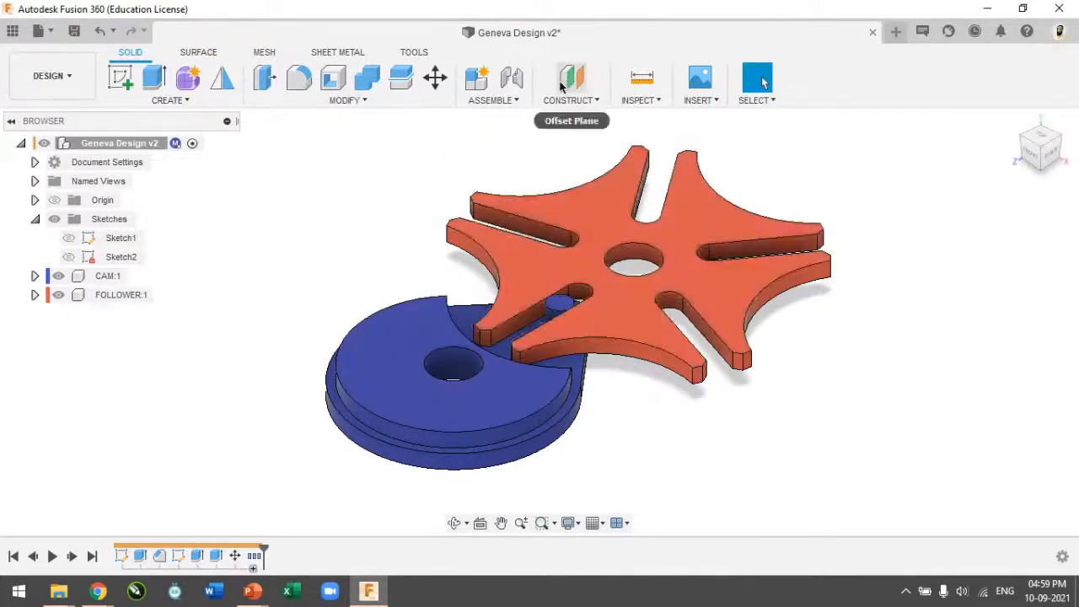
{"action": "left_click", "coordinate": [168, 100]}
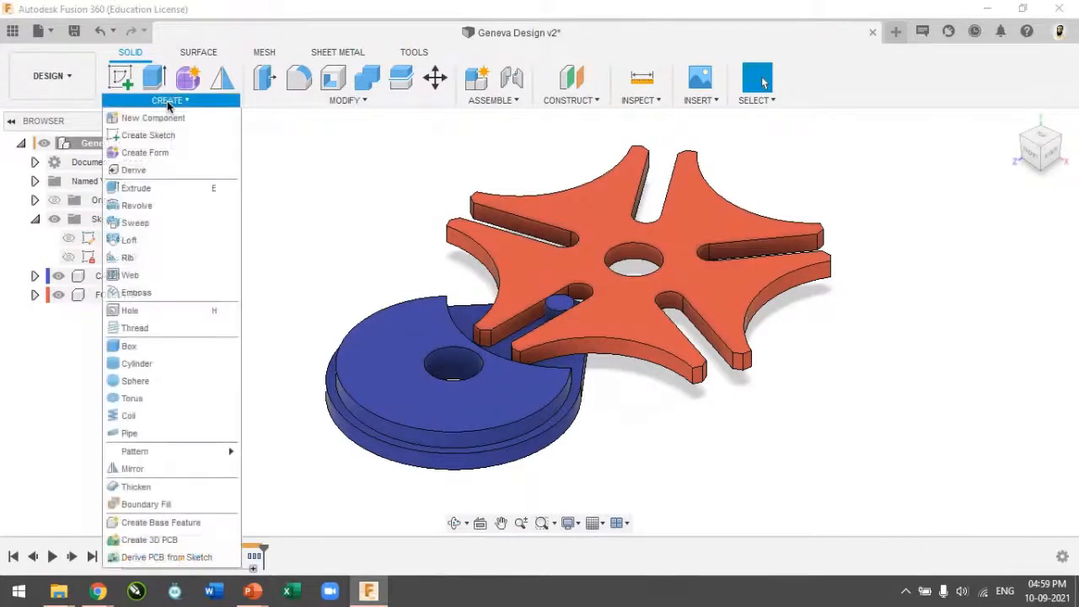
{"action": "left_click", "coordinate": [148, 364]}
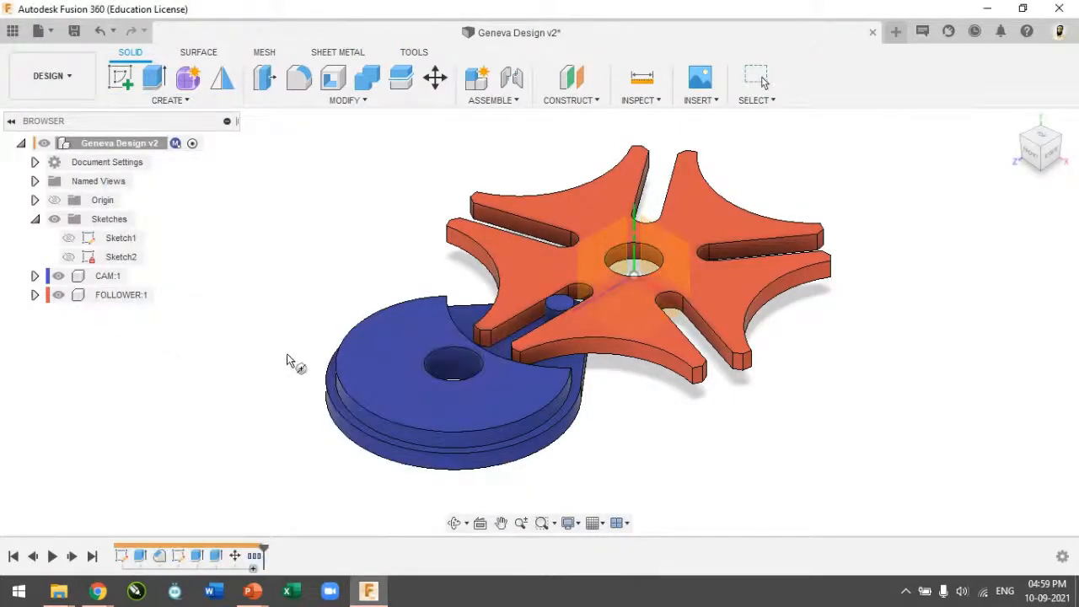
{"action": "left_click", "coordinate": [639, 301]}
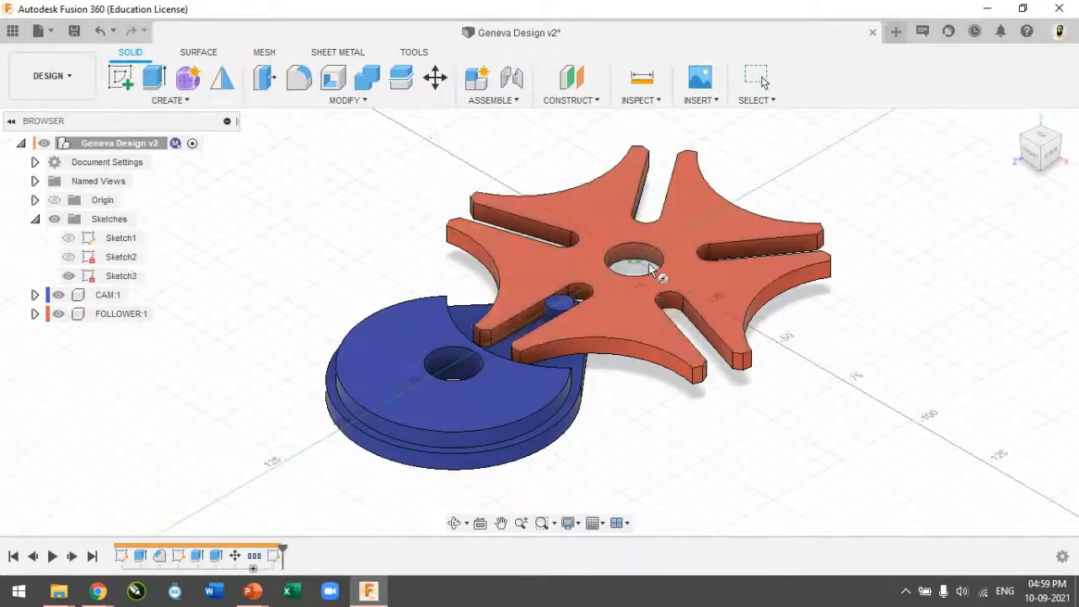
{"action": "left_click", "coordinate": [634, 263]}
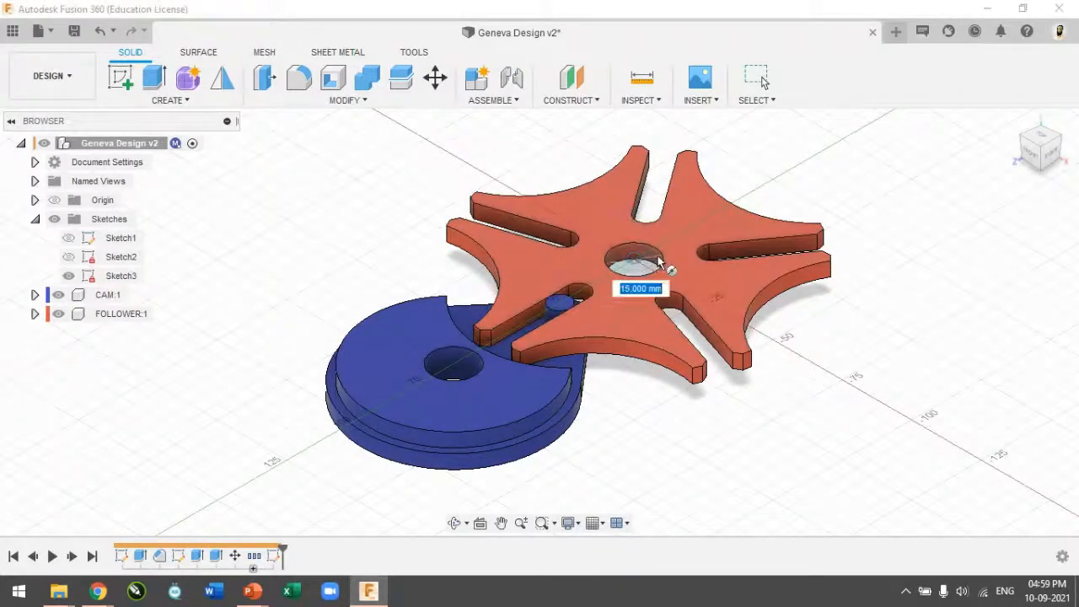
{"action": "left_click", "coordinate": [660, 264]}
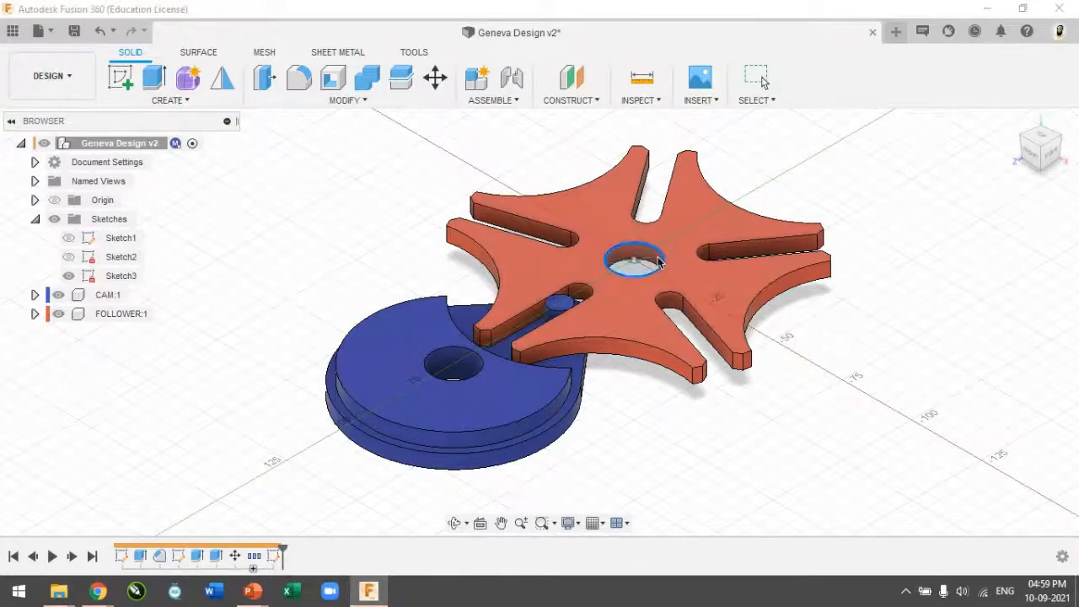
Step: Set the cylinder's height to -20 mm so that it extends downward through the star wheel's hole
{"action": "left_click", "coordinate": [1052, 153]}
{"action": "left_click_drag", "start_coordinate": [659, 264], "coordinate": [665, 371]}
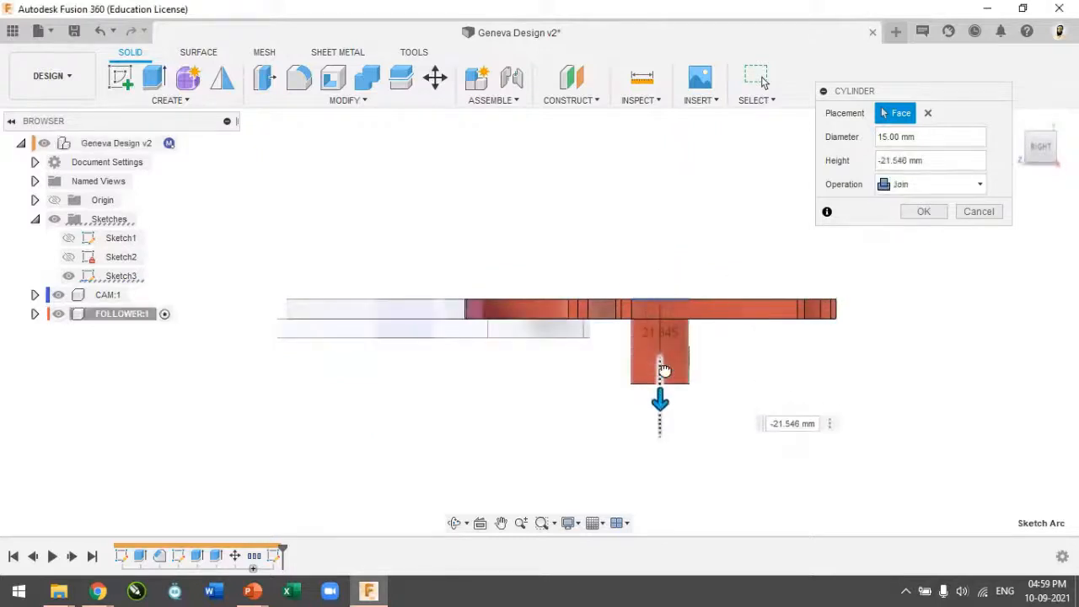
{"action": "type", "text": "-2"}
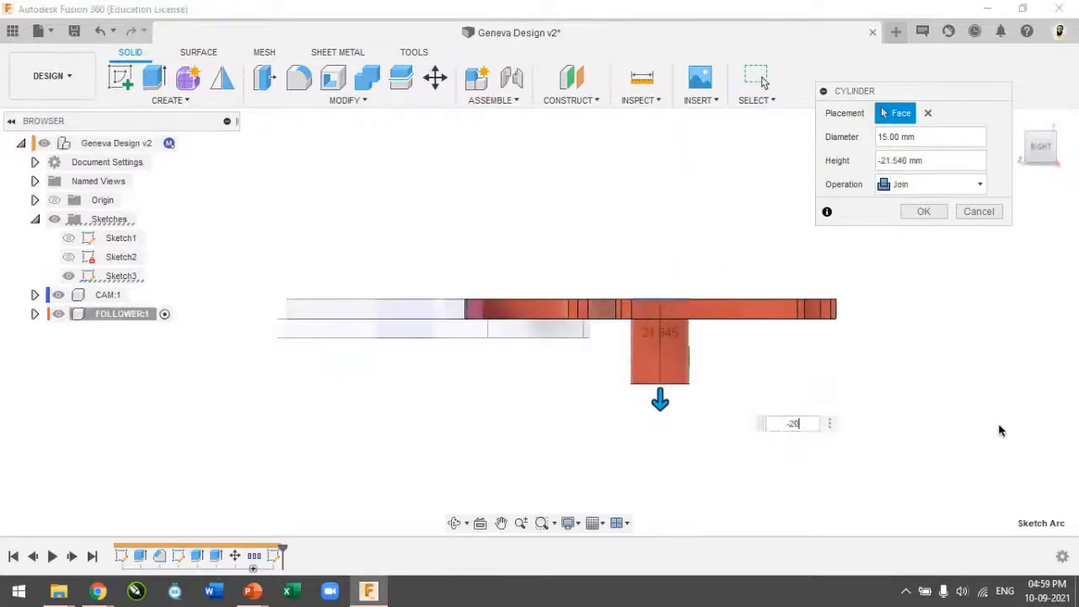
{"action": "type", "text": "0"}
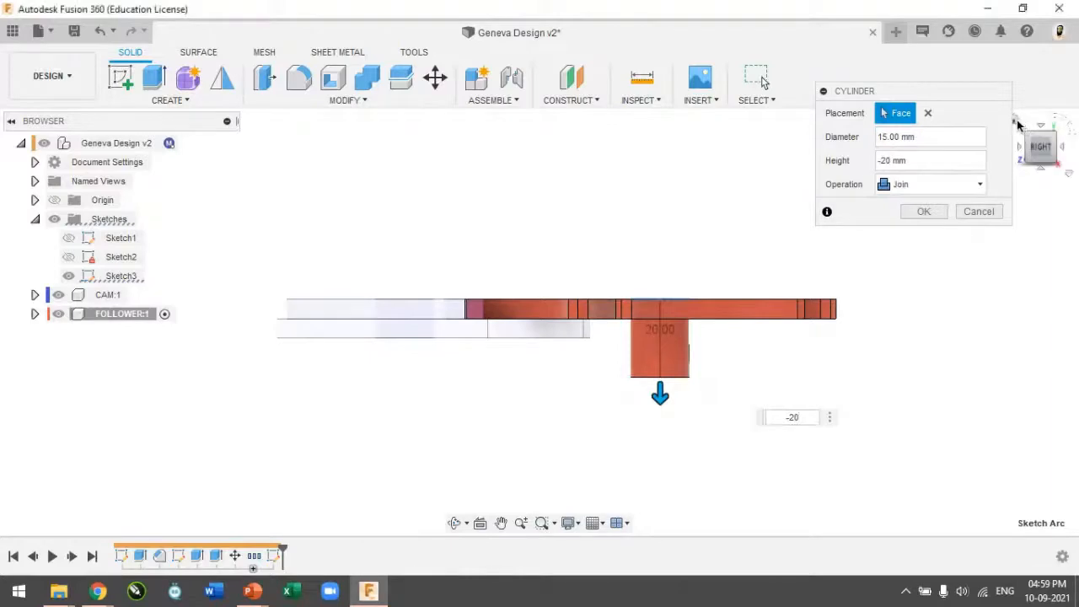
{"action": "left_click", "coordinate": [1018, 125]}
{"action": "scroll", "coordinate": [610, 315], "scroll_direction": "up", "scroll_amount": 5}
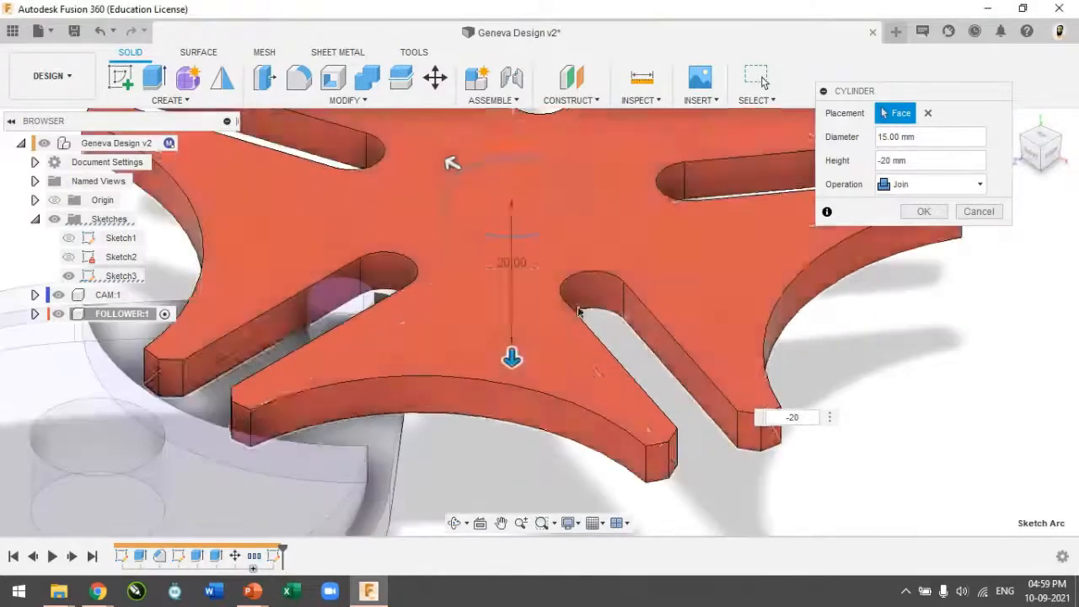
Step: Create the 15 mm shaft cylinder through the star wheel's hole as a New Component
{"action": "left_click", "coordinate": [1048, 160]}
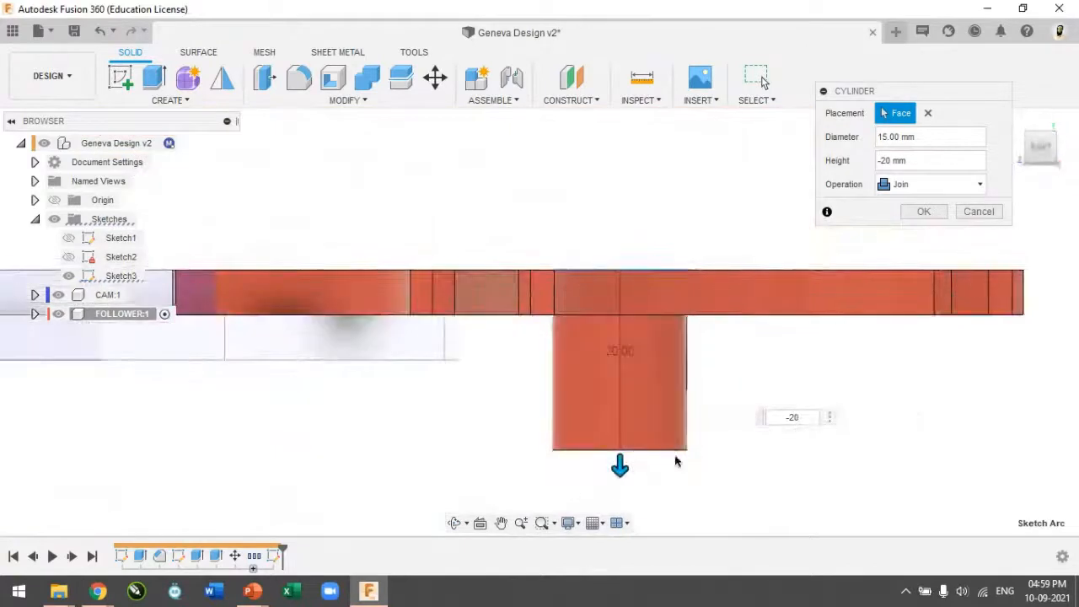
{"action": "left_click", "coordinate": [922, 186]}
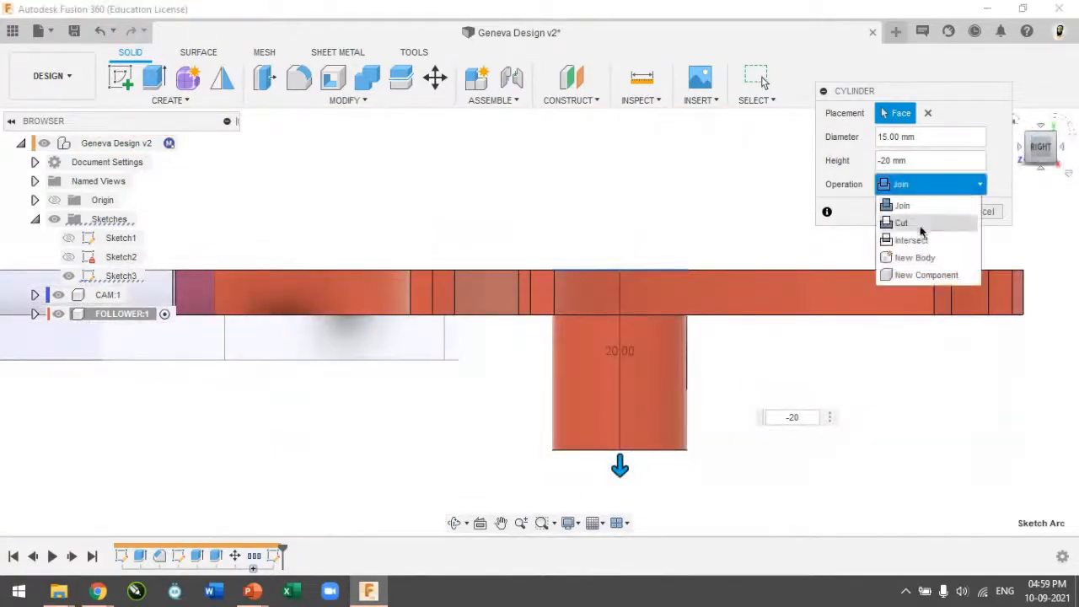
{"action": "left_click", "coordinate": [916, 258]}
{"action": "left_click", "coordinate": [940, 187]}
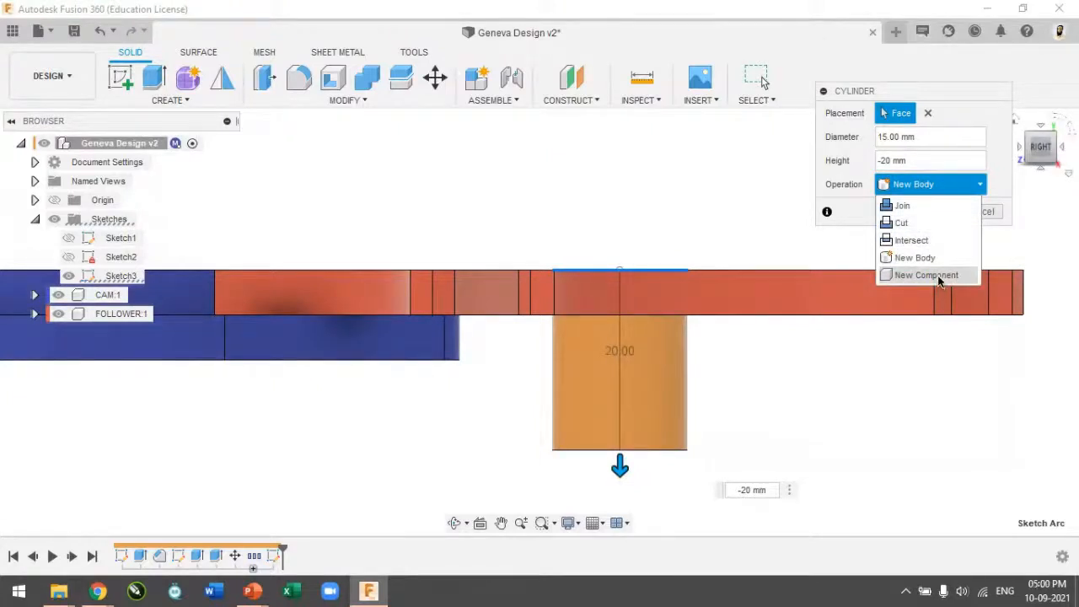
{"action": "left_click", "coordinate": [940, 276]}
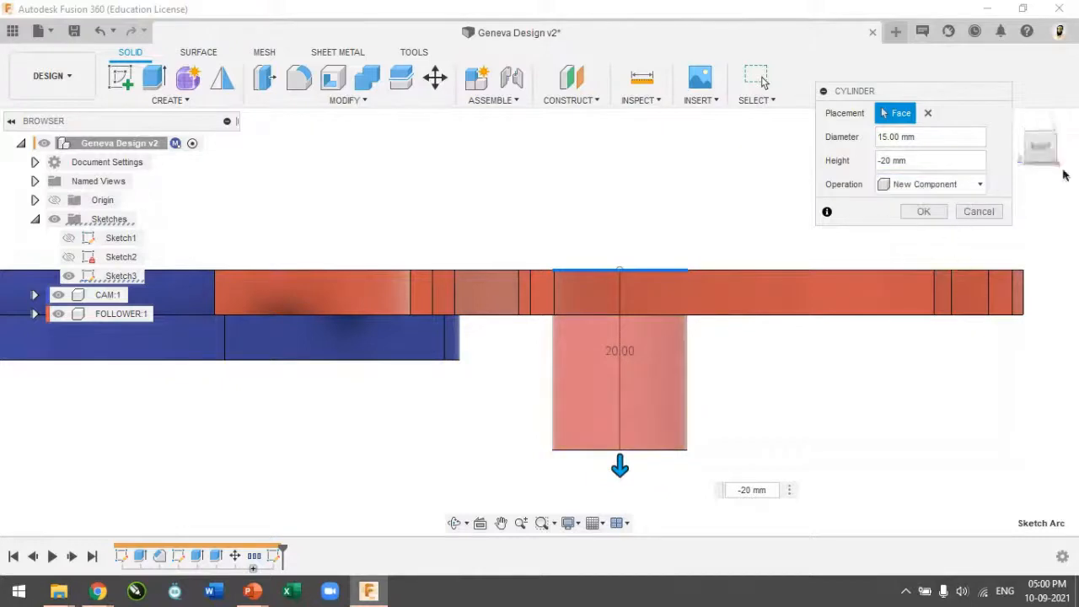
{"action": "left_click", "coordinate": [1016, 122]}
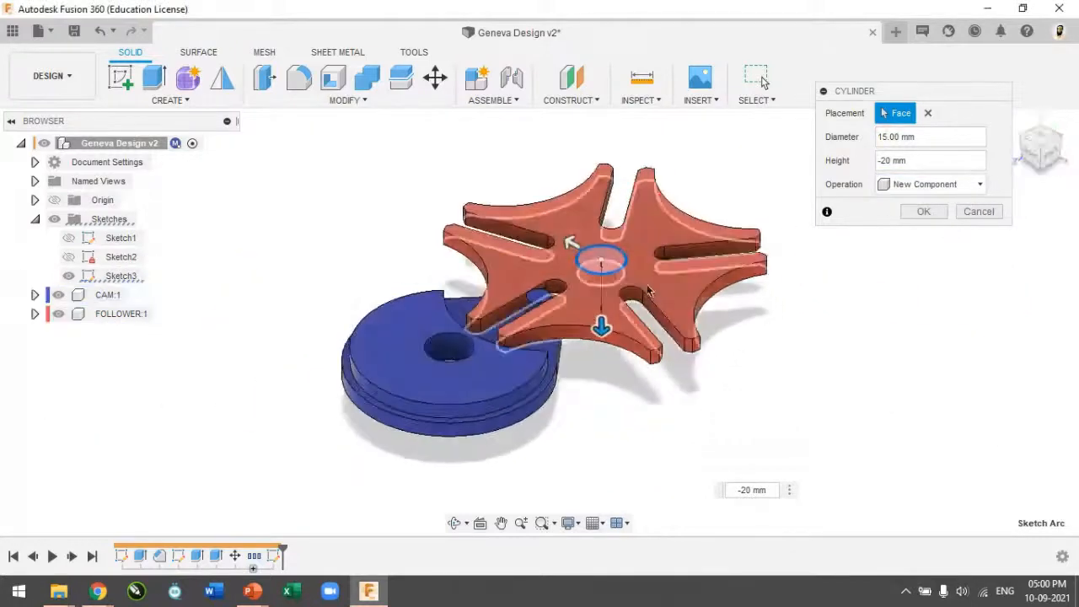
{"action": "left_click", "coordinate": [919, 213]}
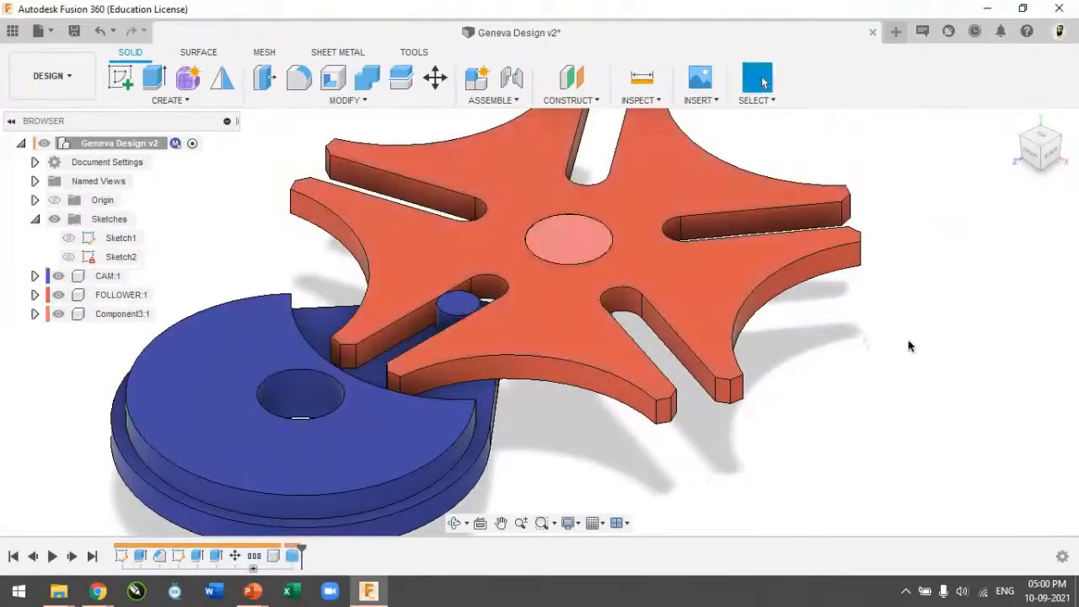
Step: Toggle component color cycling off and back on
{"action": "left_click", "coordinate": [649, 101]}
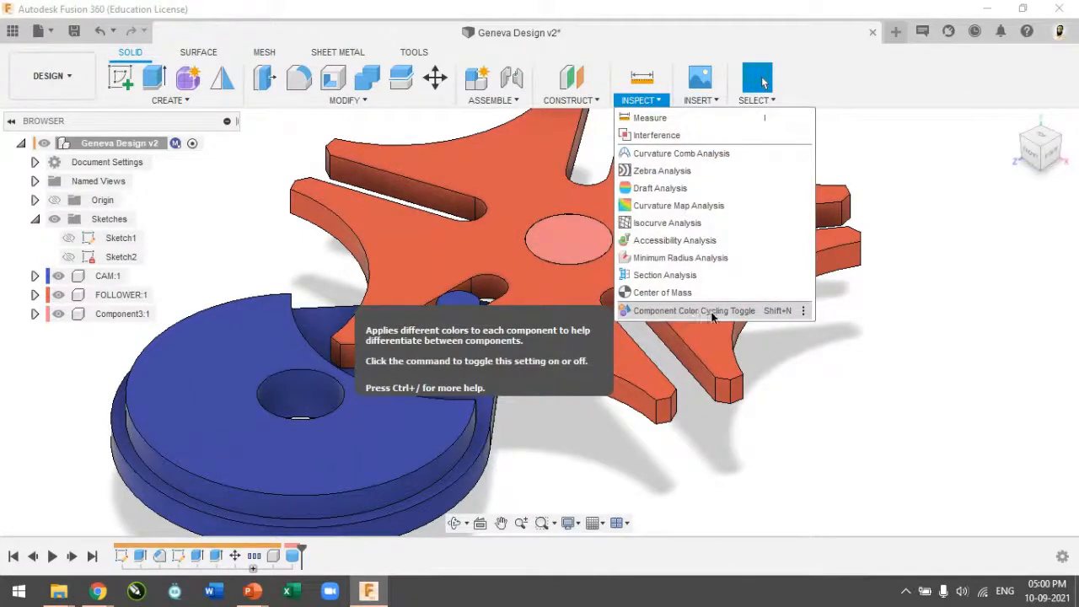
{"action": "left_click", "coordinate": [770, 312]}
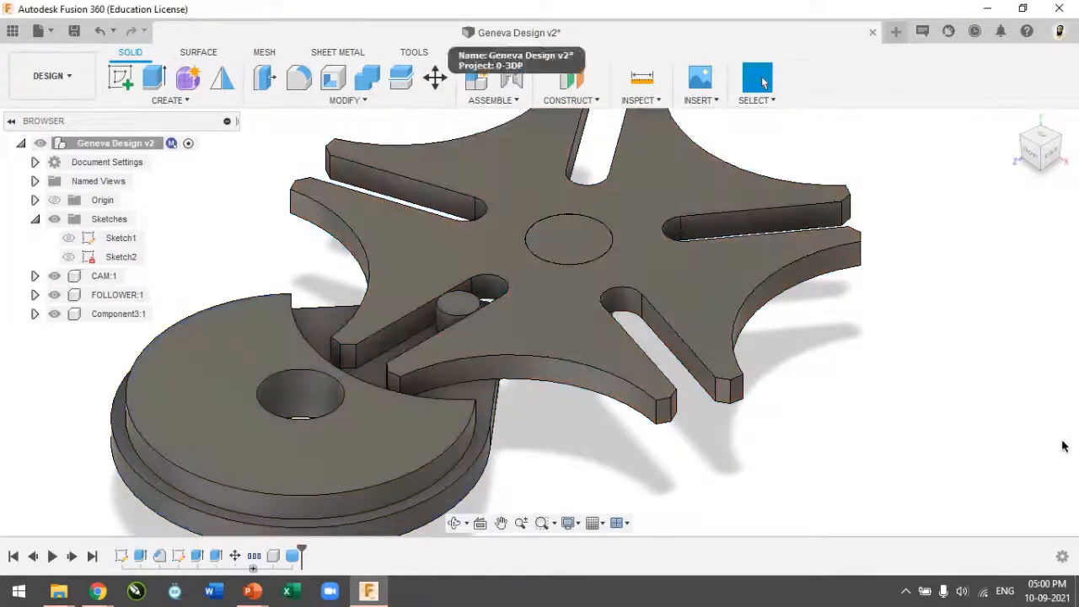
{"action": "left_click", "coordinate": [662, 103]}
{"action": "left_click", "coordinate": [740, 311]}
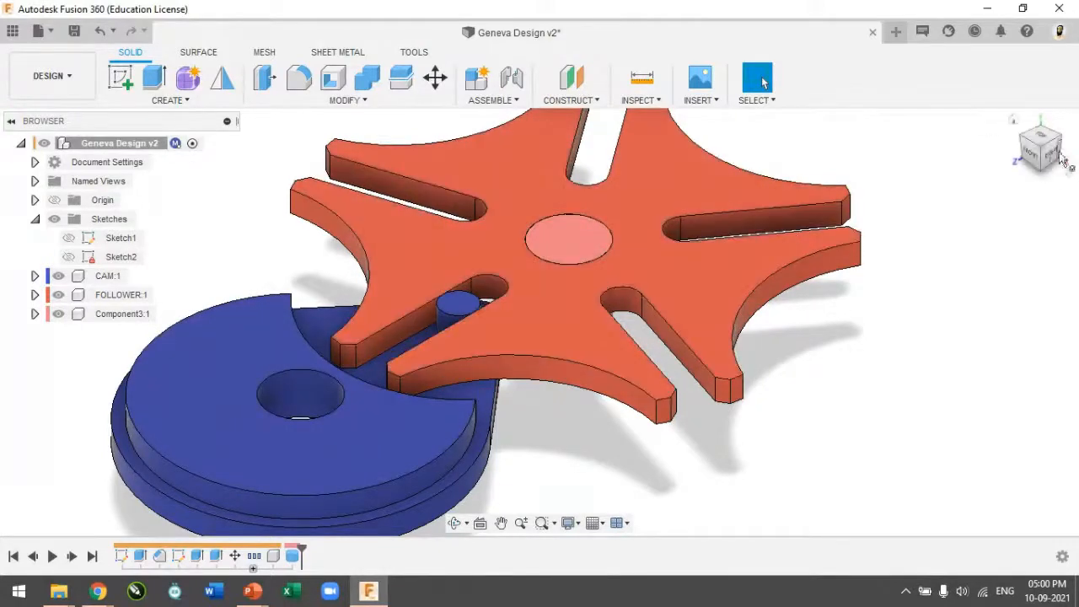
Step: Rename the cylinder's component as SHAFT
{"action": "mouse_move", "coordinate": [1053, 162]}
{"action": "left_mouse_down"}
{"action": "mouse_move", "coordinate": [1027, 118]}
{"action": "mouse_move", "coordinate": [1042, 164]}
{"action": "left_mouse_up"}
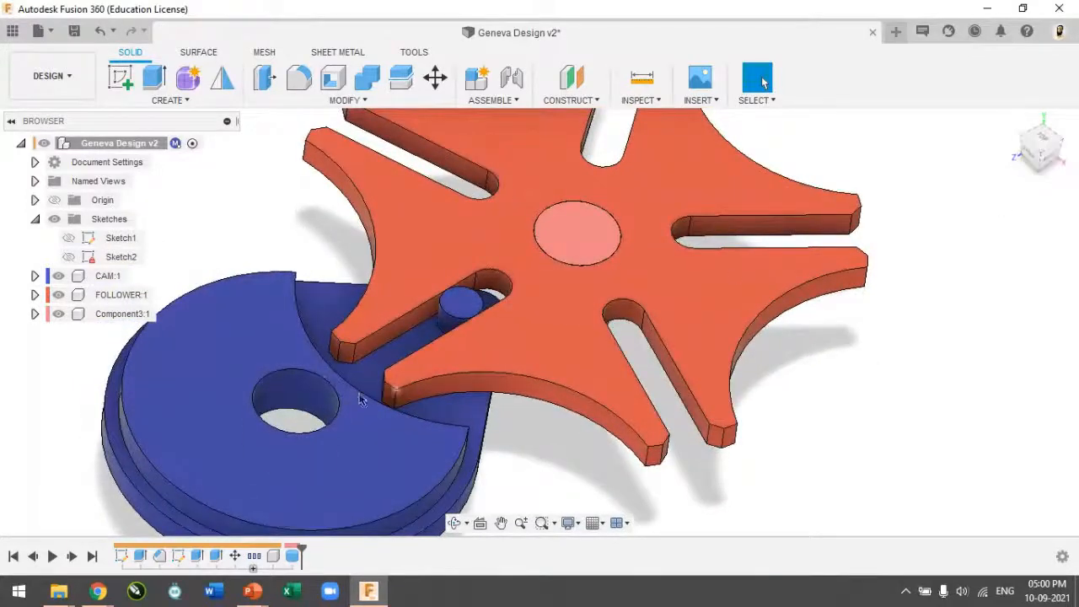
{"action": "scroll", "coordinate": [308, 414], "scroll_direction": "down", "scroll_amount": 4}
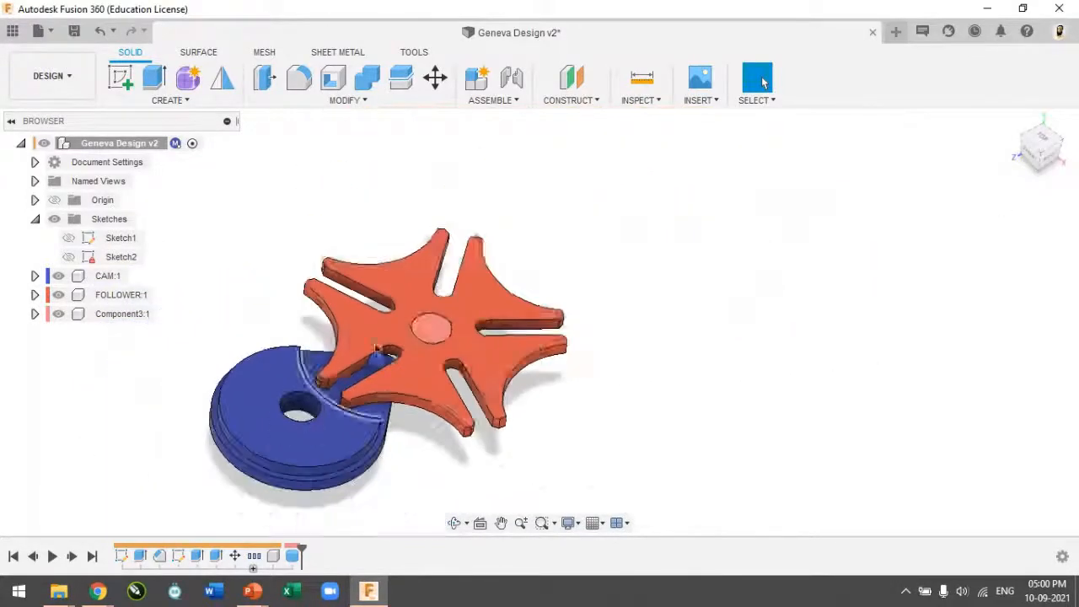
{"action": "left_click", "coordinate": [116, 313]}
{"action": "left_click", "coordinate": [115, 313]}
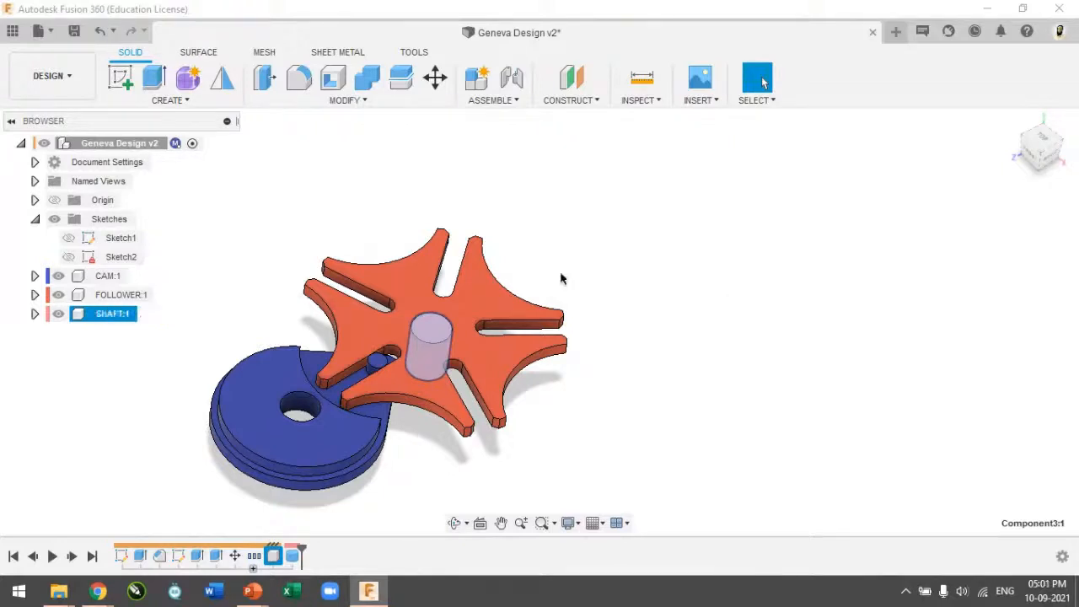
Step: Create a moved copy of the SHAFT component beside the star wheel, offset about 64.7 mm in X and -52 mm in Z
{"action": "left_click", "coordinate": [306, 107]}
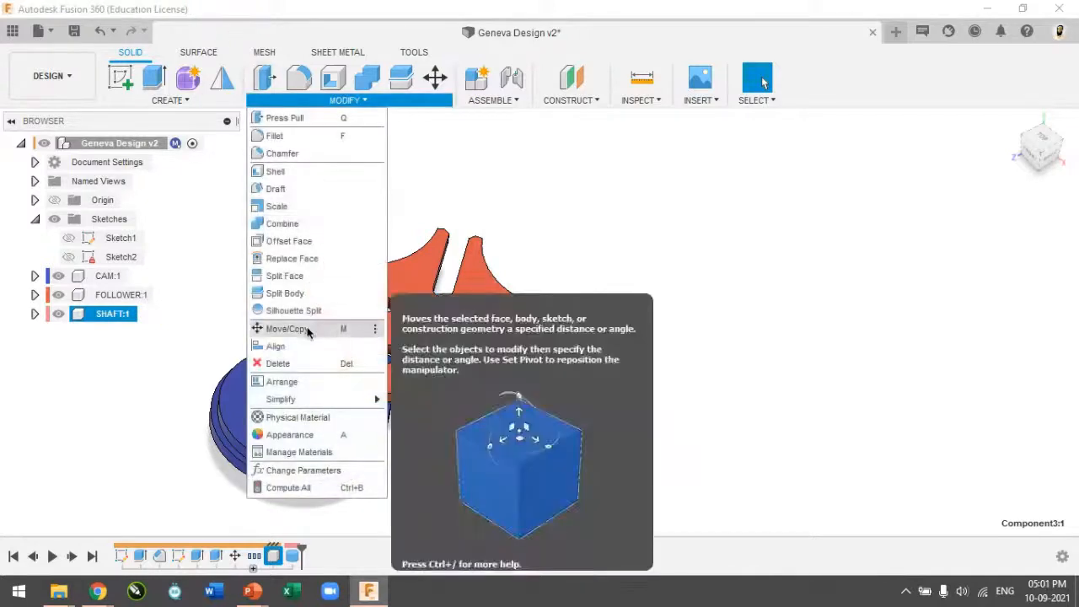
{"action": "left_click", "coordinate": [308, 330]}
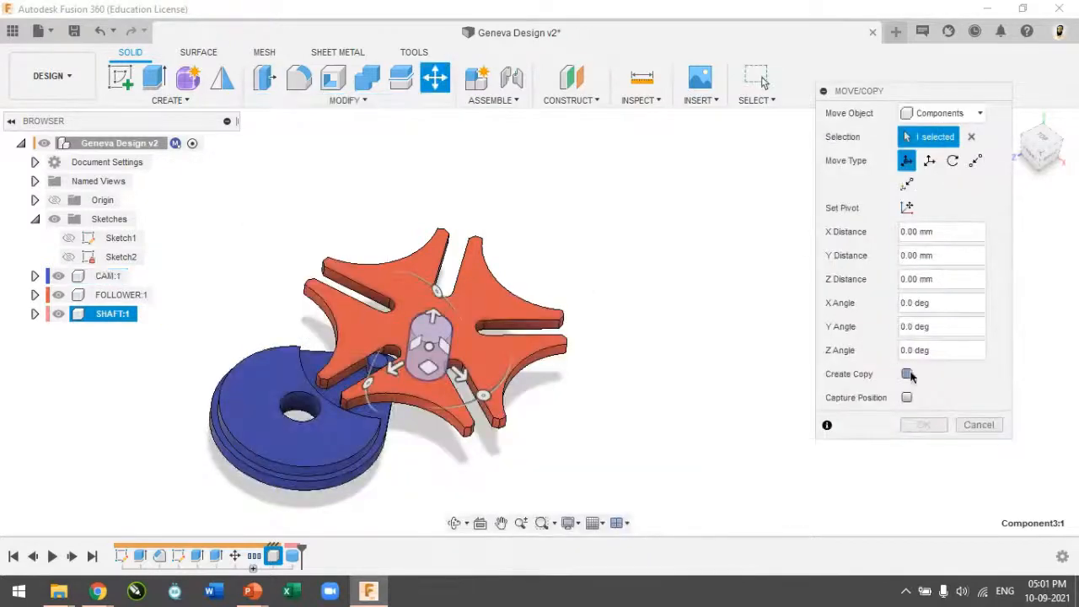
{"action": "left_click", "coordinate": [907, 374]}
{"action": "left_click_drag", "start_coordinate": [428, 364], "coordinate": [649, 408]}
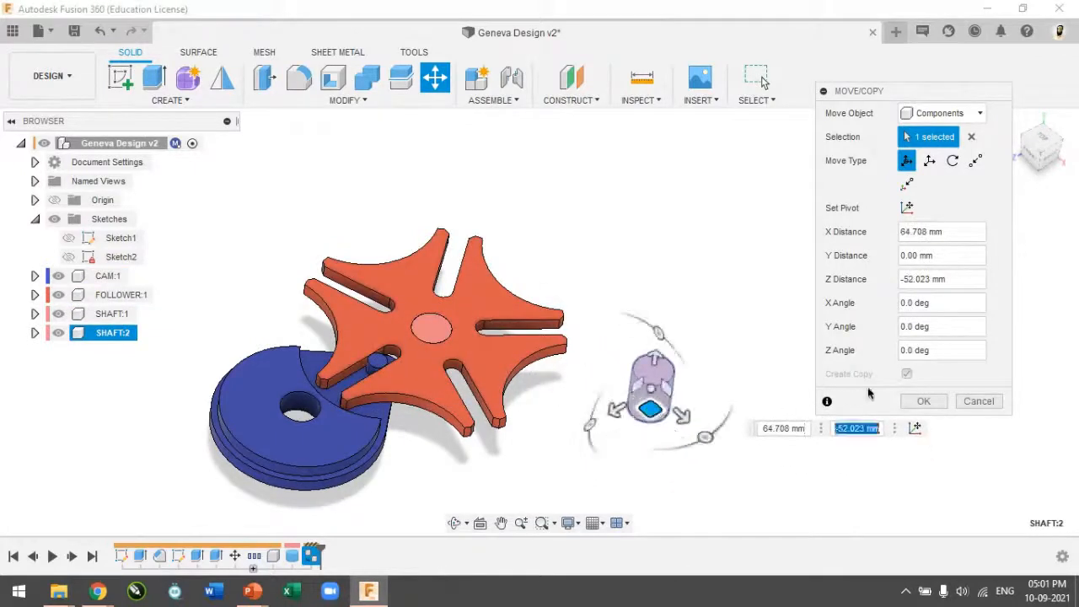
{"action": "left_click", "coordinate": [923, 400]}
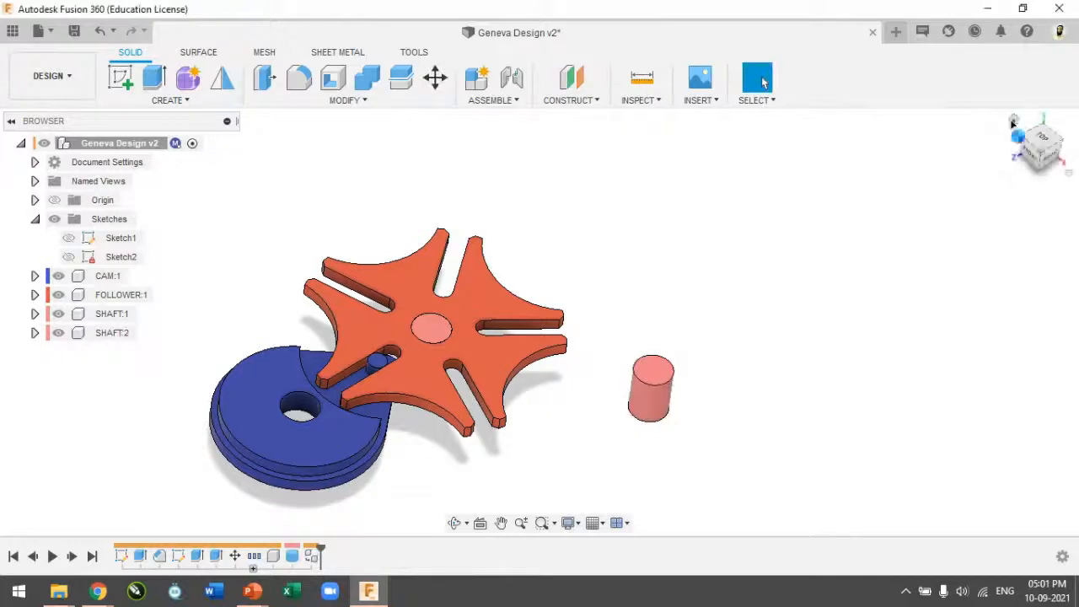
Step: Move the star wheel and the CAM disc freely to test their motion, and revert their positions
{"action": "left_click", "coordinate": [1014, 121]}
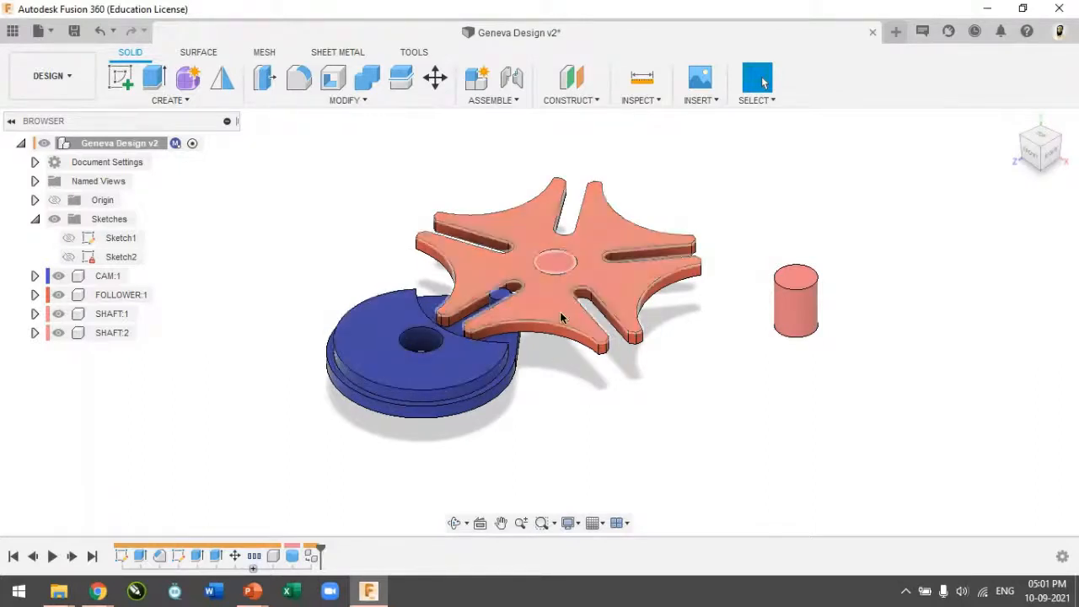
{"action": "left_click_drag", "start_coordinate": [560, 318], "coordinate": [578, 291]}
{"action": "left_click_drag", "start_coordinate": [236, 424], "coordinate": [291, 384]}
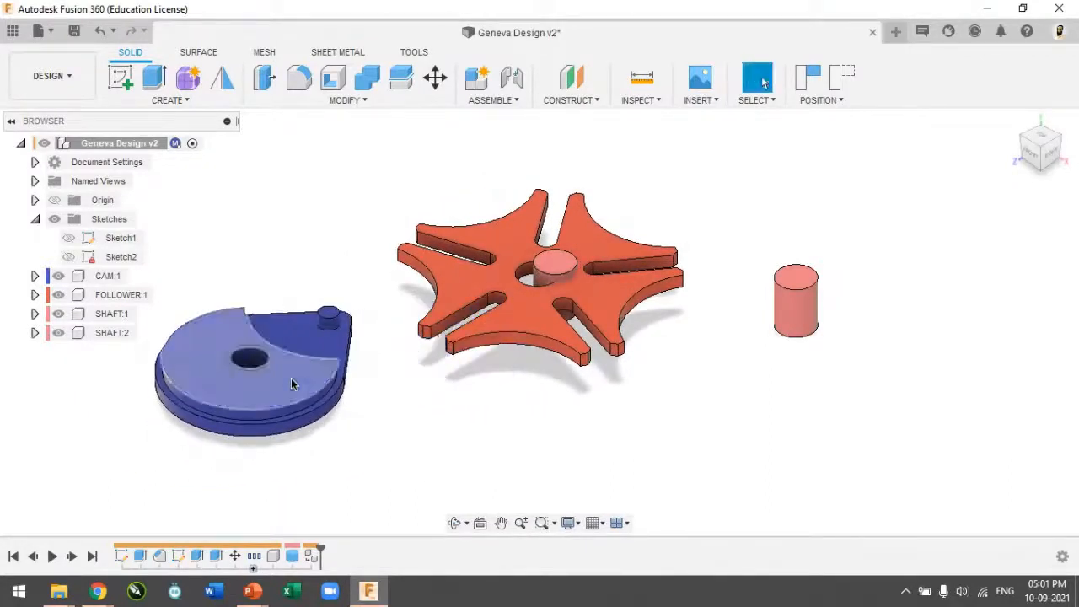
{"action": "left_click", "coordinate": [848, 76]}
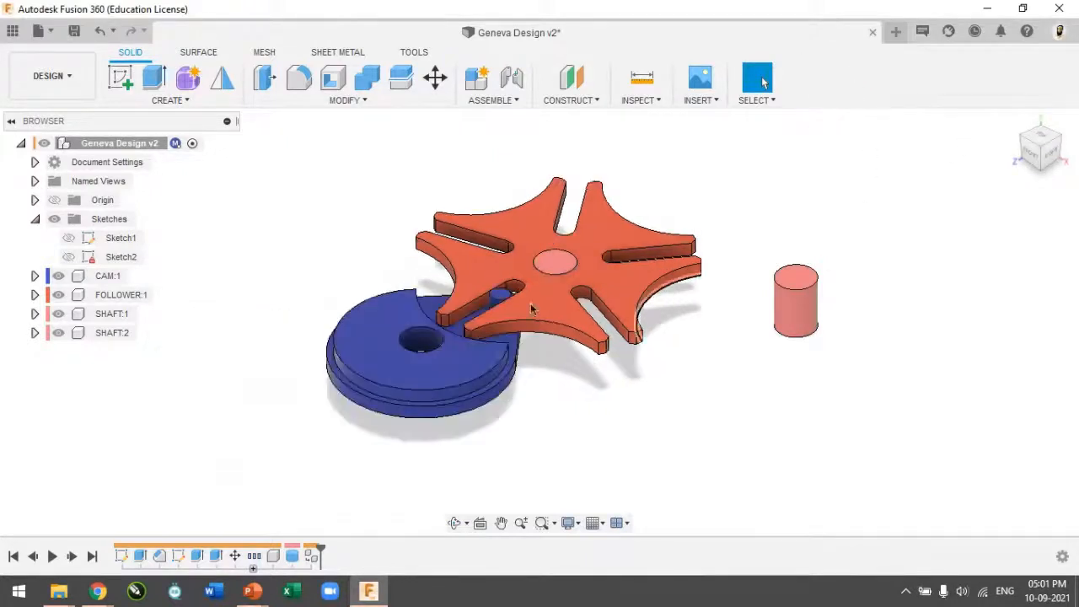
Step: Ground the SHAFT component in the star wheel's hole
{"action": "middle_click_drag", "start_coordinate": [580, 271], "coordinate": [672, 303], "text": "shift"}
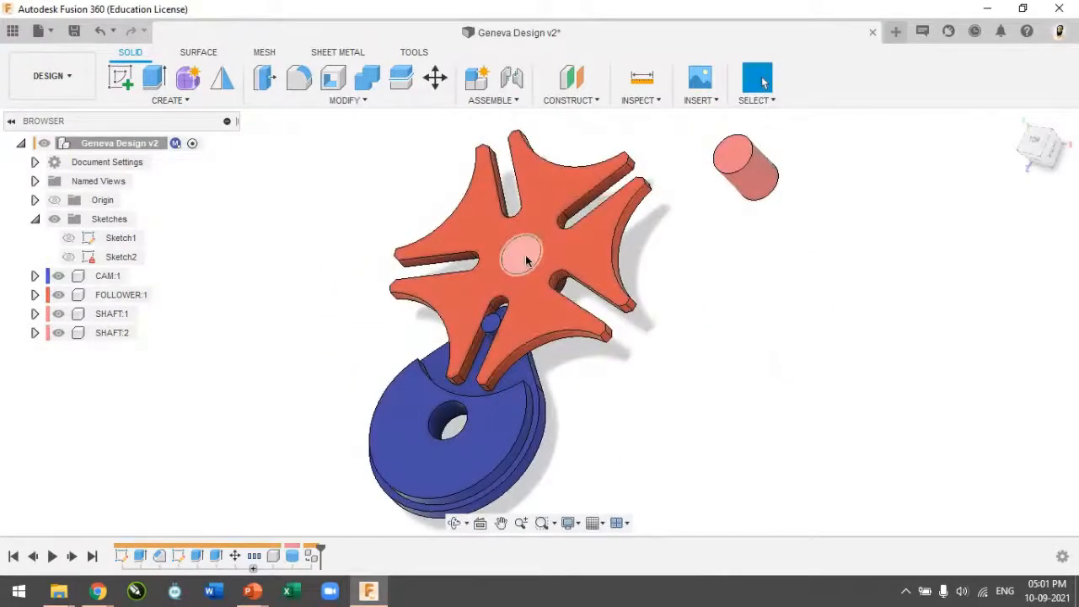
{"action": "left_click", "coordinate": [98, 316]}
{"action": "right_click", "coordinate": [100, 318]}
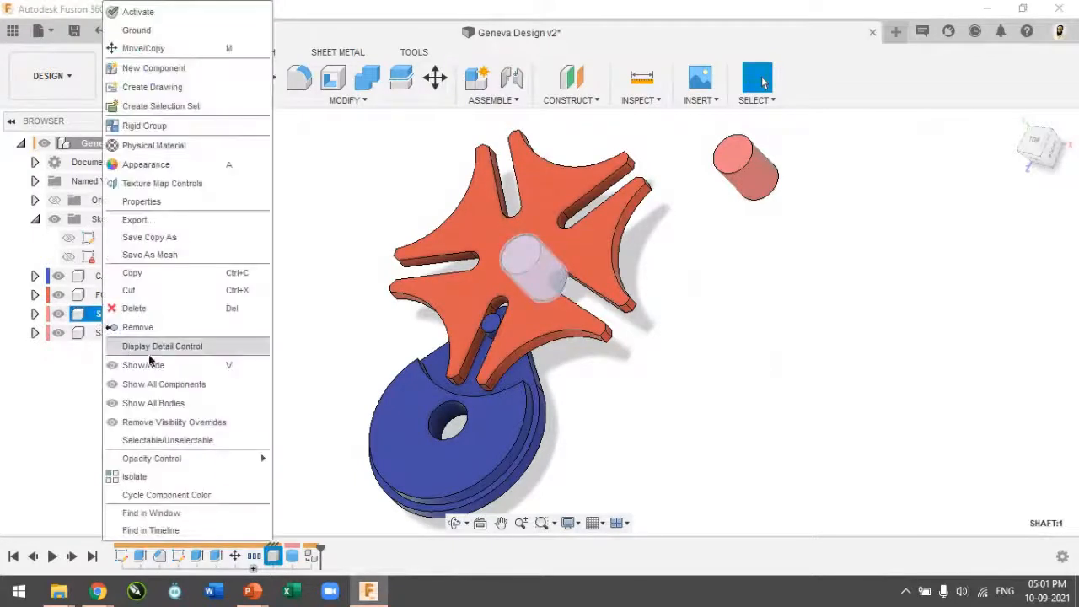
{"action": "left_click", "coordinate": [219, 46]}
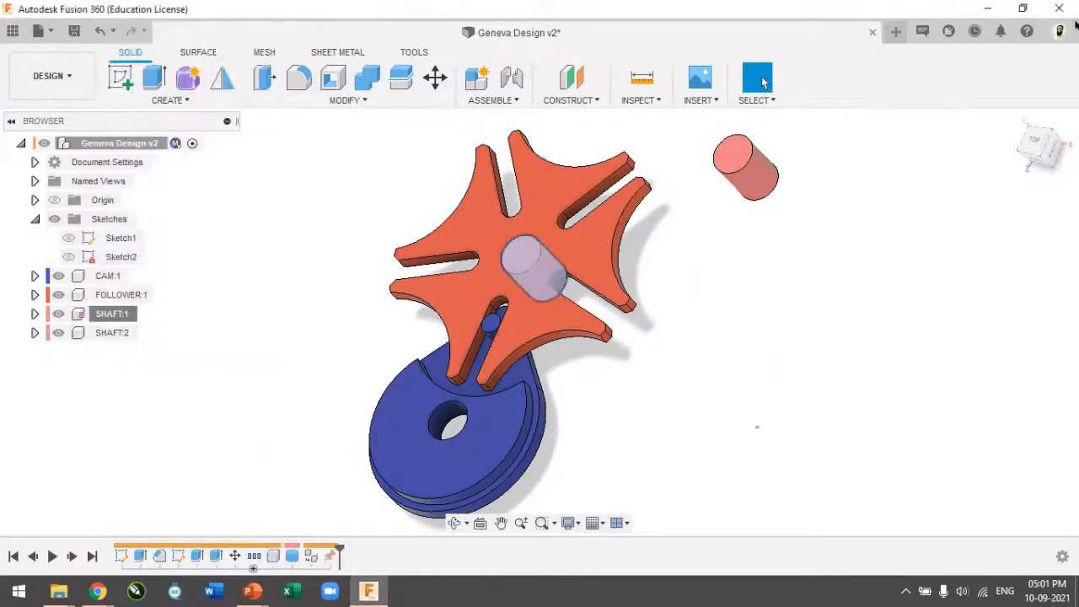
Step: Move the star wheel off the grounded shaft several times to test its freedom, reverting its position each time
{"action": "middle_click_drag", "start_coordinate": [814, 338], "coordinate": [675, 262], "text": "shift"}
{"action": "left_click_drag", "start_coordinate": [630, 283], "coordinate": [490, 262]}
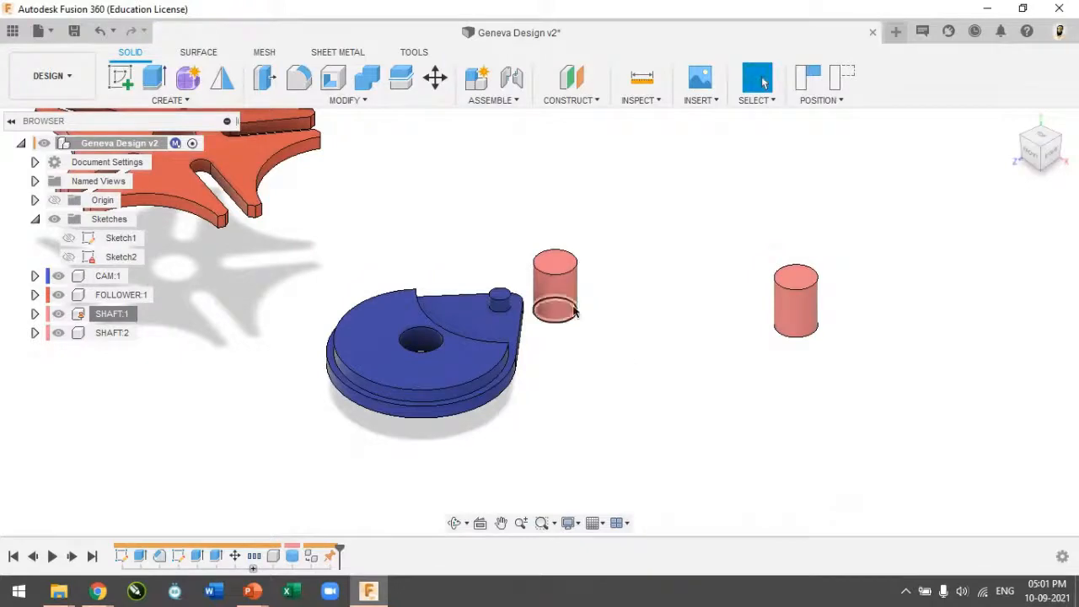
{"action": "left_click", "coordinate": [852, 91]}
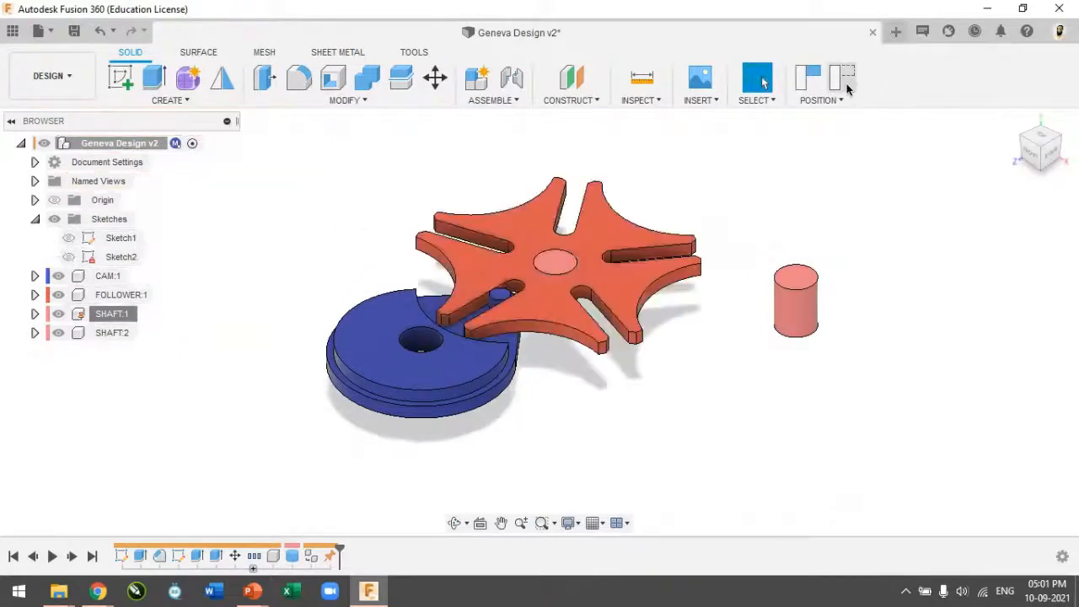
{"action": "scroll", "coordinate": [557, 265], "scroll_direction": "up", "scroll_amount": 5}
{"action": "scroll", "coordinate": [564, 271], "scroll_direction": "down", "scroll_amount": 5}
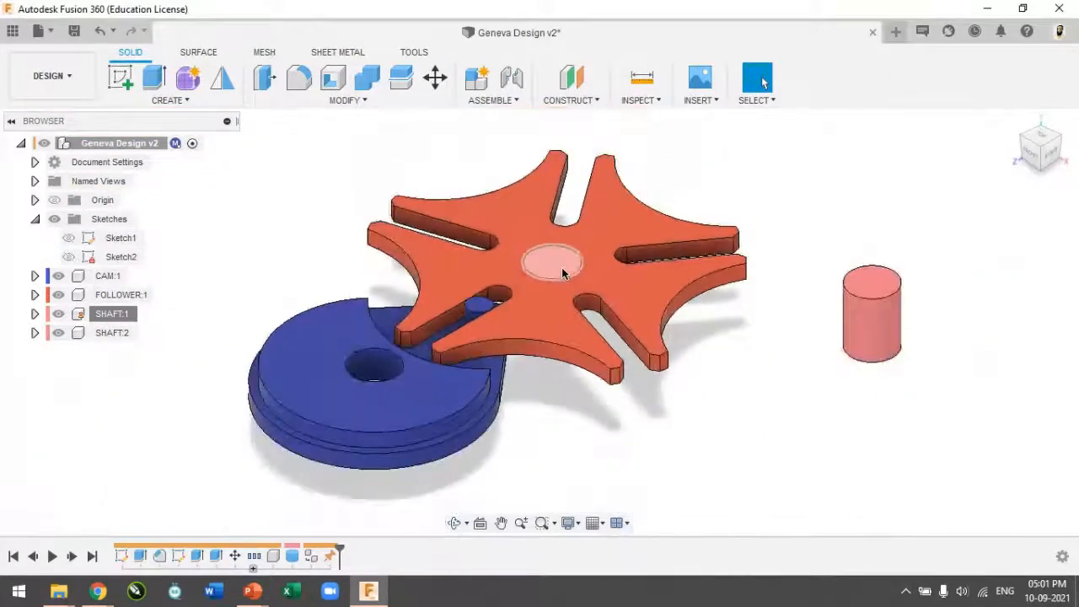
{"action": "left_click_drag", "start_coordinate": [652, 321], "coordinate": [771, 333]}
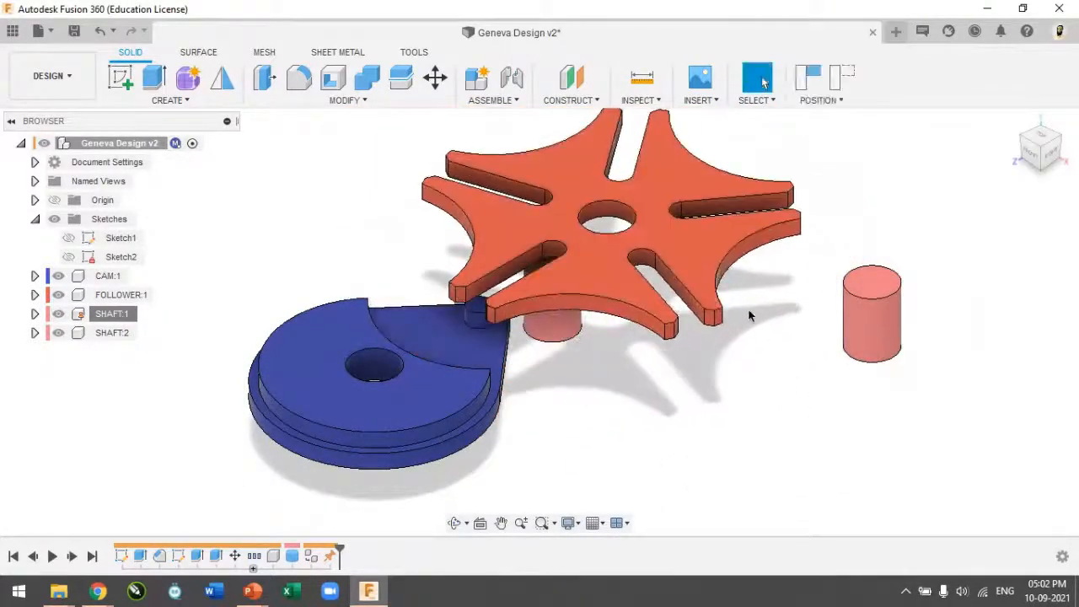
{"action": "left_click", "coordinate": [840, 80]}
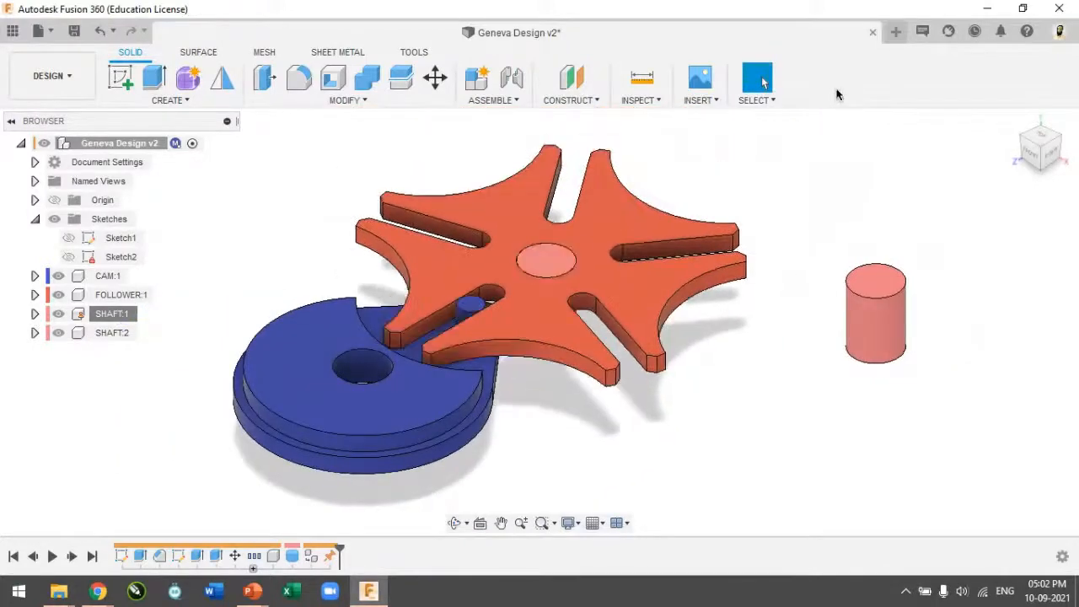
{"action": "left_click_drag", "start_coordinate": [612, 231], "coordinate": [408, 182]}
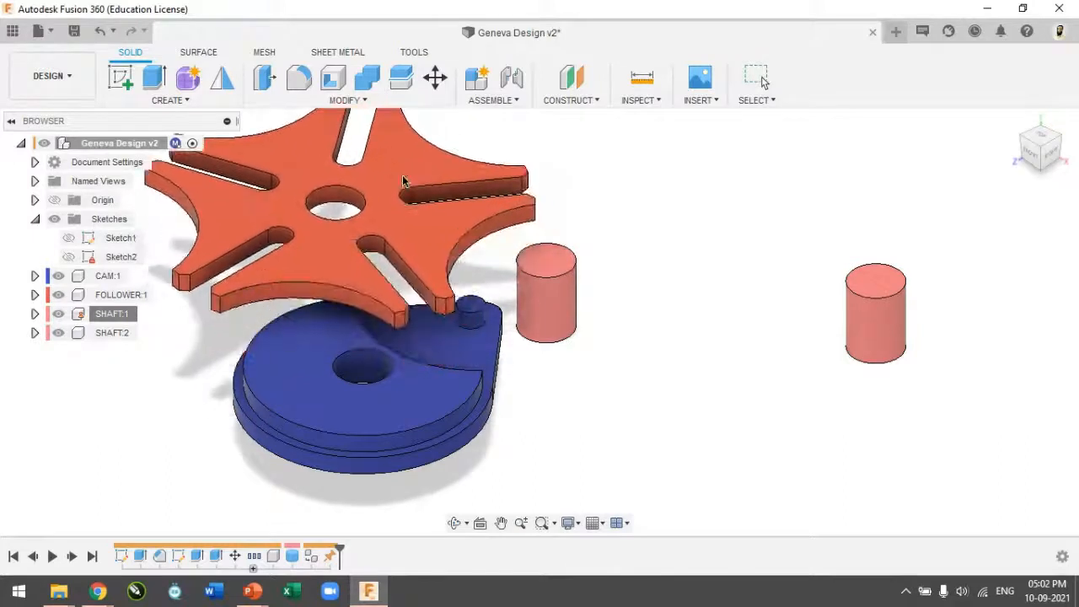
{"action": "left_click", "coordinate": [516, 101]}
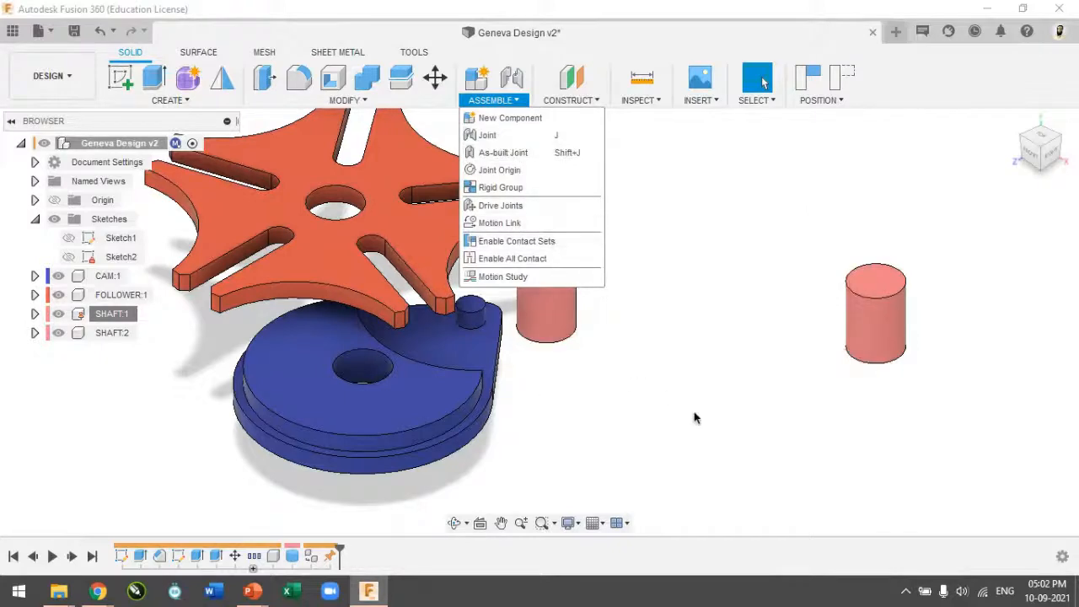
{"action": "left_click", "coordinate": [740, 332]}
{"action": "left_click", "coordinate": [846, 82]}
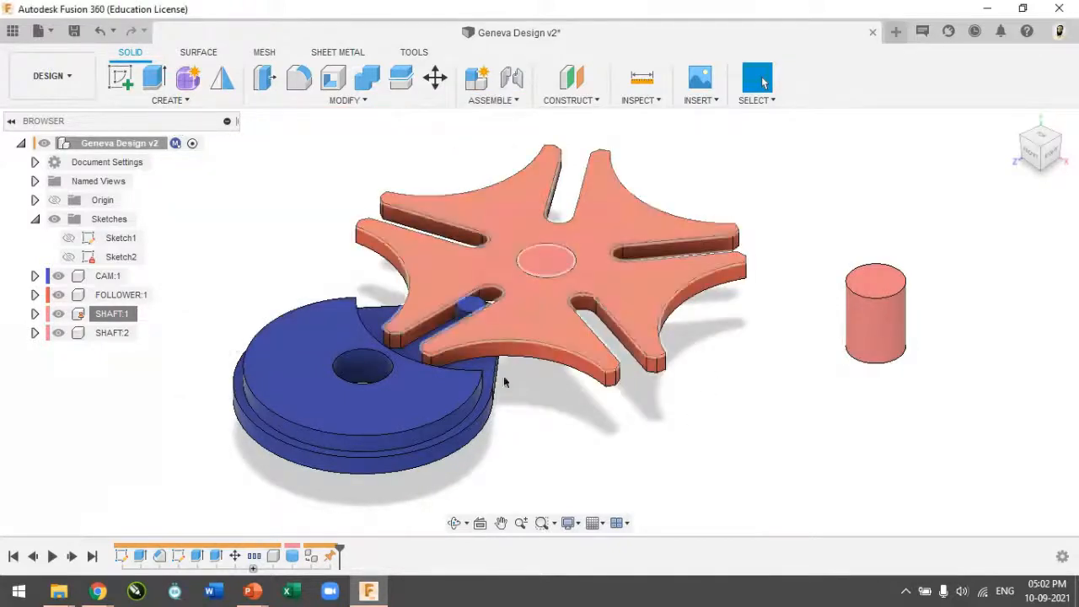
Step: Start an as-built revolute joint between the FOLLOWER star wheel and its grounded SHAFT, snapped to the centre of the shaft's top face
{"action": "left_click", "coordinate": [493, 99]}
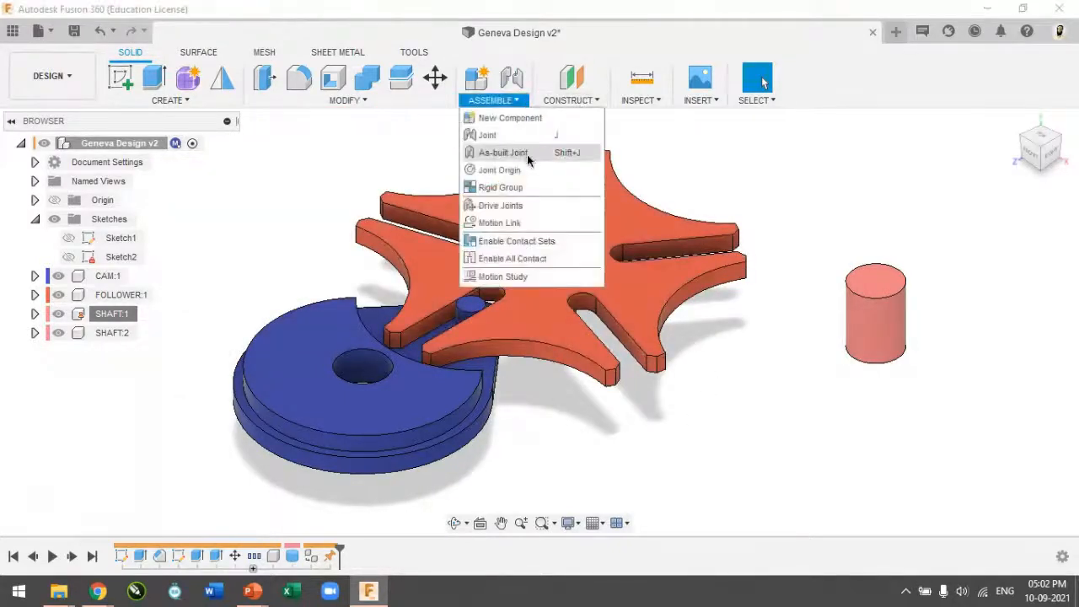
{"action": "left_click", "coordinate": [504, 153]}
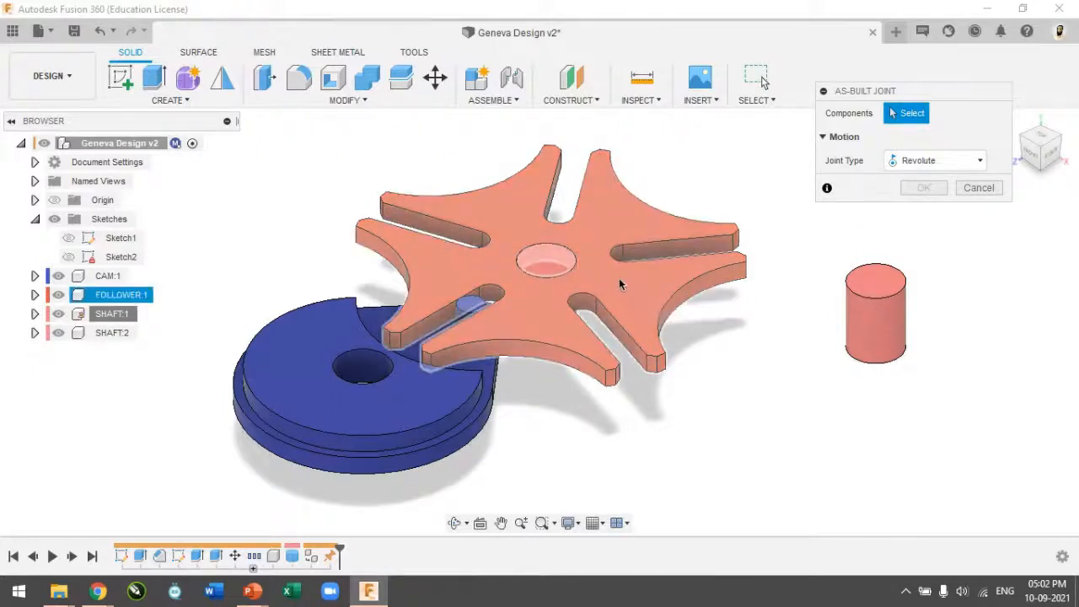
{"action": "scroll", "coordinate": [582, 271], "scroll_direction": "up", "scroll_amount": 5}
{"action": "left_click", "coordinate": [609, 270]}
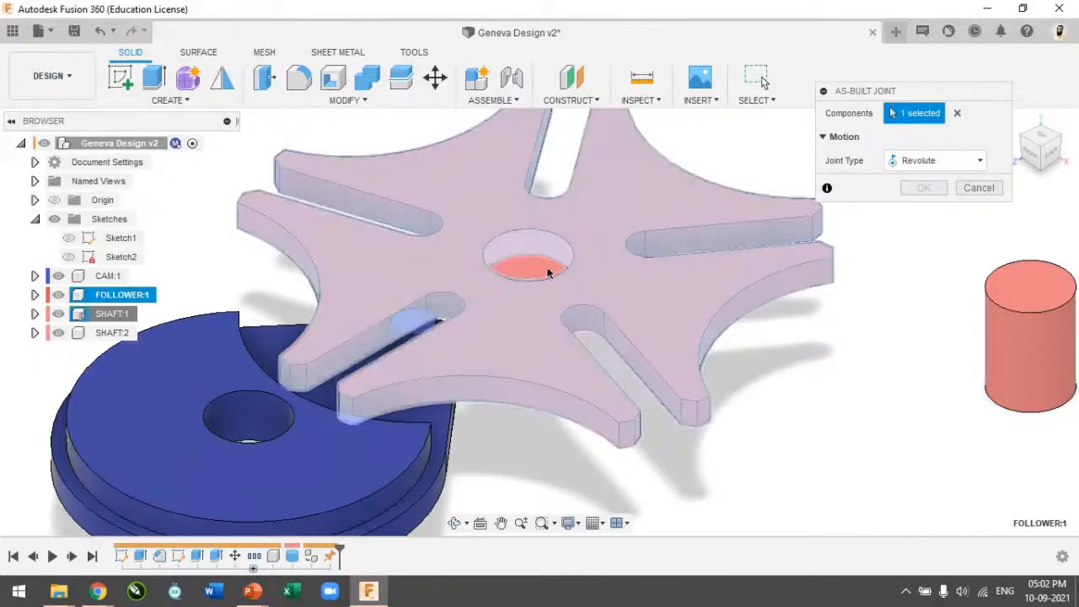
{"action": "left_click", "coordinate": [527, 260]}
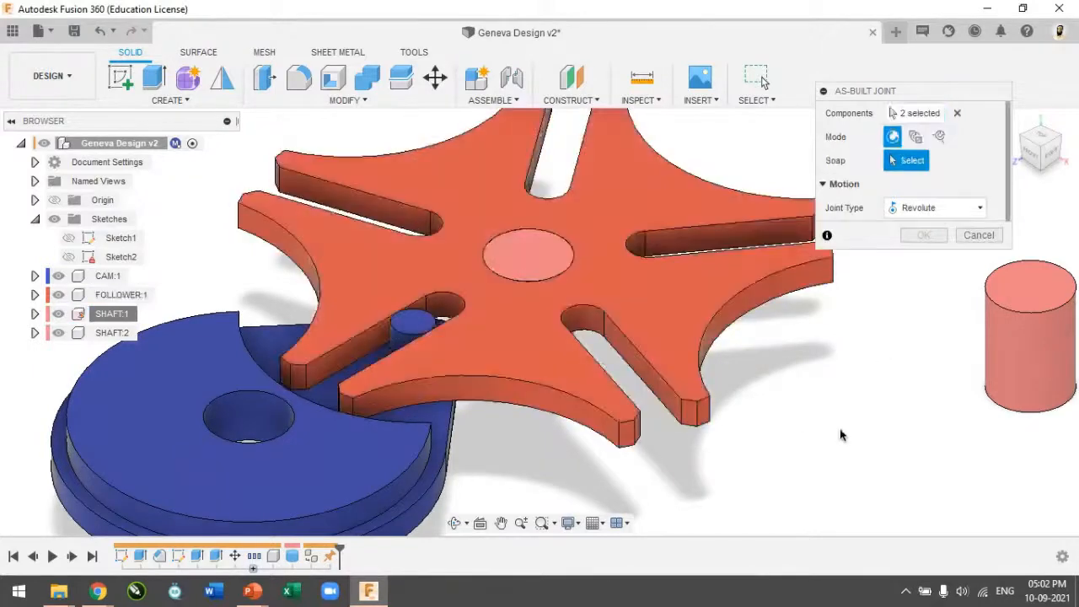
{"action": "scroll", "coordinate": [560, 309], "scroll_direction": "down", "scroll_amount": 3}
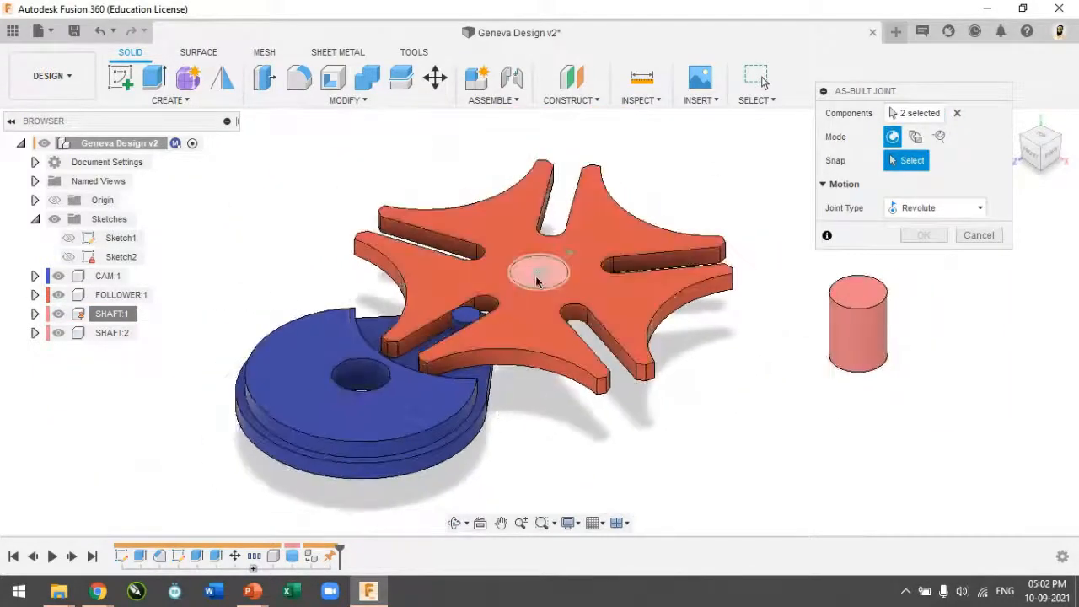
{"action": "left_click", "coordinate": [543, 272]}
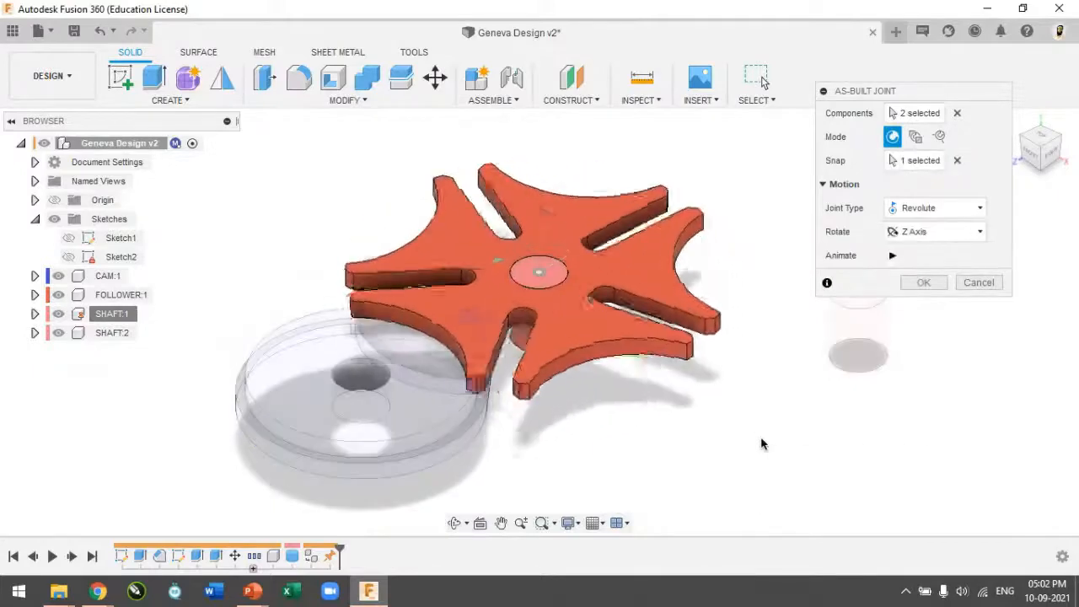
Step: Try the Rigid, Slider and Cylindrical joint types for the as-built joint
{"action": "left_click", "coordinate": [924, 212]}
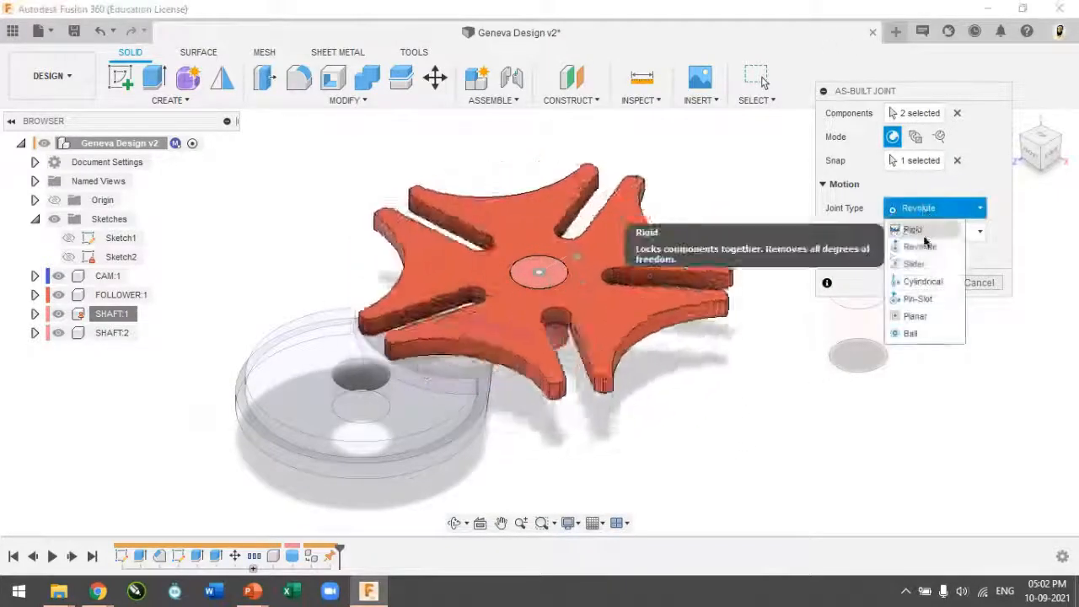
{"action": "left_click", "coordinate": [912, 227]}
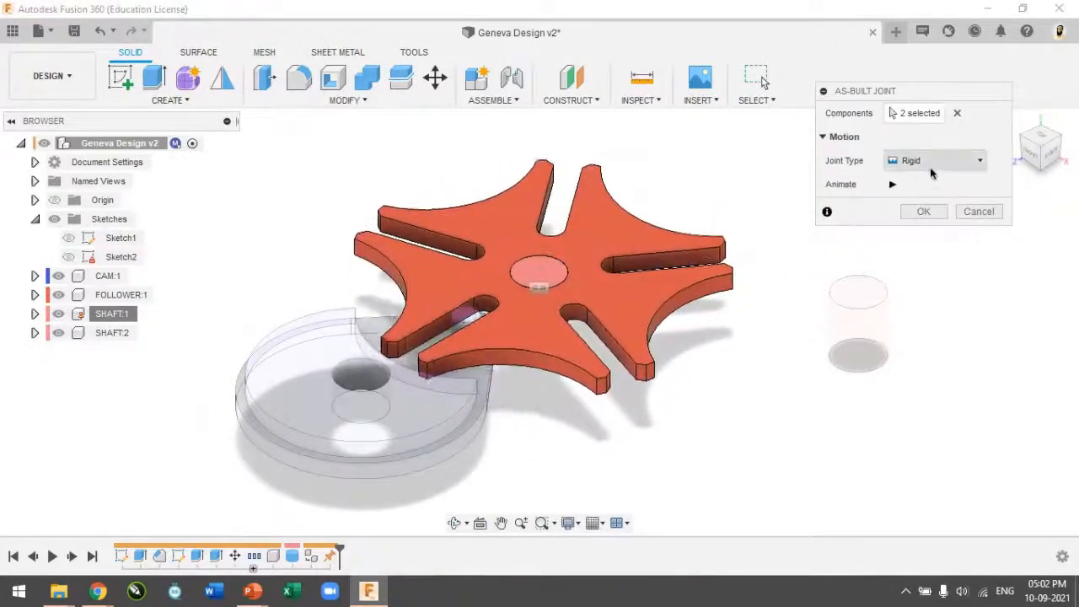
{"action": "left_click", "coordinate": [930, 168]}
{"action": "left_click", "coordinate": [928, 217]}
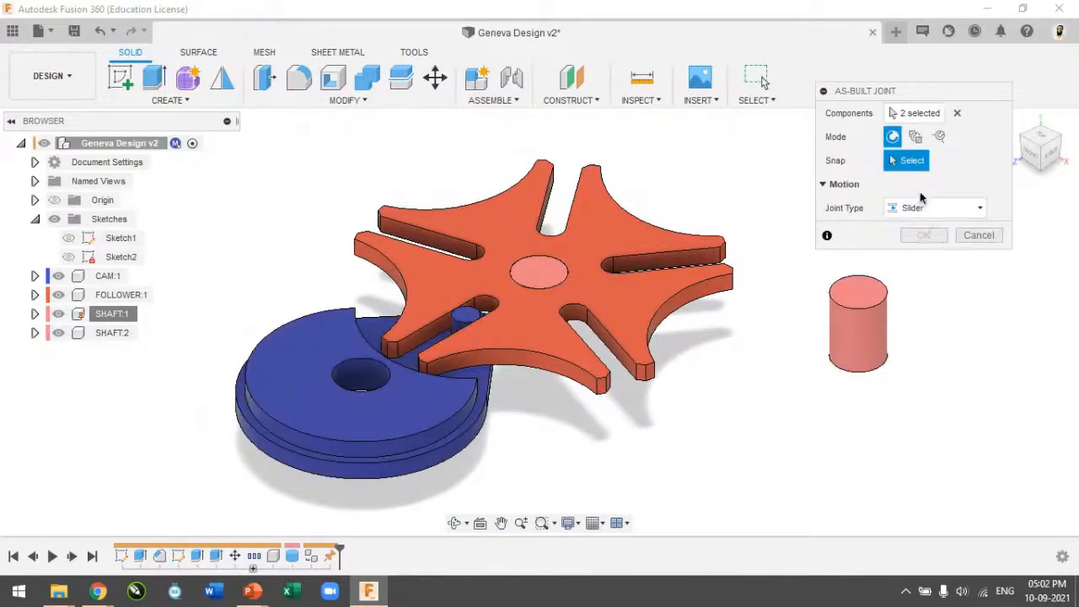
{"action": "left_click", "coordinate": [920, 207]}
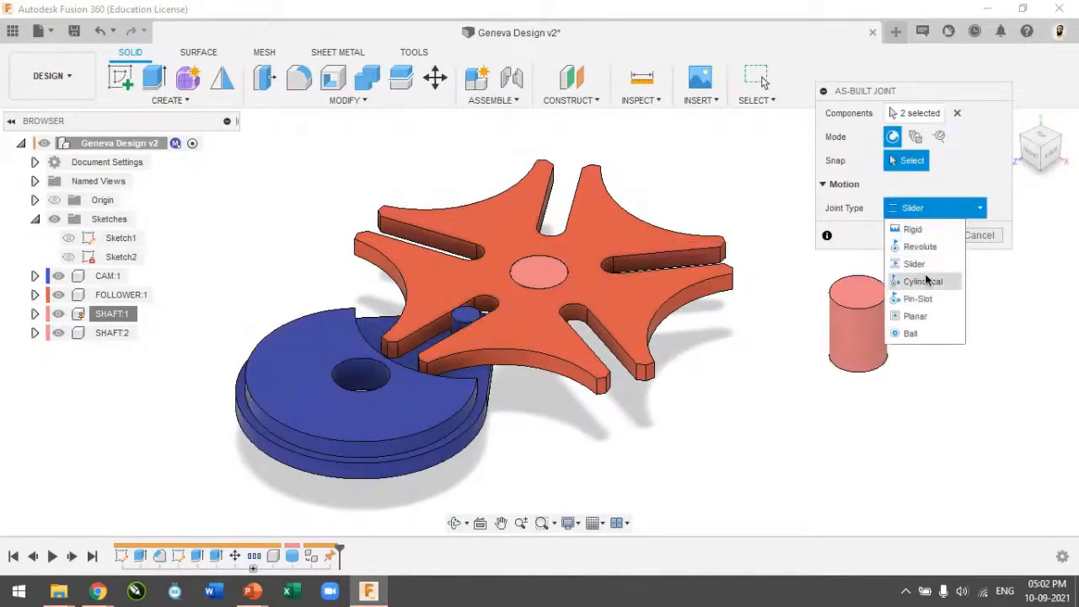
{"action": "left_click", "coordinate": [924, 273]}
{"action": "left_click", "coordinate": [920, 209]}
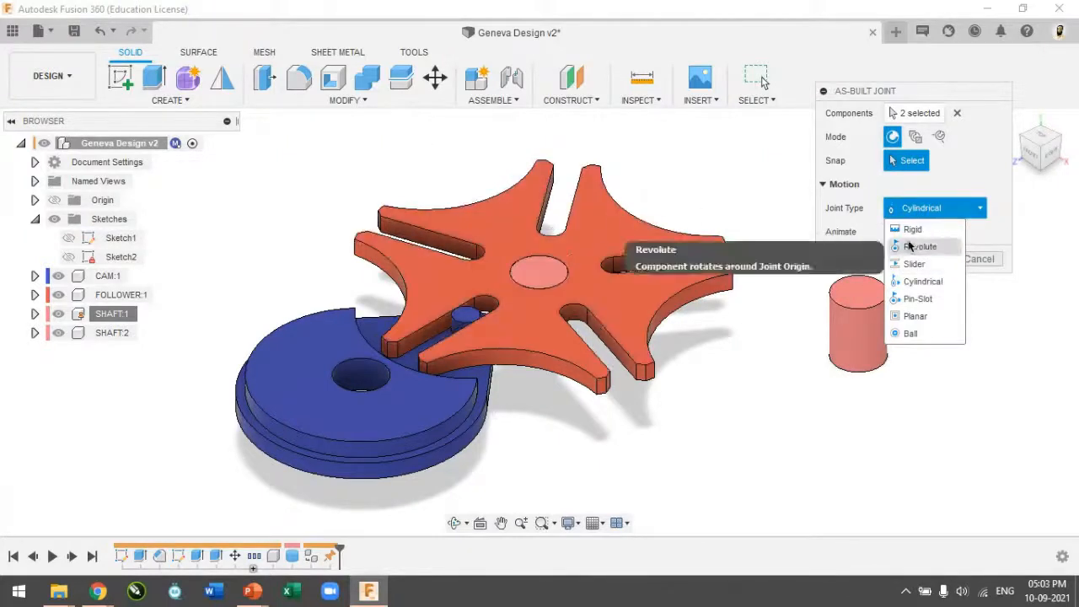
Step: Complete the as-built joint as Revolute about the Z axis, snapped to the centre of the shaft's top face
{"action": "left_click", "coordinate": [918, 247]}
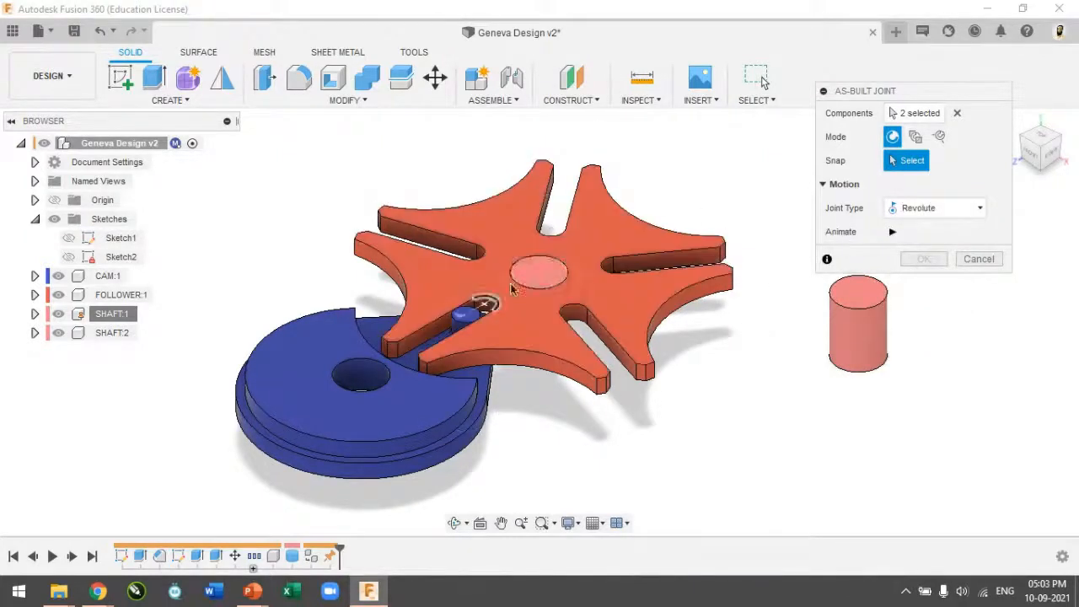
{"action": "left_click", "coordinate": [537, 273]}
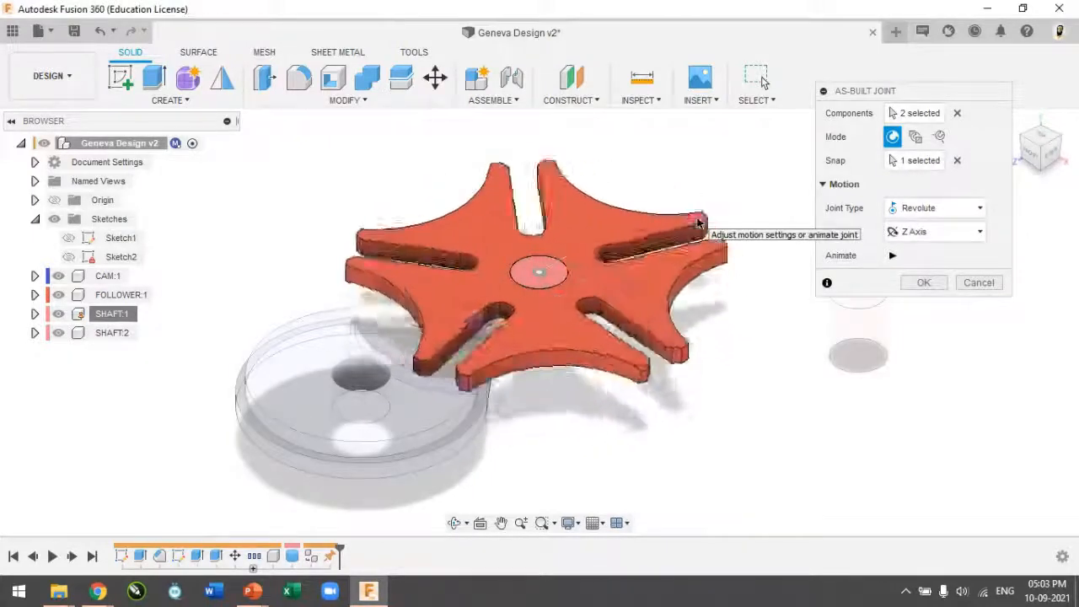
{"action": "left_click", "coordinate": [923, 282]}
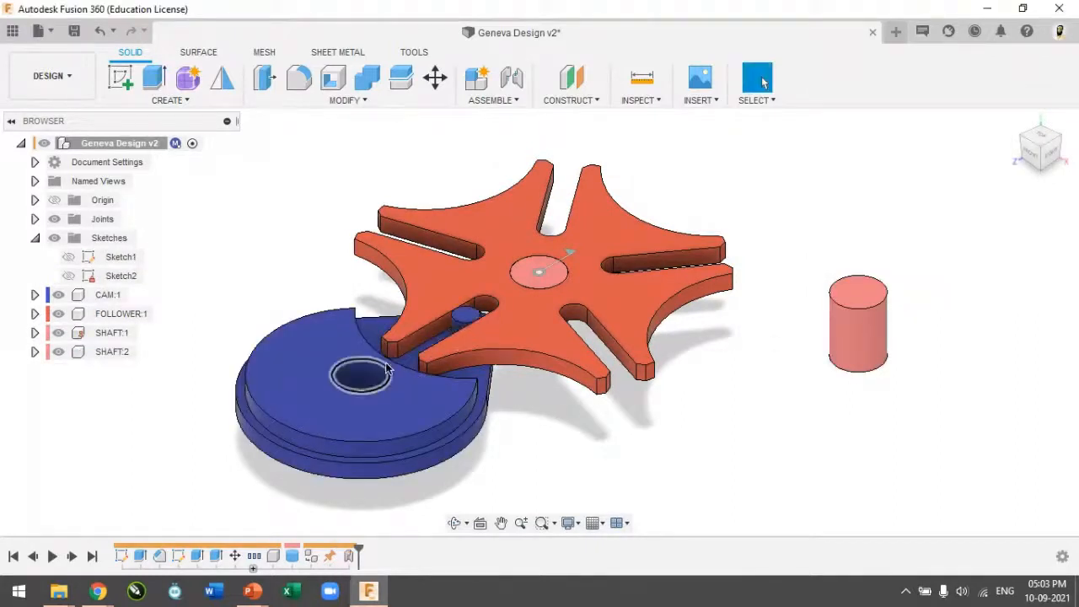
Step: Rotate the star wheel about its shaft to test the revolute joint, and revert its position
{"action": "left_click_drag", "start_coordinate": [549, 358], "coordinate": [757, 211]}
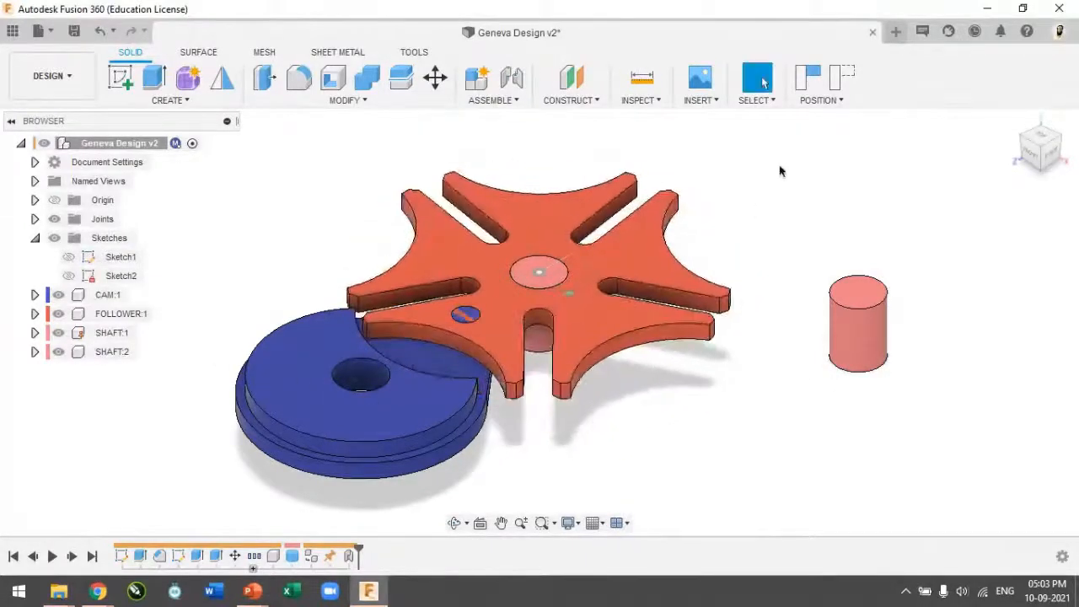
{"action": "left_click", "coordinate": [845, 79]}
{"action": "scroll", "coordinate": [419, 426], "scroll_direction": "up", "scroll_amount": 5}
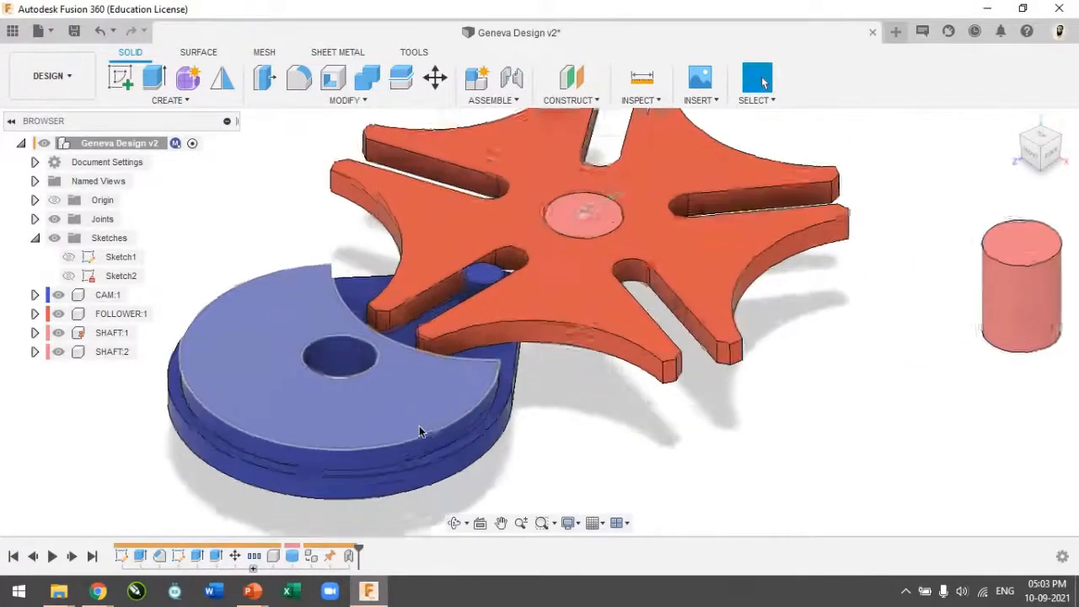
{"action": "scroll", "coordinate": [419, 415], "scroll_direction": "down", "scroll_amount": 6}
{"action": "scroll", "coordinate": [420, 415], "scroll_direction": "down", "scroll_amount": 1}
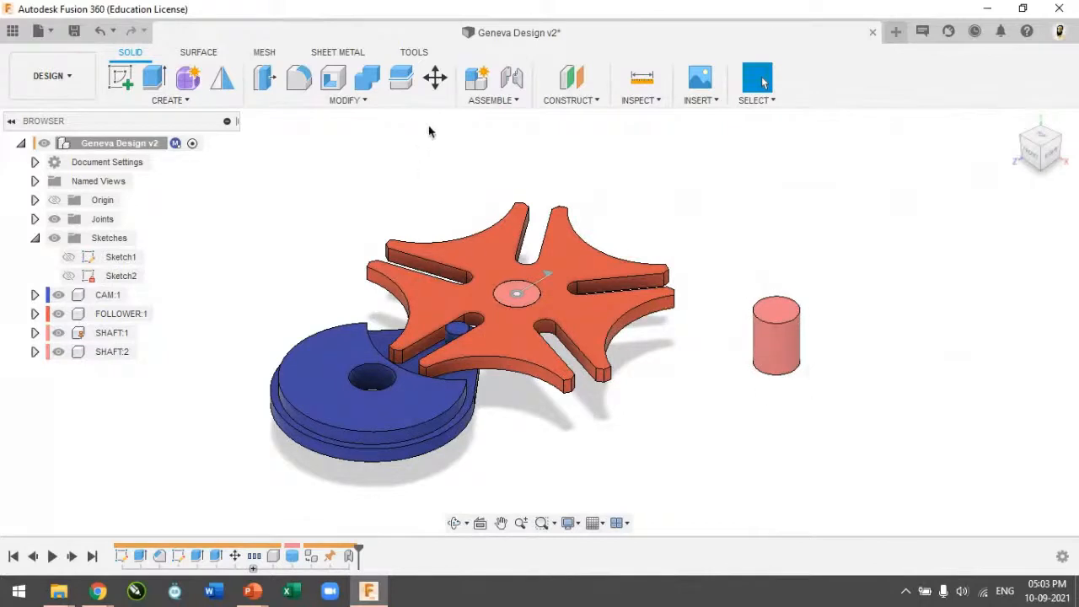
Step: Join the top centre of the loose SHAFT copy to the top of the CAM disc's hole with a revolute joint about the Z axis
{"action": "left_click", "coordinate": [504, 99]}
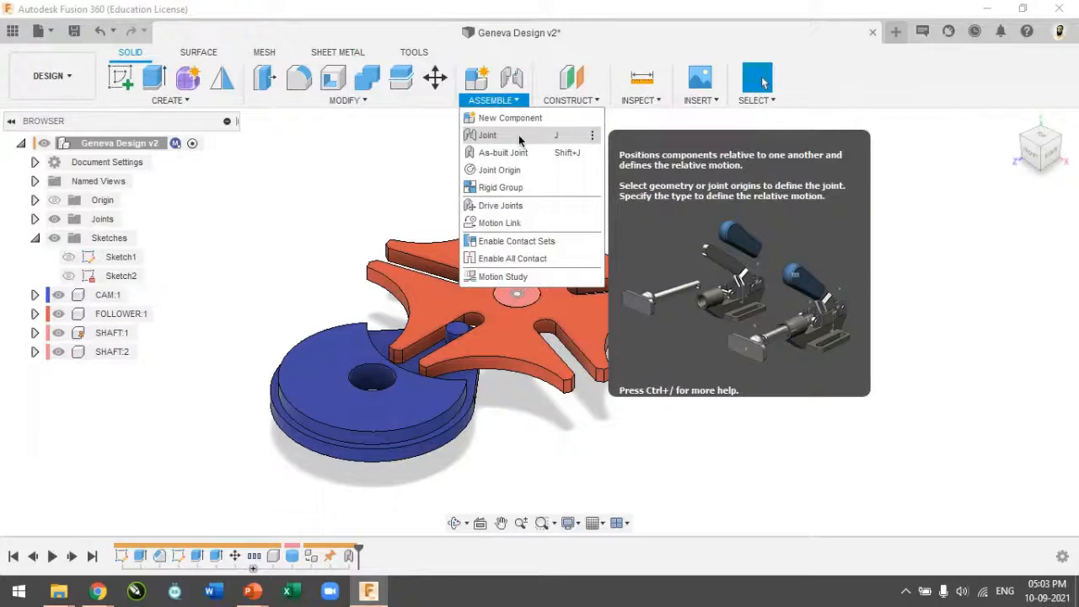
{"action": "left_click", "coordinate": [521, 137]}
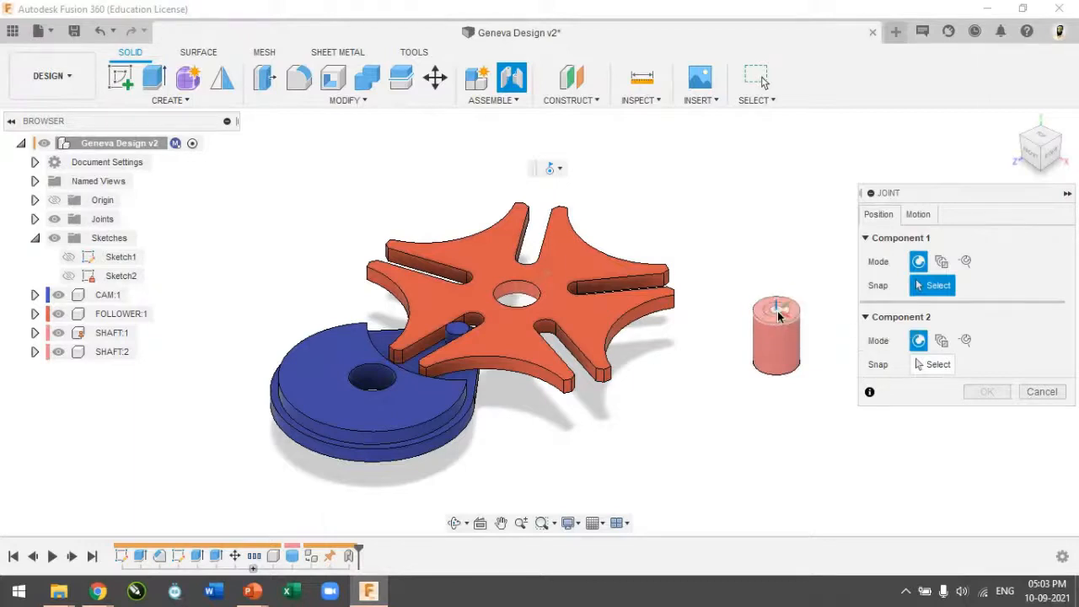
{"action": "scroll", "coordinate": [780, 317], "scroll_direction": "up", "scroll_amount": 3}
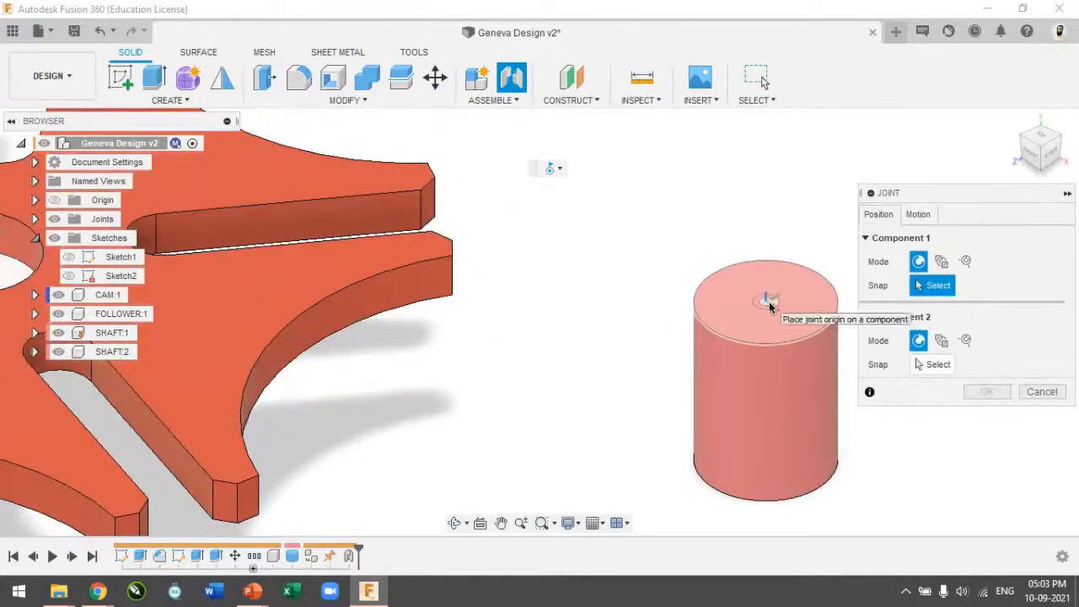
{"action": "left_click", "coordinate": [769, 306]}
{"action": "scroll", "coordinate": [759, 338], "scroll_direction": "down", "scroll_amount": 5}
{"action": "scroll", "coordinate": [507, 409], "scroll_direction": "up", "scroll_amount": 5}
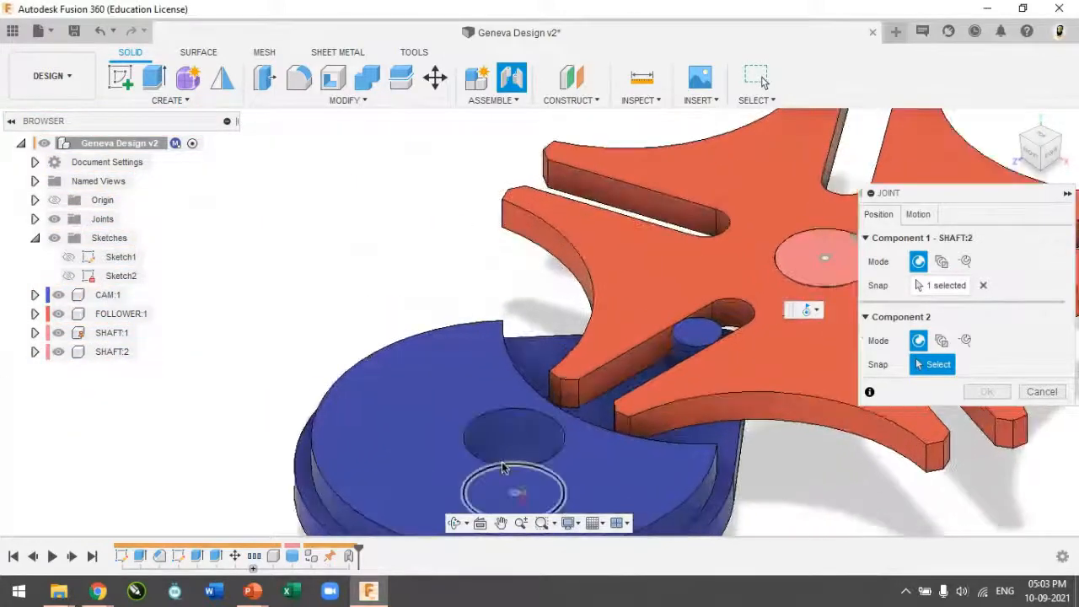
{"action": "left_click", "coordinate": [637, 462]}
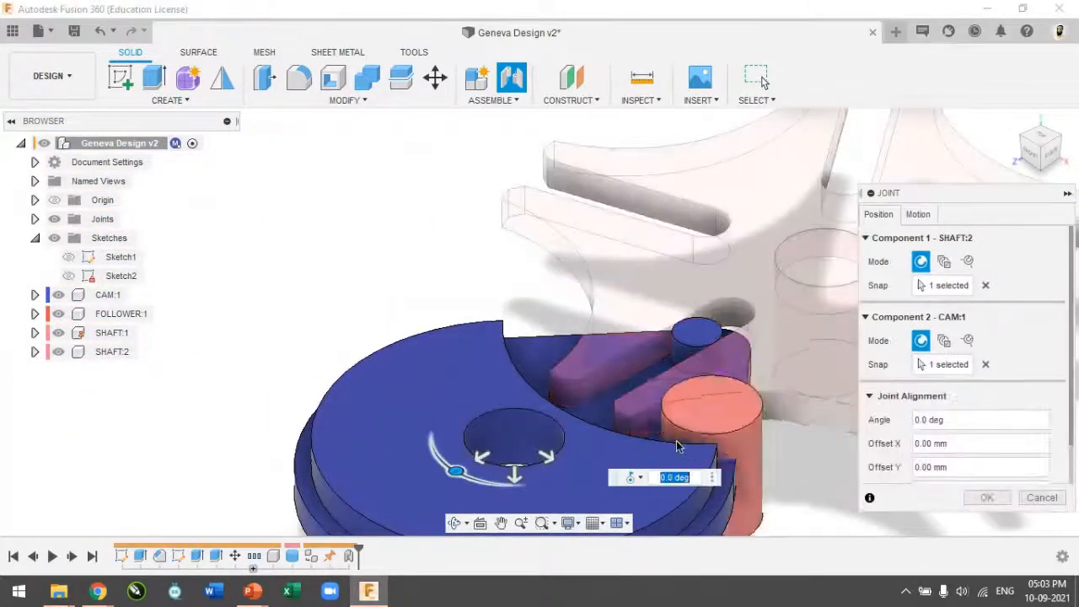
{"action": "scroll", "coordinate": [683, 442], "scroll_direction": "down", "scroll_amount": 3}
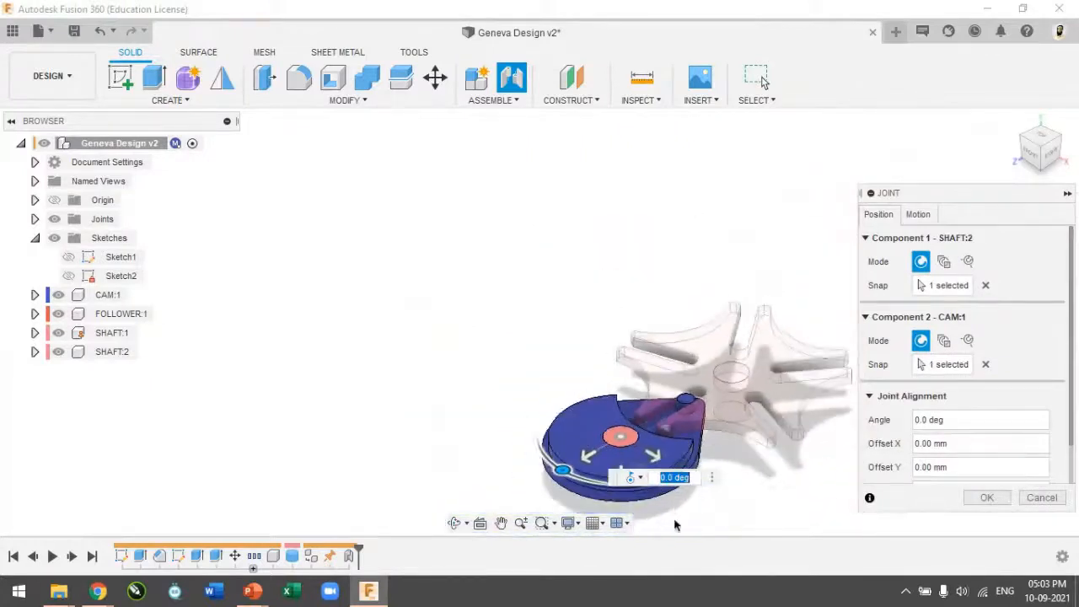
{"action": "scroll", "coordinate": [688, 493], "scroll_direction": "up", "scroll_amount": 5}
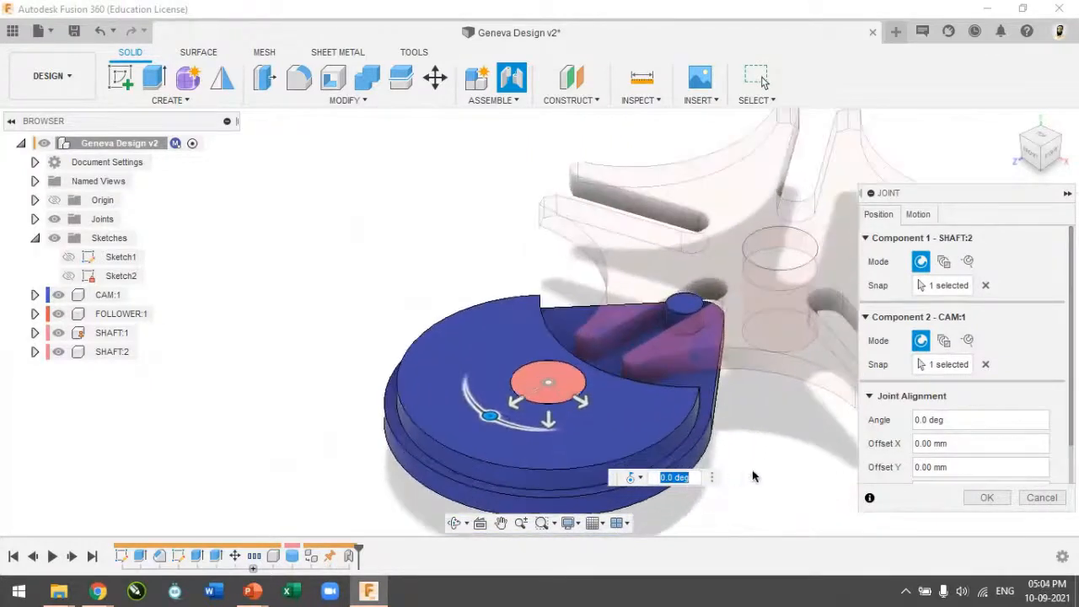
{"action": "left_click", "coordinate": [918, 215]}
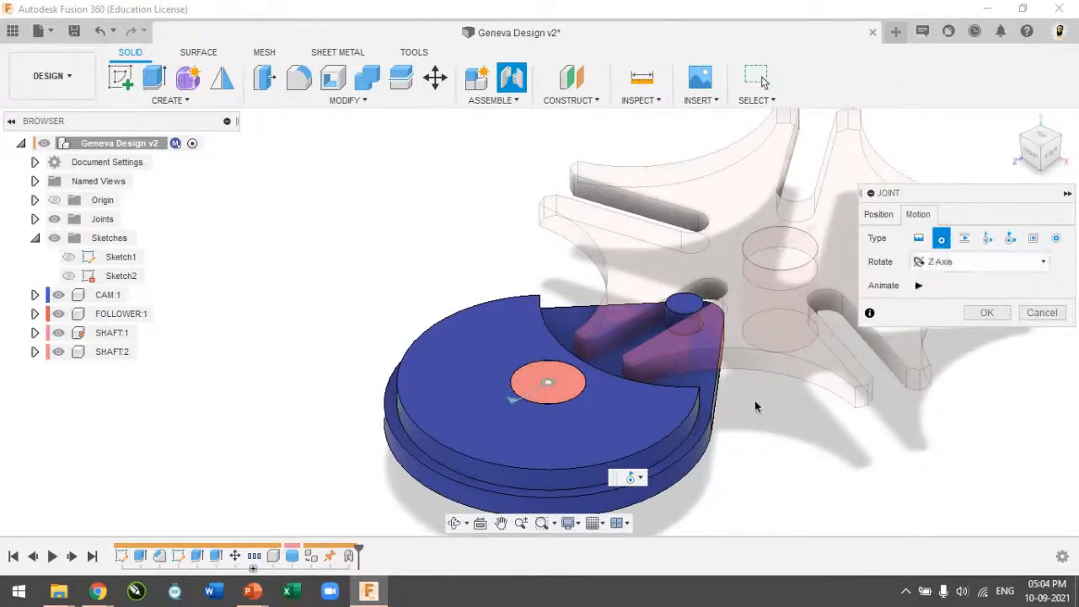
{"action": "left_click", "coordinate": [985, 314]}
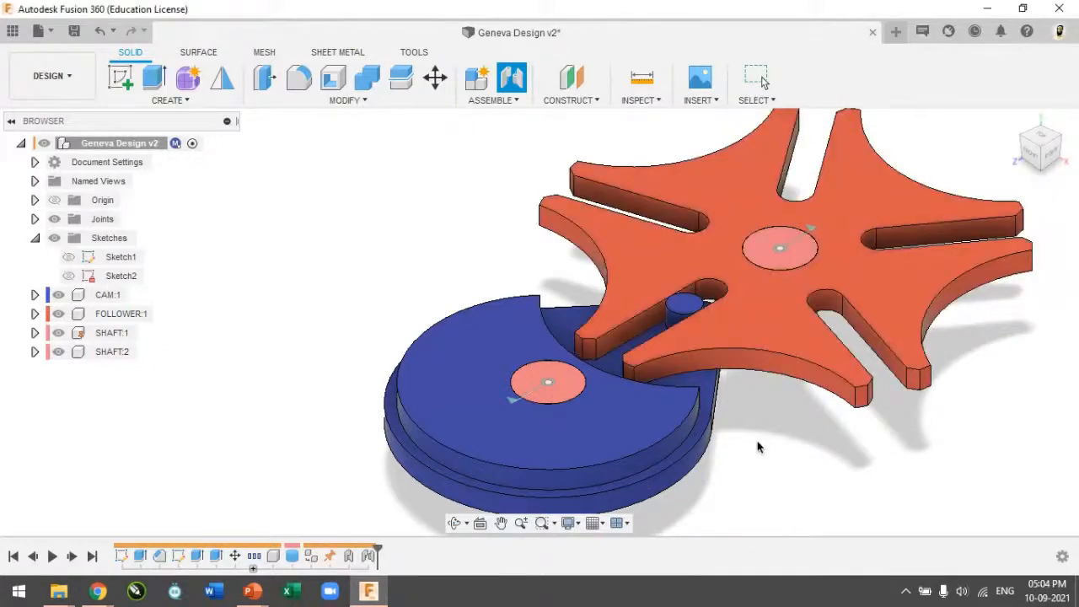
Step: Move the star wheel and the CAM disc with its shaft to test their freedom, and revert their positions
{"action": "mouse_move", "coordinate": [1044, 162]}
{"action": "left_mouse_down"}
{"action": "mouse_move", "coordinate": [1041, 89]}
{"action": "mouse_move", "coordinate": [1045, 154]}
{"action": "mouse_move", "coordinate": [1014, 137]}
{"action": "left_mouse_up"}
{"action": "left_click", "coordinate": [1016, 123]}
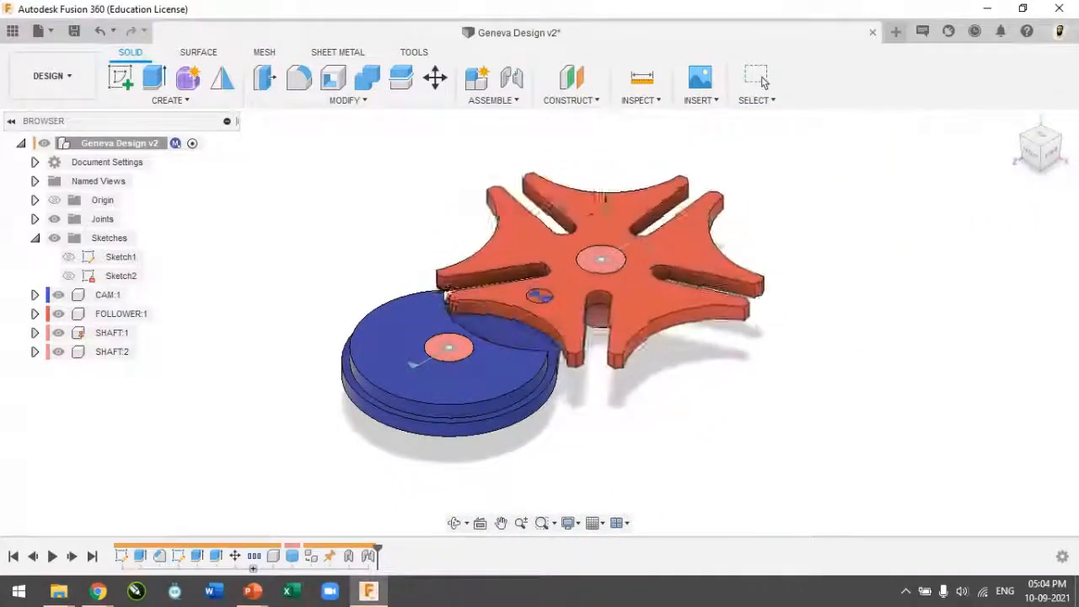
{"action": "left_click_drag", "start_coordinate": [561, 381], "coordinate": [382, 386]}
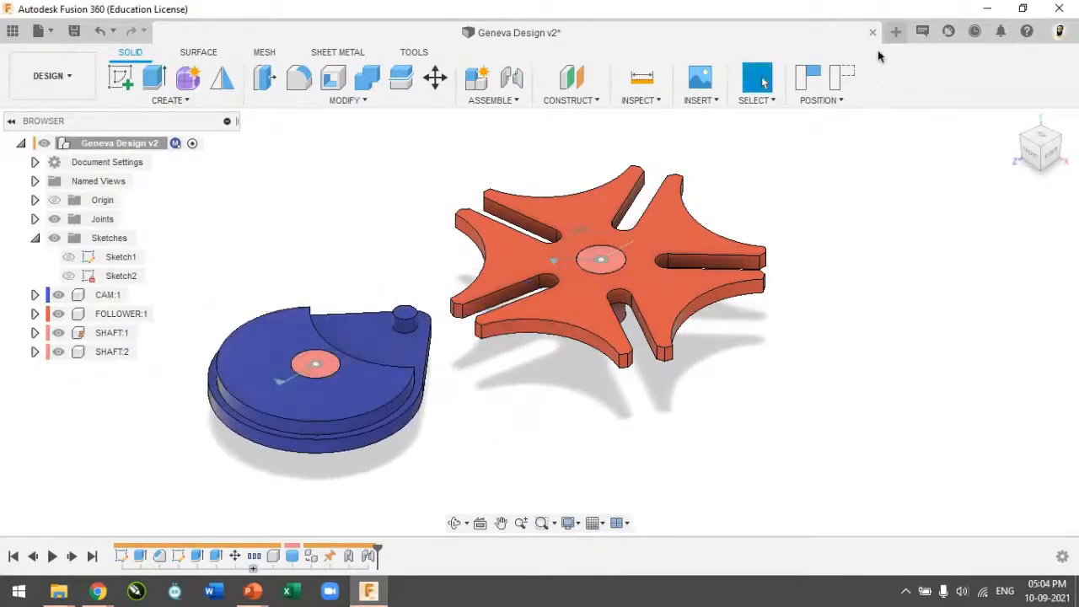
{"action": "left_click", "coordinate": [840, 80]}
Step: Ground the SHAFT copy in the CAM disc's hole, and check the rotation of the disc and star wheel, reverting their positions
{"action": "left_click", "coordinate": [111, 352]}
{"action": "right_click", "coordinate": [108, 352]}
{"action": "left_click", "coordinate": [166, 36]}
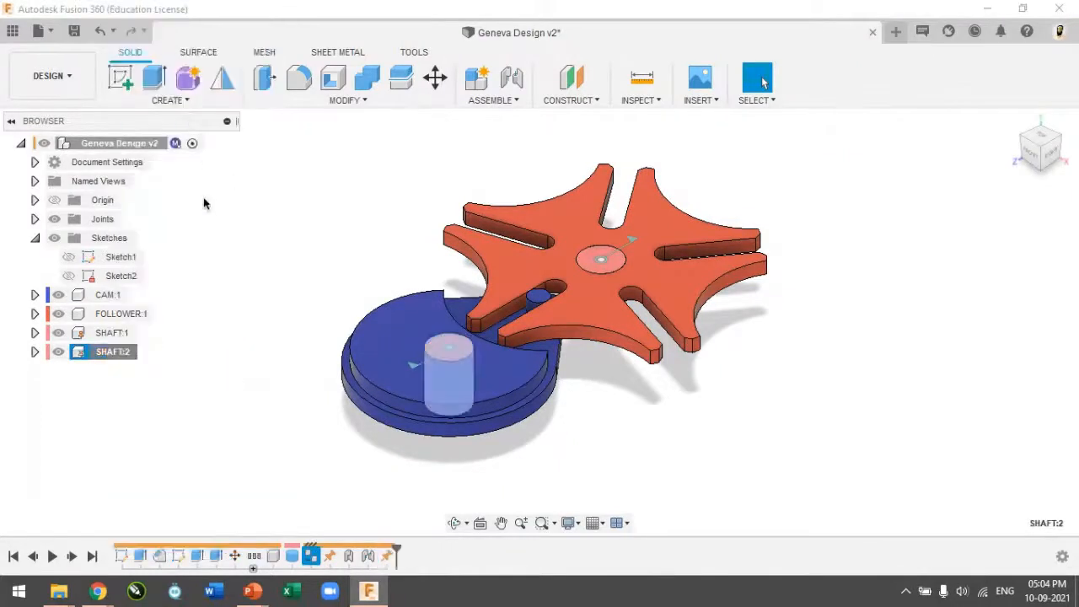
{"action": "left_click_drag", "start_coordinate": [523, 376], "coordinate": [632, 393]}
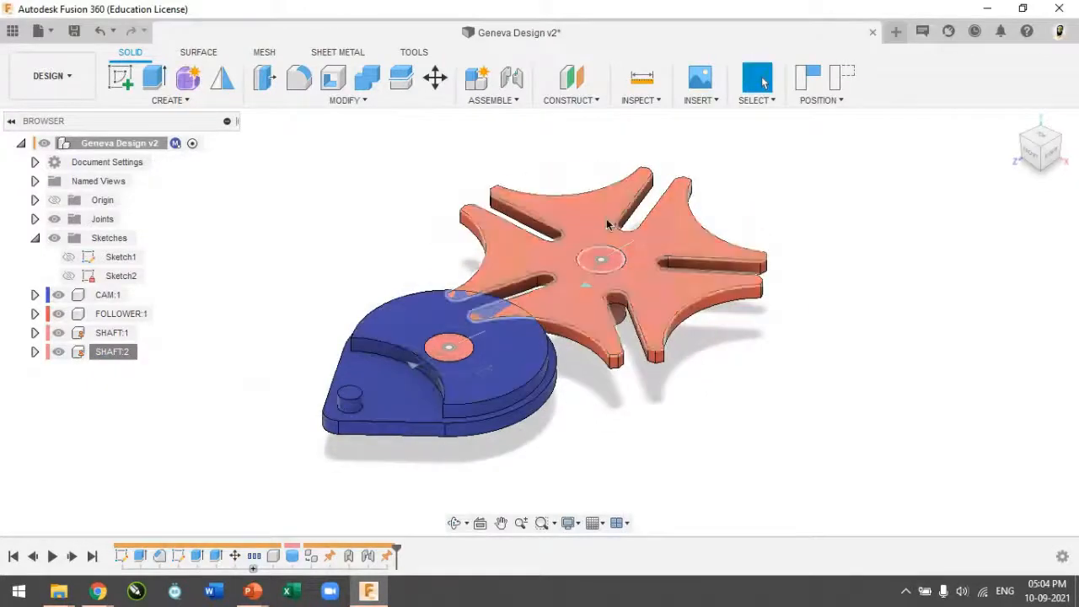
{"action": "left_click", "coordinate": [843, 80]}
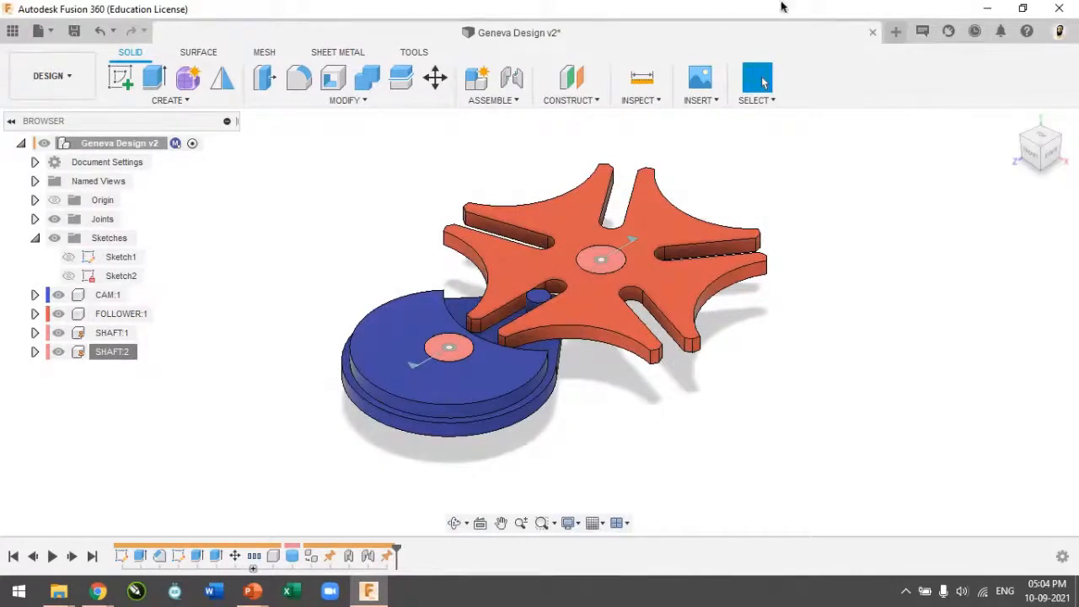
Step: Enable contact between all components, and test it by turning the CAM disc against the star wheel, reverting the positions
{"action": "left_click", "coordinate": [491, 102]}
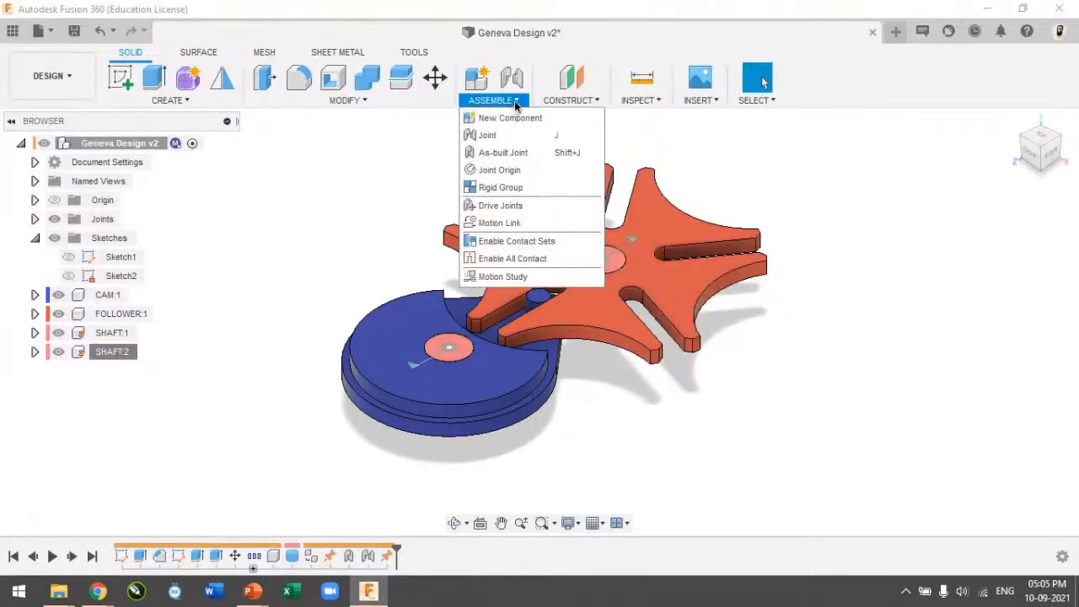
{"action": "left_click", "coordinate": [537, 259]}
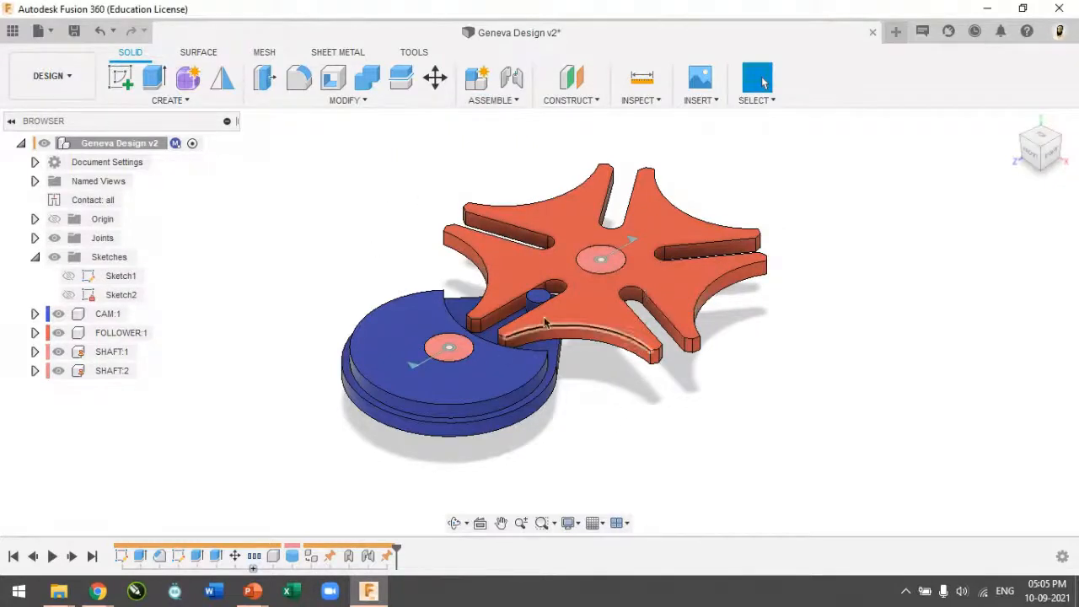
{"action": "left_click_drag", "start_coordinate": [542, 301], "coordinate": [343, 313]}
{"action": "left_click", "coordinate": [833, 76]}
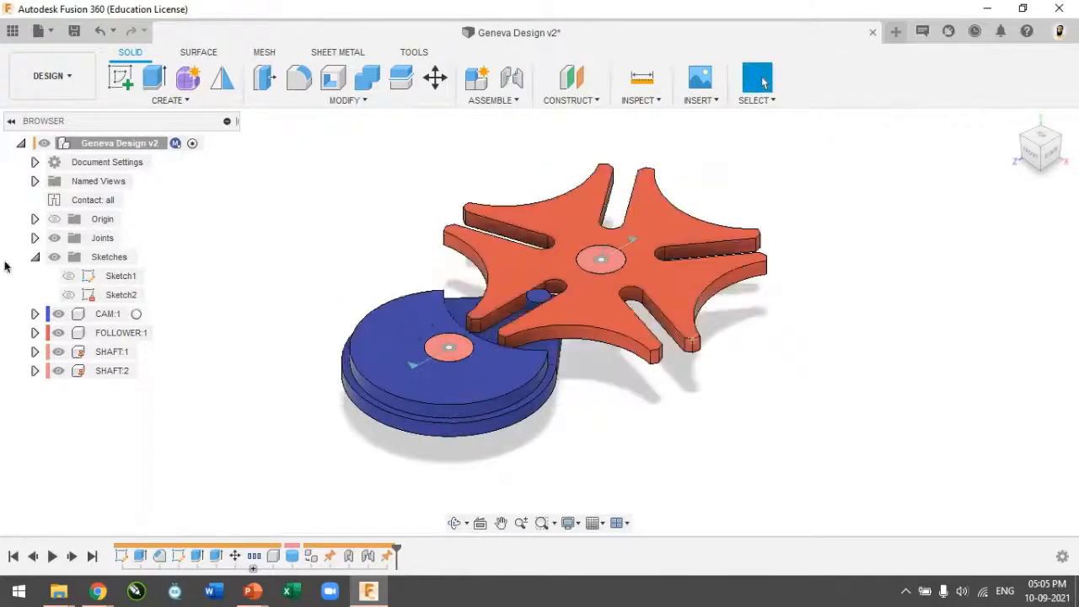
Step: Animate the whole model from the CAM disc's Rev2 joint to watch the drive move, and end the animation
{"action": "left_click", "coordinate": [34, 237]}
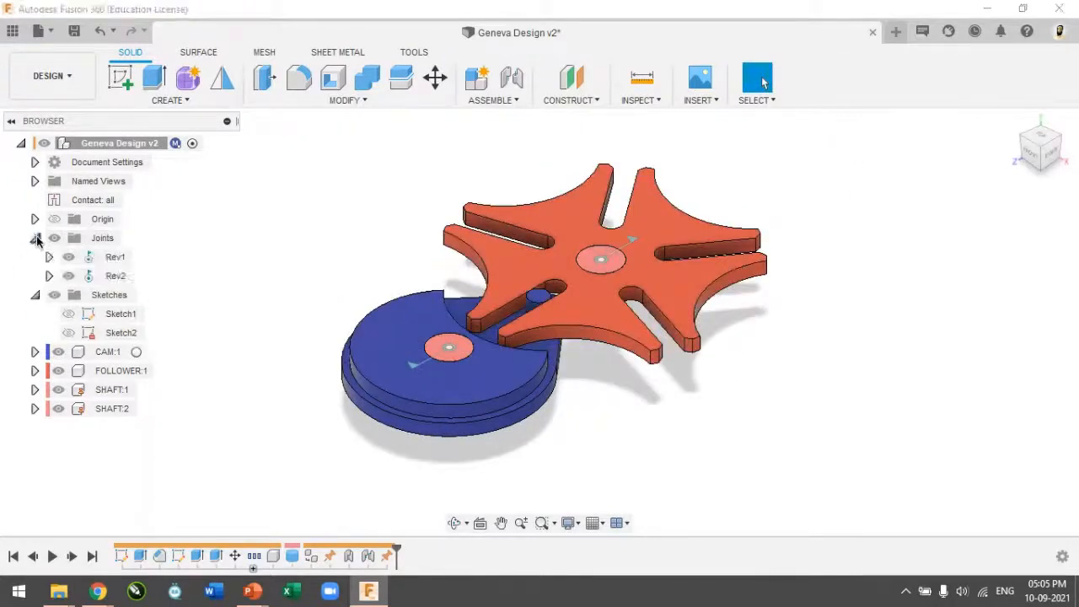
{"action": "right_click", "coordinate": [107, 284]}
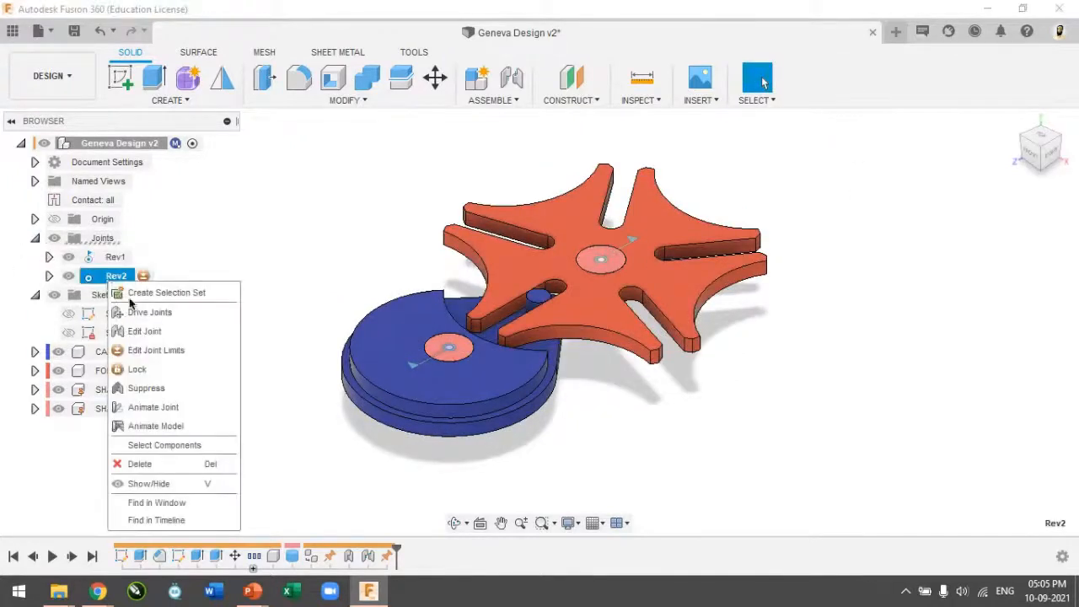
{"action": "left_click", "coordinate": [186, 425]}
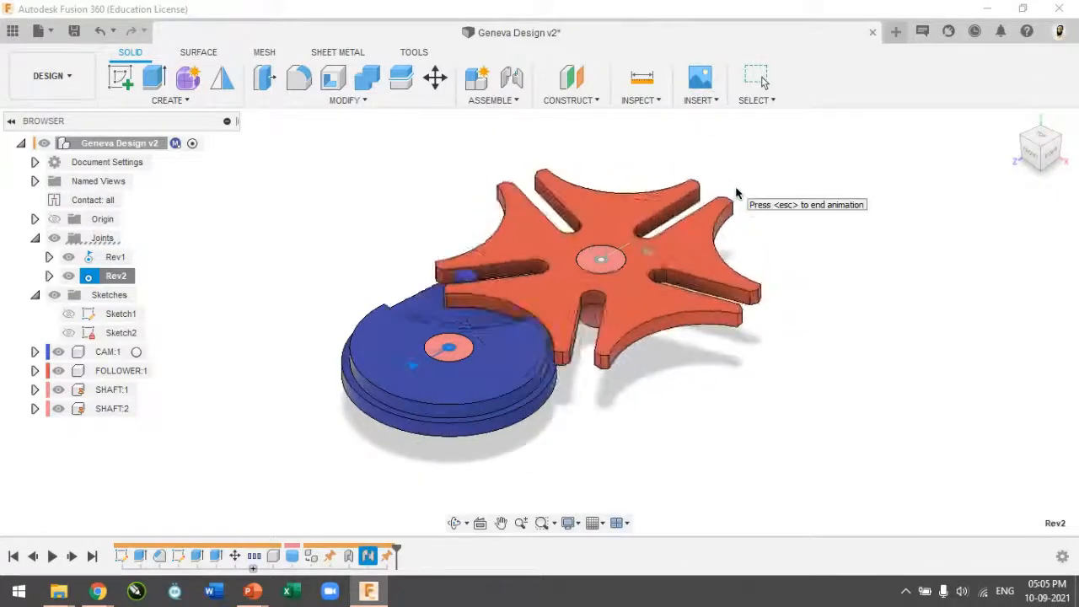
{"action": "key", "text": "Escape"}
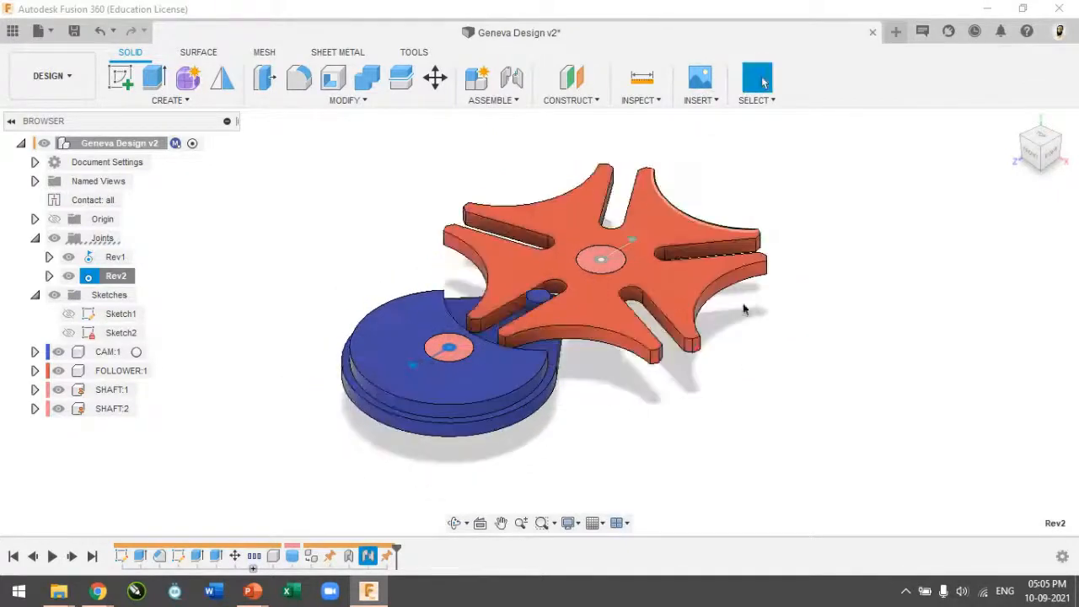
Step: Start a sketch on the bottom face of the CAM disc's shaft and draw a rectangle enclosing the disc and star wheel
{"action": "middle_click_drag", "start_coordinate": [745, 344], "coordinate": [713, 241], "text": "shift"}
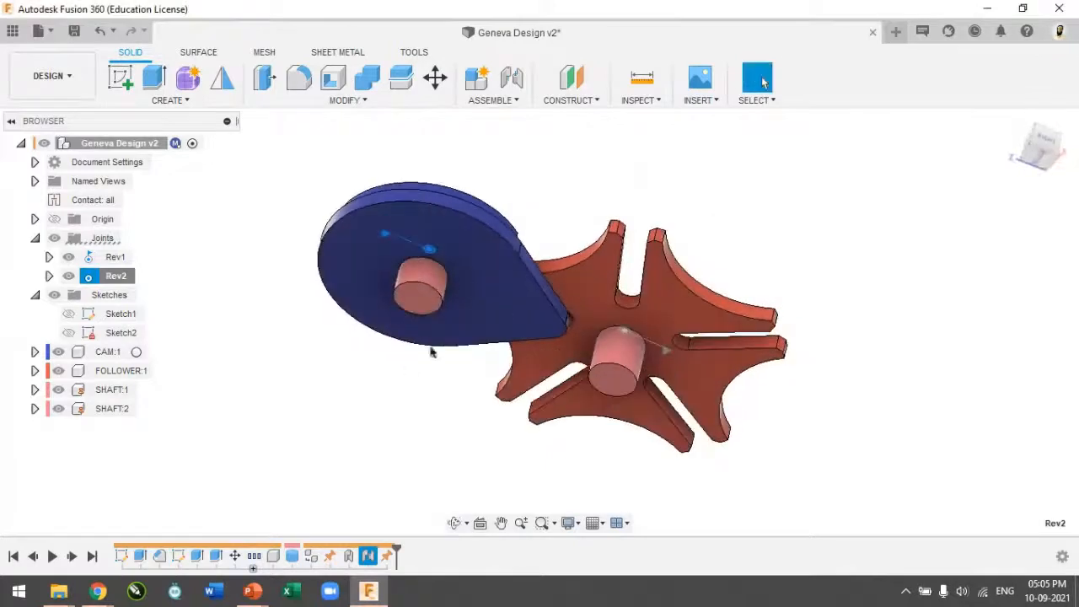
{"action": "left_click", "coordinate": [119, 77]}
{"action": "left_click", "coordinate": [421, 312]}
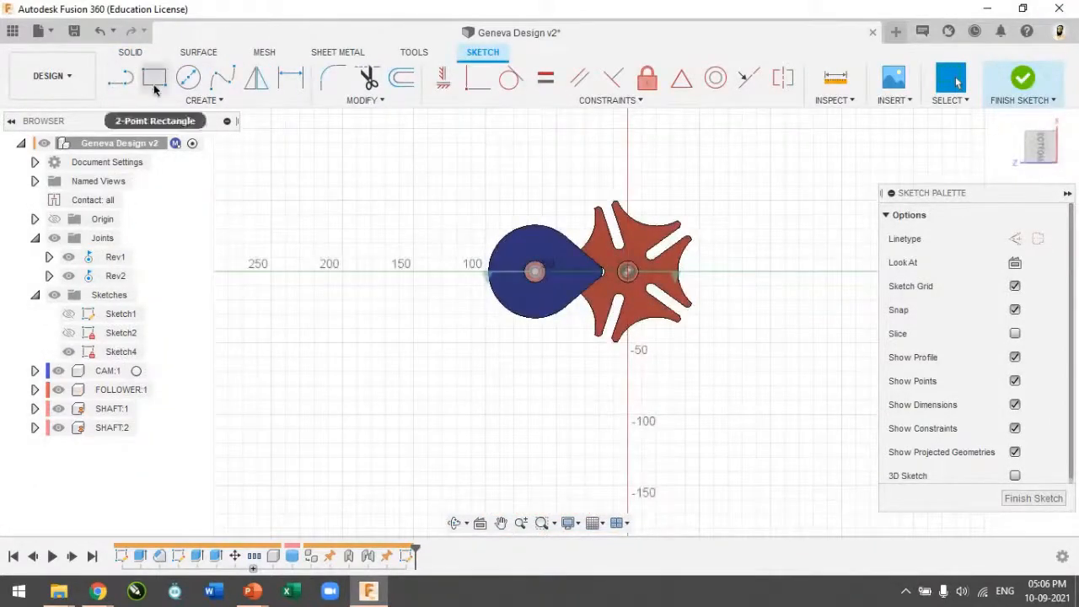
{"action": "key", "text": "r"}
{"action": "left_click", "coordinate": [451, 177]}
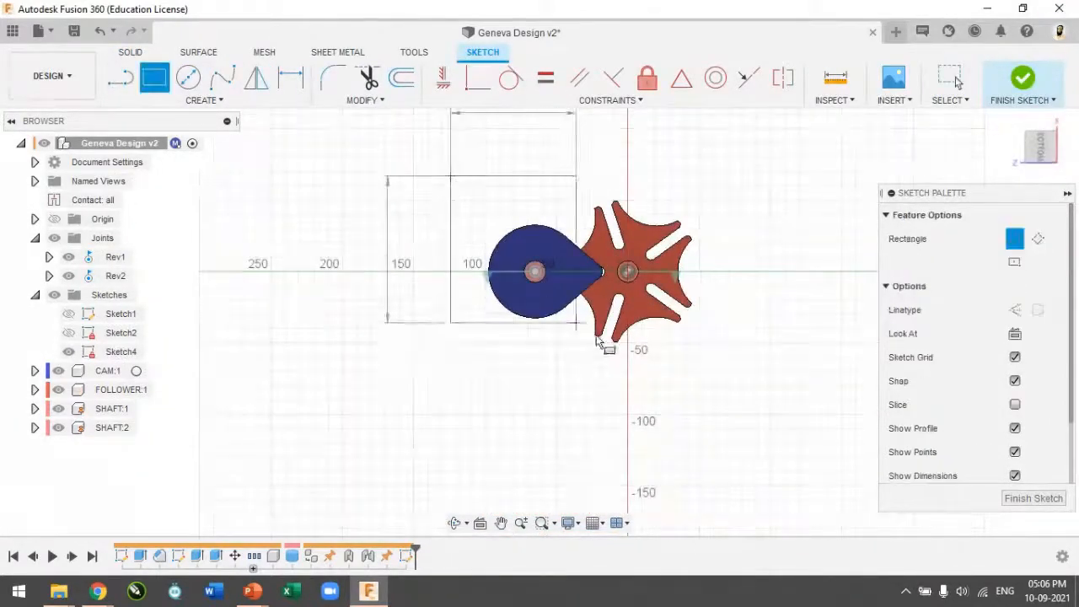
{"action": "left_click", "coordinate": [730, 371]}
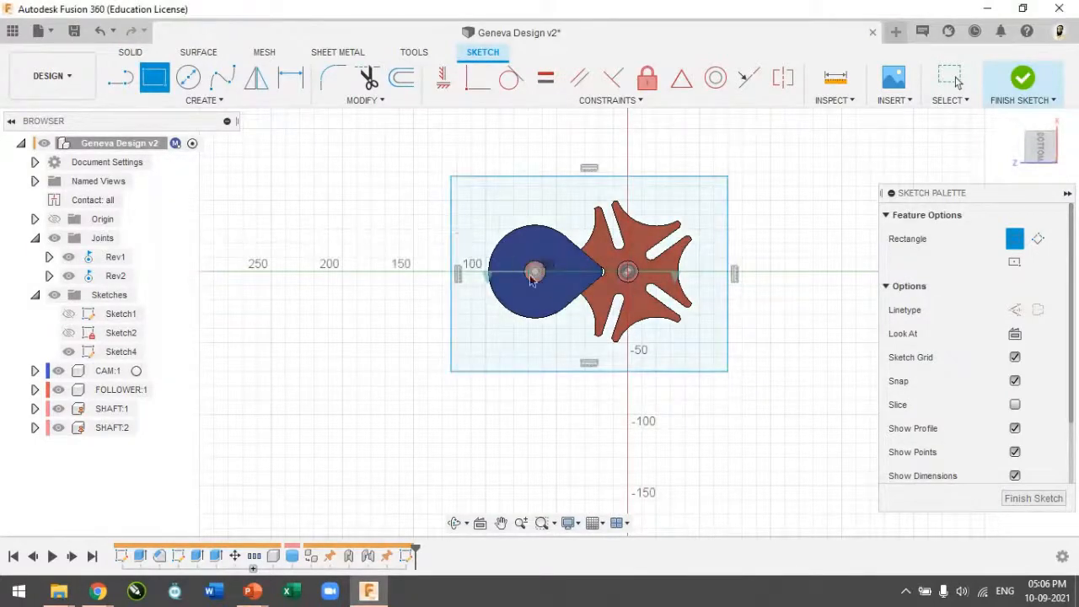
Step: Dimension the rectangle's upper edge 60 mm from the centre of the CAM disc's shaft
{"action": "key", "text": "d"}
{"action": "left_click", "coordinate": [501, 178]}
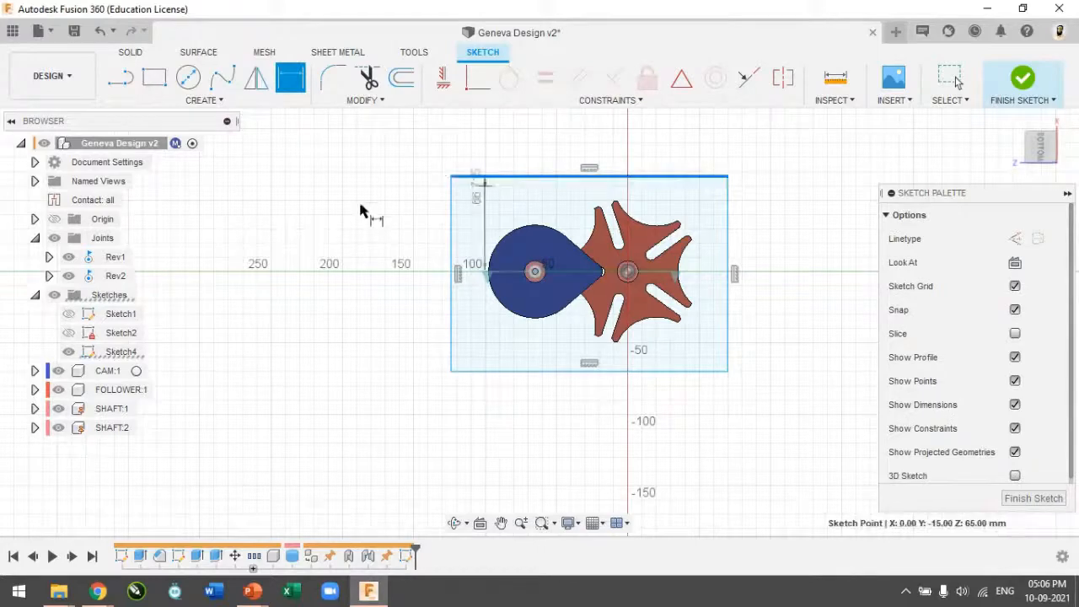
{"action": "left_click", "coordinate": [366, 202]}
{"action": "type", "text": "30"}
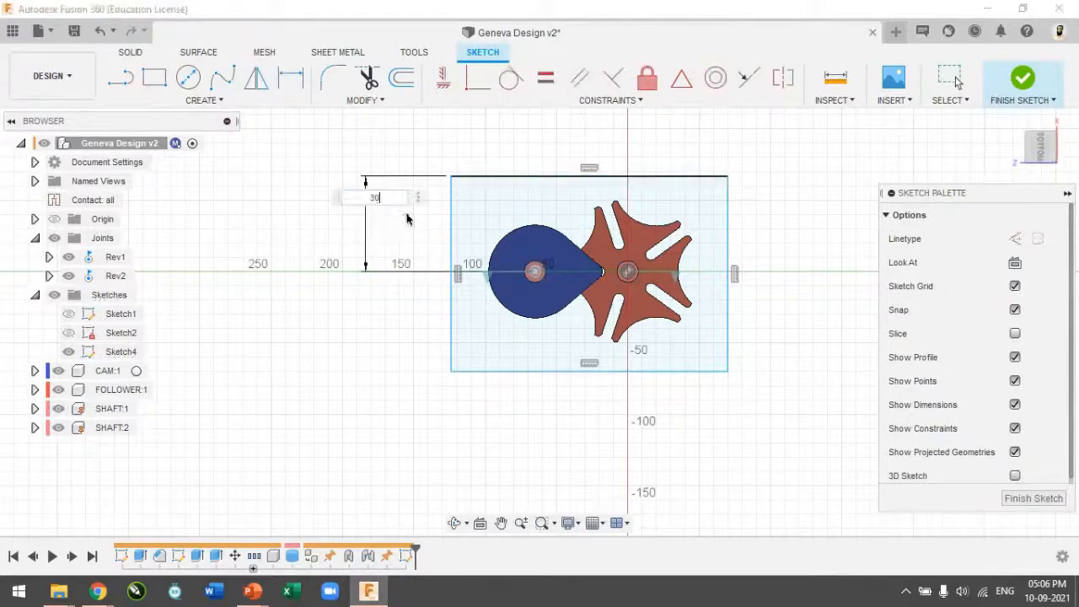
{"action": "key", "text": "Return"}
{"action": "double_click", "coordinate": [367, 246]}
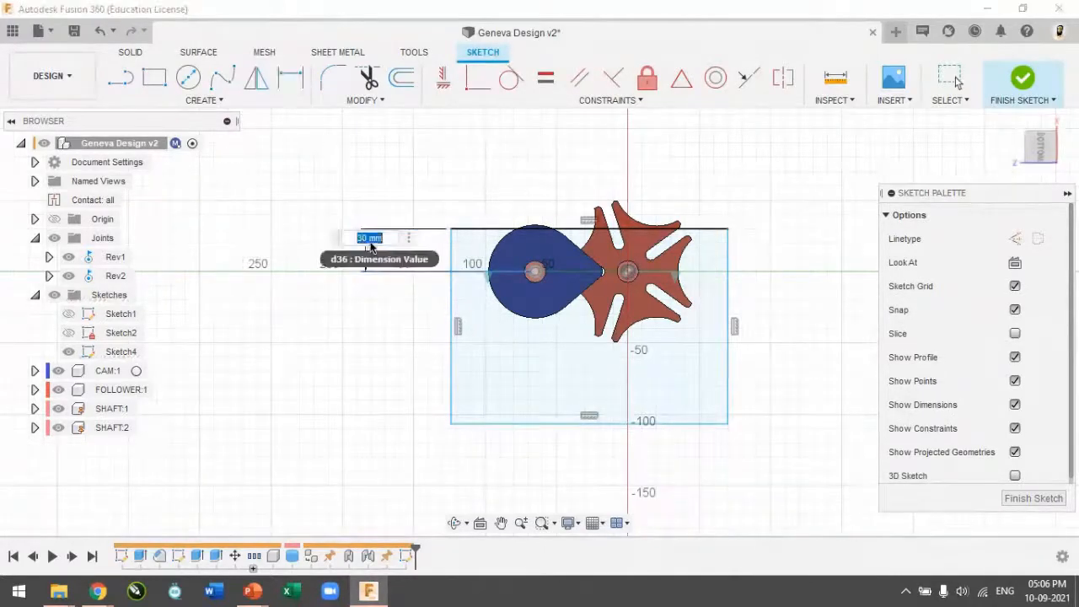
{"action": "type", "text": "60"}
{"action": "key", "text": "Return"}
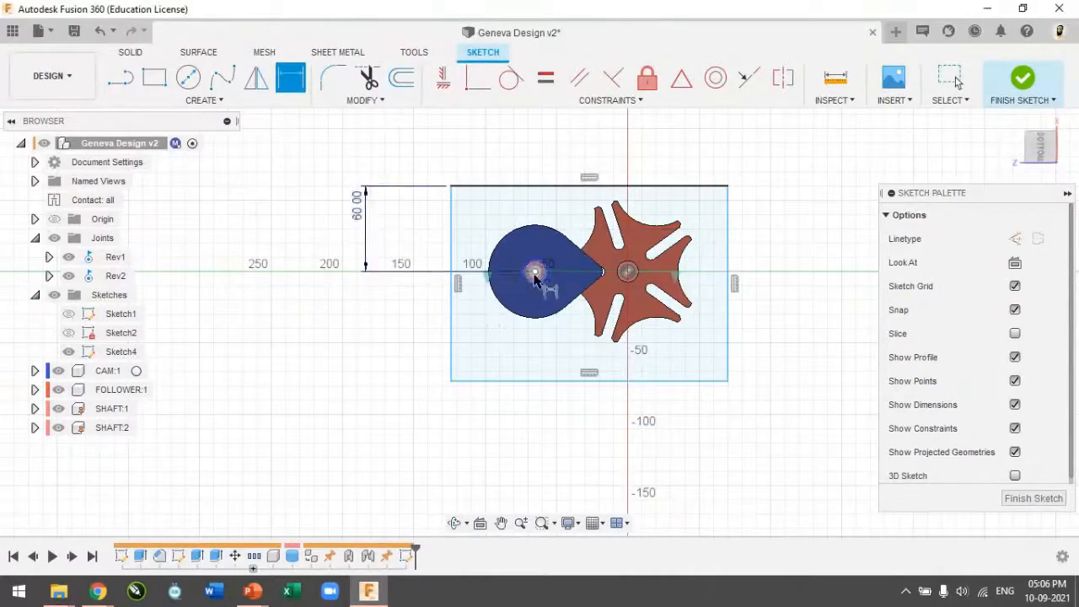
Step: Dimension the rectangle's lower edge 60 mm from the centre of the CAM disc's shaft
{"action": "left_click", "coordinate": [534, 274]}
{"action": "left_click", "coordinate": [534, 381]}
{"action": "left_click", "coordinate": [408, 356]}
{"action": "type", "text": "60"}
{"action": "key", "text": "Return"}
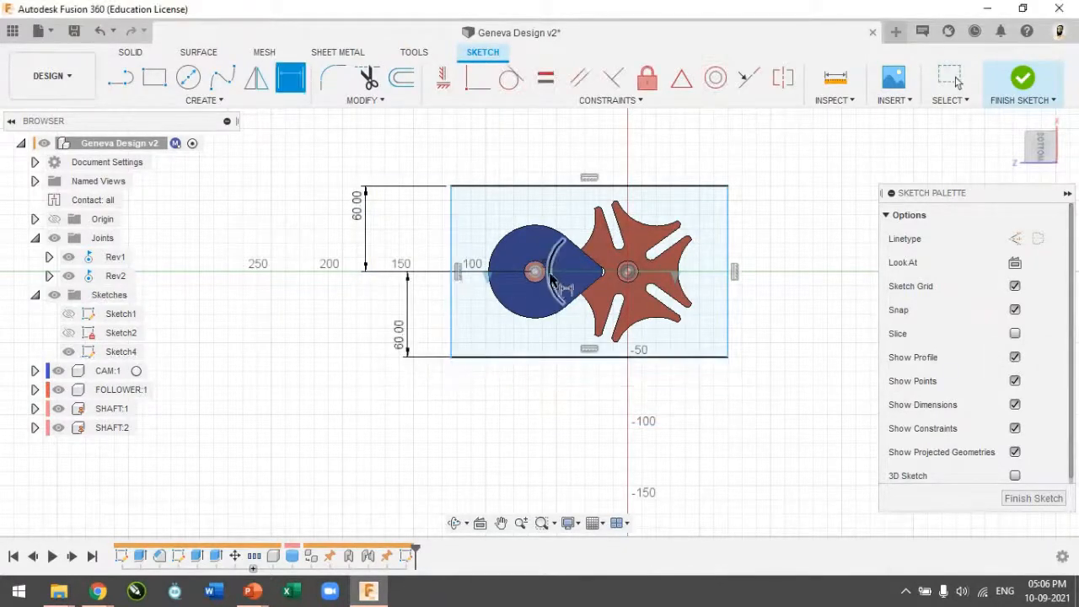
Step: Dimension the rectangle's left edge 50 mm from the centre of the CAM disc's shaft
{"action": "left_click", "coordinate": [535, 272]}
{"action": "left_click", "coordinate": [453, 325]}
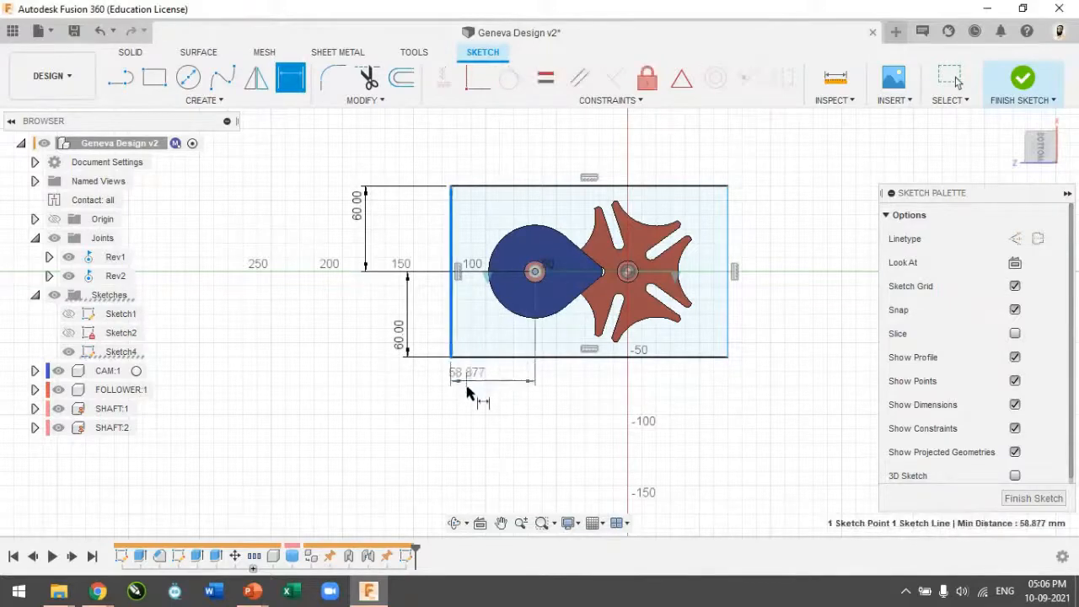
{"action": "left_click", "coordinate": [470, 408]}
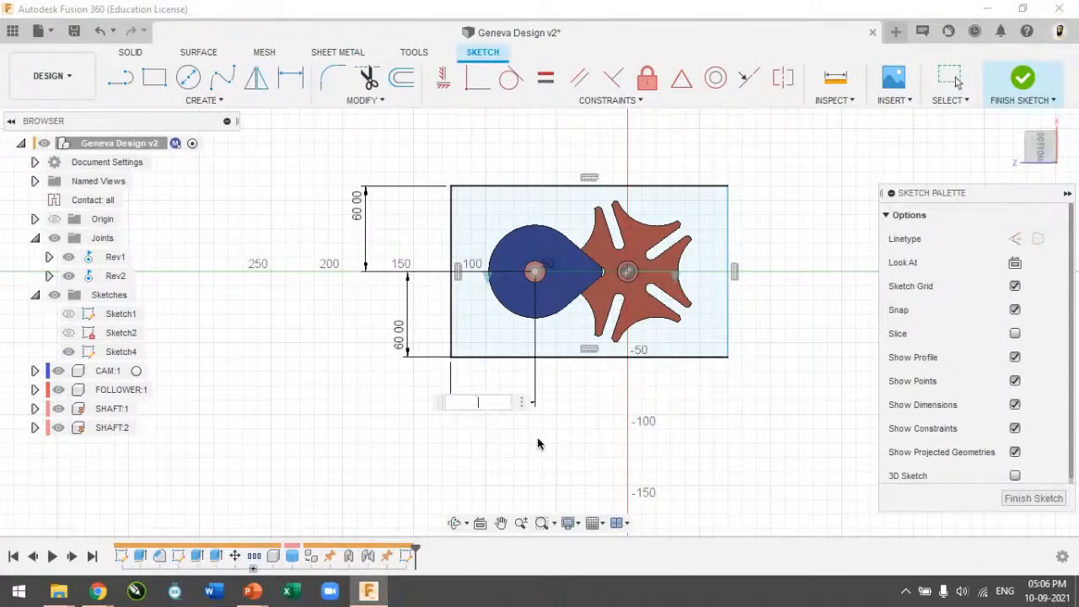
{"action": "type", "text": "50"}
{"action": "key", "text": "Return"}
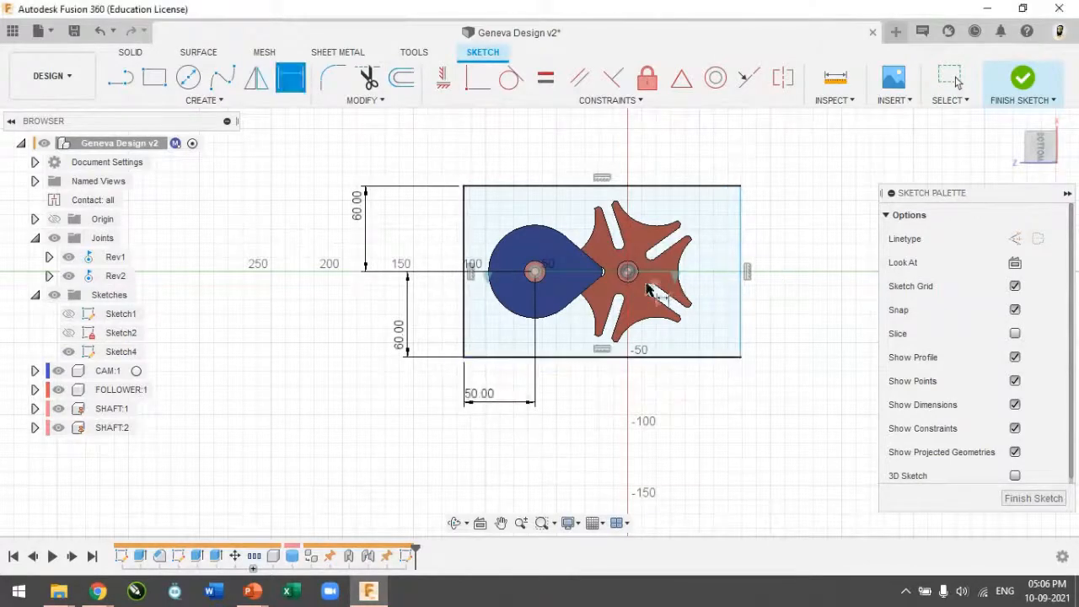
Step: Dimension the rectangle's right edge 10 mm from the centre of the star wheel's rightmost concave arc
{"action": "left_click", "coordinate": [683, 278]}
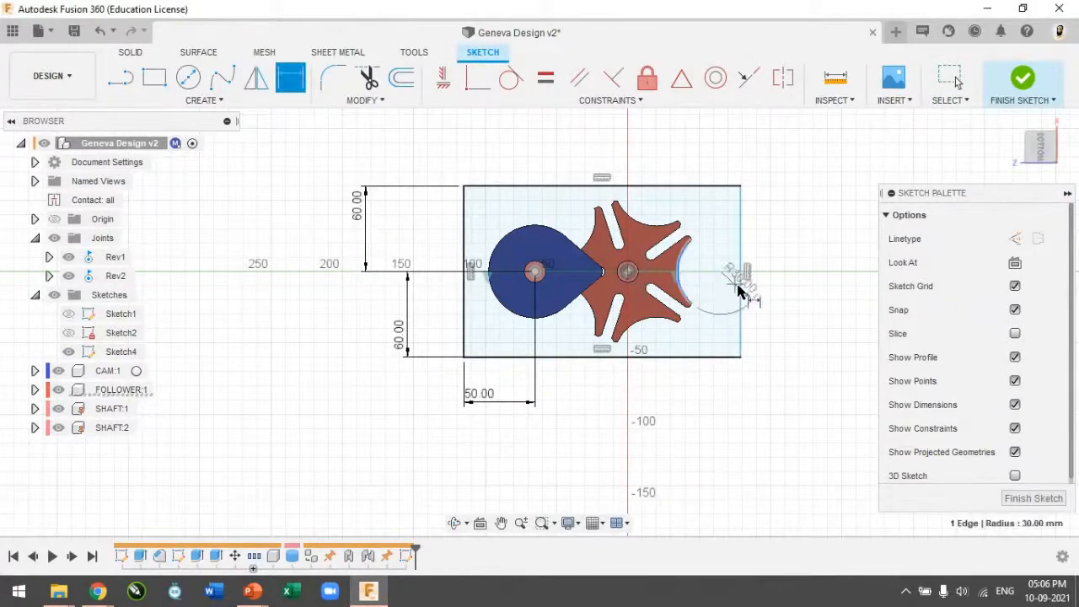
{"action": "left_click", "coordinate": [742, 304]}
{"action": "left_click", "coordinate": [717, 405]}
{"action": "type", "text": "10"}
{"action": "key", "text": "Return"}
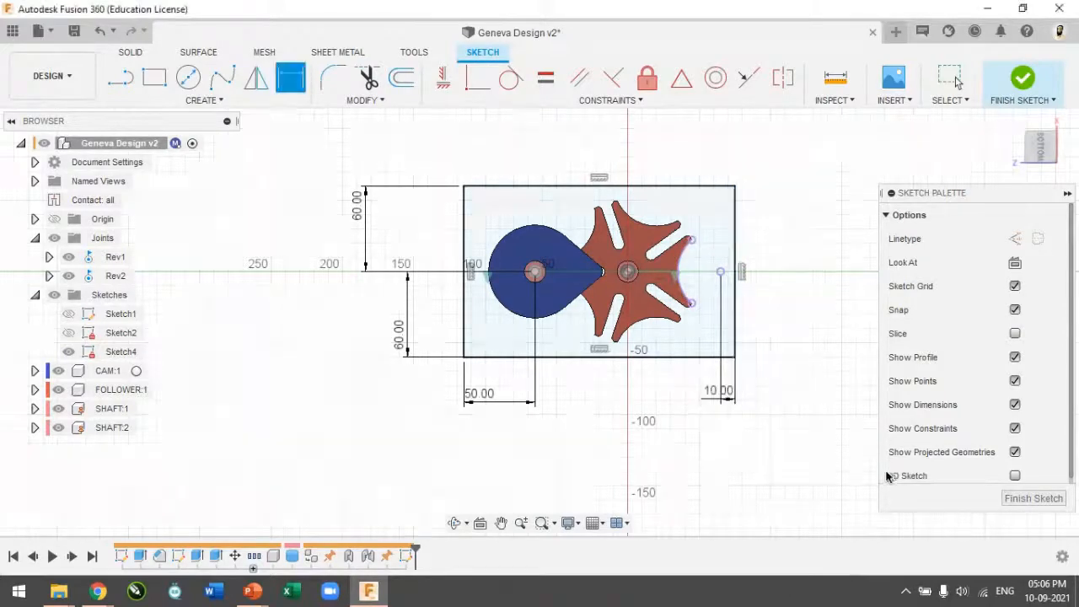
Step: Fillet all four corners of the rectangle with a 55 mm radius
{"action": "left_click", "coordinate": [333, 78]}
{"action": "left_click", "coordinate": [465, 187]}
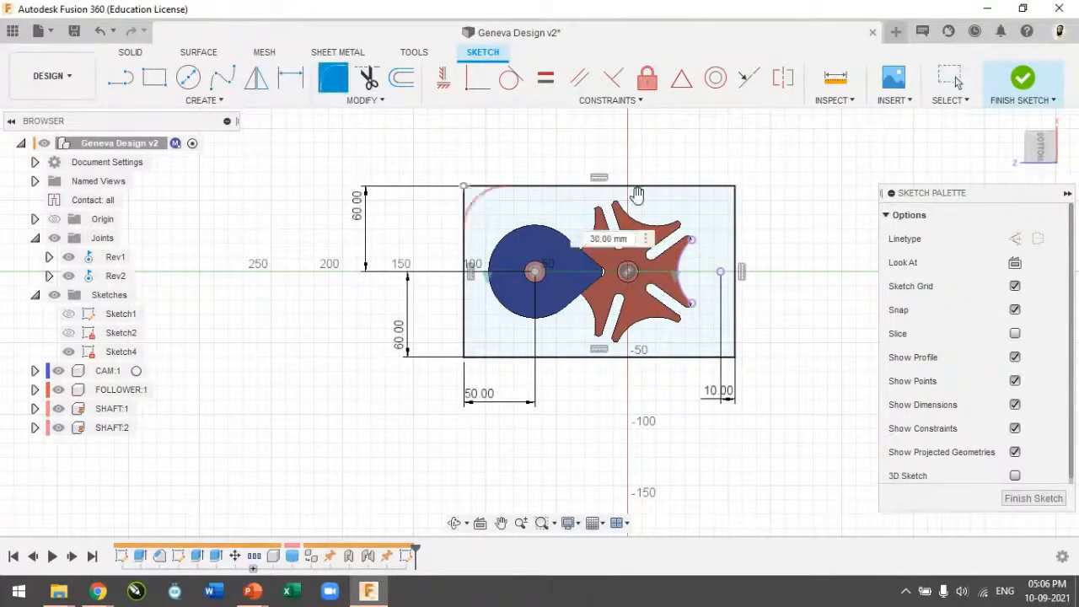
{"action": "left_click", "coordinate": [733, 188]}
{"action": "left_click", "coordinate": [735, 362]}
{"action": "left_click", "coordinate": [467, 359]}
{"action": "left_click_drag", "start_coordinate": [469, 355], "coordinate": [473, 353]}
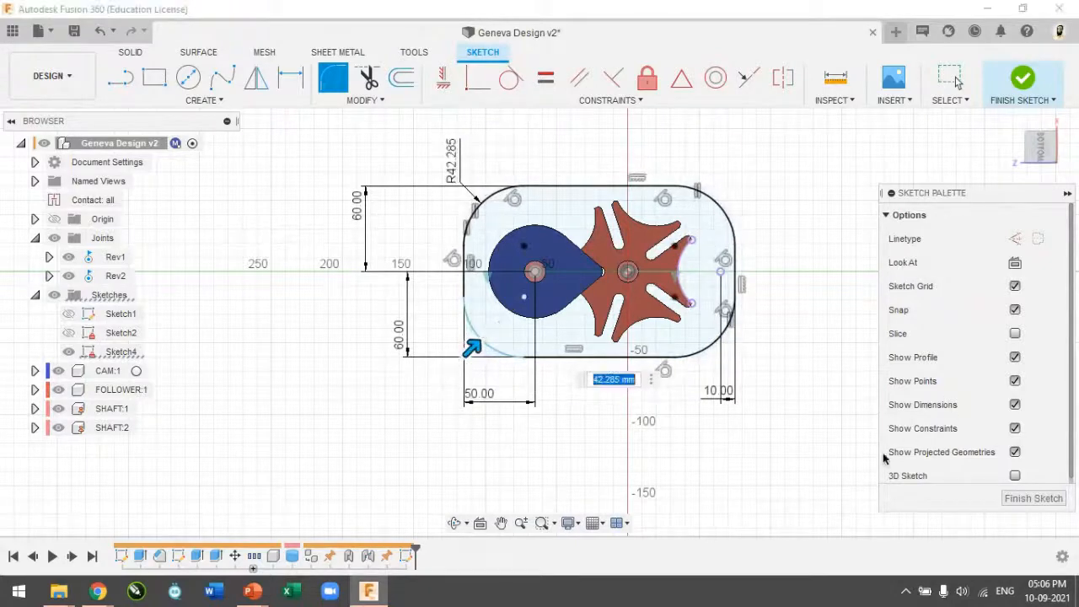
{"action": "key", "text": "Return"}
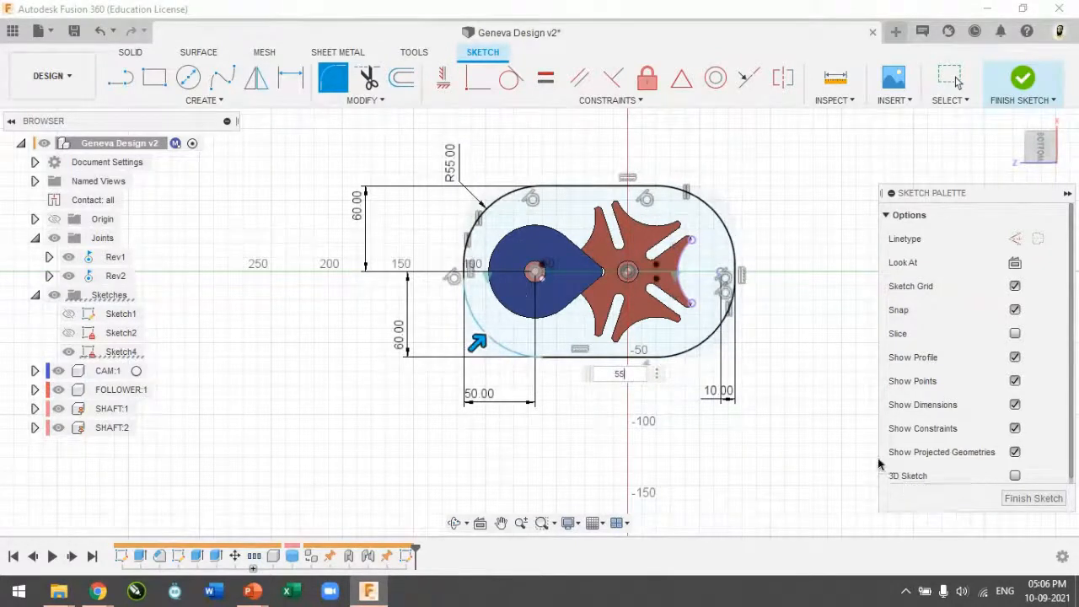
{"action": "key", "text": "Return"}
Step: Offset the rounded outline 3 mm outwards and finish the sketch
{"action": "scroll", "coordinate": [675, 242], "scroll_direction": "up", "scroll_amount": 5}
{"action": "scroll", "coordinate": [722, 226], "scroll_direction": "down", "scroll_amount": 2}
{"action": "left_click", "coordinate": [401, 78]}
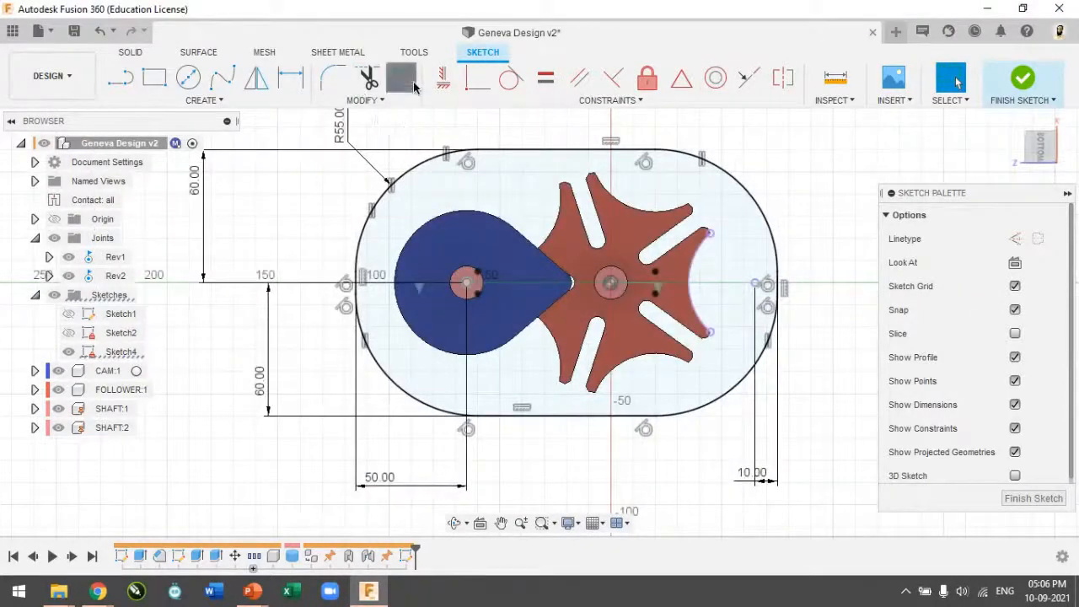
{"action": "left_click", "coordinate": [529, 158]}
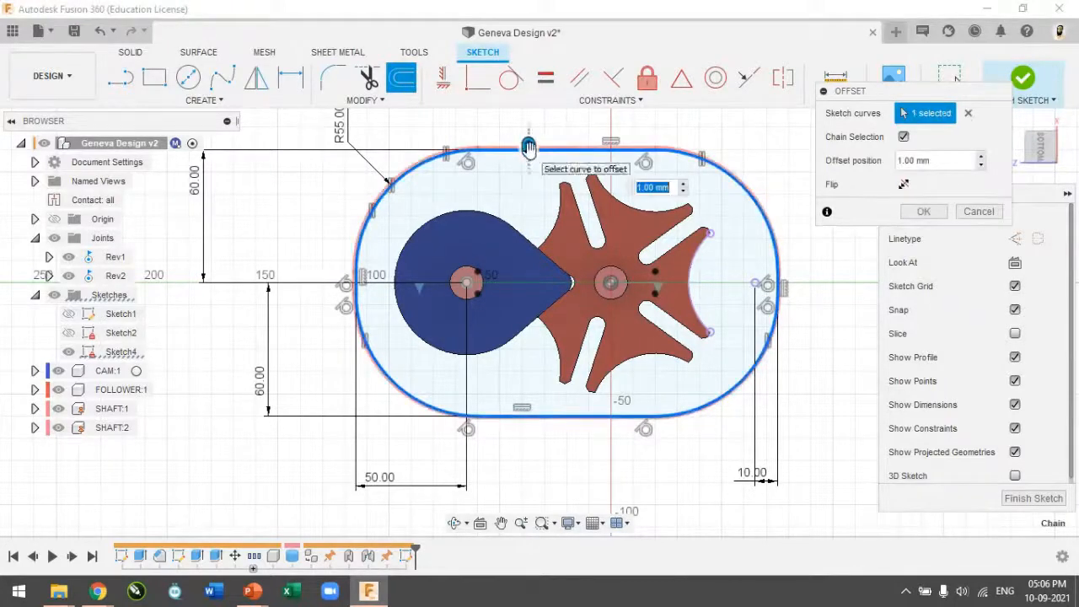
{"action": "left_click_drag", "start_coordinate": [528, 145], "coordinate": [529, 141]}
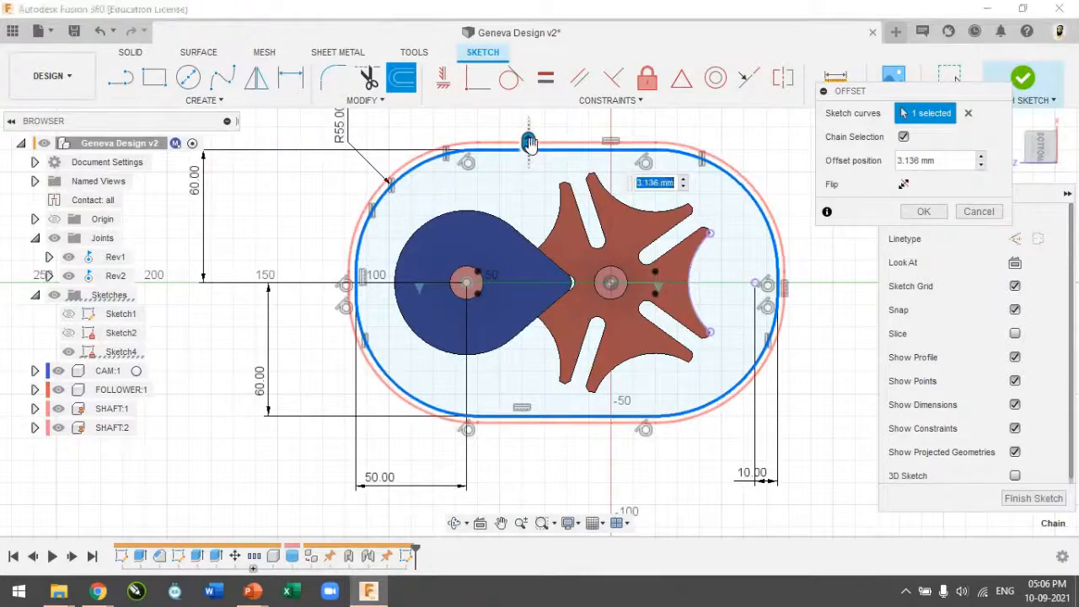
{"action": "key", "text": "Return"}
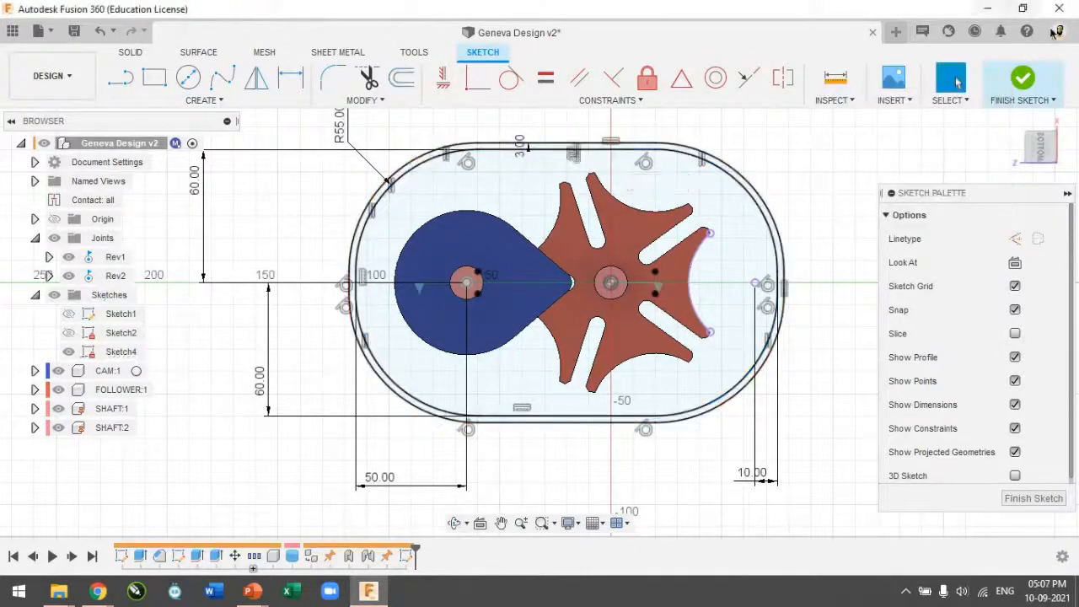
{"action": "left_click", "coordinate": [1024, 80]}
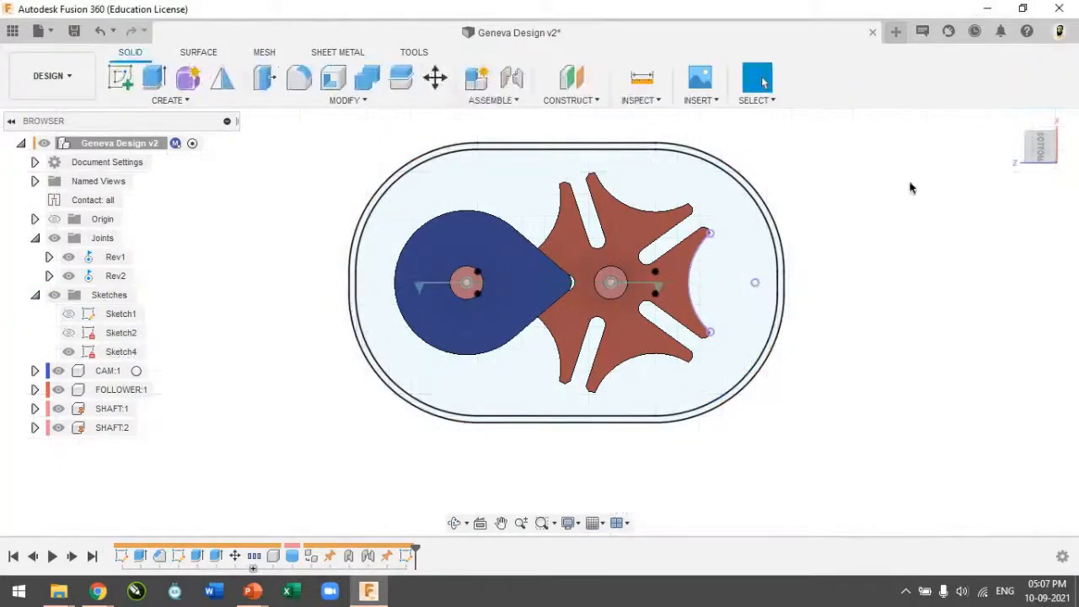
Step: Extrude the inner and rim profiles of the rounded outline 3 mm downwards with the Join operation
{"action": "scroll", "coordinate": [650, 426], "scroll_direction": "up", "scroll_amount": 8}
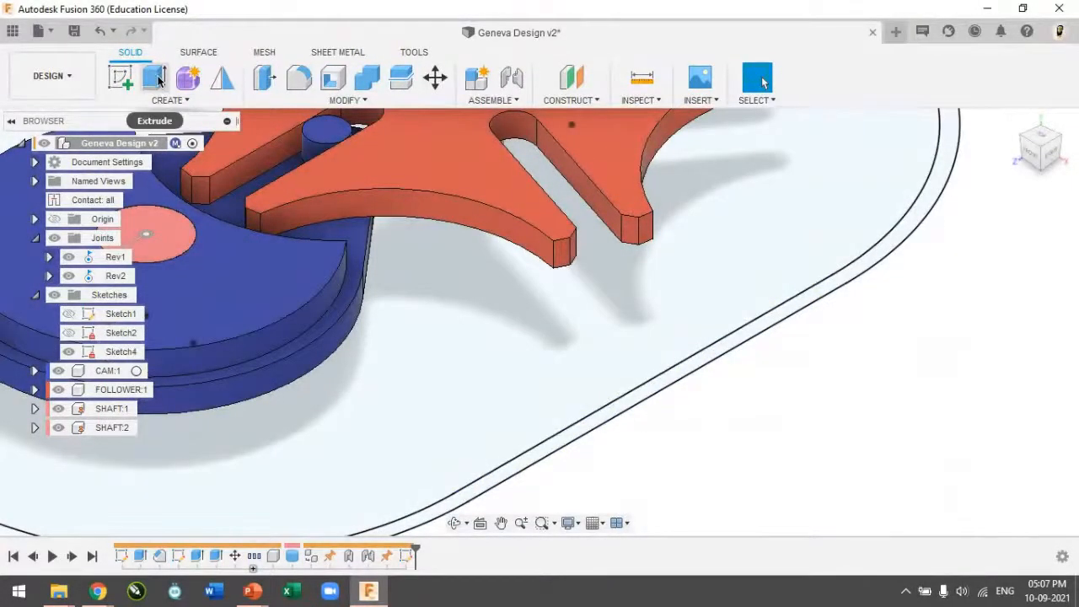
{"action": "left_click", "coordinate": [157, 78]}
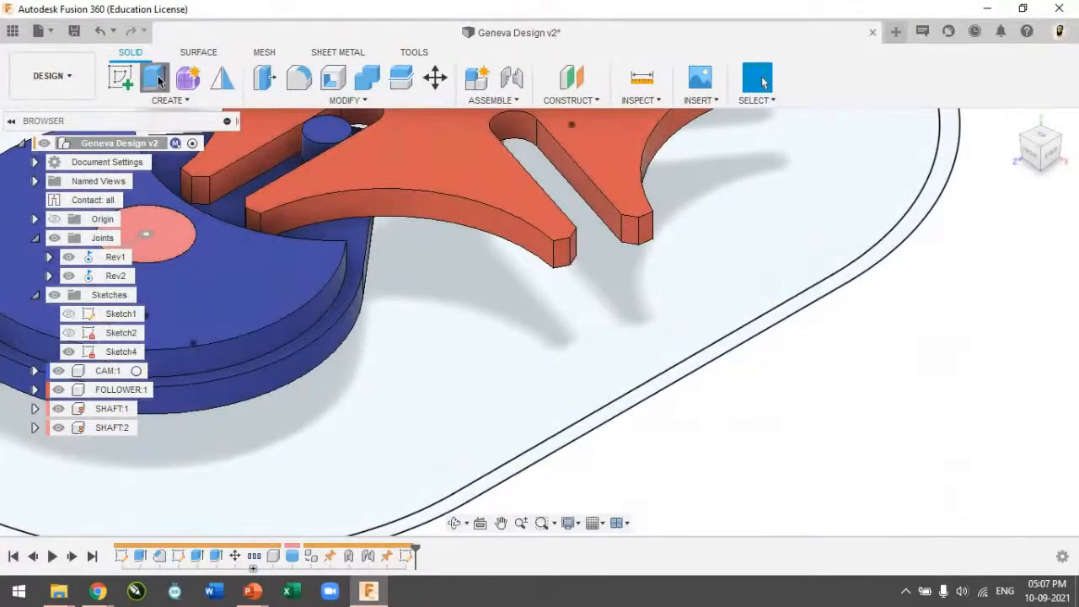
{"action": "left_click", "coordinate": [571, 379]}
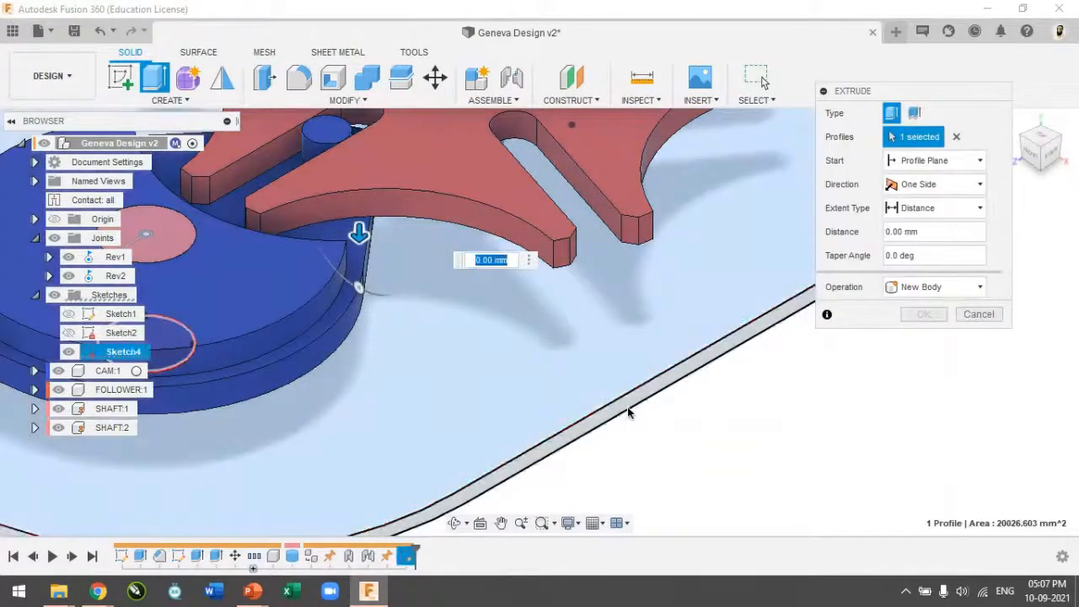
{"action": "left_click_drag", "start_coordinate": [639, 415], "coordinate": [641, 426]}
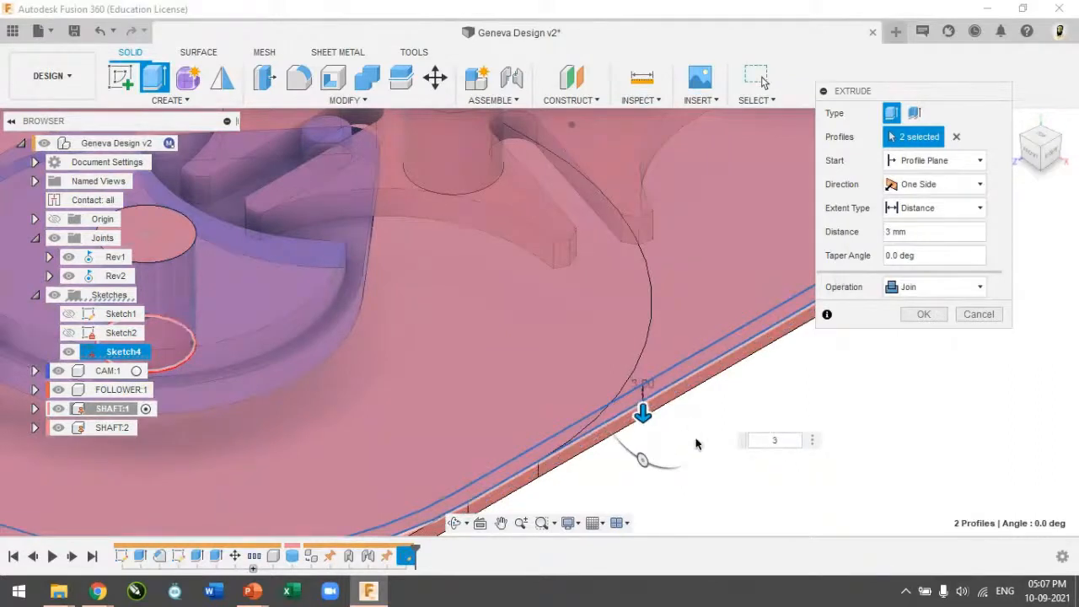
{"action": "key", "text": "Return"}
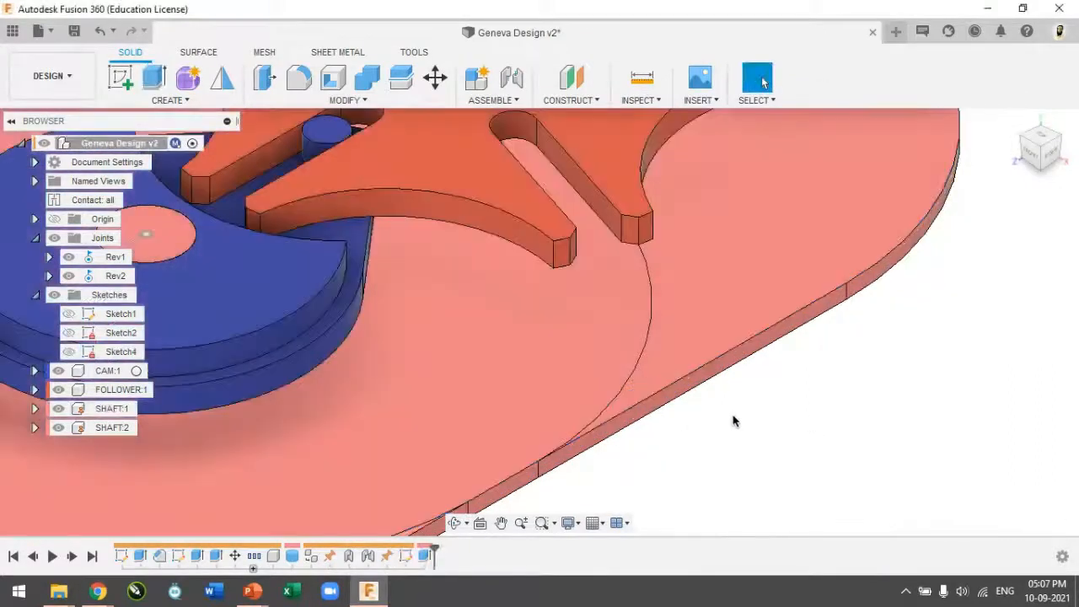
Step: Add the circular profile beneath the cam shaft to the base plate's 3 mm extrusion, hiding the CAM, FOLLOWER and both SHAFT components to reach it
{"action": "scroll", "coordinate": [652, 407], "scroll_direction": "down", "scroll_amount": 6}
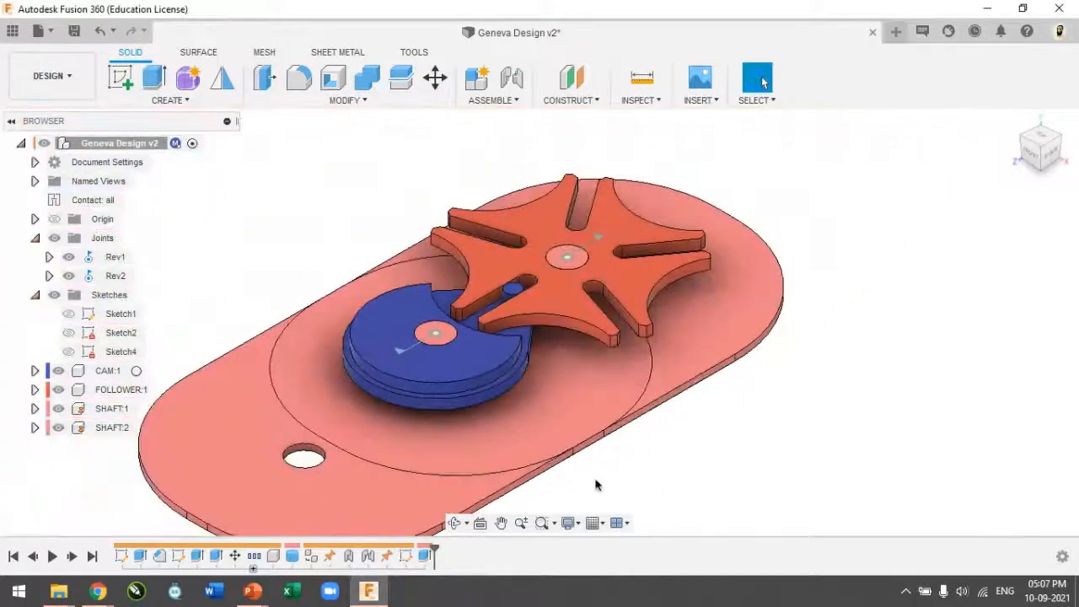
{"action": "left_click_drag", "start_coordinate": [603, 436], "coordinate": [591, 398]}
{"action": "middle_click_drag", "start_coordinate": [590, 398], "coordinate": [584, 421], "text": "shift"}
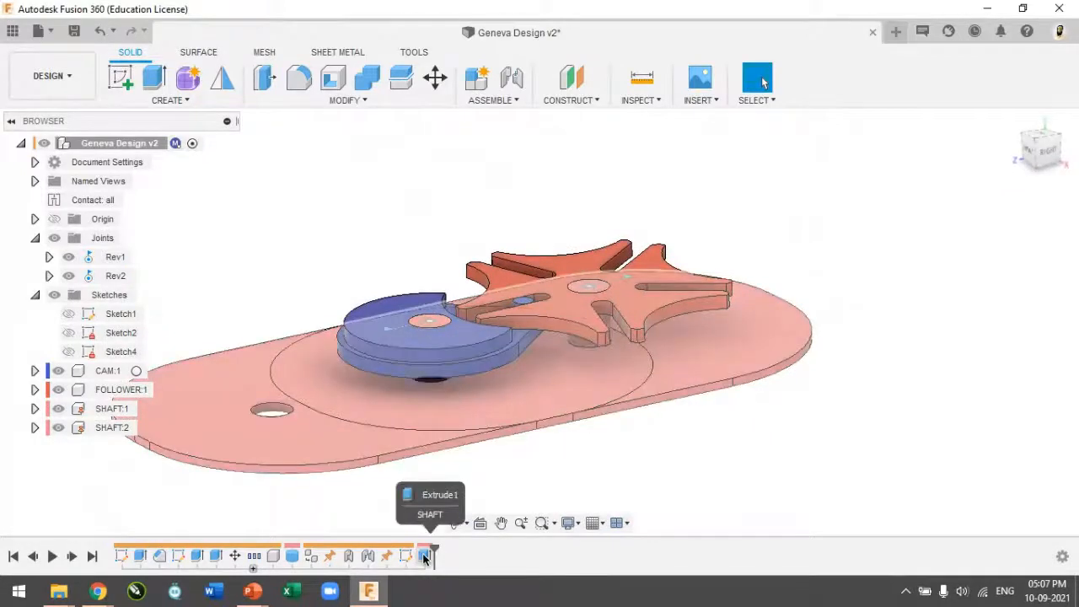
{"action": "double_click", "coordinate": [424, 555]}
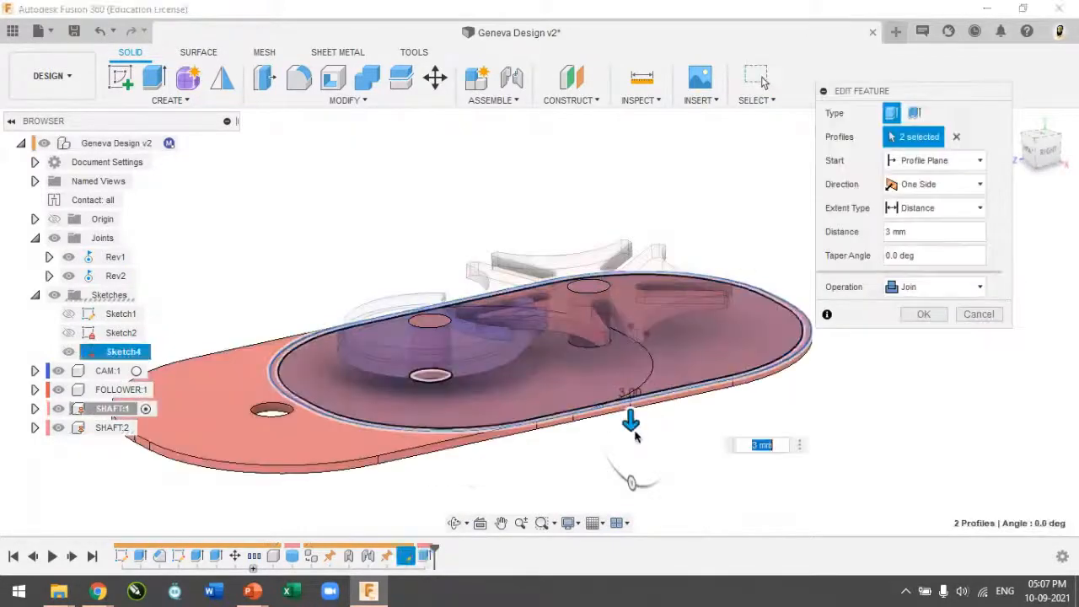
{"action": "scroll", "coordinate": [424, 430], "scroll_direction": "up", "scroll_amount": 2}
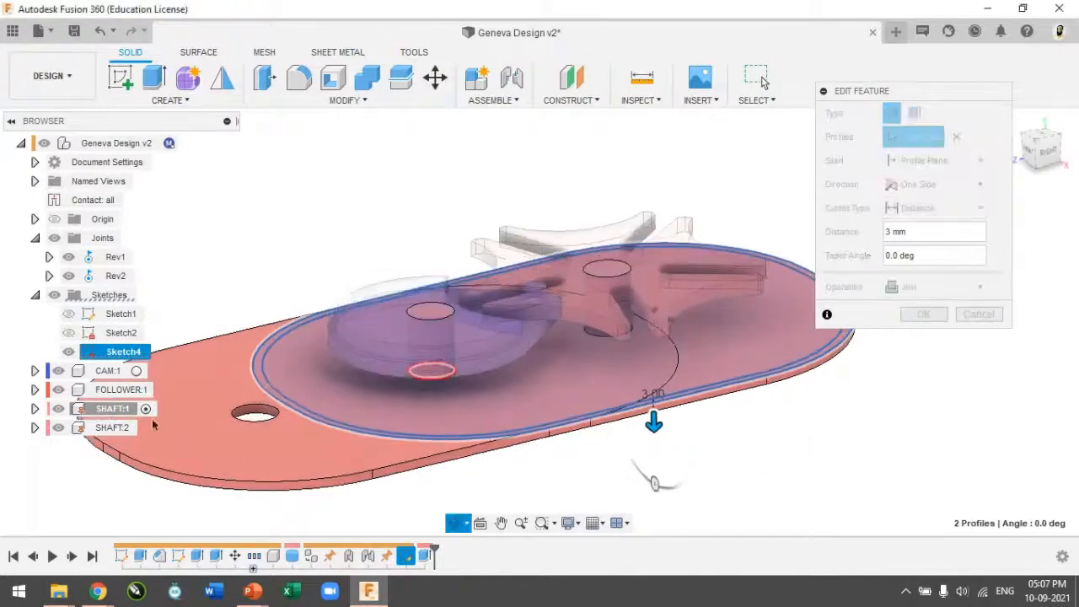
{"action": "left_click", "coordinate": [58, 371]}
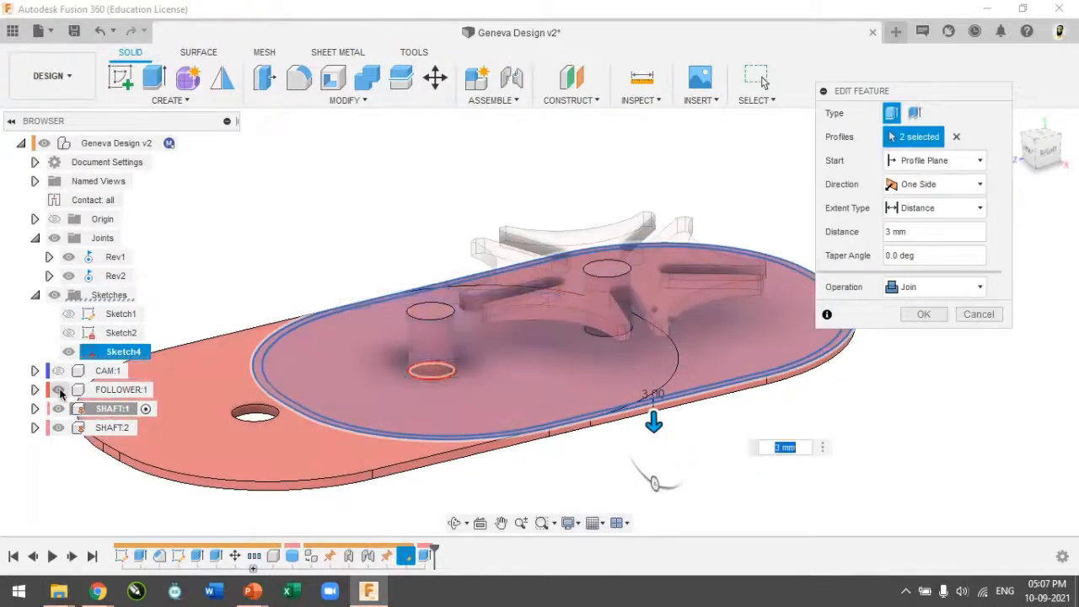
{"action": "left_click", "coordinate": [58, 390]}
{"action": "left_click", "coordinate": [58, 408]}
{"action": "left_click", "coordinate": [58, 427]}
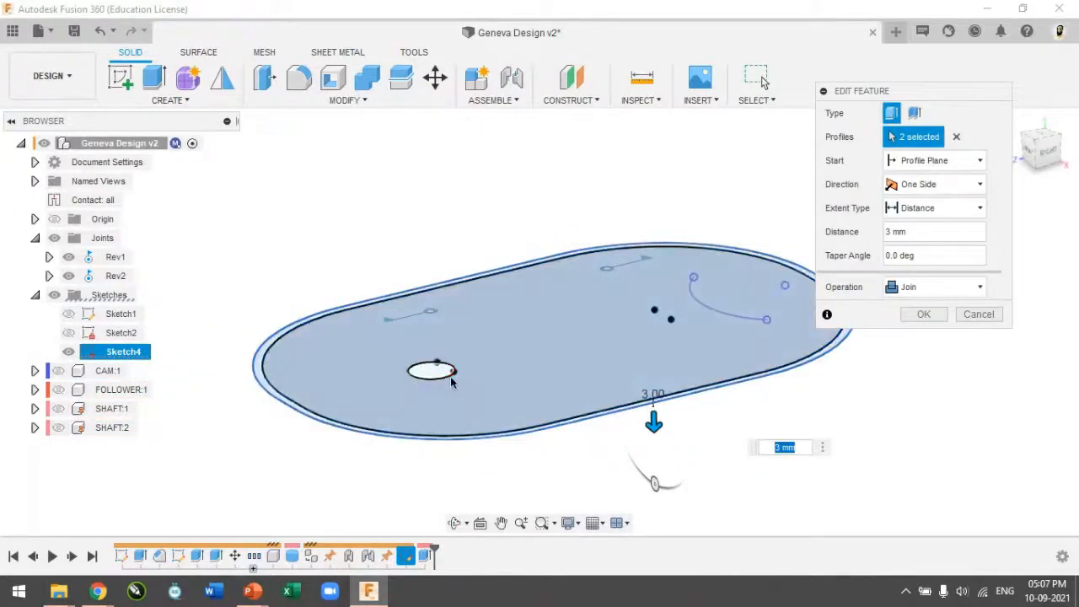
{"action": "left_click", "coordinate": [434, 373]}
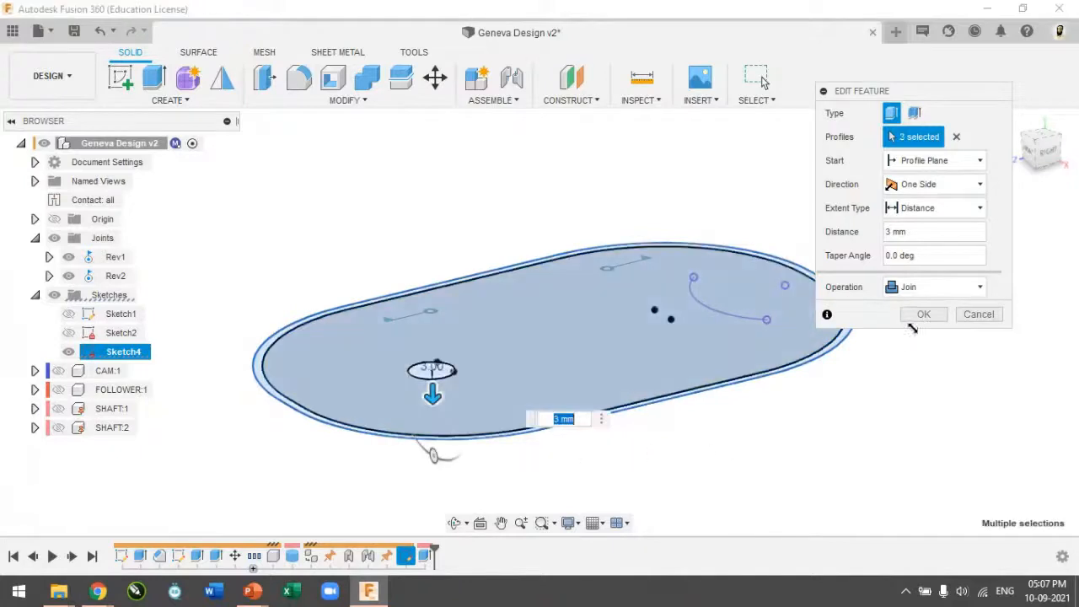
{"action": "left_click", "coordinate": [925, 315]}
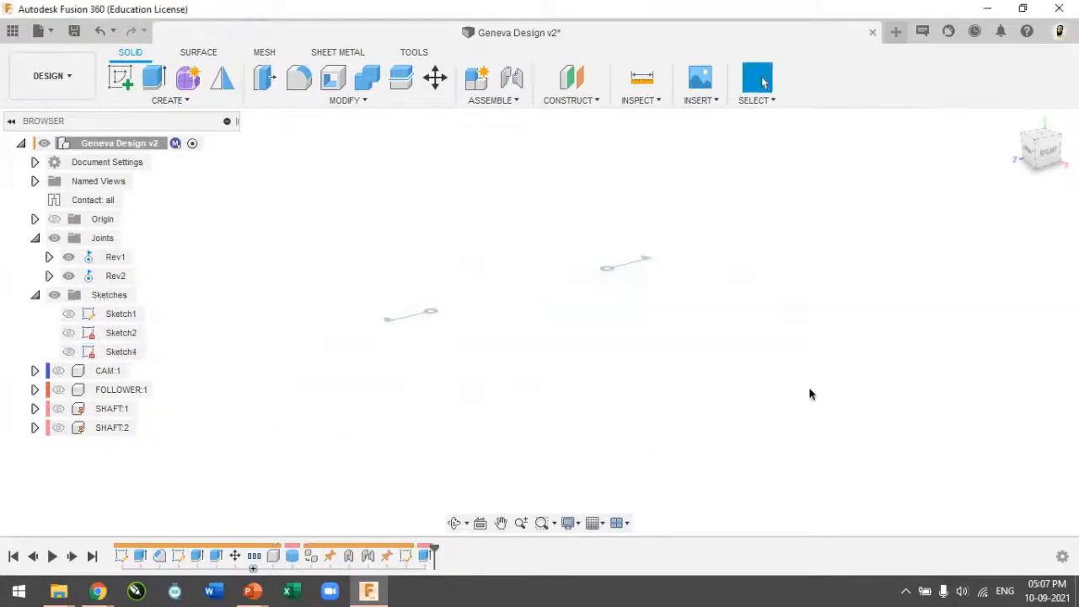
Step: Show the CAM, FOLLOWER and both SHAFT components again
{"action": "left_click", "coordinate": [58, 428]}
{"action": "left_click", "coordinate": [58, 408]}
{"action": "left_click", "coordinate": [58, 390]}
{"action": "left_click", "coordinate": [58, 371]}
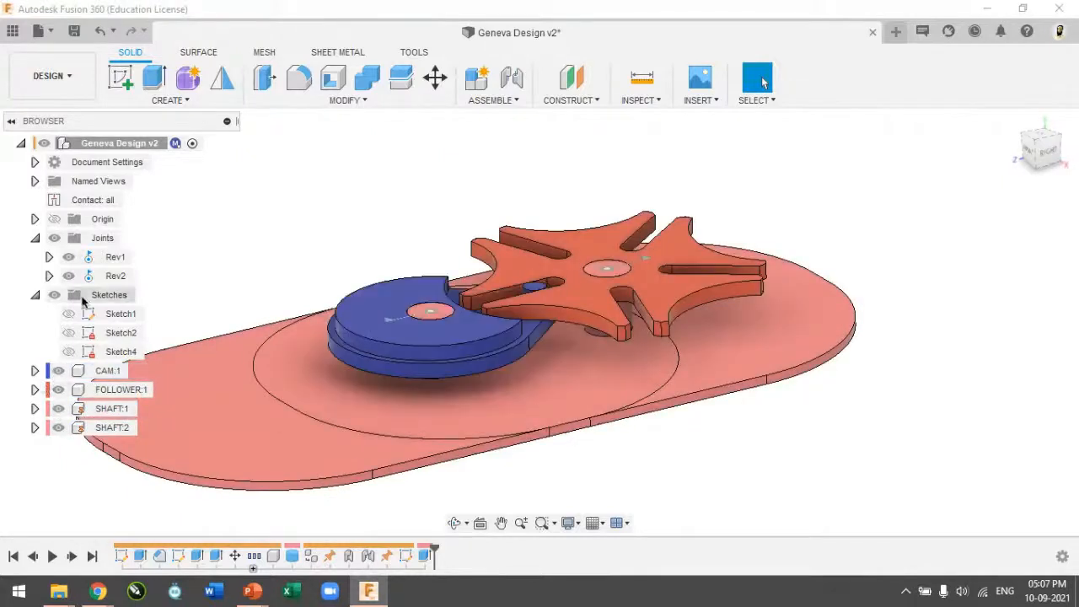
Step: Roll the timeline back to just before the base plate extrusion and delete that extrusion
{"action": "left_click", "coordinate": [305, 470]}
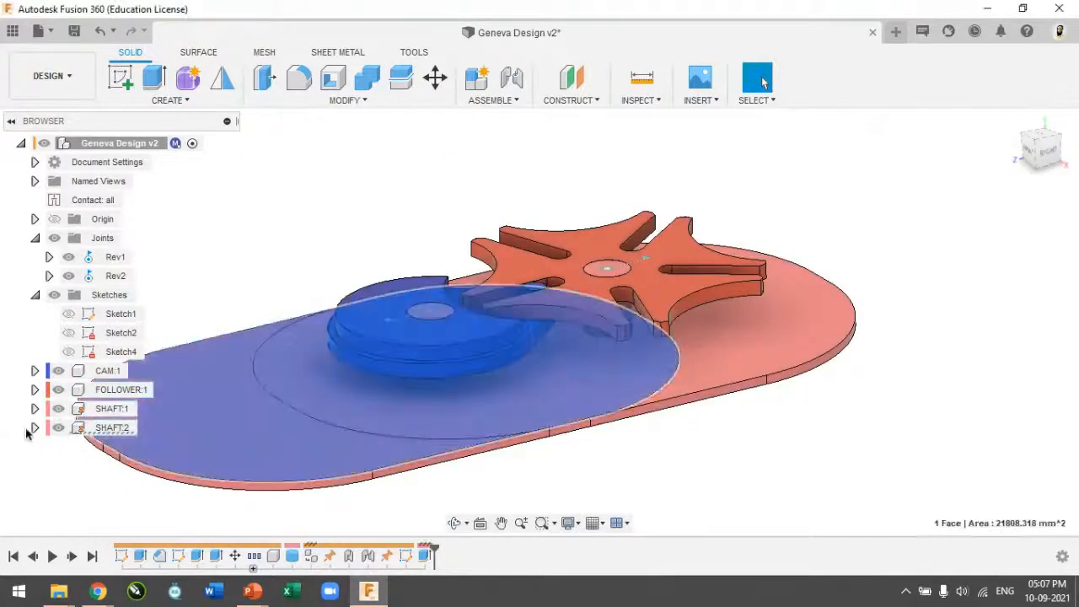
{"action": "left_click", "coordinate": [34, 429]}
{"action": "left_click_drag", "start_coordinate": [438, 549], "coordinate": [415, 550]}
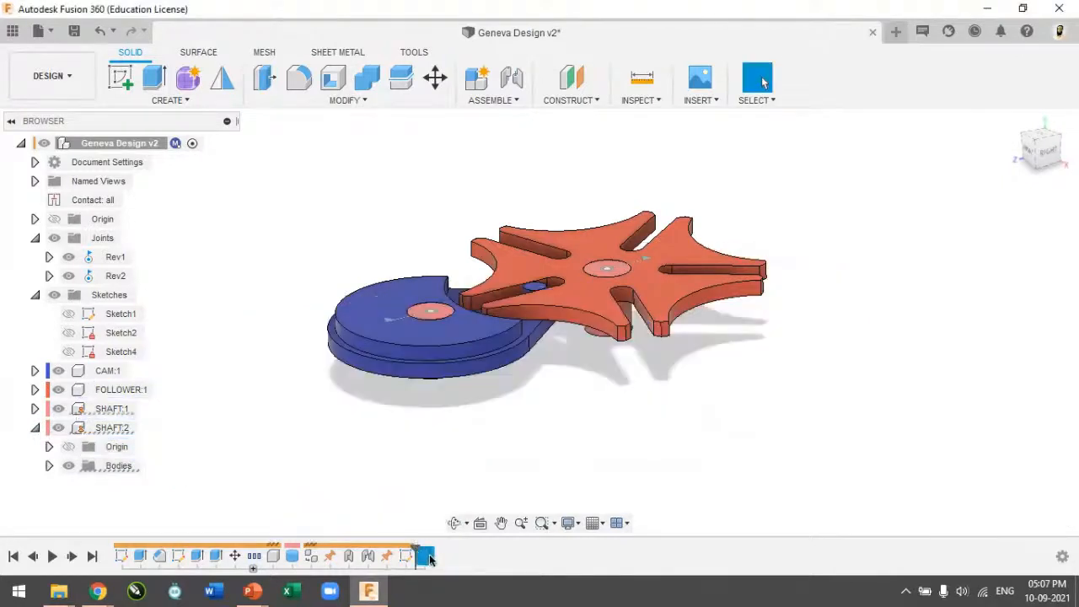
Step: Show Sketch4 and extrude its inner and rim profiles 3 mm downwards as a new component
{"action": "left_click", "coordinate": [68, 352]}
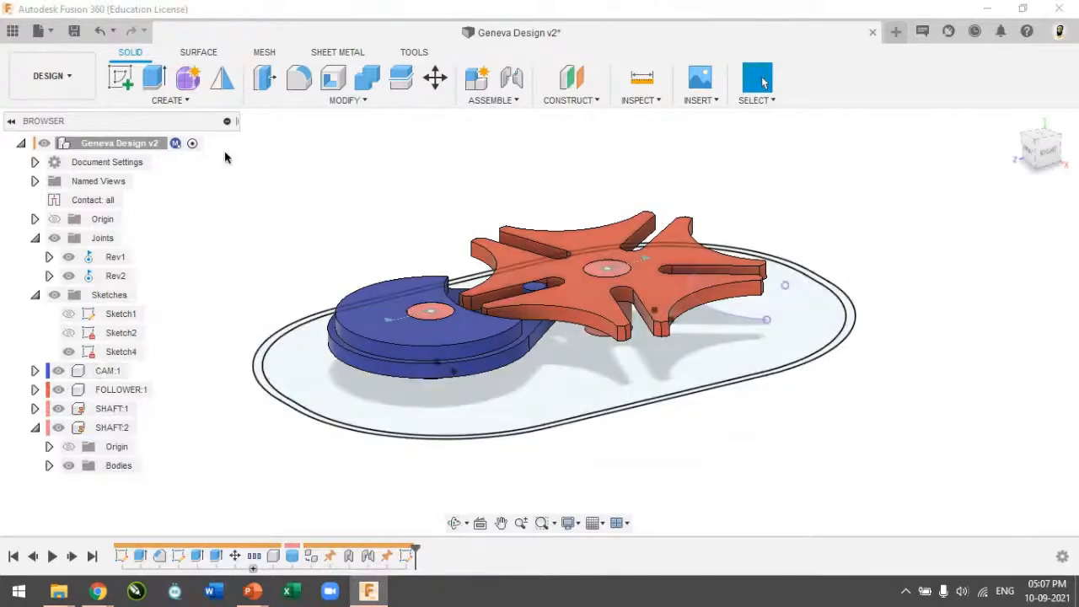
{"action": "left_click", "coordinate": [154, 77]}
{"action": "left_click", "coordinate": [354, 397]}
{"action": "scroll", "coordinate": [291, 422], "scroll_direction": "up", "scroll_amount": 3}
{"action": "left_click", "coordinate": [536, 352]}
{"action": "type", "text": "-10"}
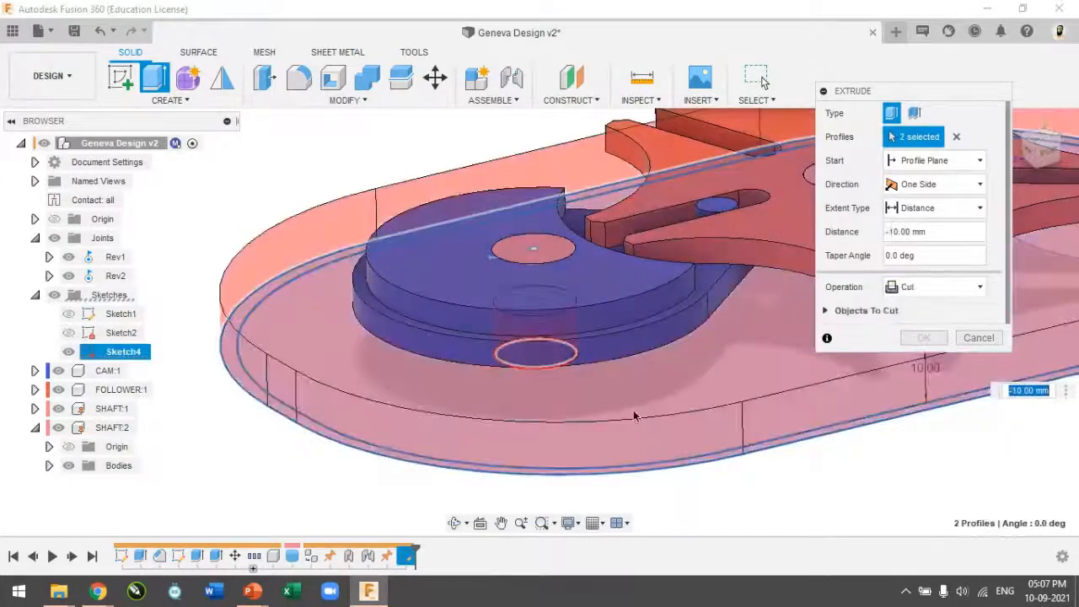
{"action": "scroll", "coordinate": [717, 419], "scroll_direction": "down", "scroll_amount": 3}
{"action": "left_click", "coordinate": [927, 291]}
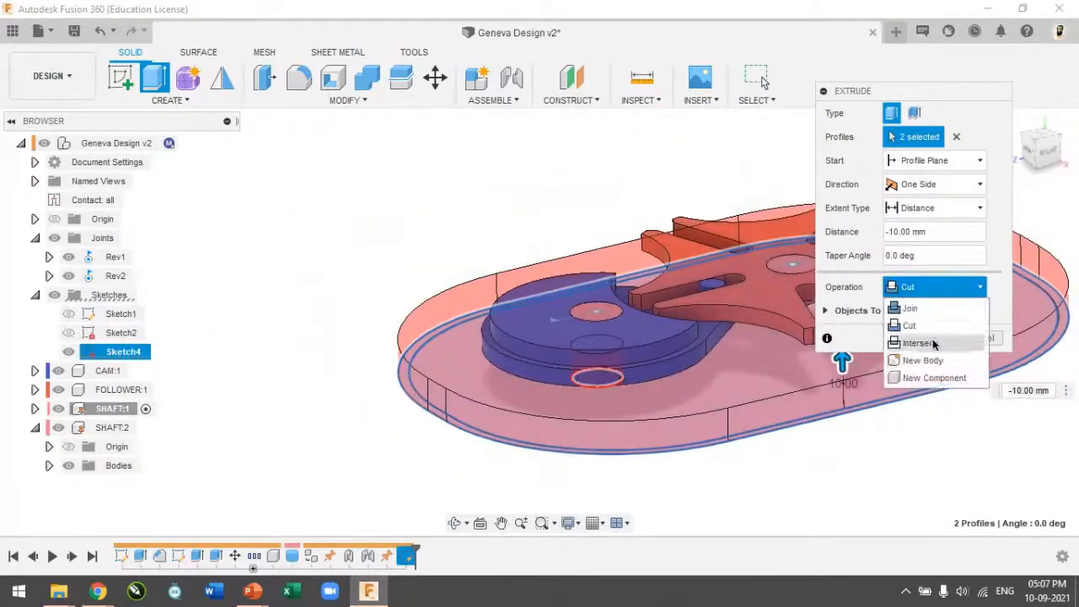
{"action": "left_click", "coordinate": [934, 377]}
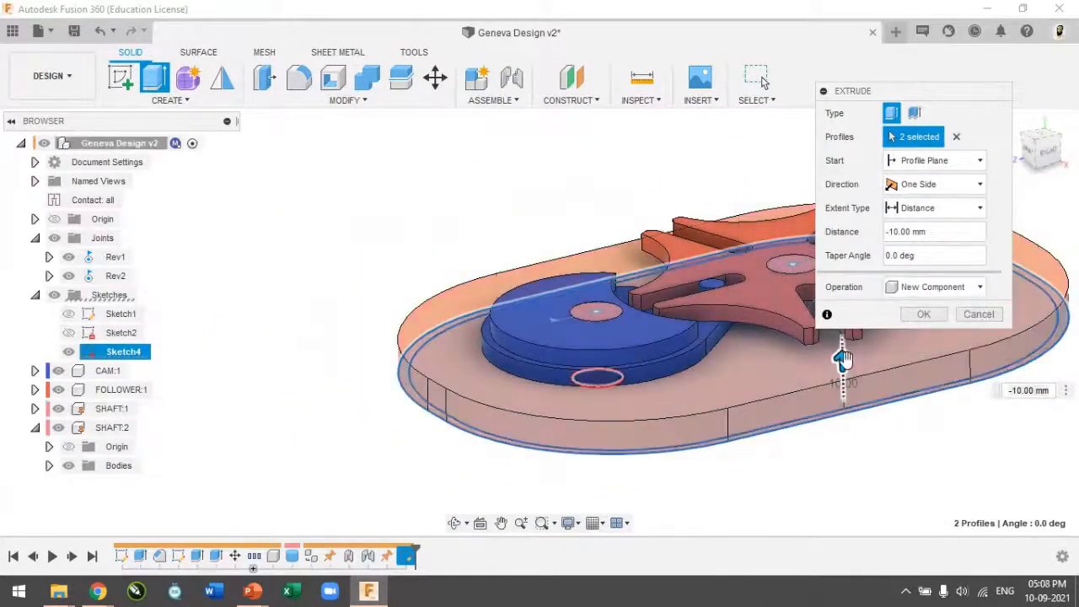
{"action": "left_click_drag", "start_coordinate": [845, 381], "coordinate": [845, 432]}
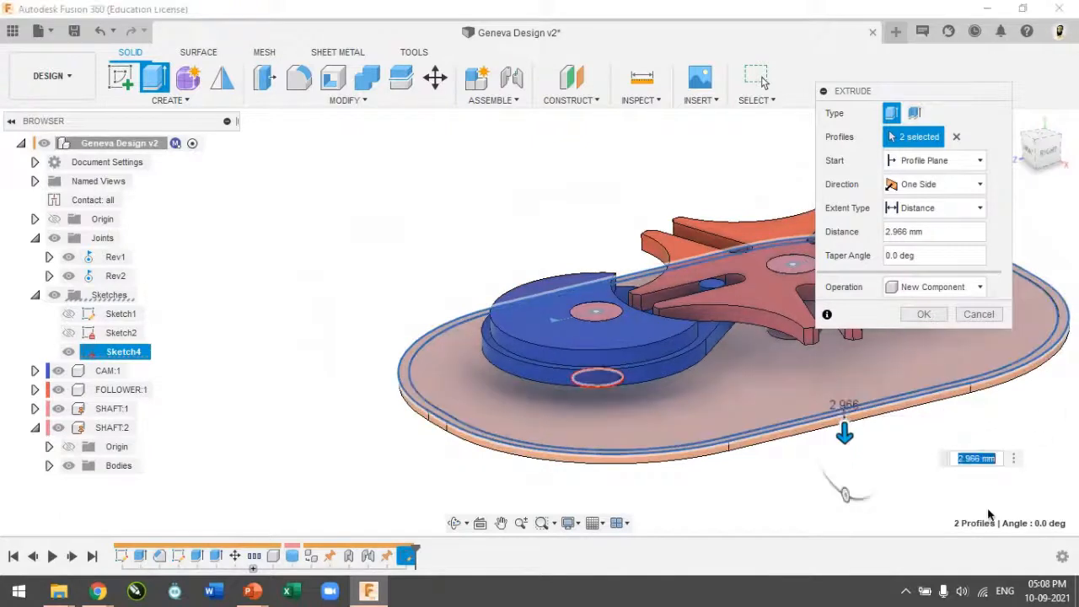
{"action": "key", "text": "Return"}
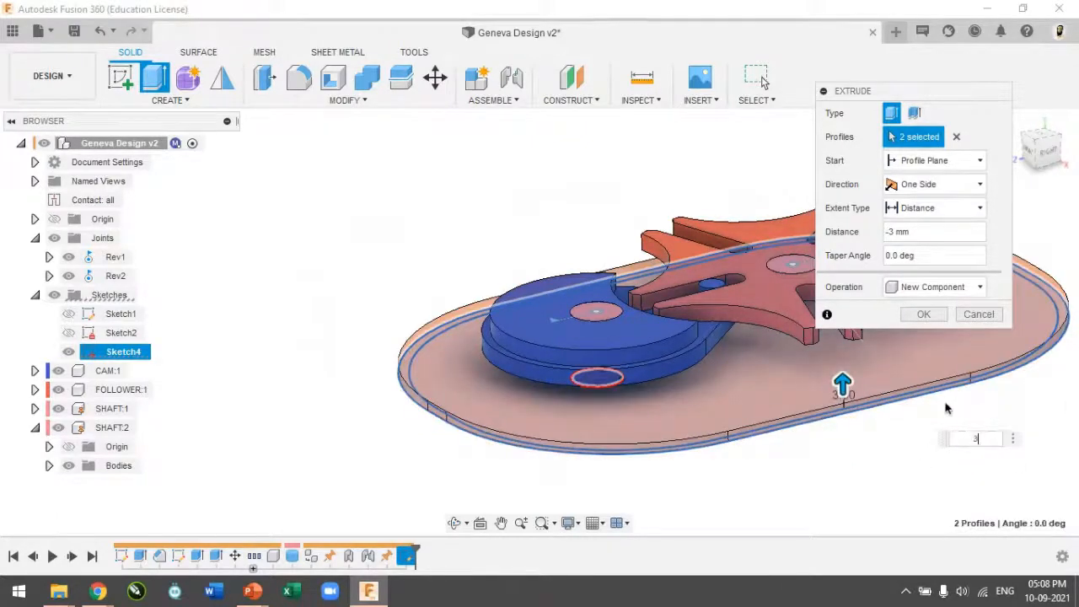
{"action": "left_click", "coordinate": [924, 314]}
{"action": "scroll", "coordinate": [822, 485], "scroll_direction": "up", "scroll_amount": 1}
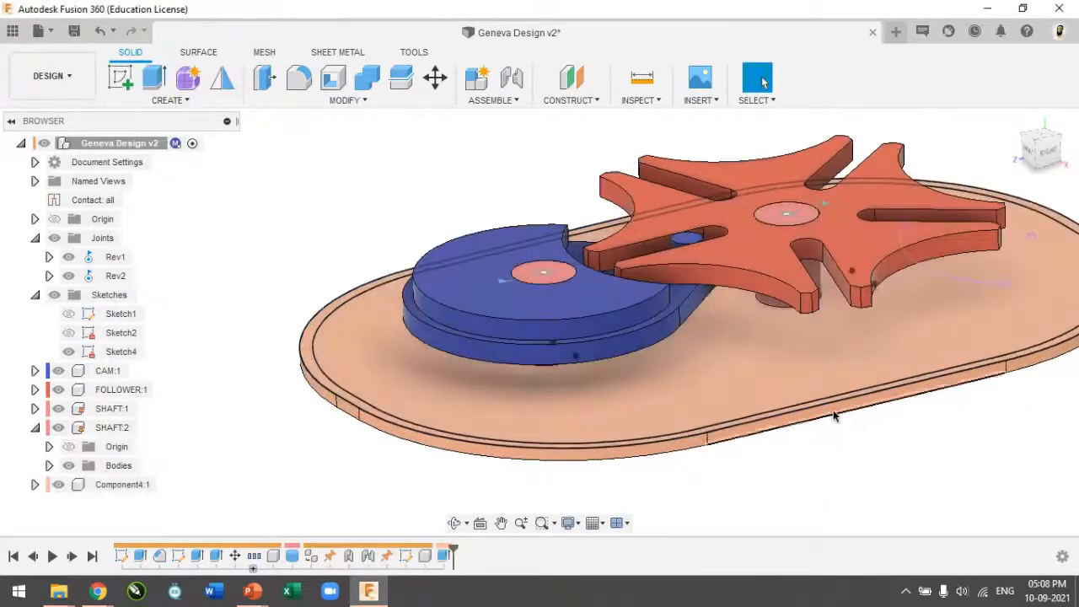
Step: Extrude the narrow rim profile of Sketch4 20 mm upwards with the Join operation to form a wall around the plate
{"action": "left_click", "coordinate": [71, 353]}
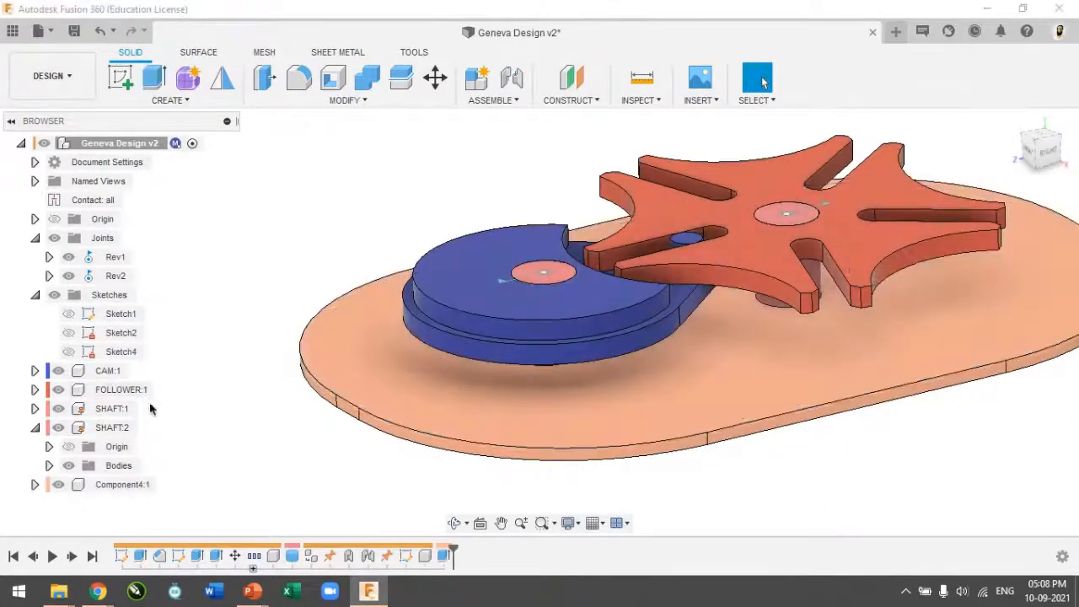
{"action": "scroll", "coordinate": [839, 464], "scroll_direction": "down", "scroll_amount": 2}
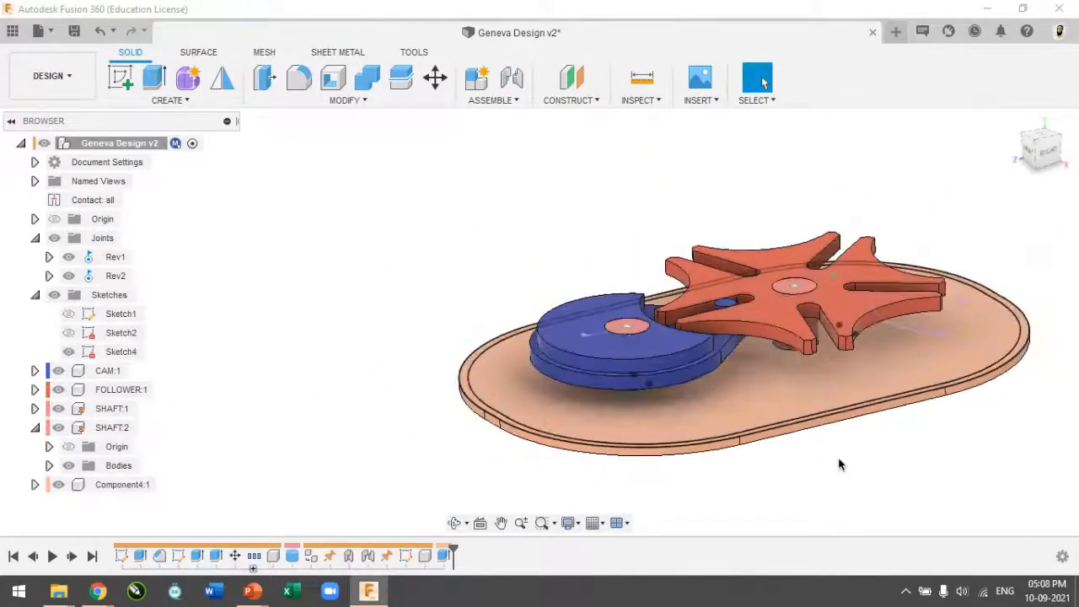
{"action": "scroll", "coordinate": [839, 464], "scroll_direction": "up", "scroll_amount": 5}
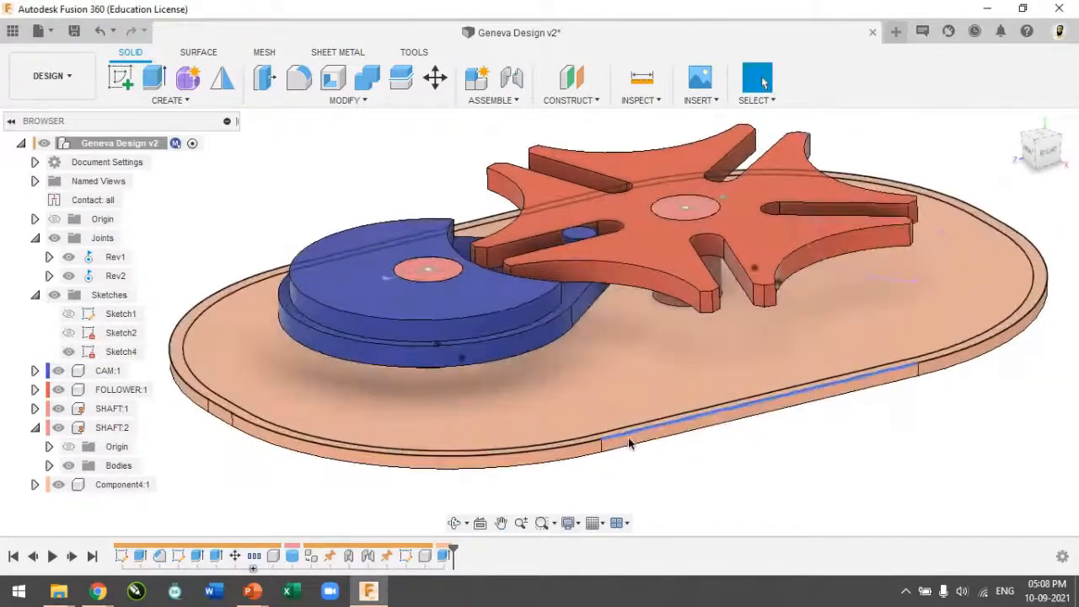
{"action": "scroll", "coordinate": [641, 459], "scroll_direction": "up", "scroll_amount": 1}
{"action": "key", "text": "e"}
{"action": "scroll", "coordinate": [632, 430], "scroll_direction": "up", "scroll_amount": 2}
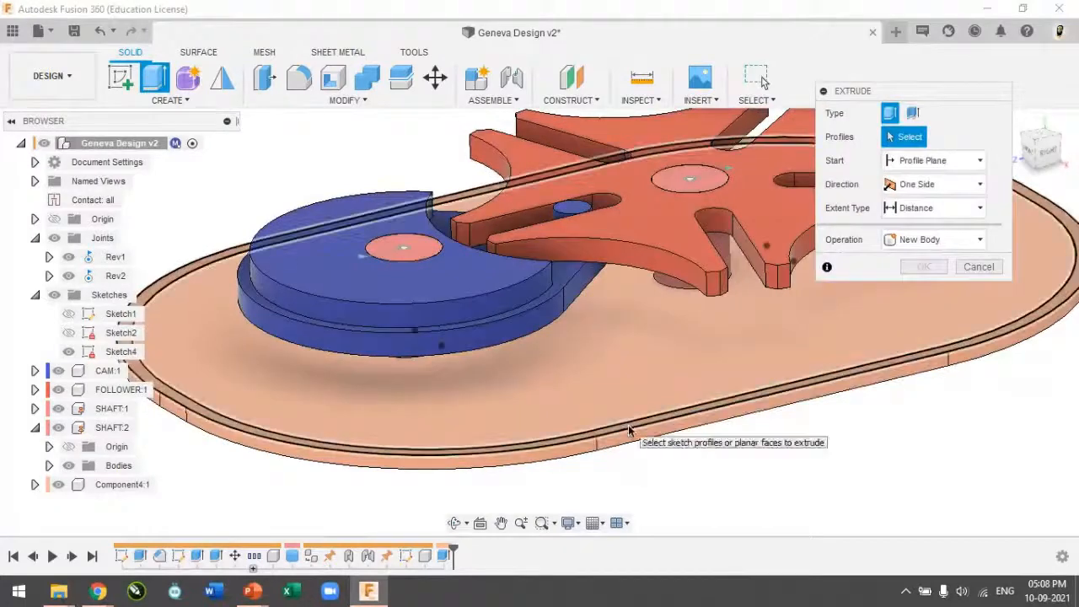
{"action": "left_click_drag", "start_coordinate": [764, 403], "coordinate": [739, 304]}
{"action": "left_click", "coordinate": [1047, 157]}
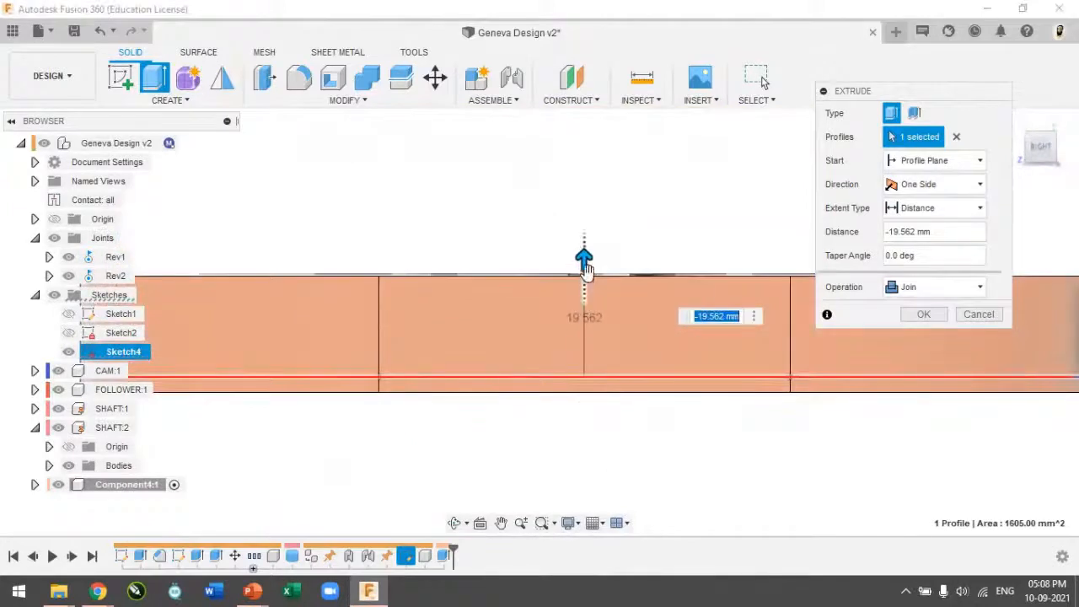
{"action": "mouse_move", "coordinate": [588, 263]}
{"action": "left_mouse_down"}
{"action": "mouse_move", "coordinate": [590, 248]}
{"action": "mouse_move", "coordinate": [588, 258]}
{"action": "left_mouse_up"}
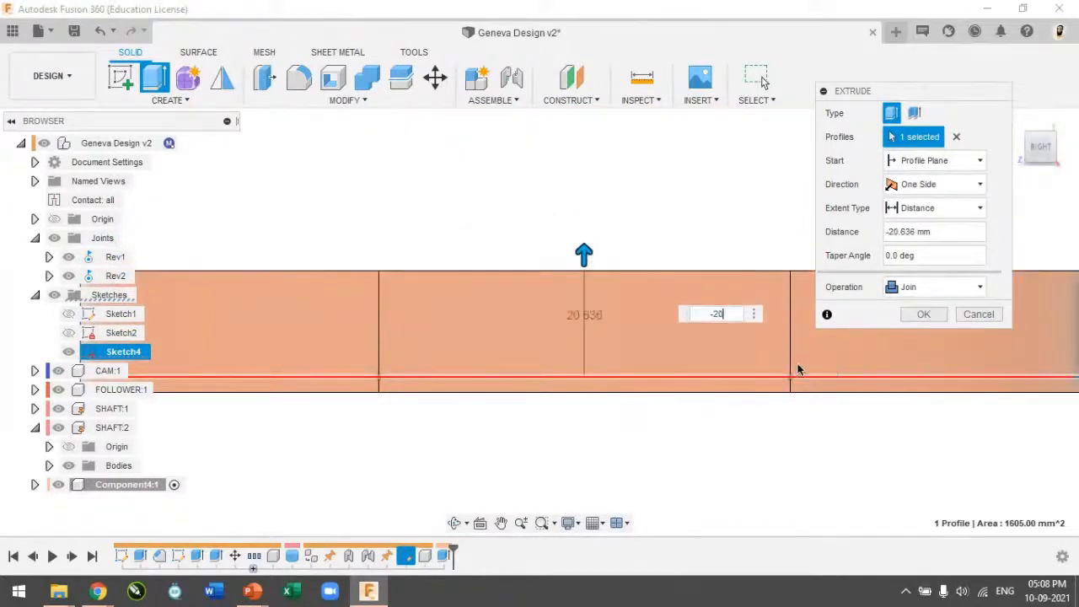
{"action": "type", "text": "-20"}
{"action": "left_click", "coordinate": [923, 314]}
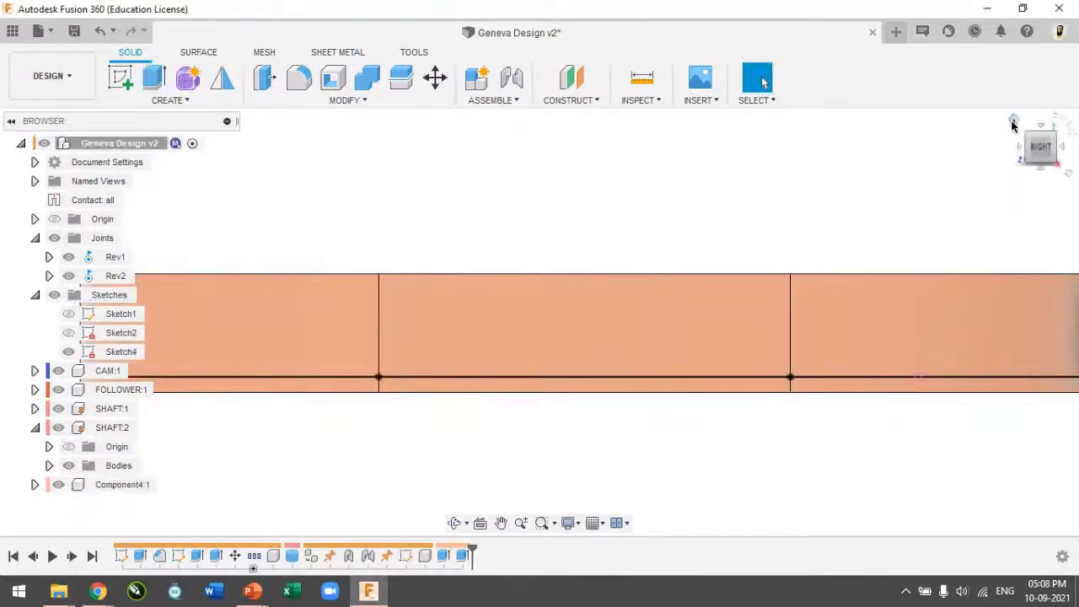
{"action": "left_click", "coordinate": [1015, 121]}
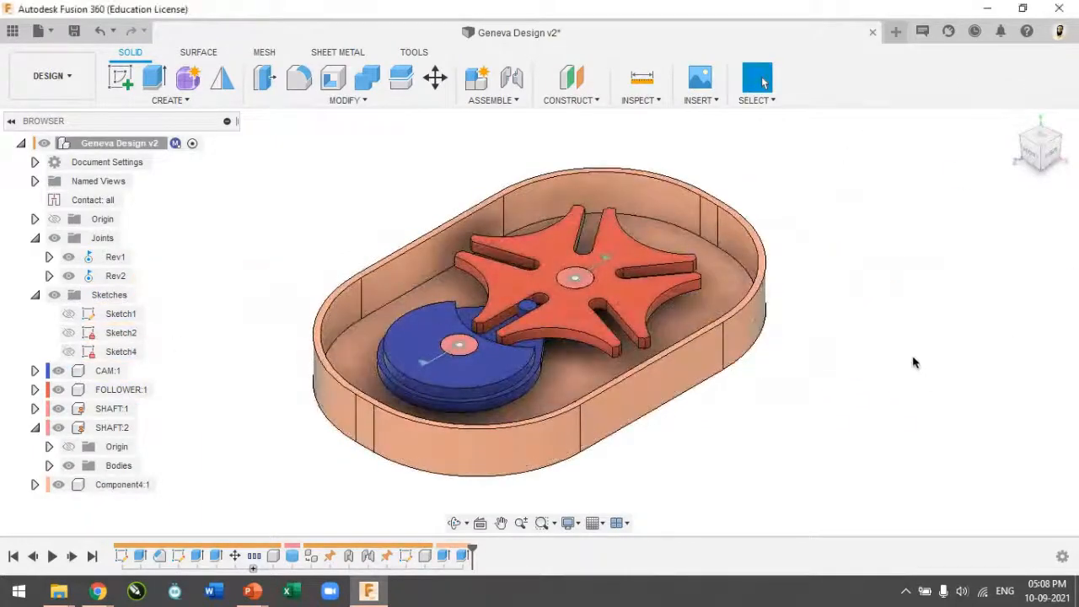
Step: Save the design with the version description "User Saved" and rename the new component CASING
{"action": "key", "text": "ctrl+s"}
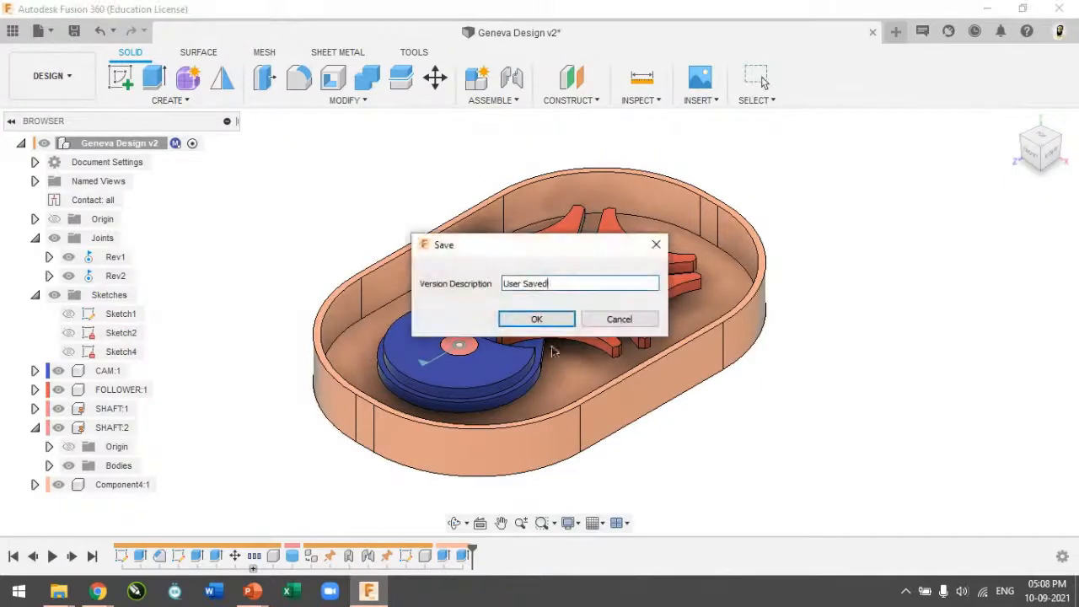
{"action": "left_click", "coordinate": [548, 328]}
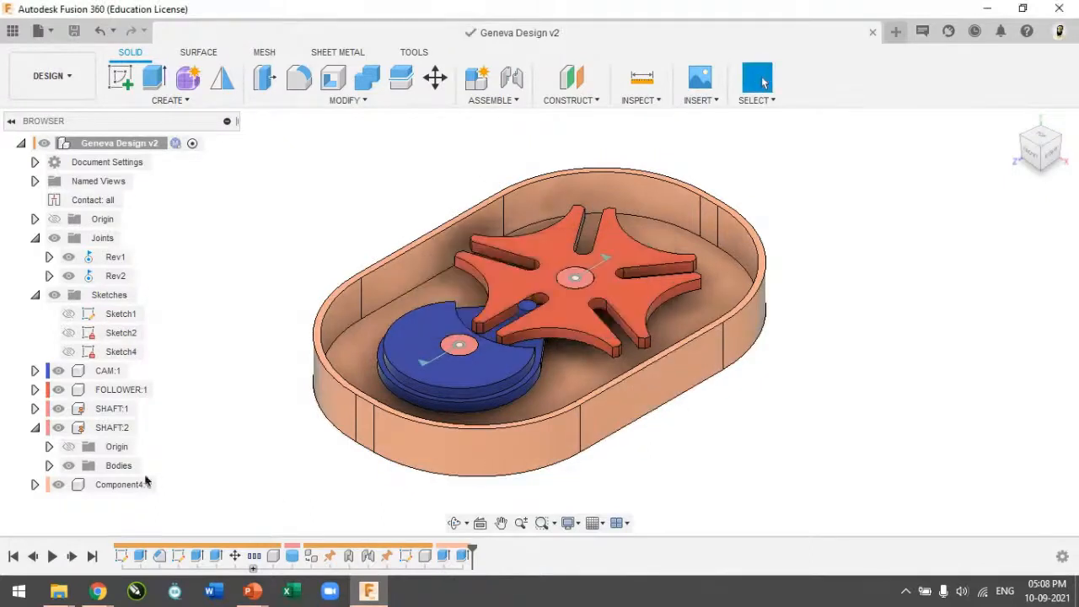
{"action": "double_click", "coordinate": [114, 488]}
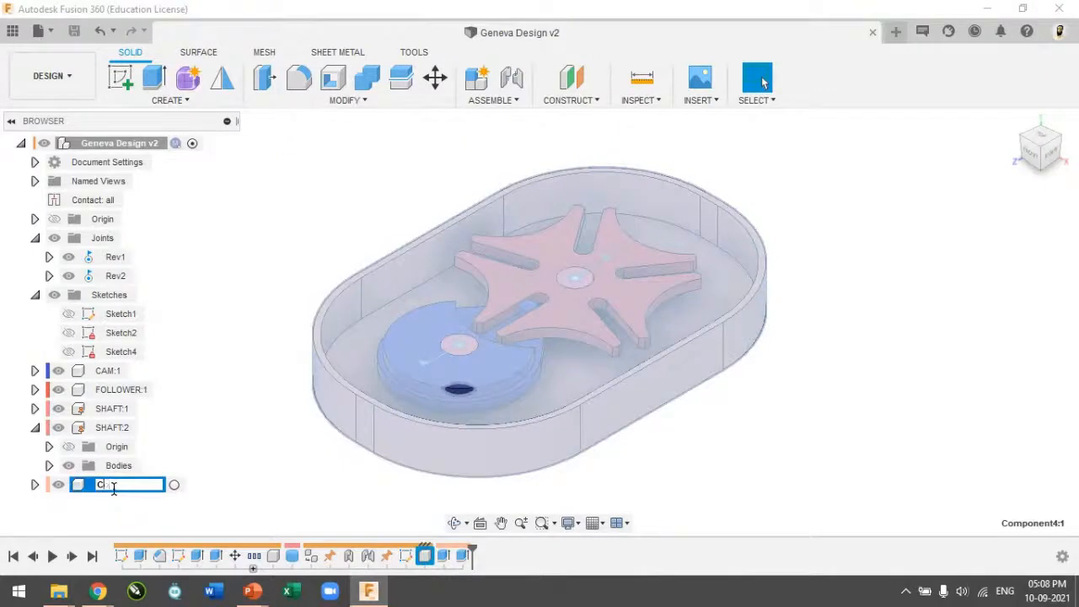
{"action": "key", "text": "Return"}
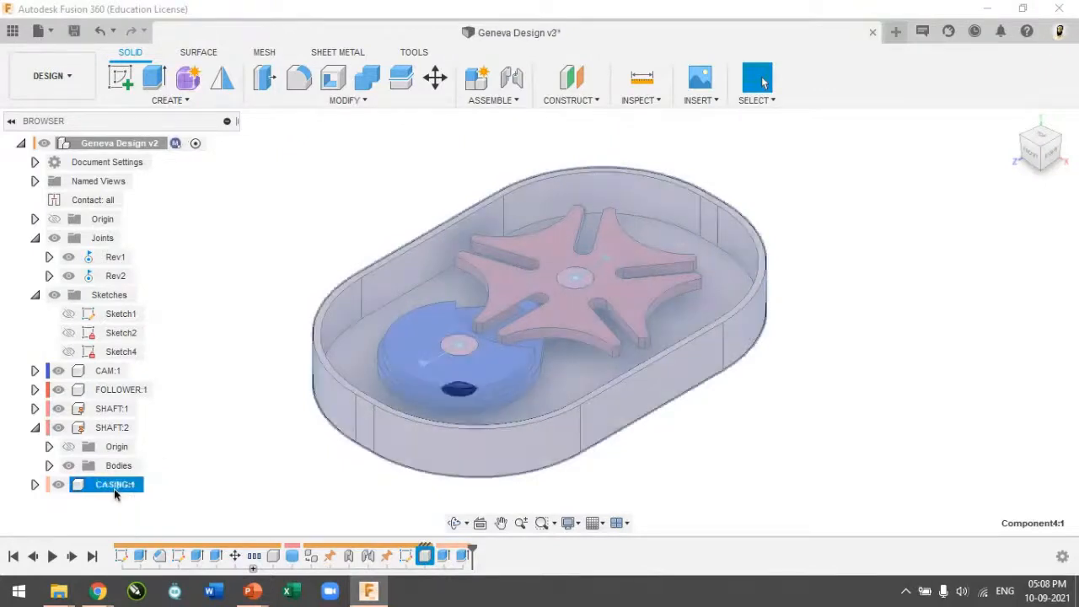
Step: Paste a copy of CASING, shift it about 70 mm in negative X, and tilt and raise it above the original
{"action": "key", "text": "ctrl+c"}
{"action": "key", "text": "ctrl+v"}
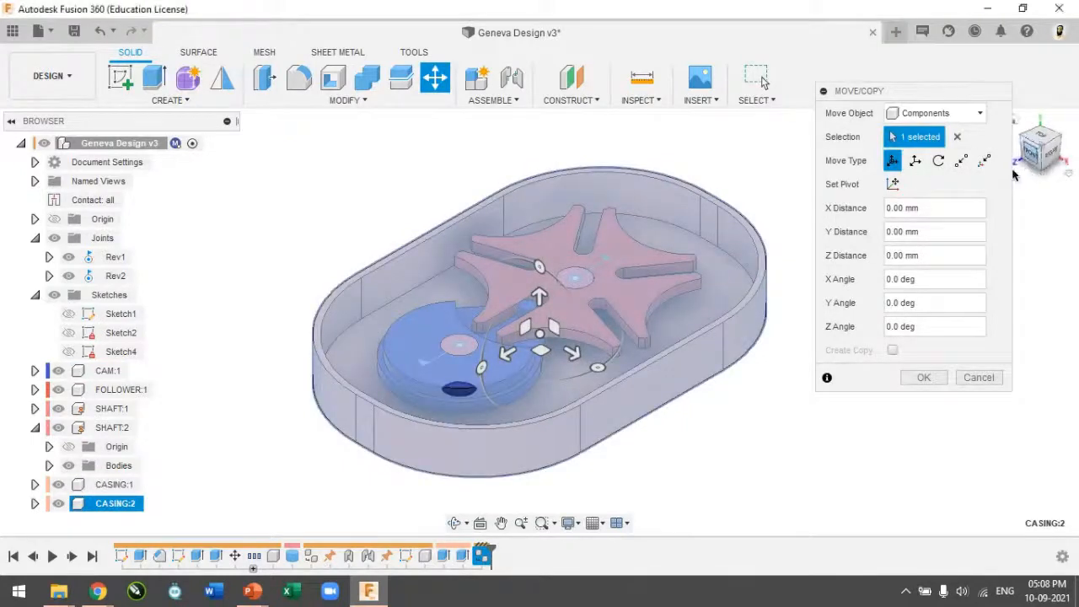
{"action": "left_click", "coordinate": [1034, 155]}
{"action": "left_click_drag", "start_coordinate": [582, 336], "coordinate": [410, 338]}
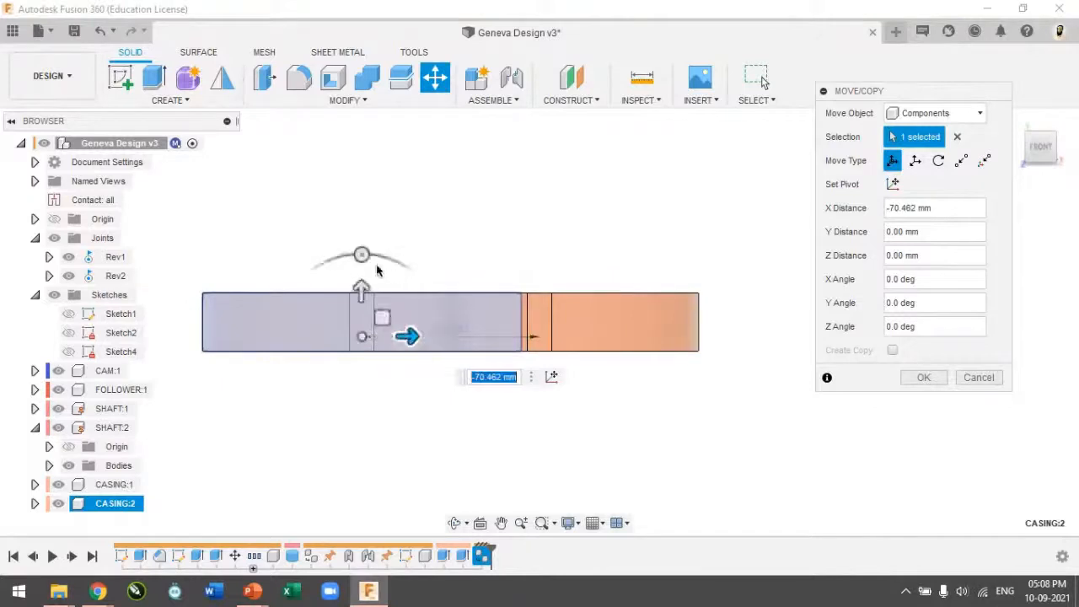
{"action": "left_click_drag", "start_coordinate": [358, 251], "coordinate": [325, 258]}
{"action": "left_click_drag", "start_coordinate": [364, 310], "coordinate": [392, 250]}
Step: Flip the tilted CASING copy 180 degrees about Z and complete its placement above the original as a lid
{"action": "left_click", "coordinate": [1018, 122]}
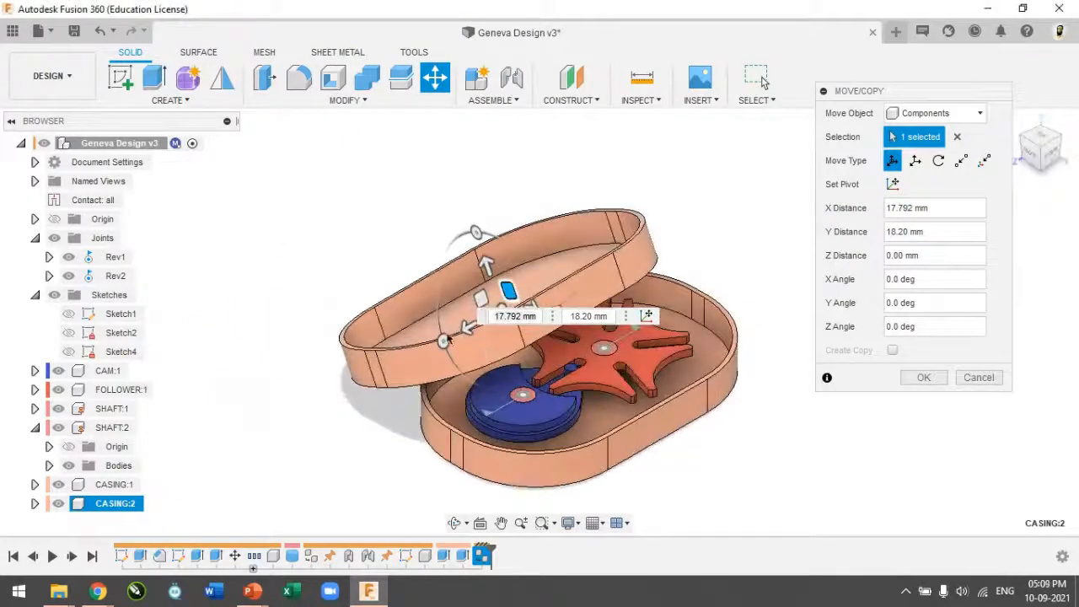
{"action": "left_click", "coordinate": [1035, 160]}
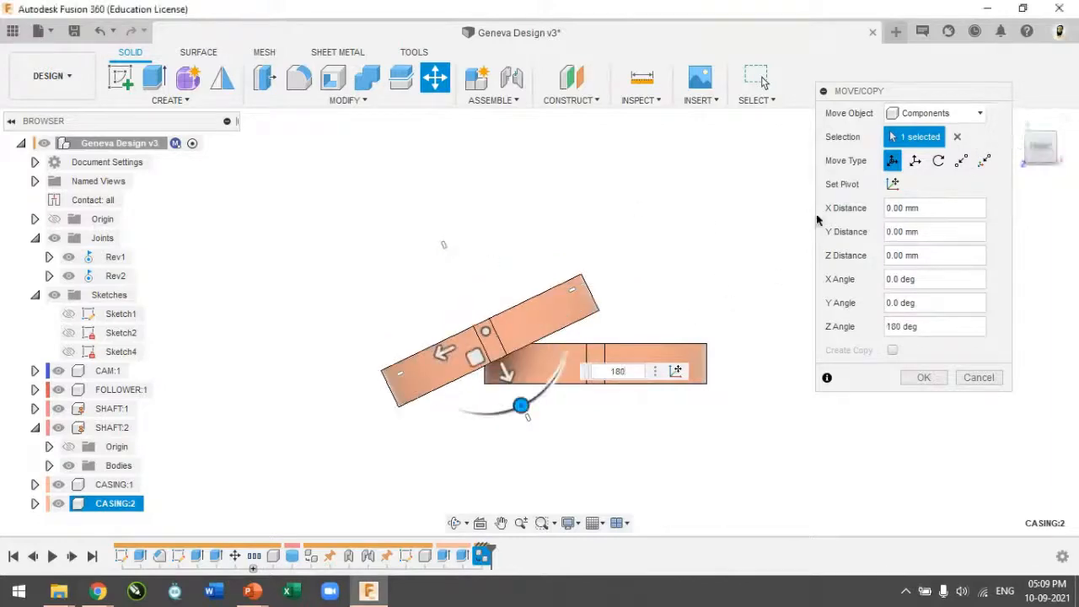
{"action": "left_click", "coordinate": [1015, 120]}
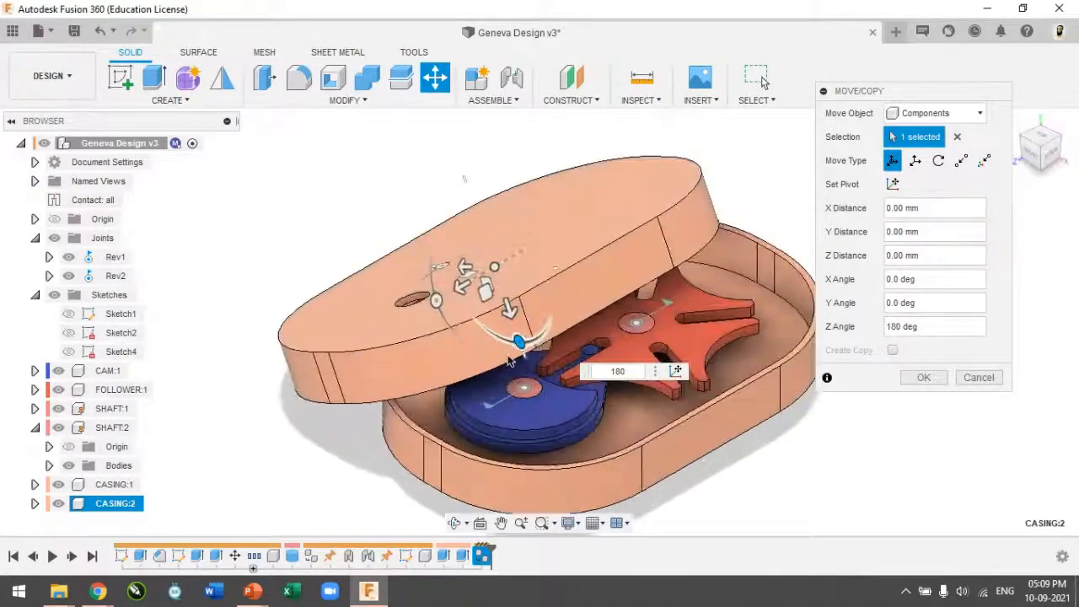
{"action": "left_click", "coordinate": [920, 379]}
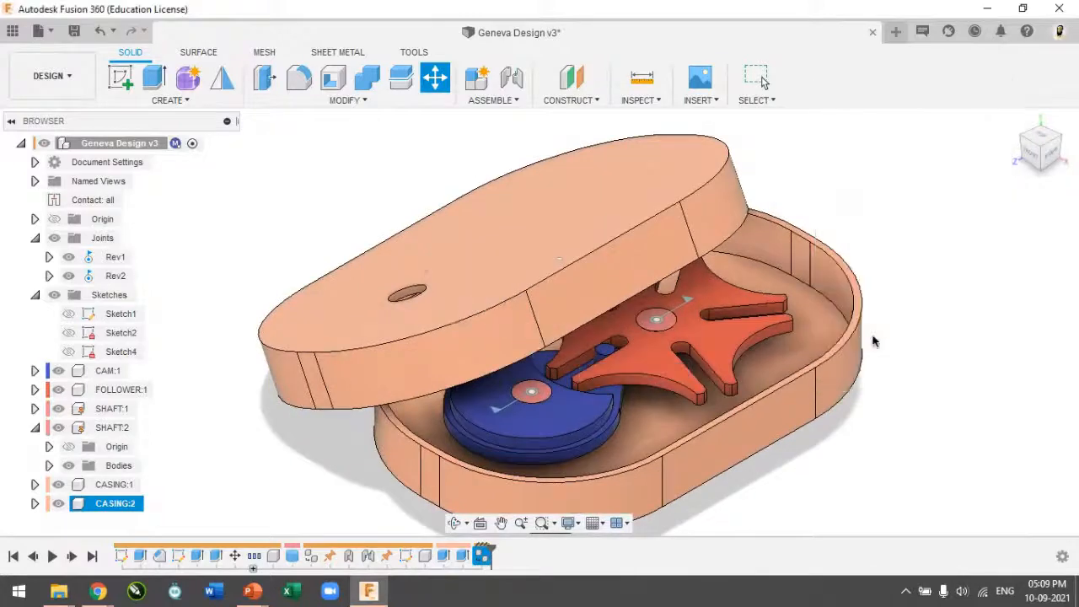
Step: Edit the 3 mm casing base extrusion to include the circular profile, closing the hole in the plate
{"action": "double_click", "coordinate": [440, 563]}
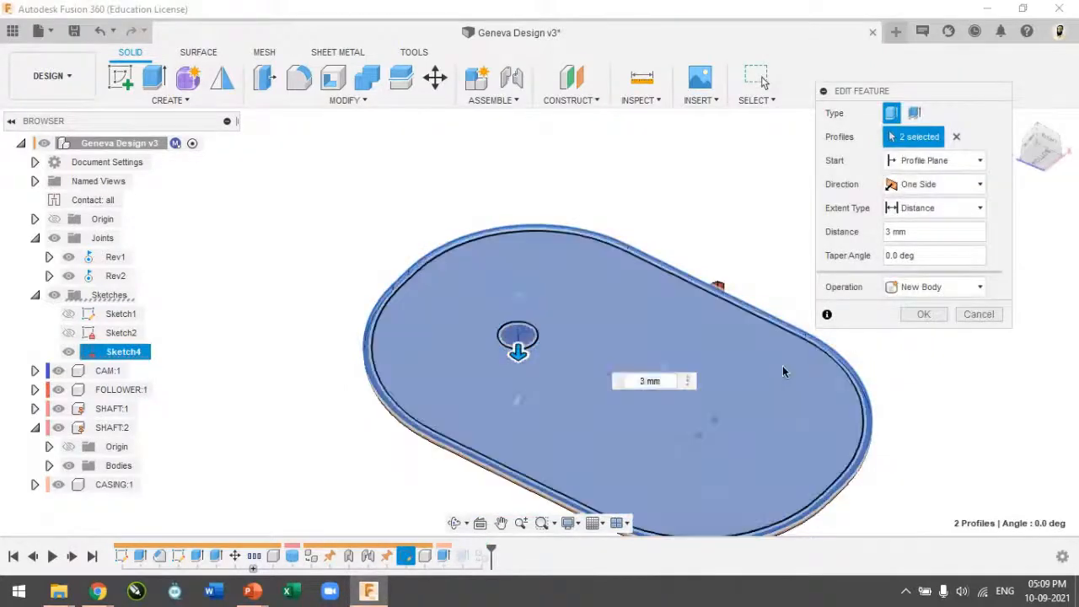
{"action": "left_click", "coordinate": [928, 315]}
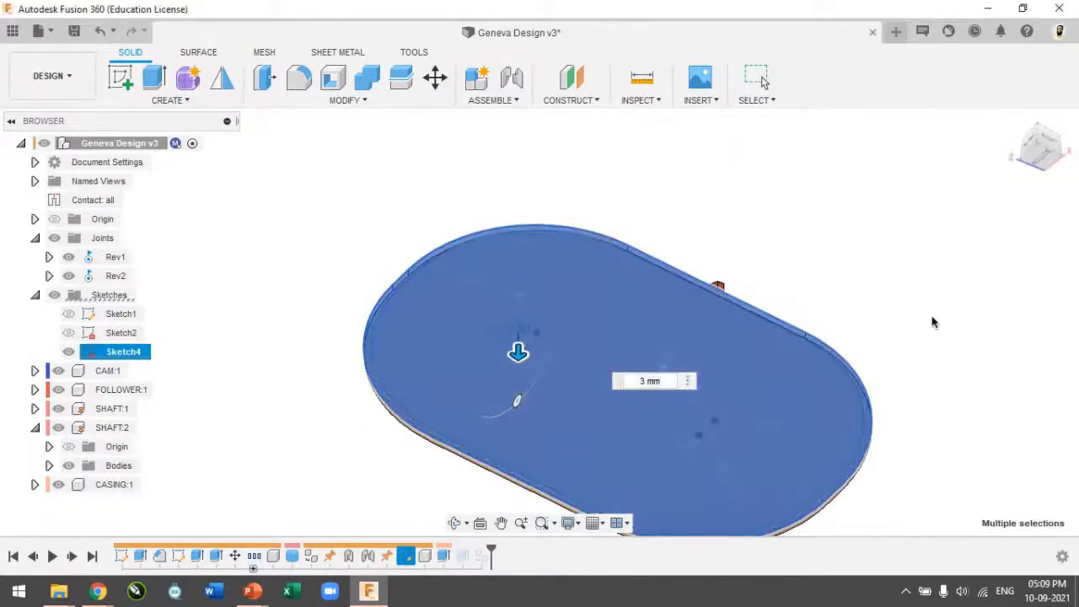
{"action": "left_click", "coordinate": [1019, 126]}
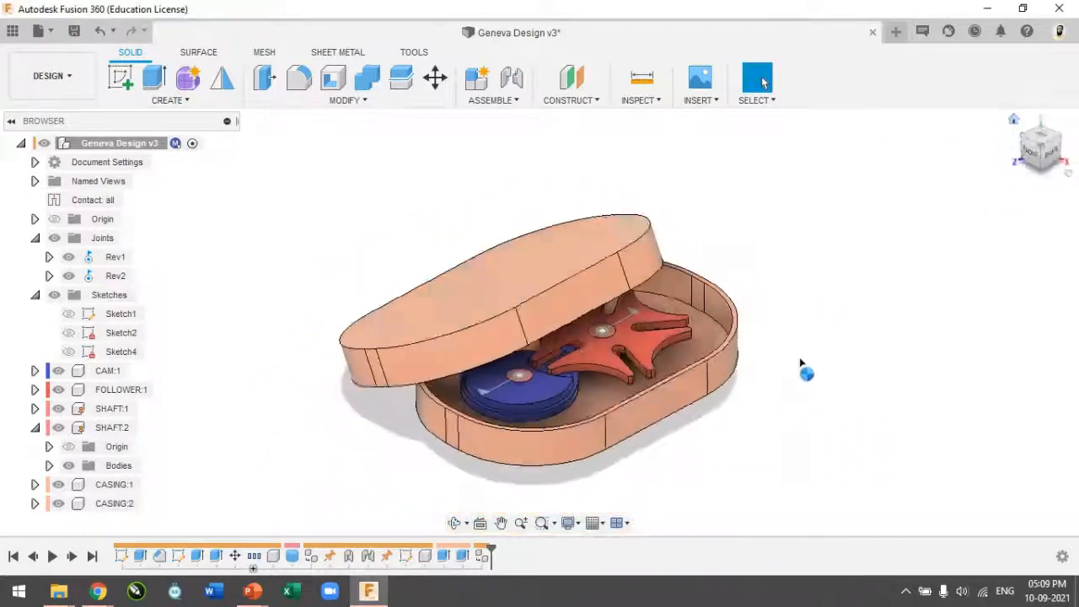
{"action": "left_click", "coordinate": [485, 557]}
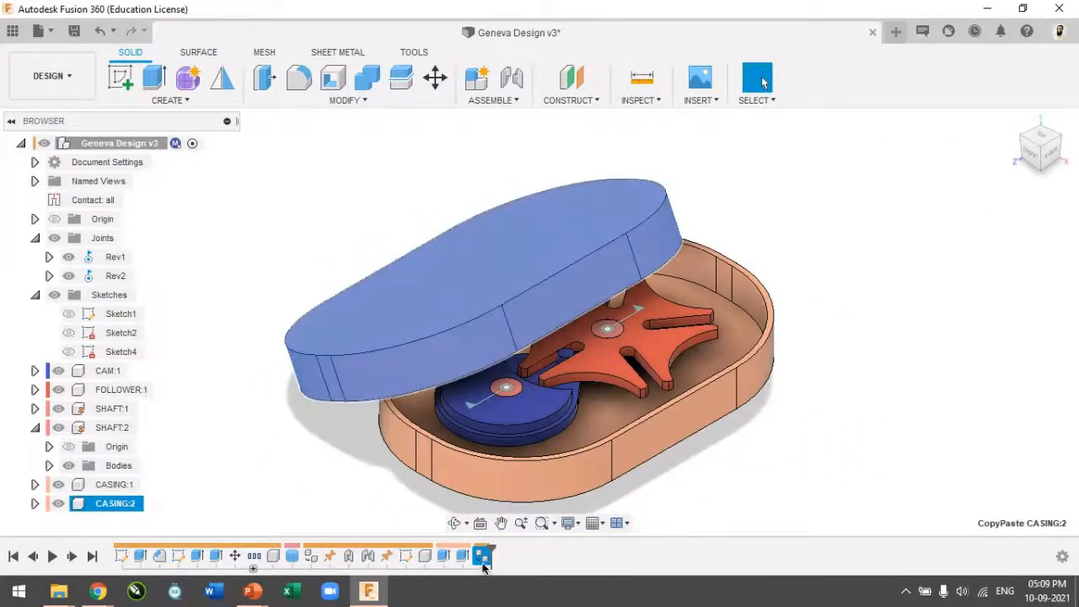
{"action": "right_click", "coordinate": [485, 563]}
{"action": "left_click", "coordinate": [1000, 130]}
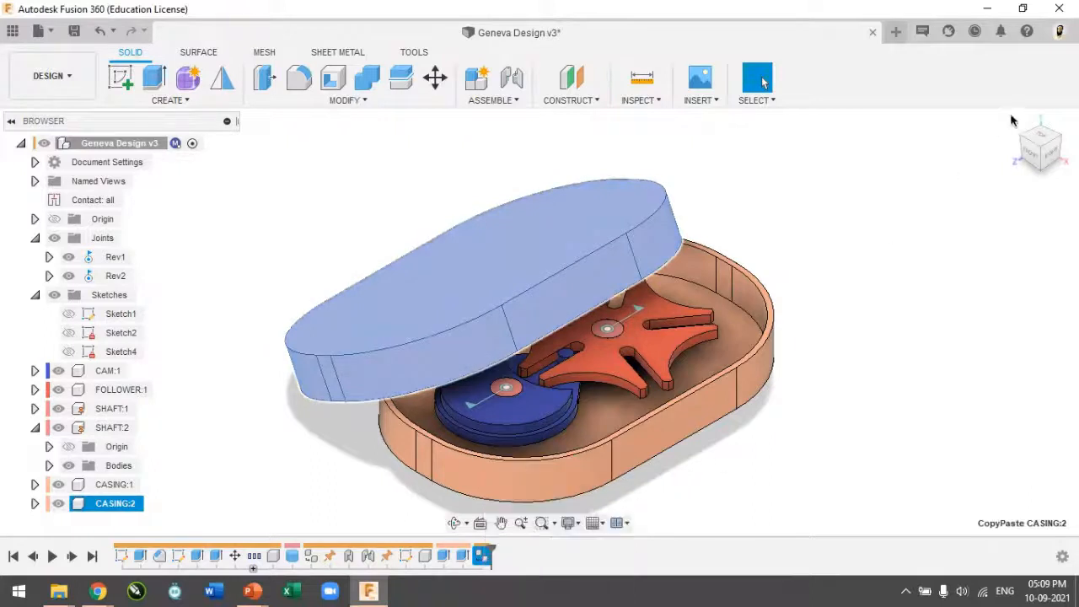
Step: Move the CASING:2 component about 18.7 mm in X and -7.8 mm in Y, tilting it more steeply over the base
{"action": "left_click", "coordinate": [1034, 158]}
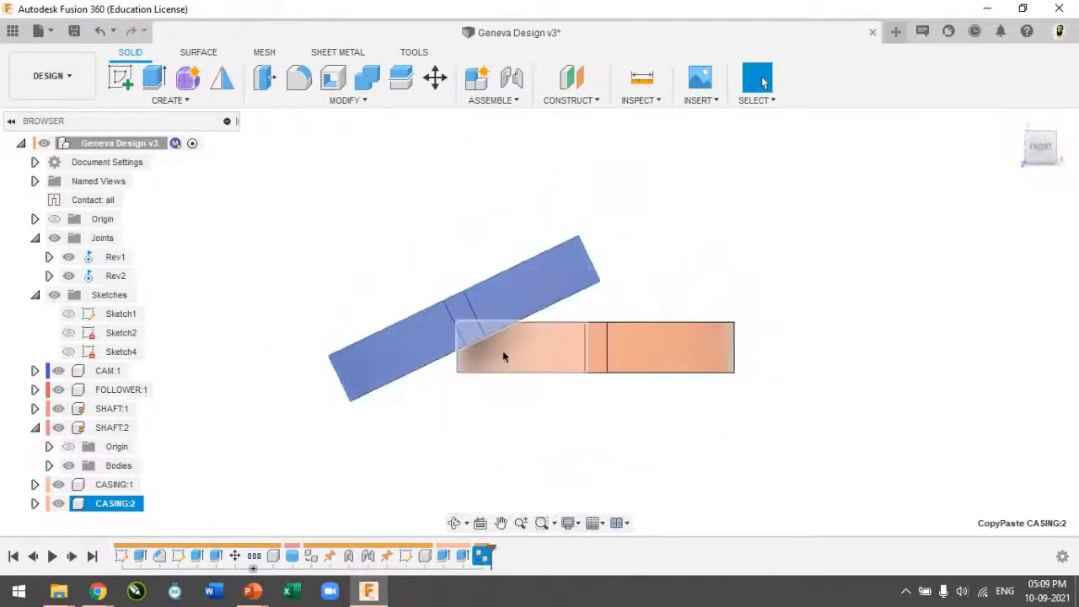
{"action": "key", "text": "m"}
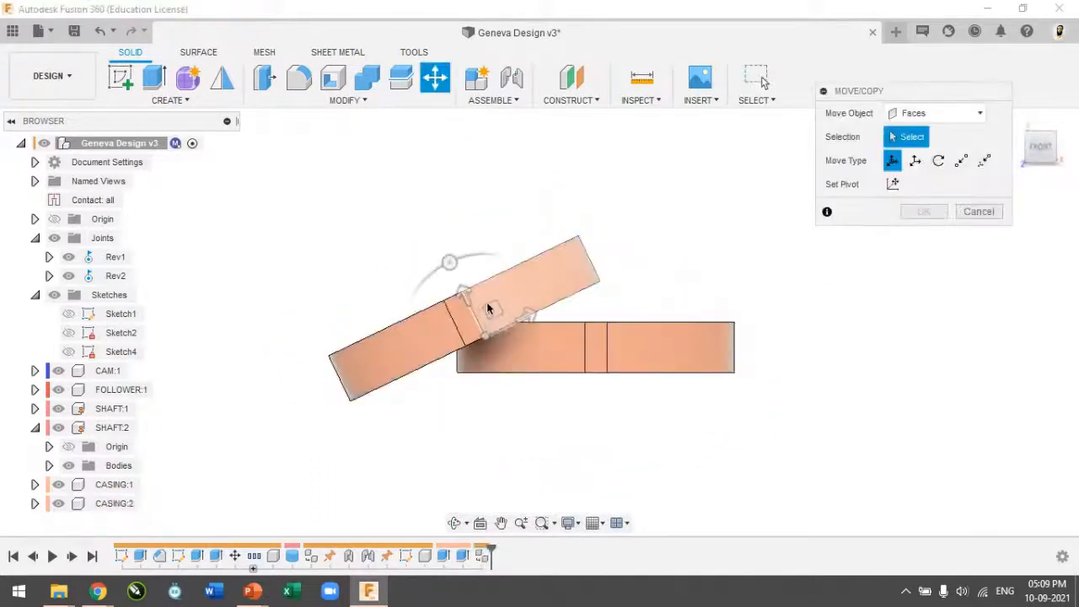
{"action": "left_click", "coordinate": [504, 321]}
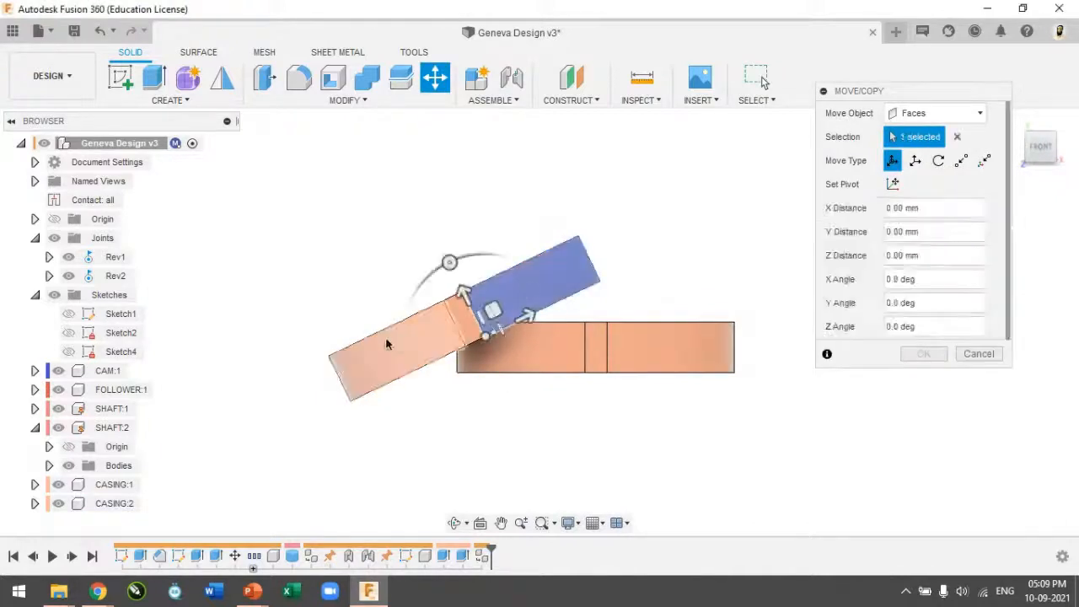
{"action": "left_click", "coordinate": [968, 118]}
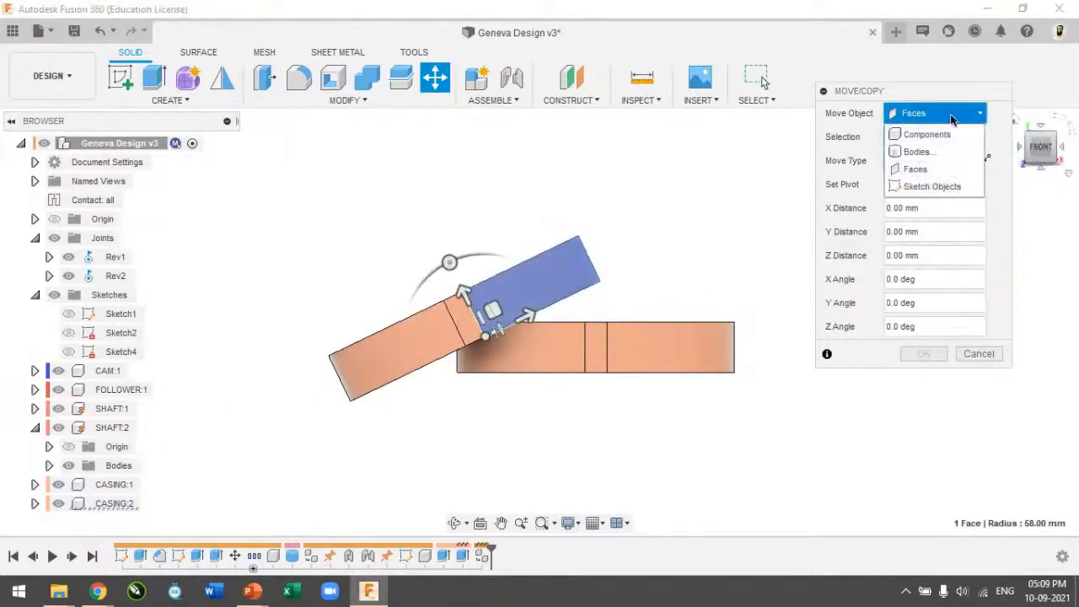
{"action": "left_click", "coordinate": [948, 135]}
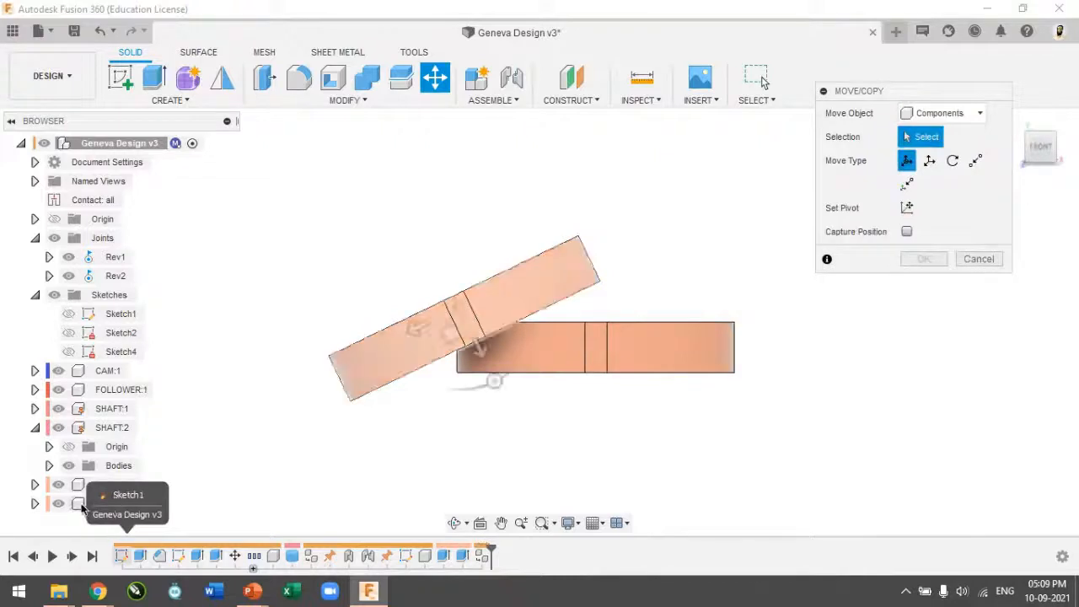
{"action": "left_click", "coordinate": [83, 505]}
{"action": "left_click_drag", "start_coordinate": [448, 320], "coordinate": [455, 309]}
{"action": "left_click_drag", "start_coordinate": [501, 359], "coordinate": [512, 349]}
{"action": "mouse_move", "coordinate": [433, 309]}
{"action": "left_mouse_down"}
{"action": "mouse_move", "coordinate": [422, 329]}
{"action": "mouse_move", "coordinate": [417, 322]}
{"action": "left_mouse_up"}
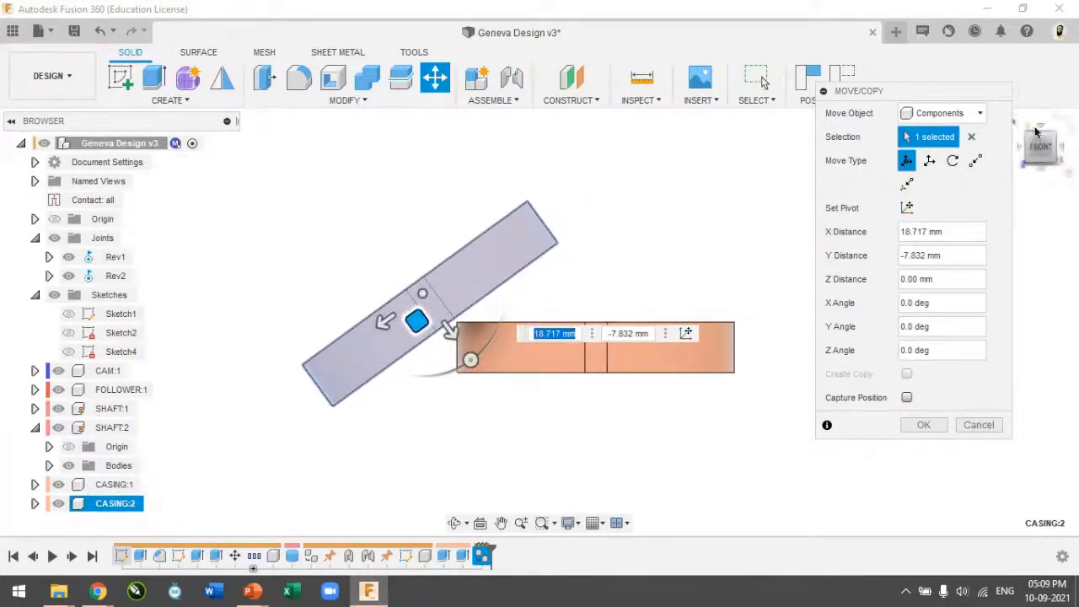
{"action": "left_click", "coordinate": [1023, 126]}
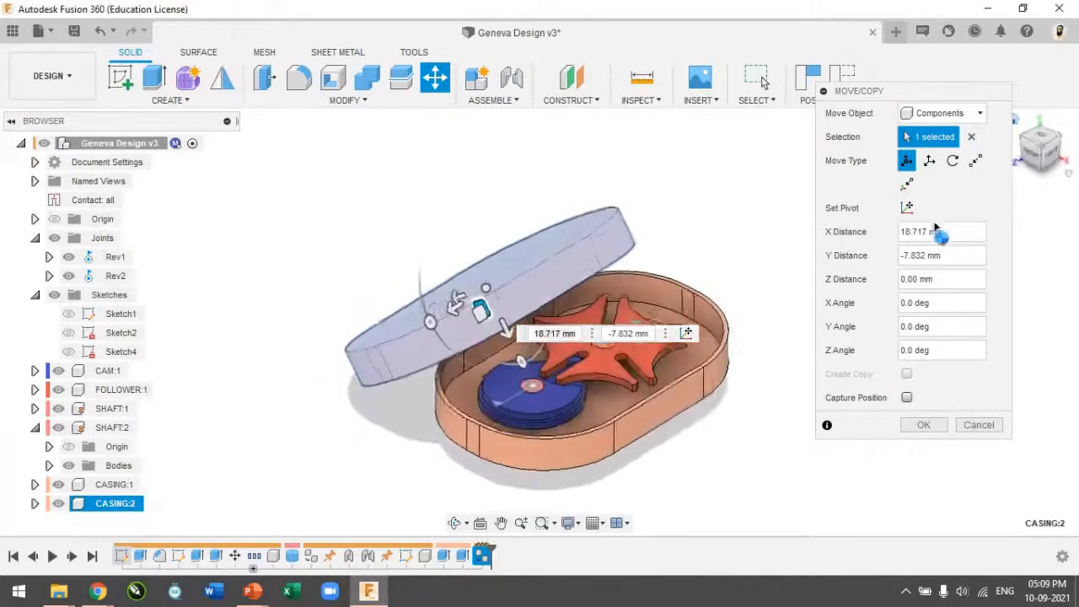
{"action": "left_click", "coordinate": [921, 426]}
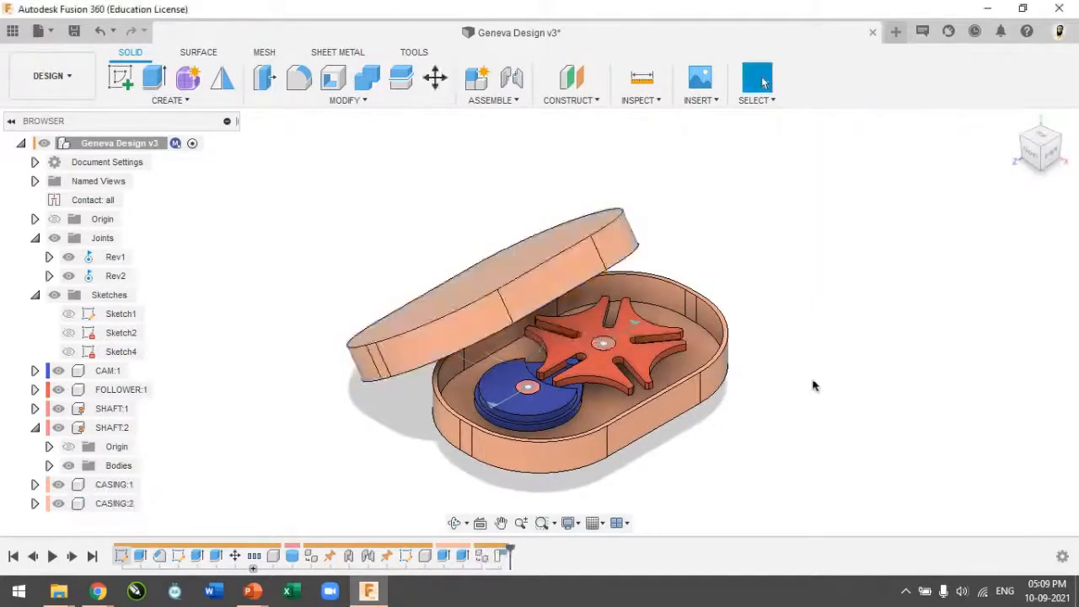
Step: Turn off component color cycling and apply Paint - Enamel Glossy (Yellow) to the cam
{"action": "left_click", "coordinate": [636, 100]}
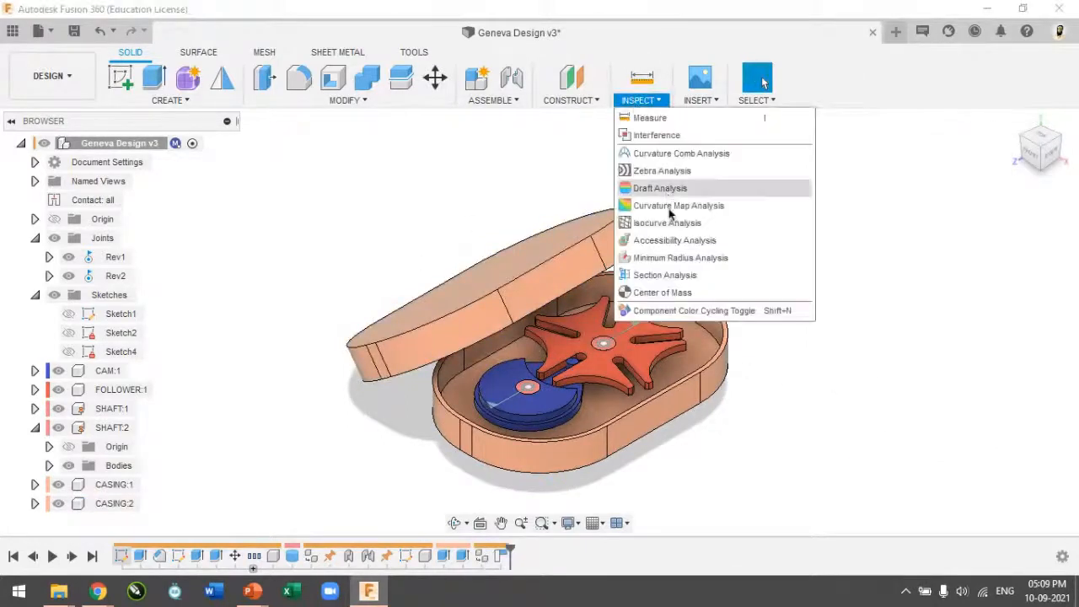
{"action": "left_click", "coordinate": [675, 310]}
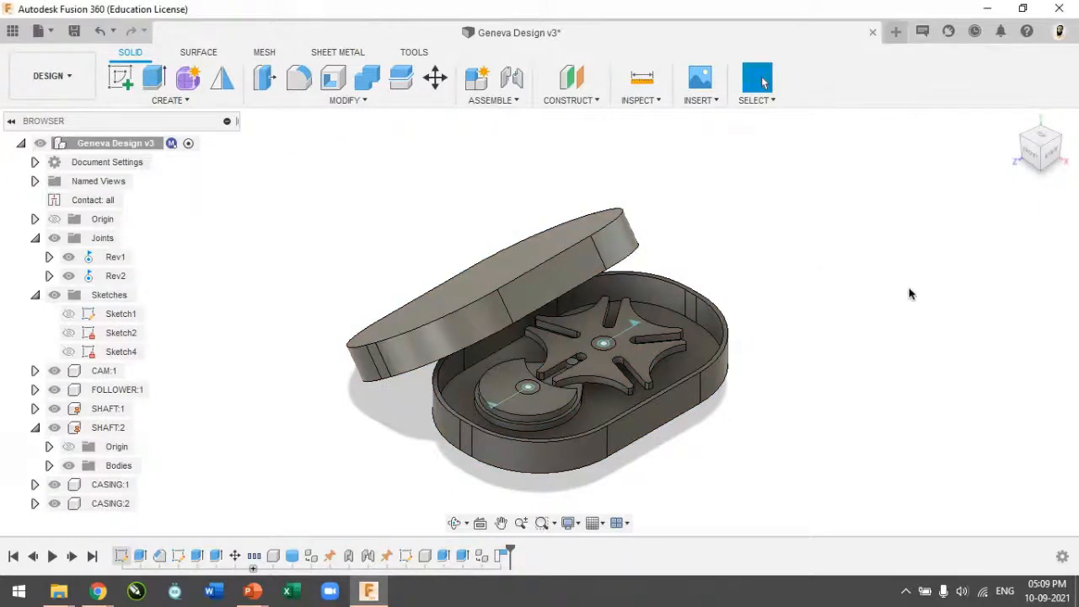
{"action": "key", "text": "a"}
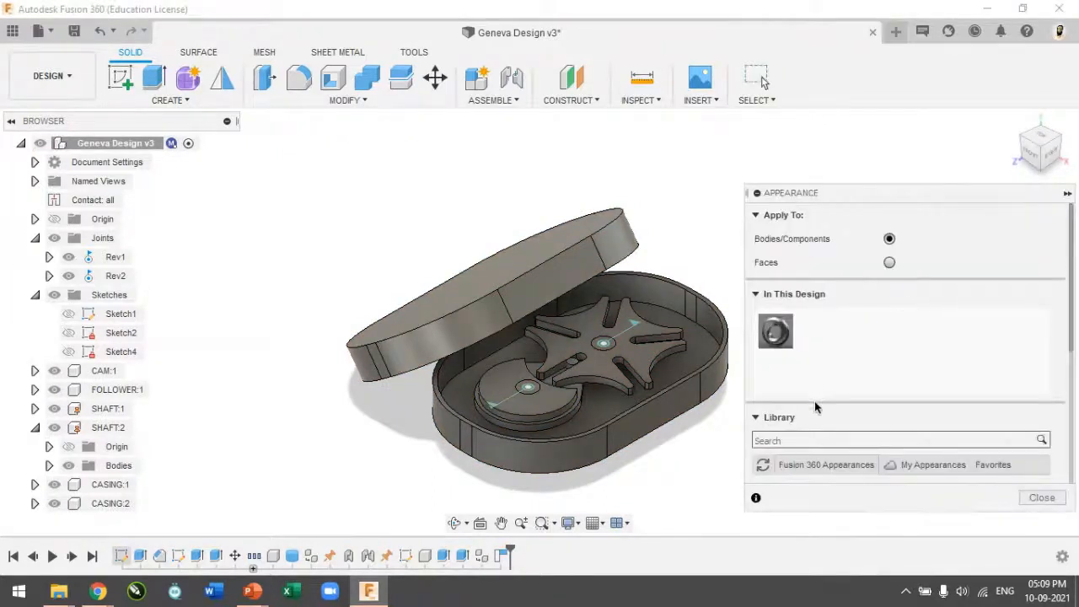
{"action": "scroll", "coordinate": [815, 401], "scroll_direction": "down", "scroll_amount": 5}
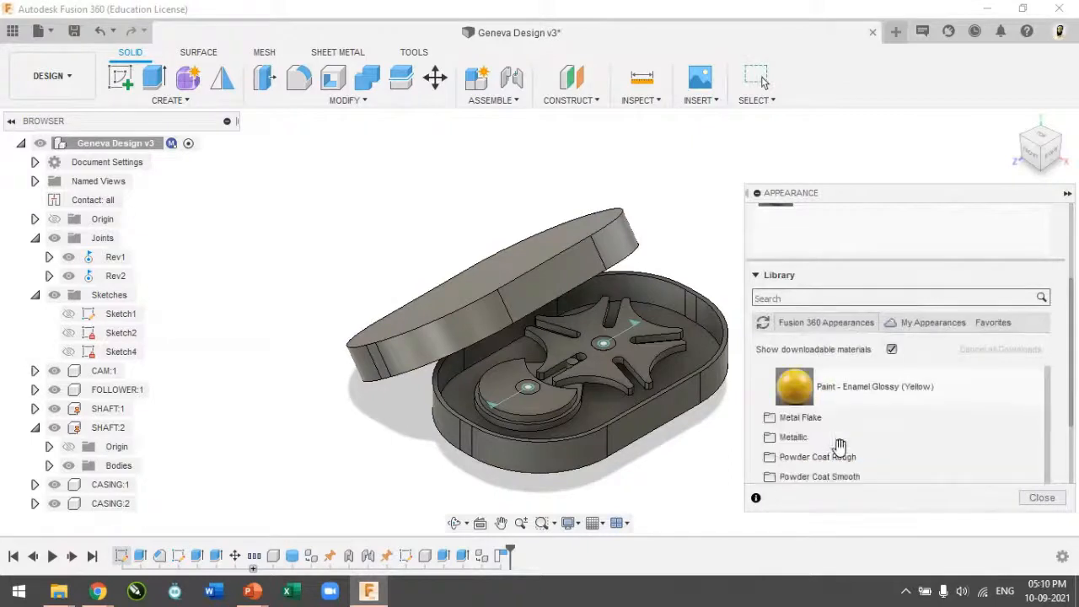
{"action": "left_click_drag", "start_coordinate": [834, 392], "coordinate": [540, 409]}
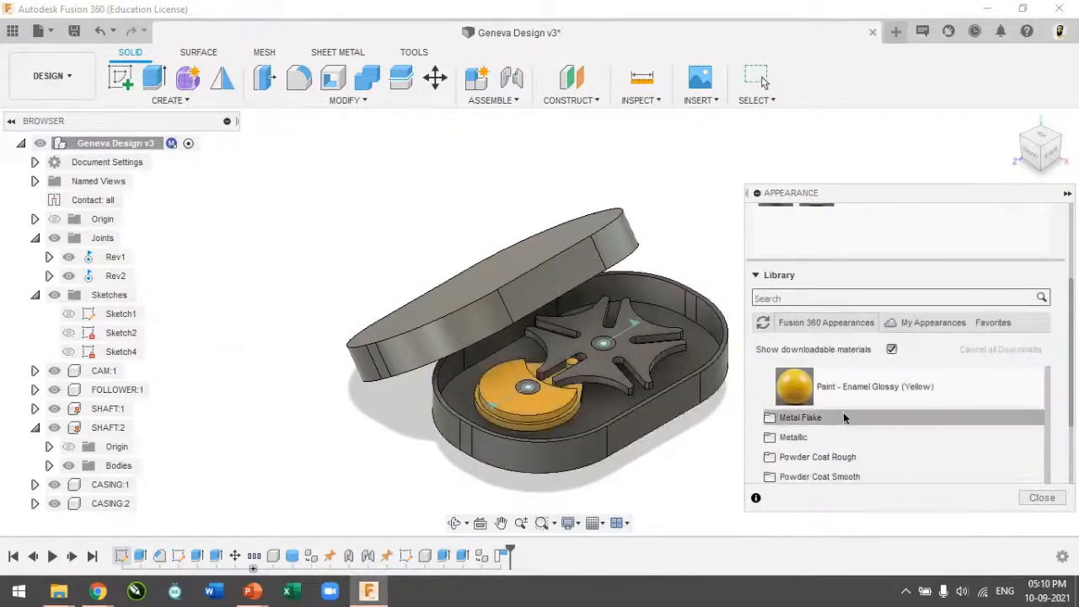
Step: Apply Paint - Enamel Glossy (Red) to the follower and Paint - Enamel Glossy (White) to the shaft in the cam
{"action": "scroll", "coordinate": [841, 415], "scroll_direction": "up", "scroll_amount": 2}
{"action": "left_click_drag", "start_coordinate": [646, 386], "coordinate": [636, 359]}
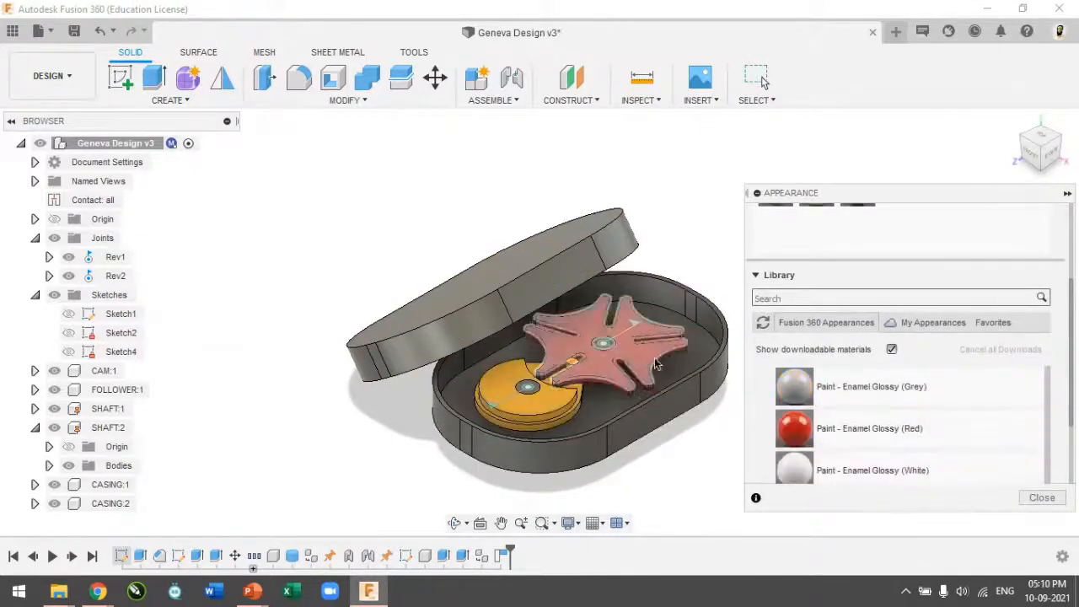
{"action": "scroll", "coordinate": [855, 414], "scroll_direction": "down", "scroll_amount": 2}
{"action": "scroll", "coordinate": [865, 398], "scroll_direction": "up", "scroll_amount": 2}
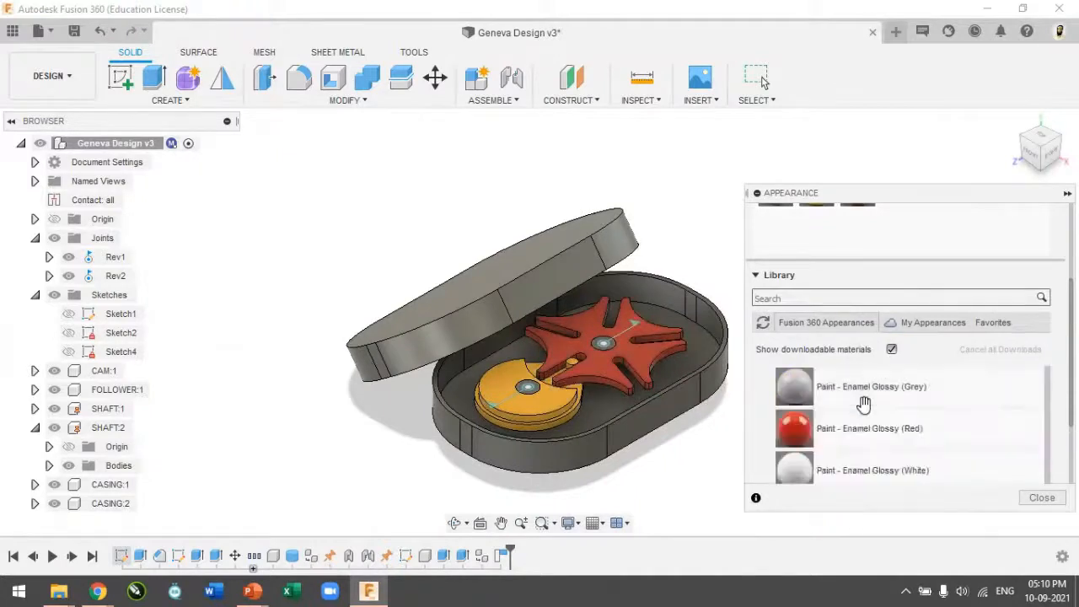
{"action": "mouse_move", "coordinate": [765, 464]}
{"action": "left_mouse_down"}
{"action": "mouse_move", "coordinate": [513, 398]}
{"action": "mouse_move", "coordinate": [530, 395]}
{"action": "left_mouse_up"}
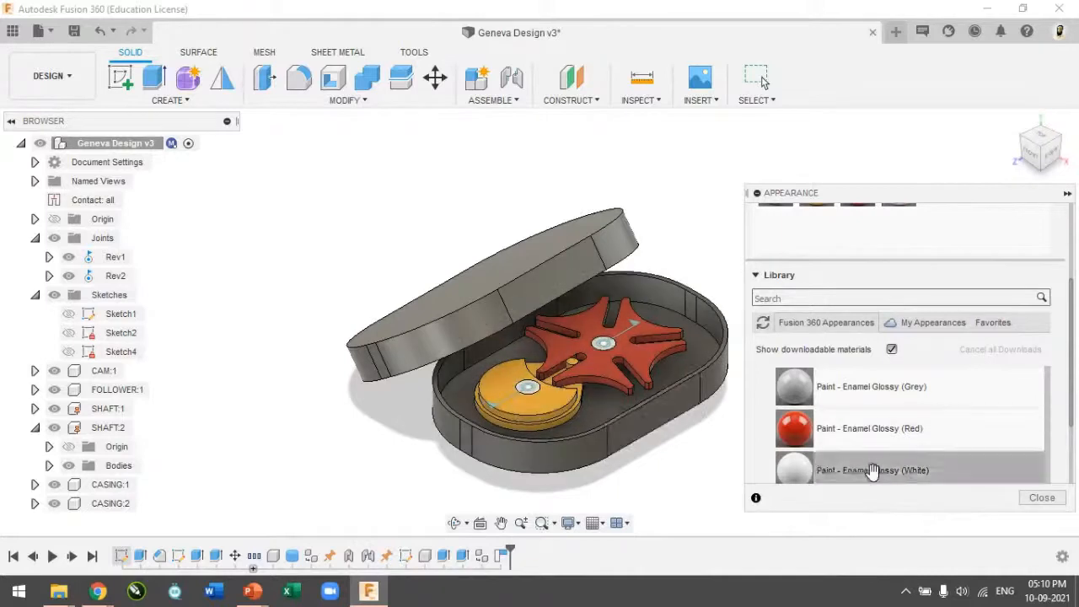
Step: Apply Paint - Enamel Glossy (Blue) to the casing and finish assigning appearances
{"action": "scroll", "coordinate": [875, 447], "scroll_direction": "down", "scroll_amount": 1}
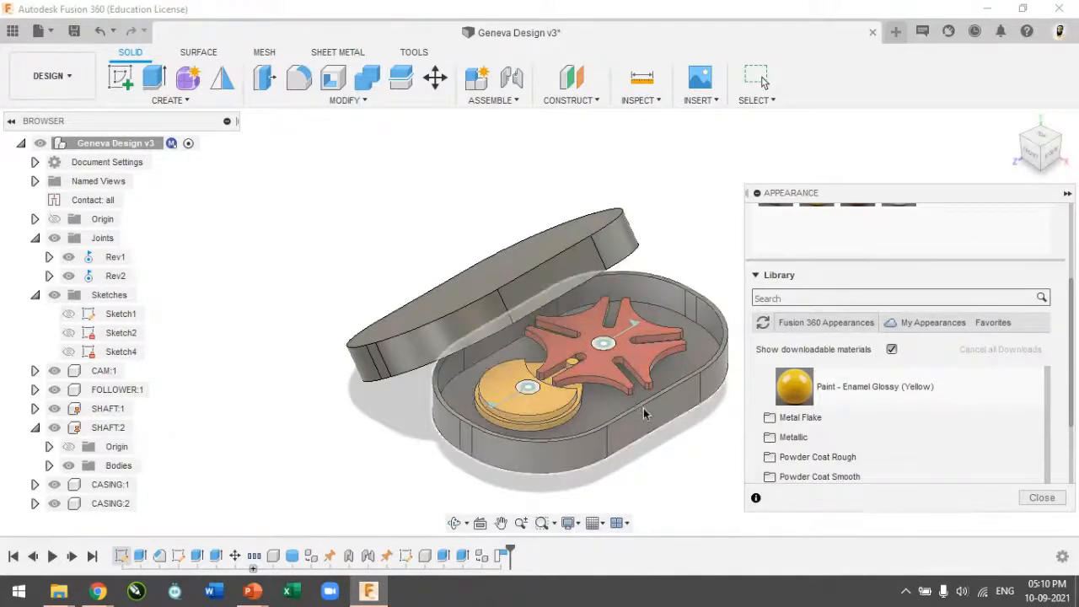
{"action": "scroll", "coordinate": [814, 438], "scroll_direction": "up", "scroll_amount": 5}
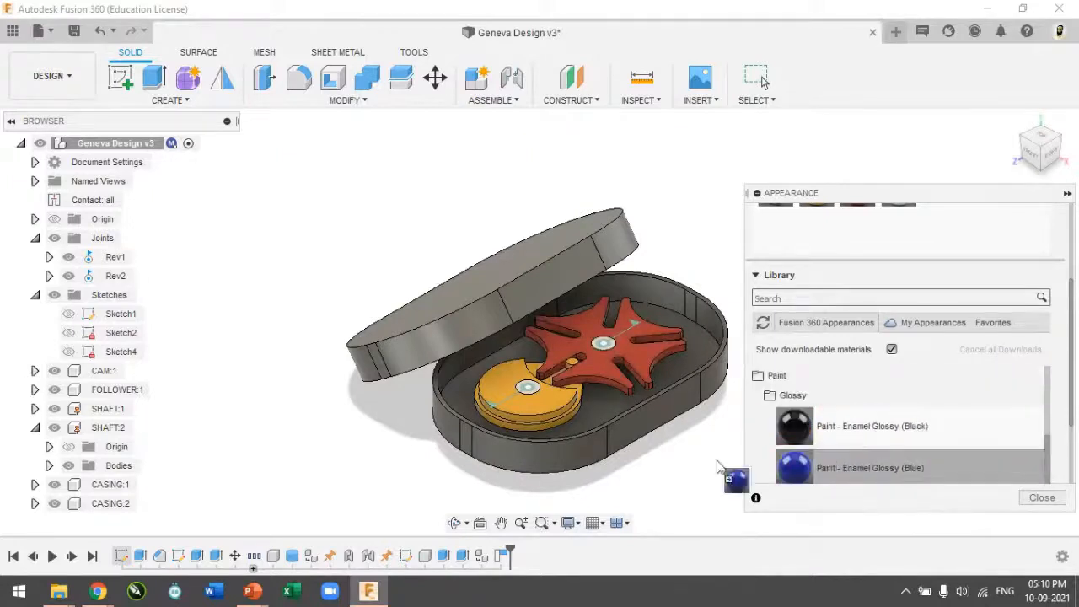
{"action": "left_click_drag", "start_coordinate": [727, 462], "coordinate": [597, 445]}
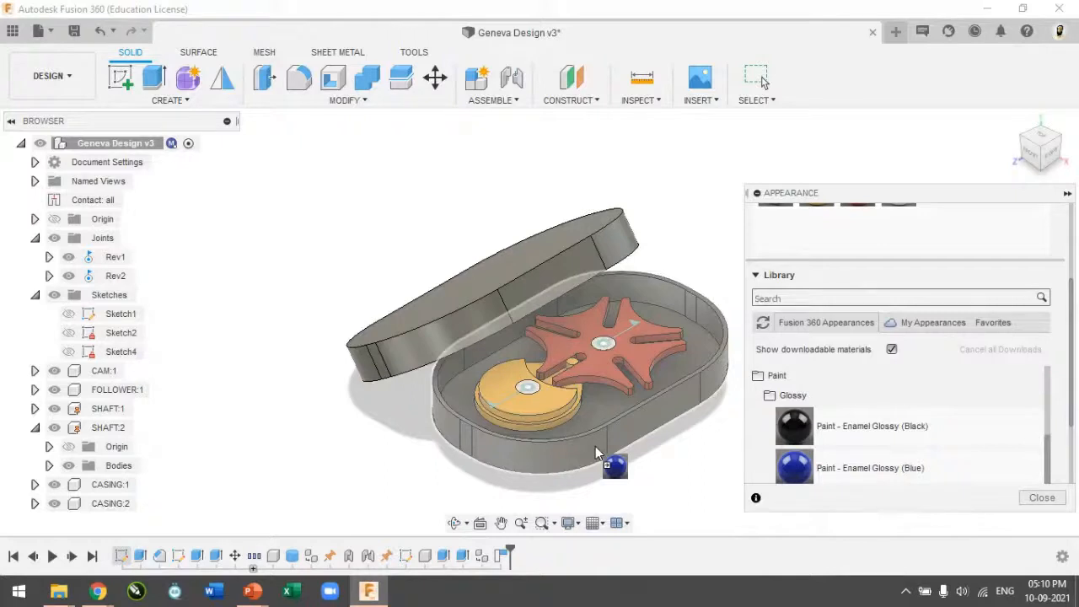
{"action": "left_click_drag", "start_coordinate": [595, 446], "coordinate": [595, 446]}
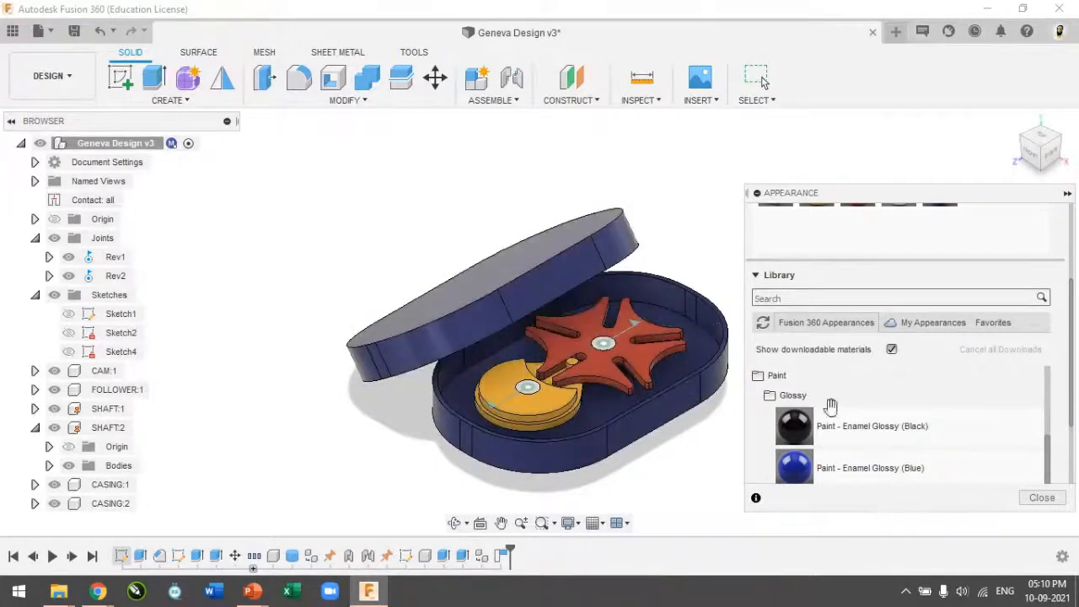
{"action": "left_click", "coordinate": [1042, 499]}
Step: Fillet the outer edge loop of the casing's bottom face with a 3 mm radius
{"action": "middle_click_drag", "start_coordinate": [614, 445], "coordinate": [608, 337], "text": "shift"}
{"action": "scroll", "coordinate": [860, 305], "scroll_direction": "up", "scroll_amount": 5}
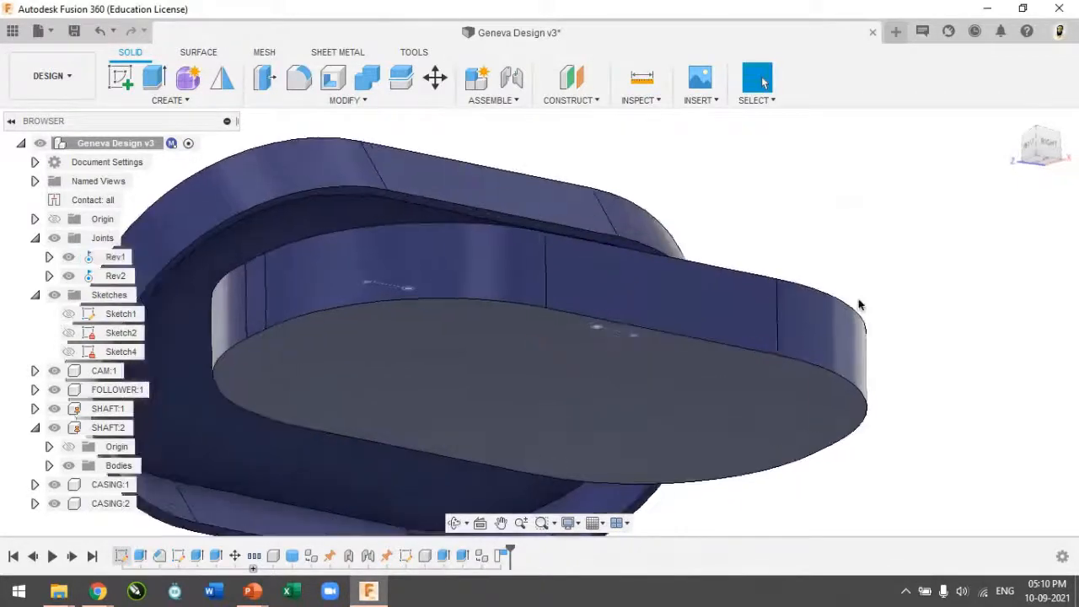
{"action": "key", "text": "f"}
{"action": "left_click", "coordinate": [734, 348]}
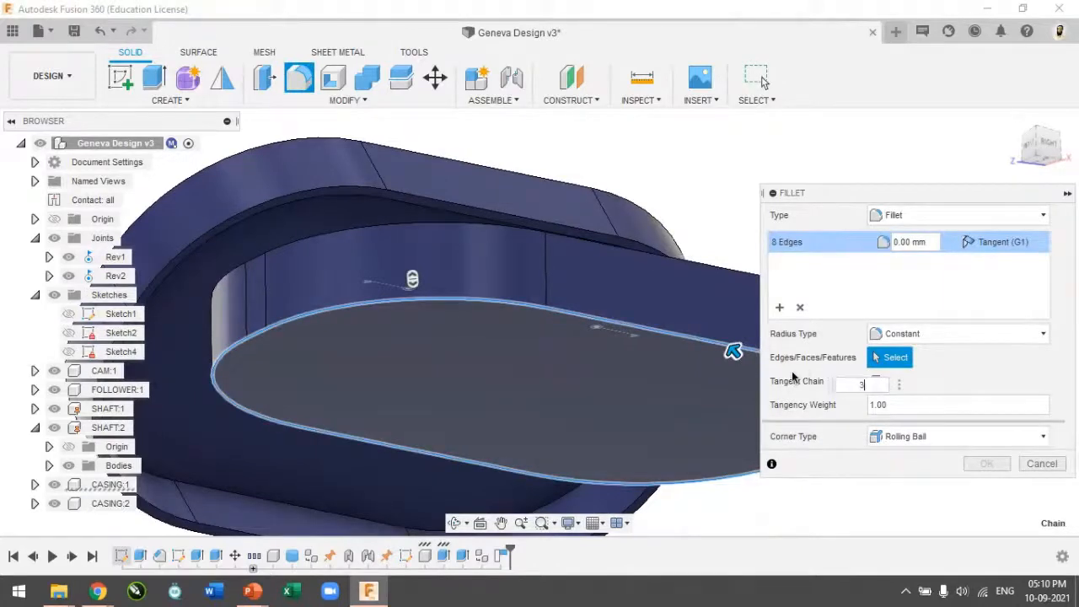
{"action": "type", "text": "3"}
{"action": "key", "text": "Return"}
{"action": "left_click", "coordinate": [987, 463]}
{"action": "middle_click_drag", "start_coordinate": [638, 146], "coordinate": [749, 240], "text": "shift"}
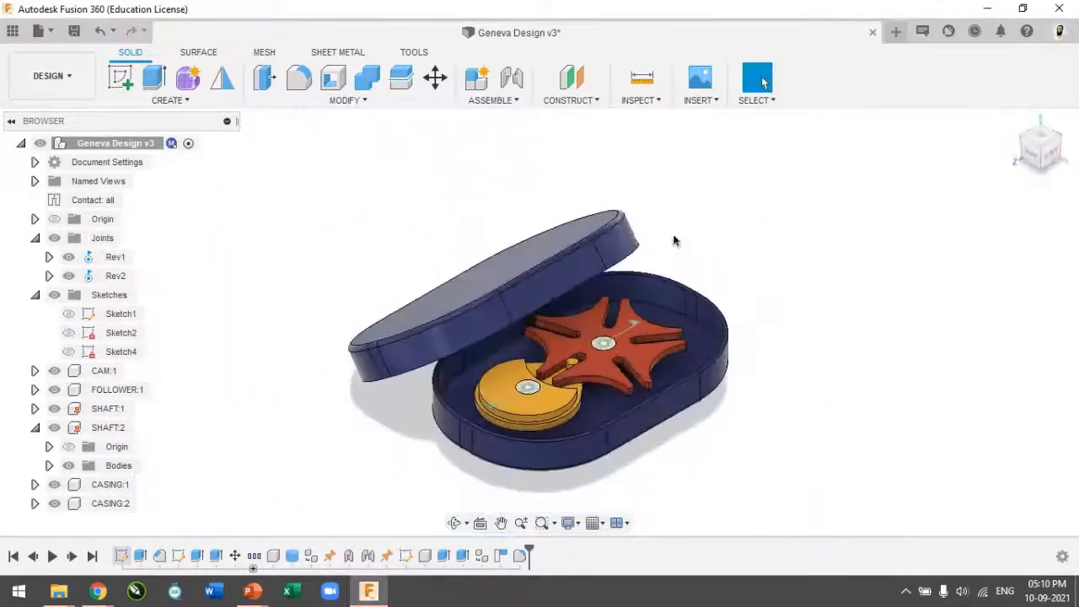
Step: Start inserting a decal and choose to load its image from the computer
{"action": "middle_click_drag", "start_coordinate": [603, 221], "coordinate": [645, 249], "text": "shift"}
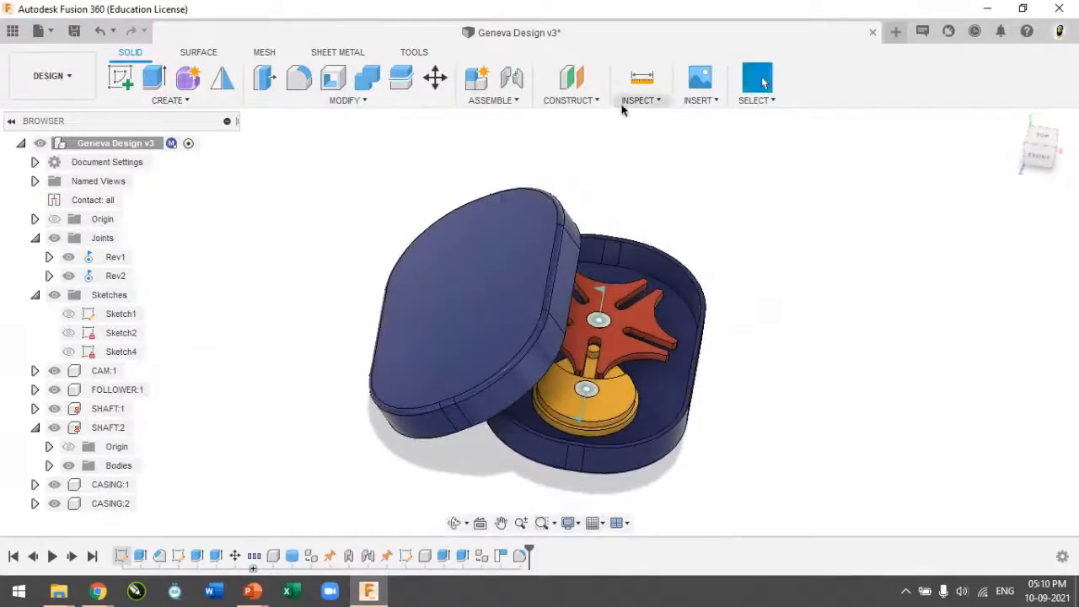
{"action": "left_click", "coordinate": [628, 101]}
{"action": "left_click", "coordinate": [698, 99]}
{"action": "left_click", "coordinate": [699, 99]}
{"action": "left_click", "coordinate": [717, 140]}
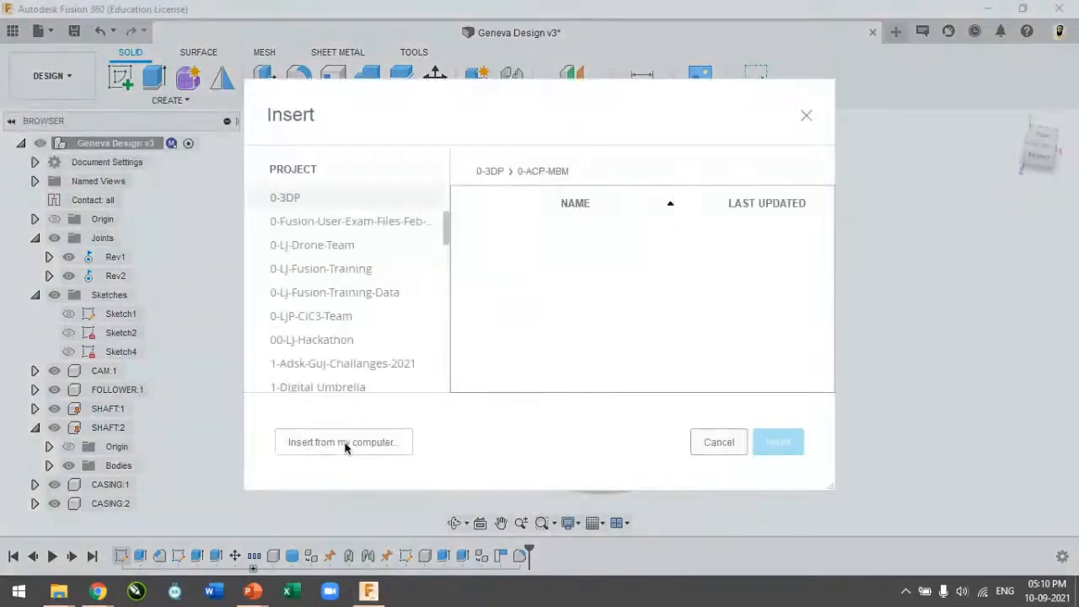
{"action": "left_click", "coordinate": [345, 443]}
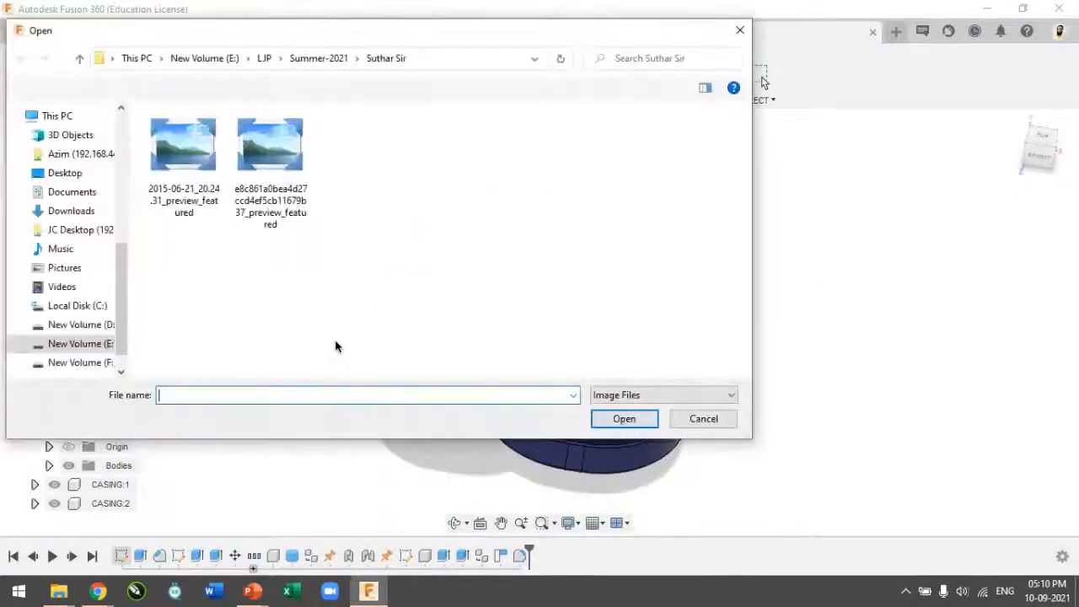
Step: Load autodesk-logo-primary-rgb-white-medium from the autodesk-logos-primary-screen-raster folder, under Autodesk Group Network > New Branding on drive F:, as the decal image
{"action": "type", "text": "f:"}
{"action": "key", "text": "Return"}
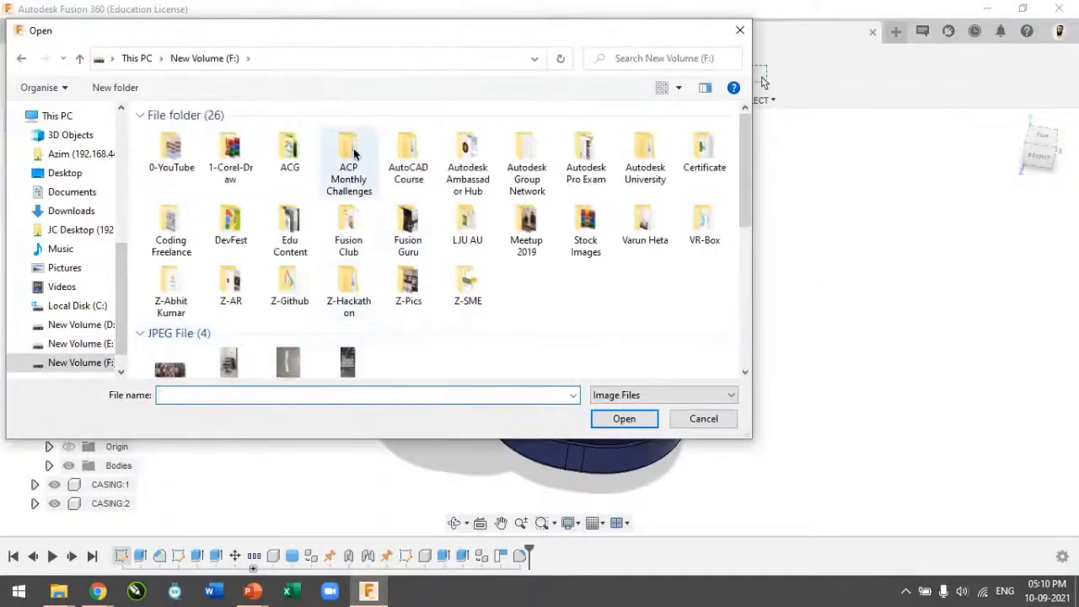
{"action": "double_click", "coordinate": [525, 157]}
{"action": "double_click", "coordinate": [194, 216]}
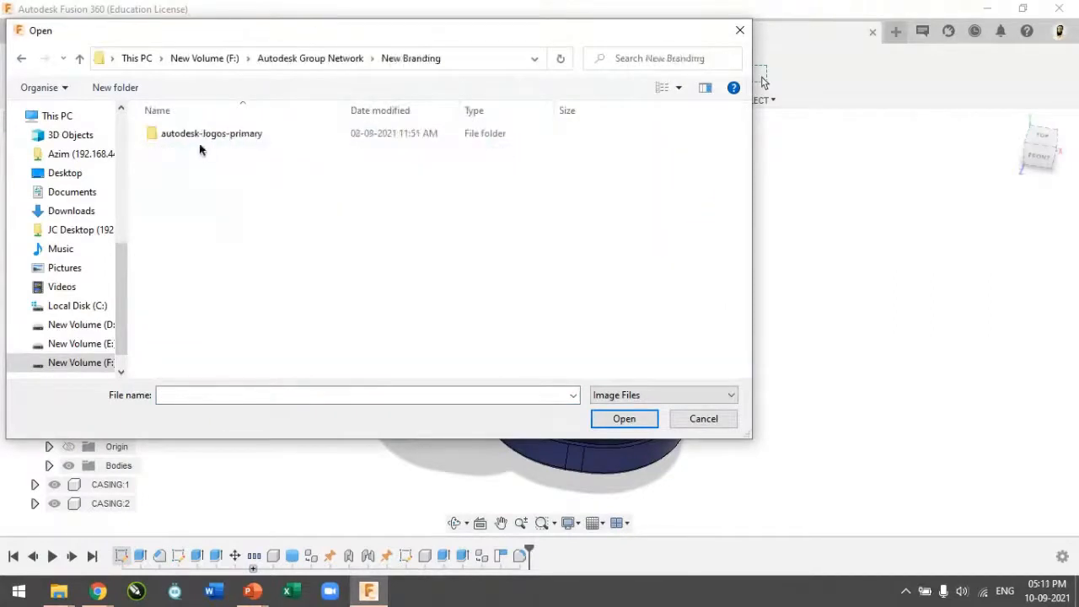
{"action": "double_click", "coordinate": [199, 133]}
{"action": "double_click", "coordinate": [210, 149]}
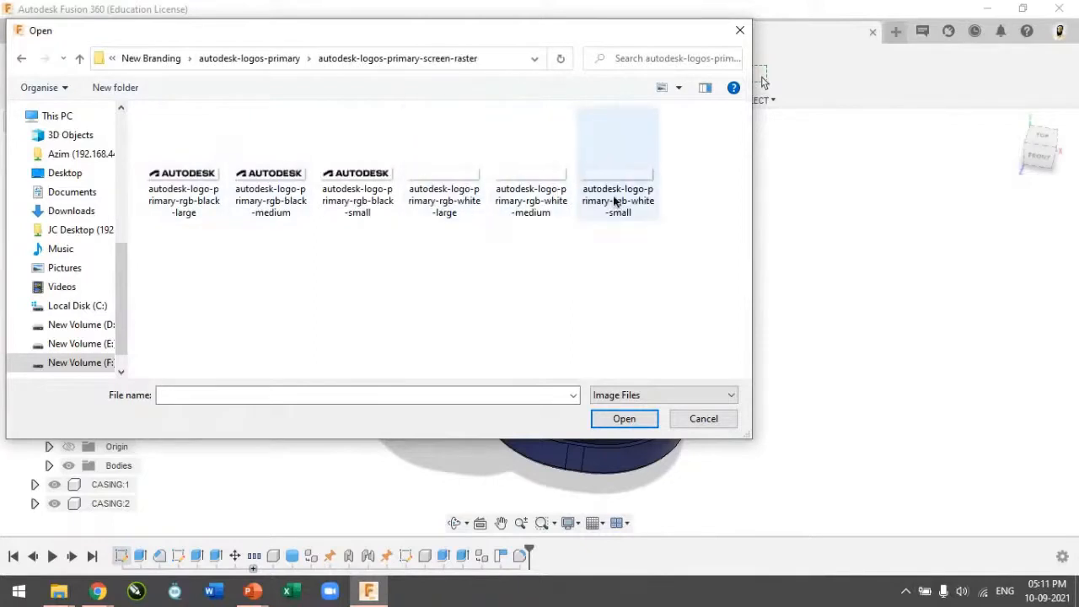
{"action": "double_click", "coordinate": [552, 177]}
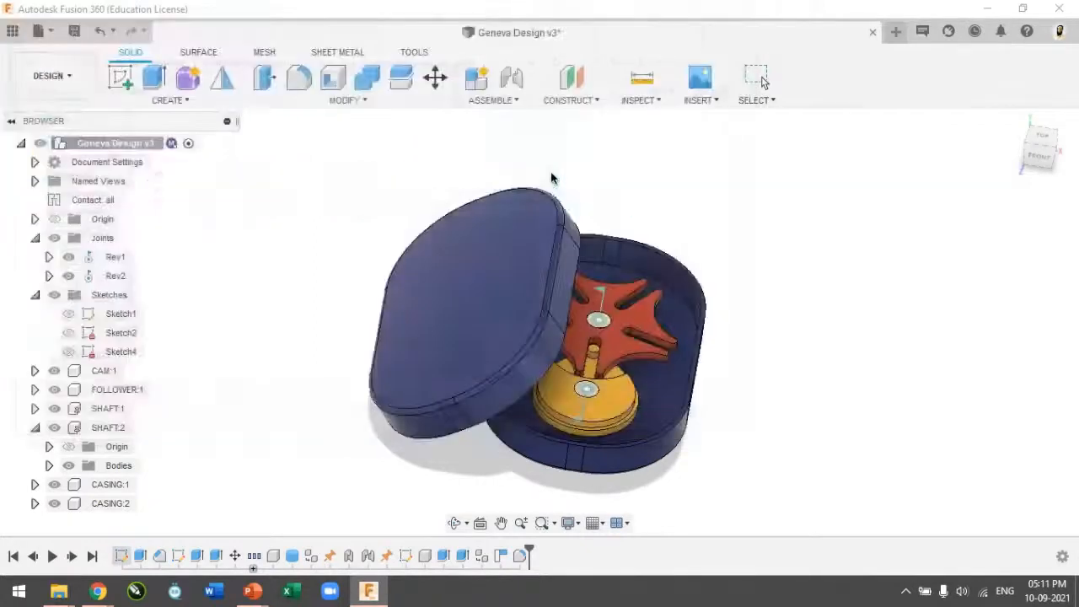
Step: Place the decal on the lid's flat outer face, rotate it to 90 degrees and enlarge it to span most of the face's length
{"action": "left_click", "coordinate": [511, 321]}
{"action": "left_click_drag", "start_coordinate": [467, 340], "coordinate": [424, 314]}
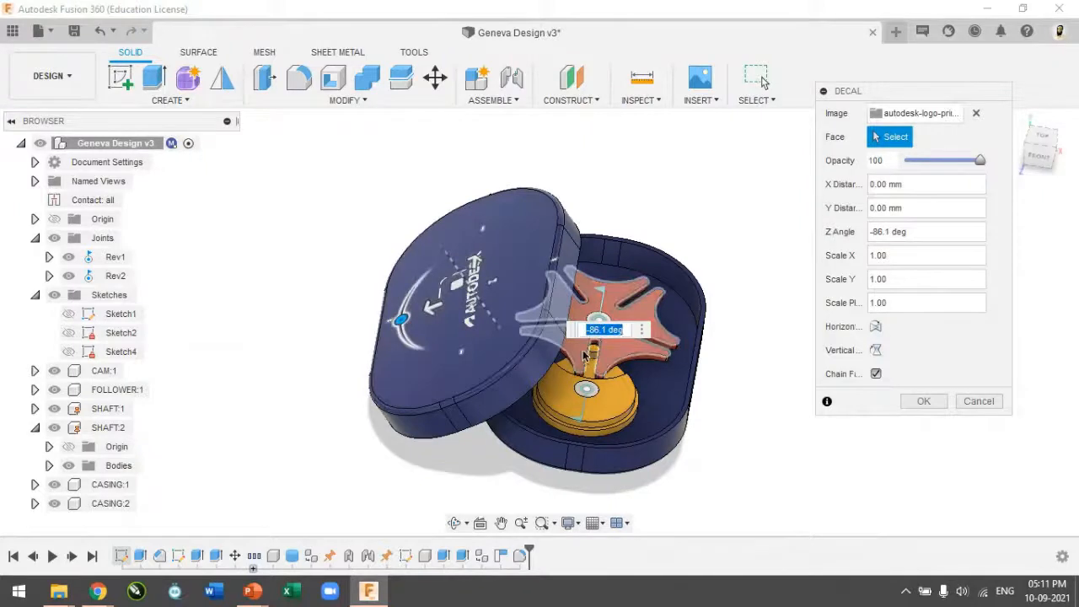
{"action": "key", "text": "Return"}
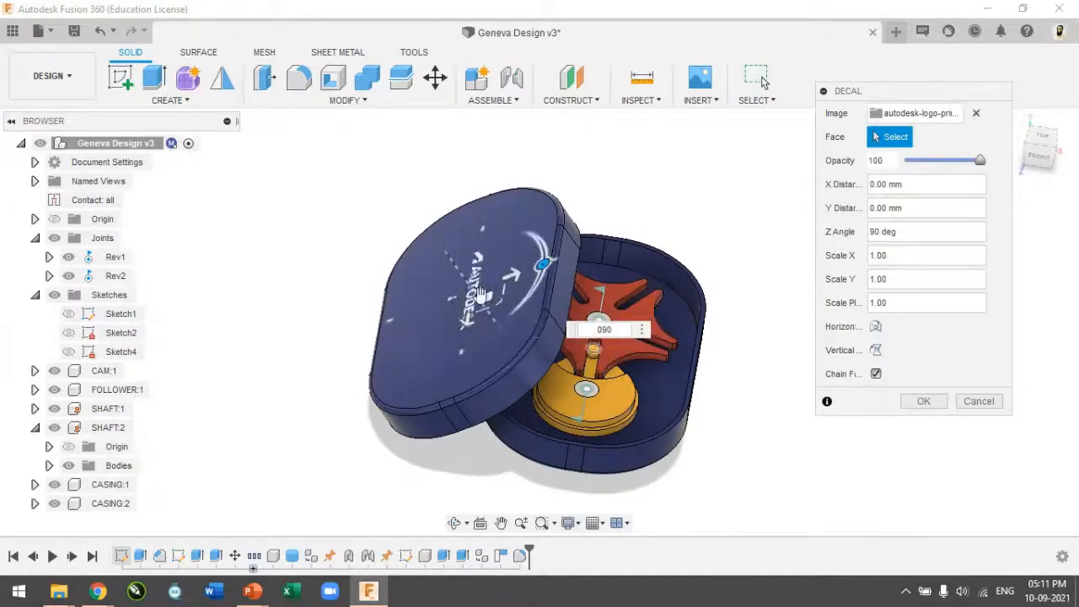
{"action": "scroll", "coordinate": [499, 307], "scroll_direction": "up", "scroll_amount": 4}
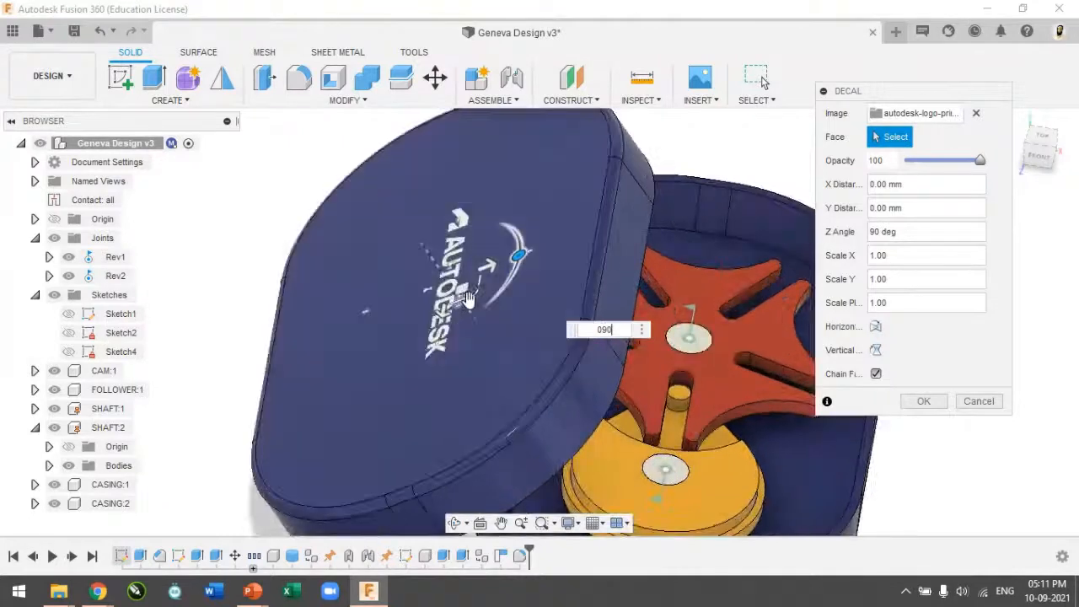
{"action": "left_click_drag", "start_coordinate": [475, 306], "coordinate": [489, 331]}
{"action": "left_click", "coordinate": [925, 402]}
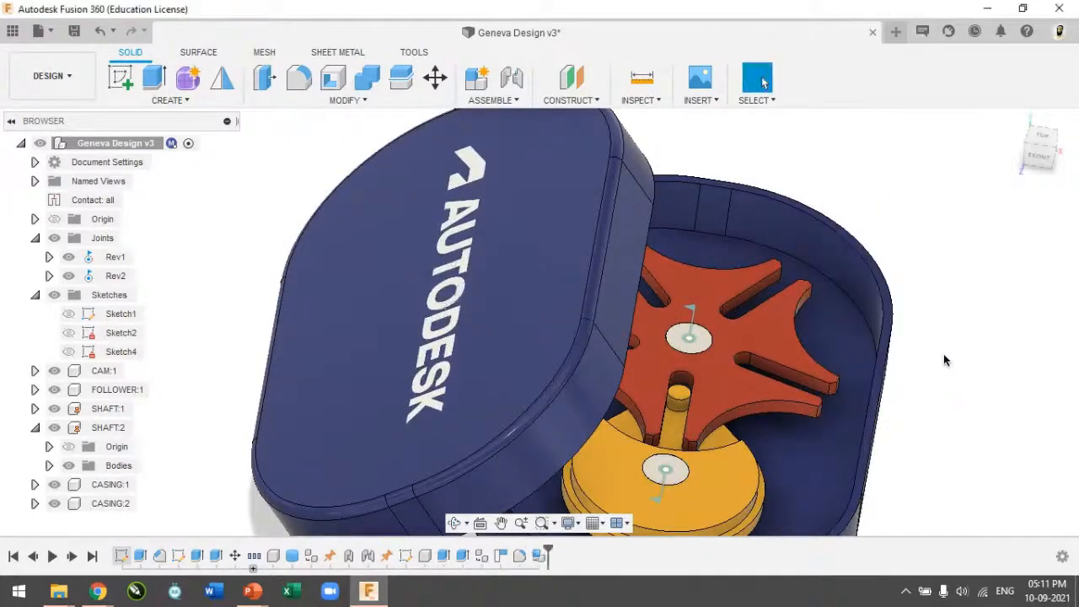
Step: Return the model to the home view and save the design as a new version
{"action": "scroll", "coordinate": [942, 350], "scroll_direction": "down", "scroll_amount": 3}
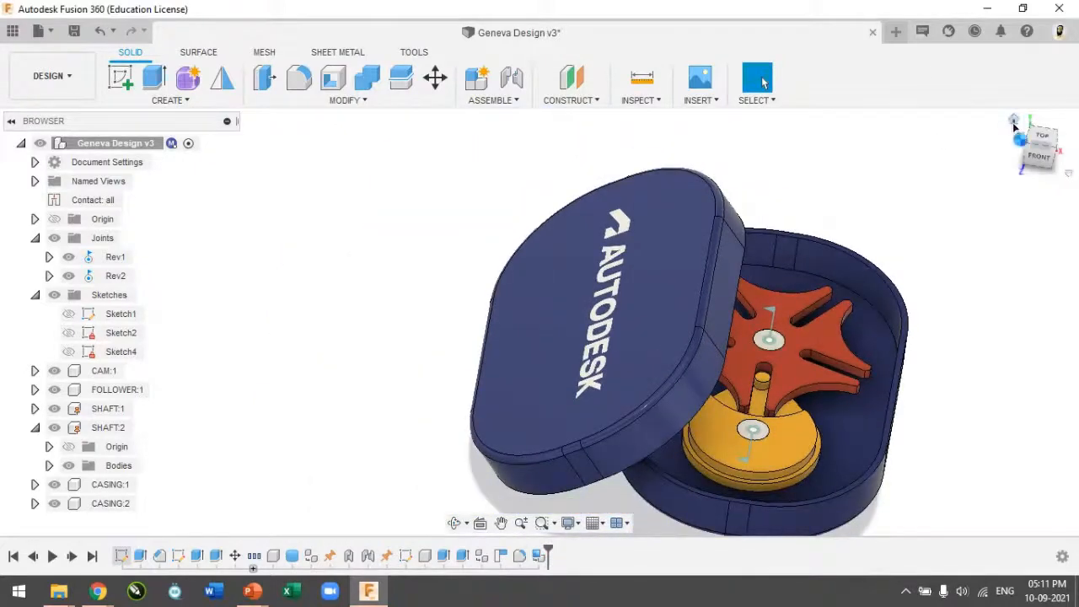
{"action": "left_click", "coordinate": [1015, 121]}
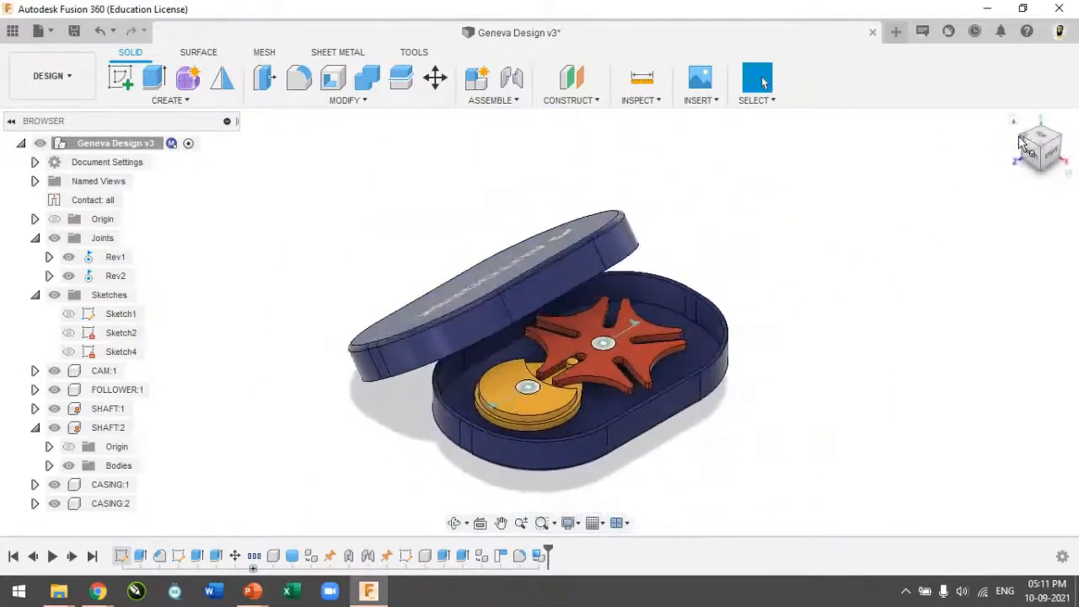
{"action": "left_click", "coordinate": [1020, 144]}
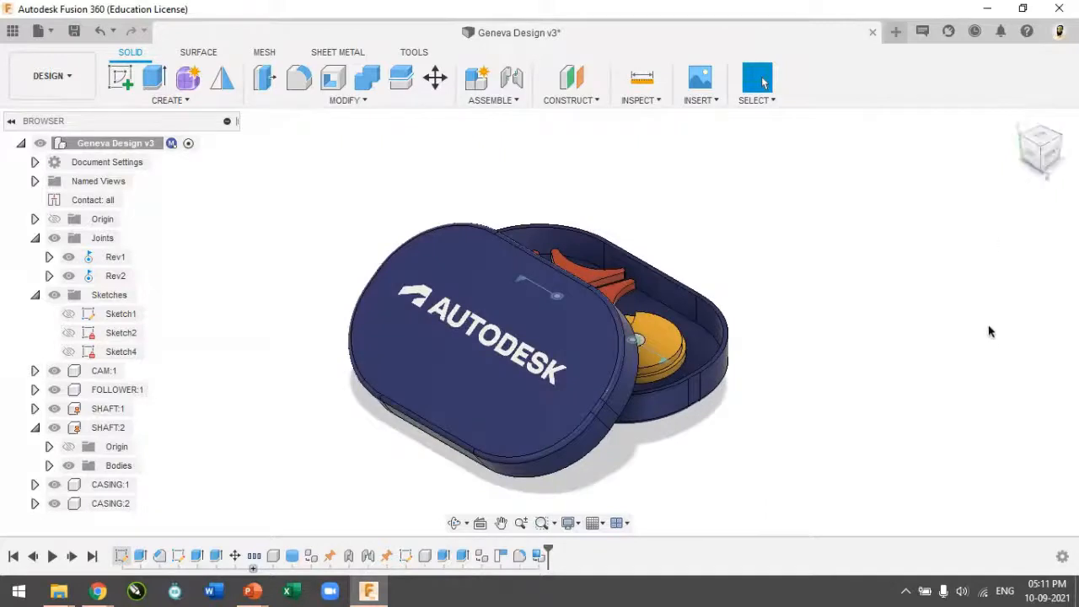
{"action": "left_click", "coordinate": [1050, 158]}
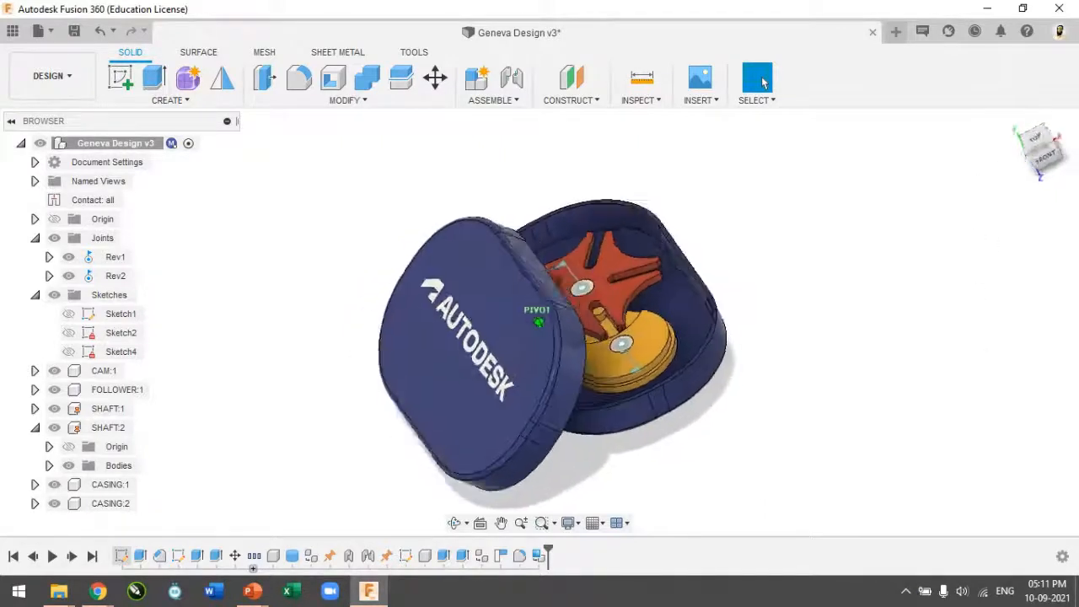
{"action": "left_click", "coordinate": [1017, 121]}
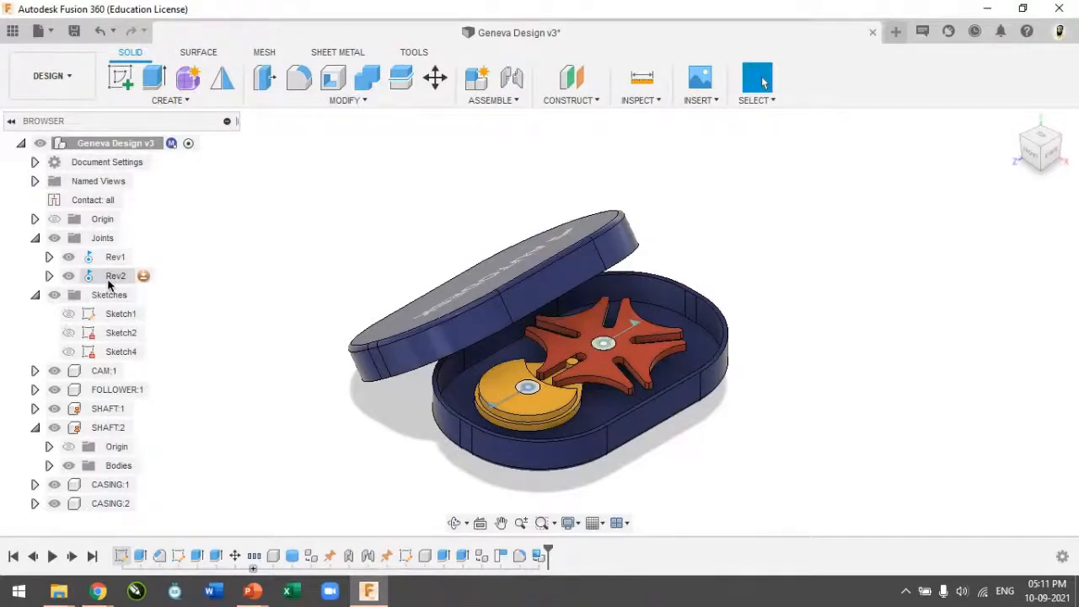
{"action": "key", "text": "ctrl+s"}
{"action": "left_click", "coordinate": [536, 318]}
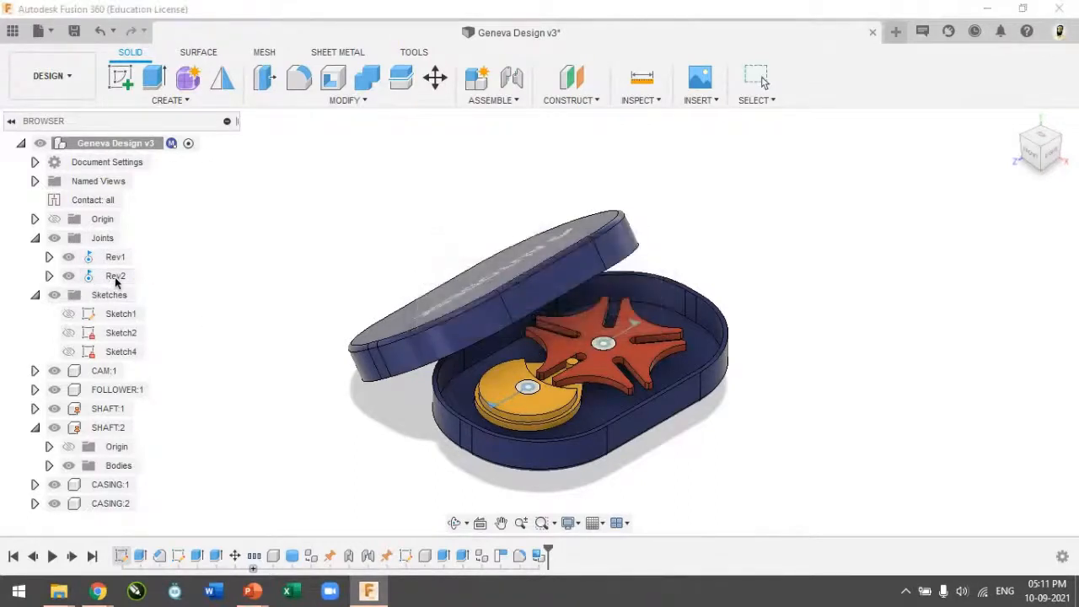
Step: Animate the Rev2 joint to watch the cam drive the follower inside the casing
{"action": "right_click", "coordinate": [115, 282]}
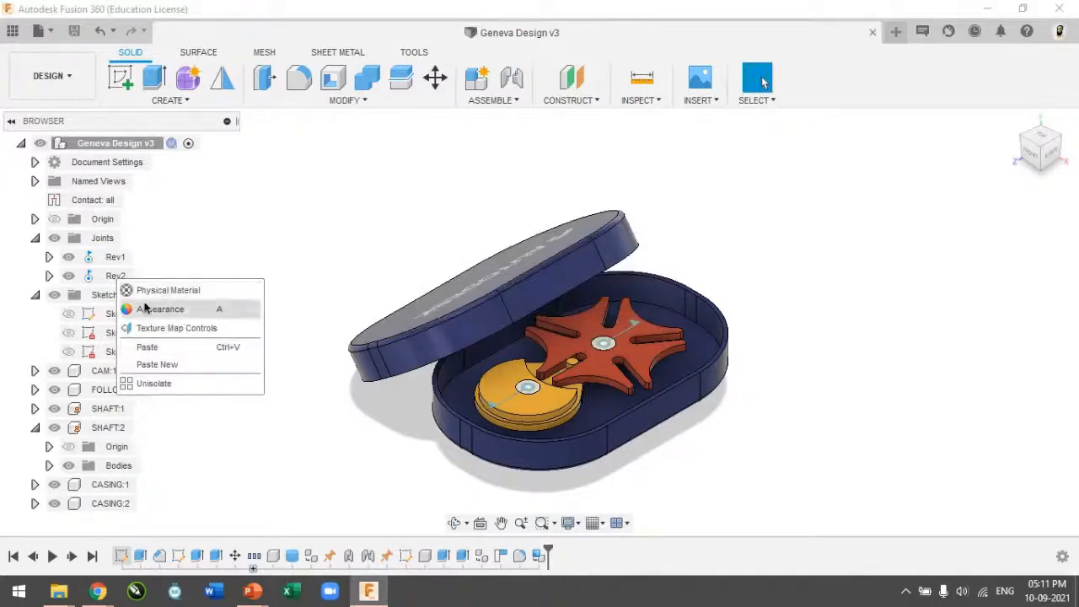
{"action": "left_click", "coordinate": [107, 283]}
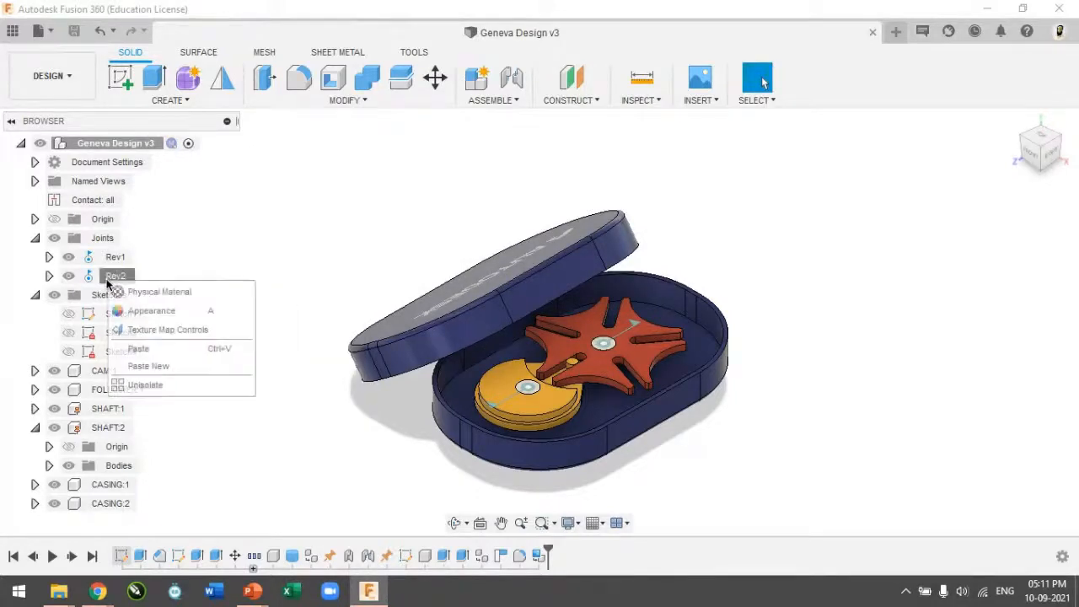
{"action": "left_click", "coordinate": [118, 276]}
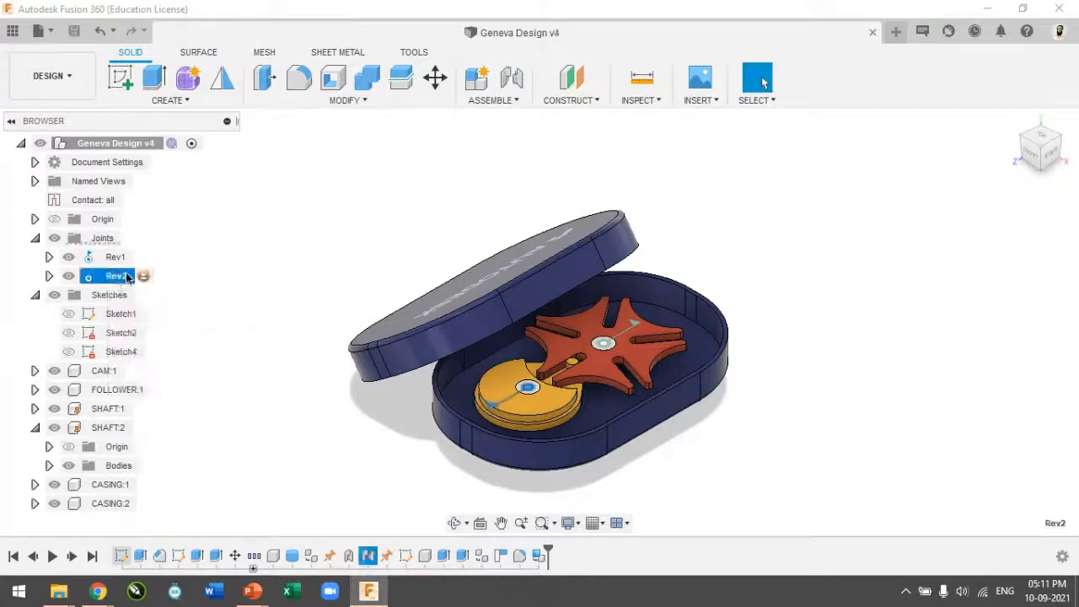
{"action": "right_click", "coordinate": [118, 276]}
{"action": "left_click", "coordinate": [177, 425]}
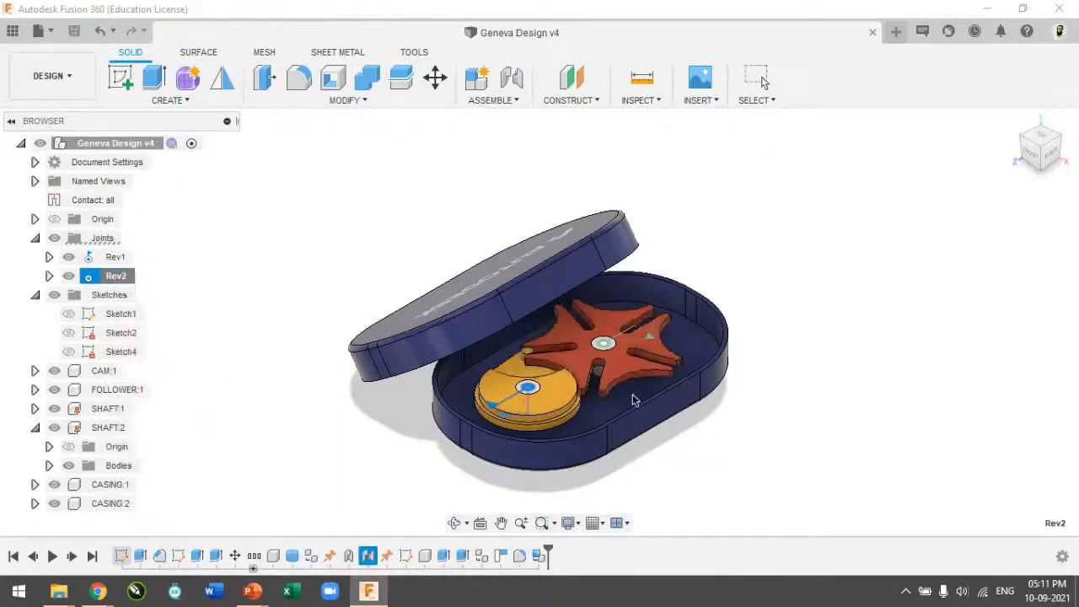
{"action": "scroll", "coordinate": [633, 394], "scroll_direction": "up", "scroll_amount": 5}
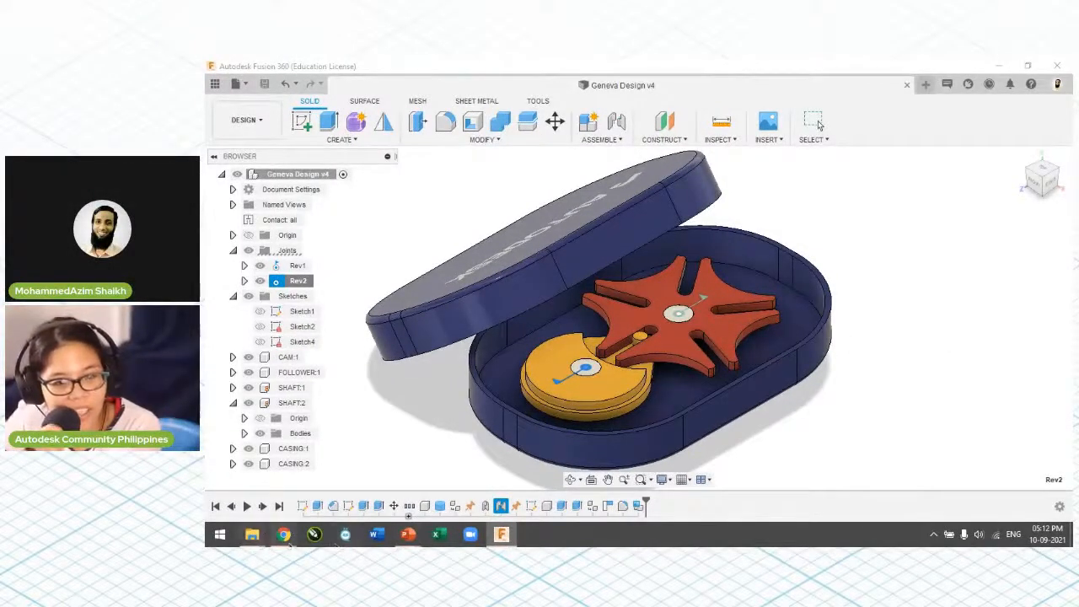
Step: Switch to the PowerPoint slide show with the dimensioned Geneva drawing, view the StreamYard comments in Chrome and return to the slide
{"action": "mouse_move", "coordinate": [284, 534]}
{"action": "mouse_move", "coordinate": [443, 516]}
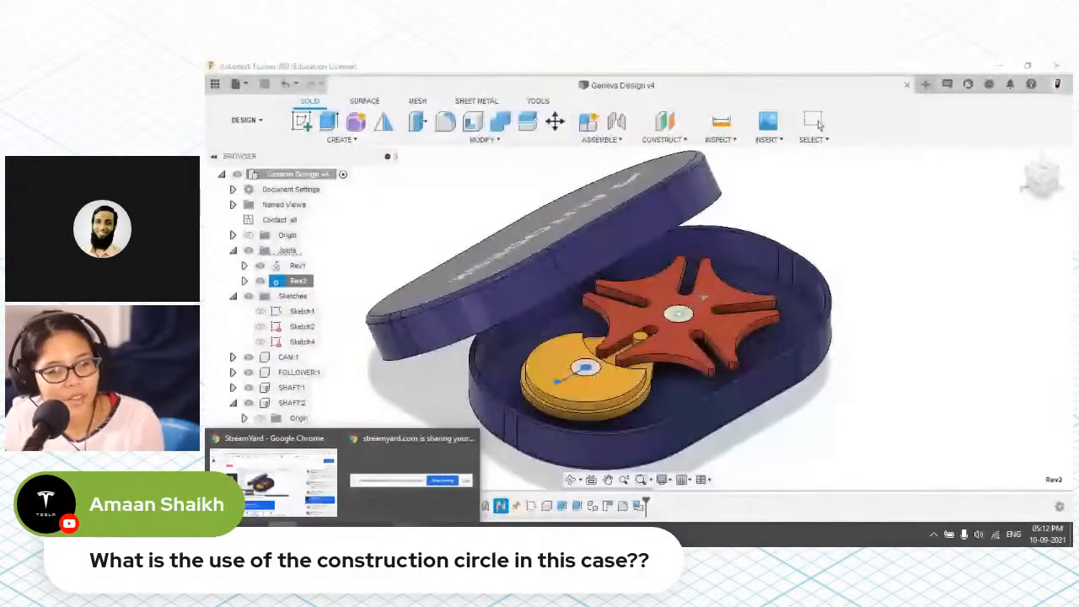
{"action": "mouse_move", "coordinate": [408, 533]}
{"action": "left_click", "coordinate": [444, 513]}
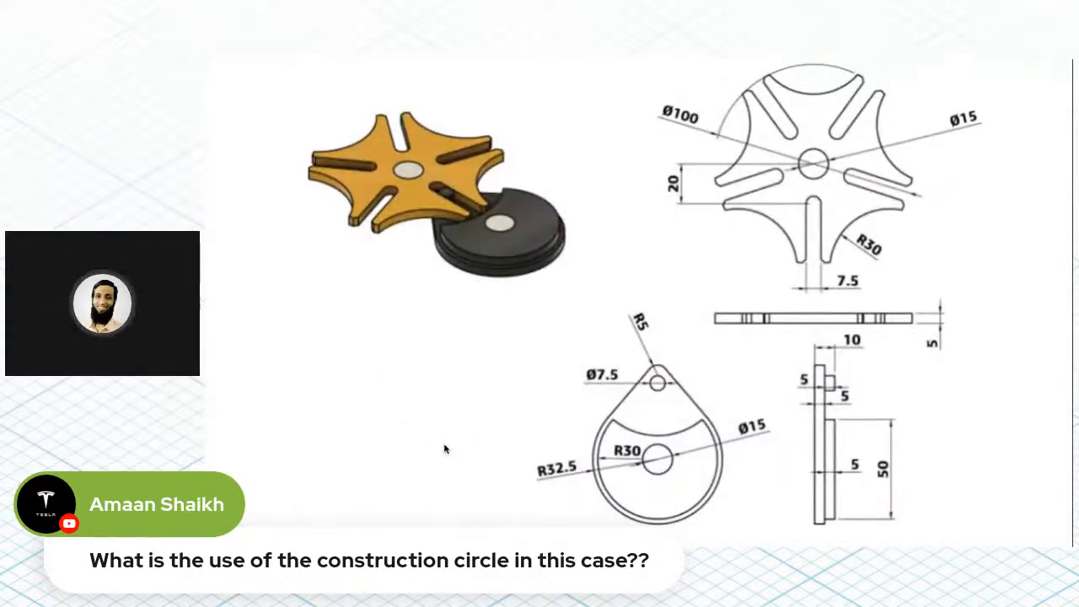
{"action": "key", "text": "alt+Tab"}
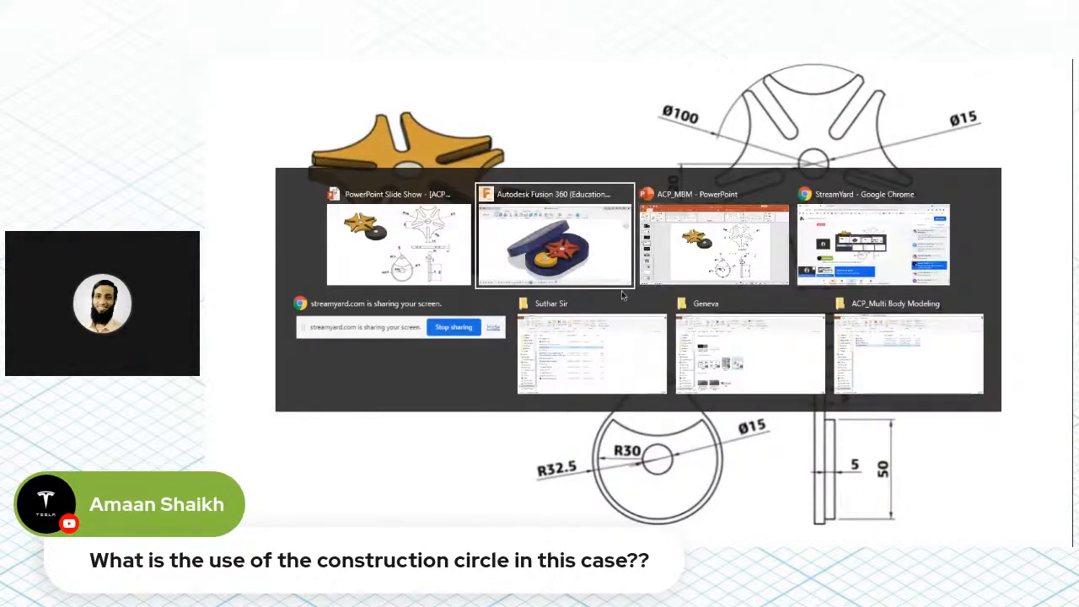
{"action": "left_click", "coordinate": [826, 259]}
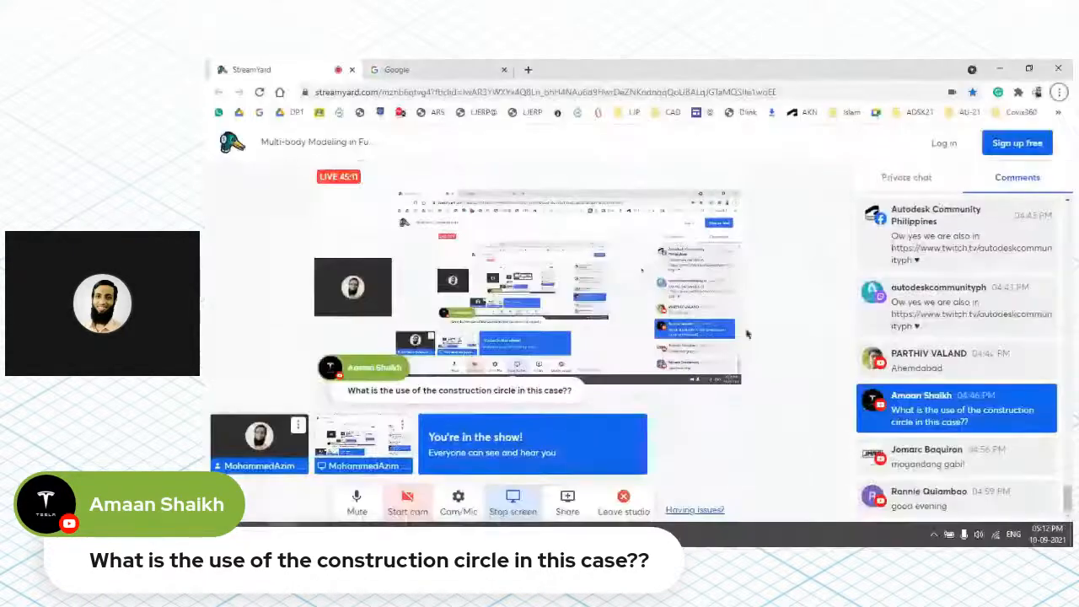
{"action": "key", "text": "alt+Tab"}
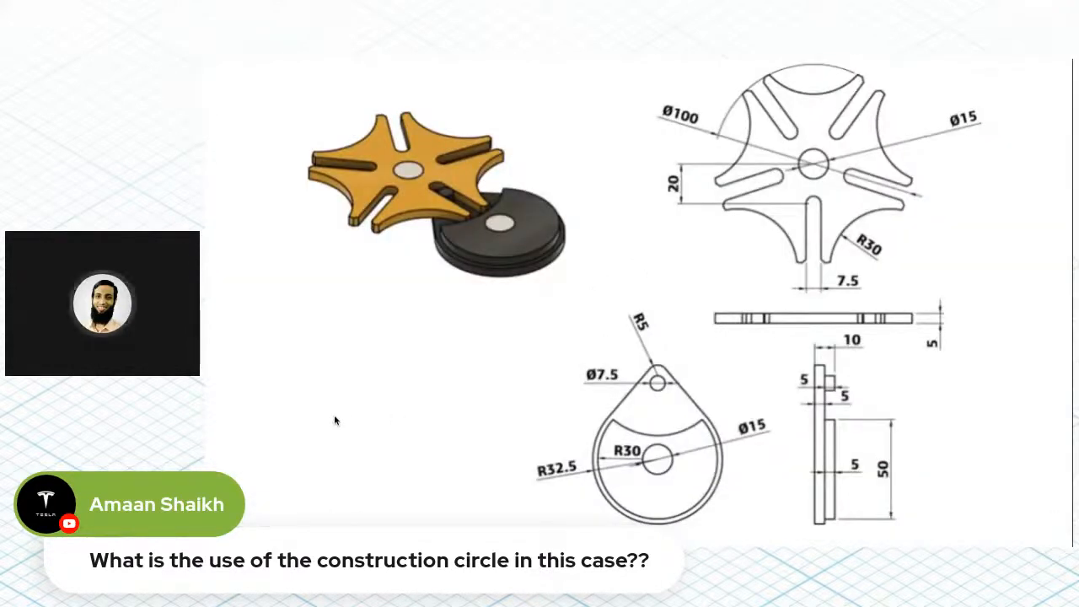